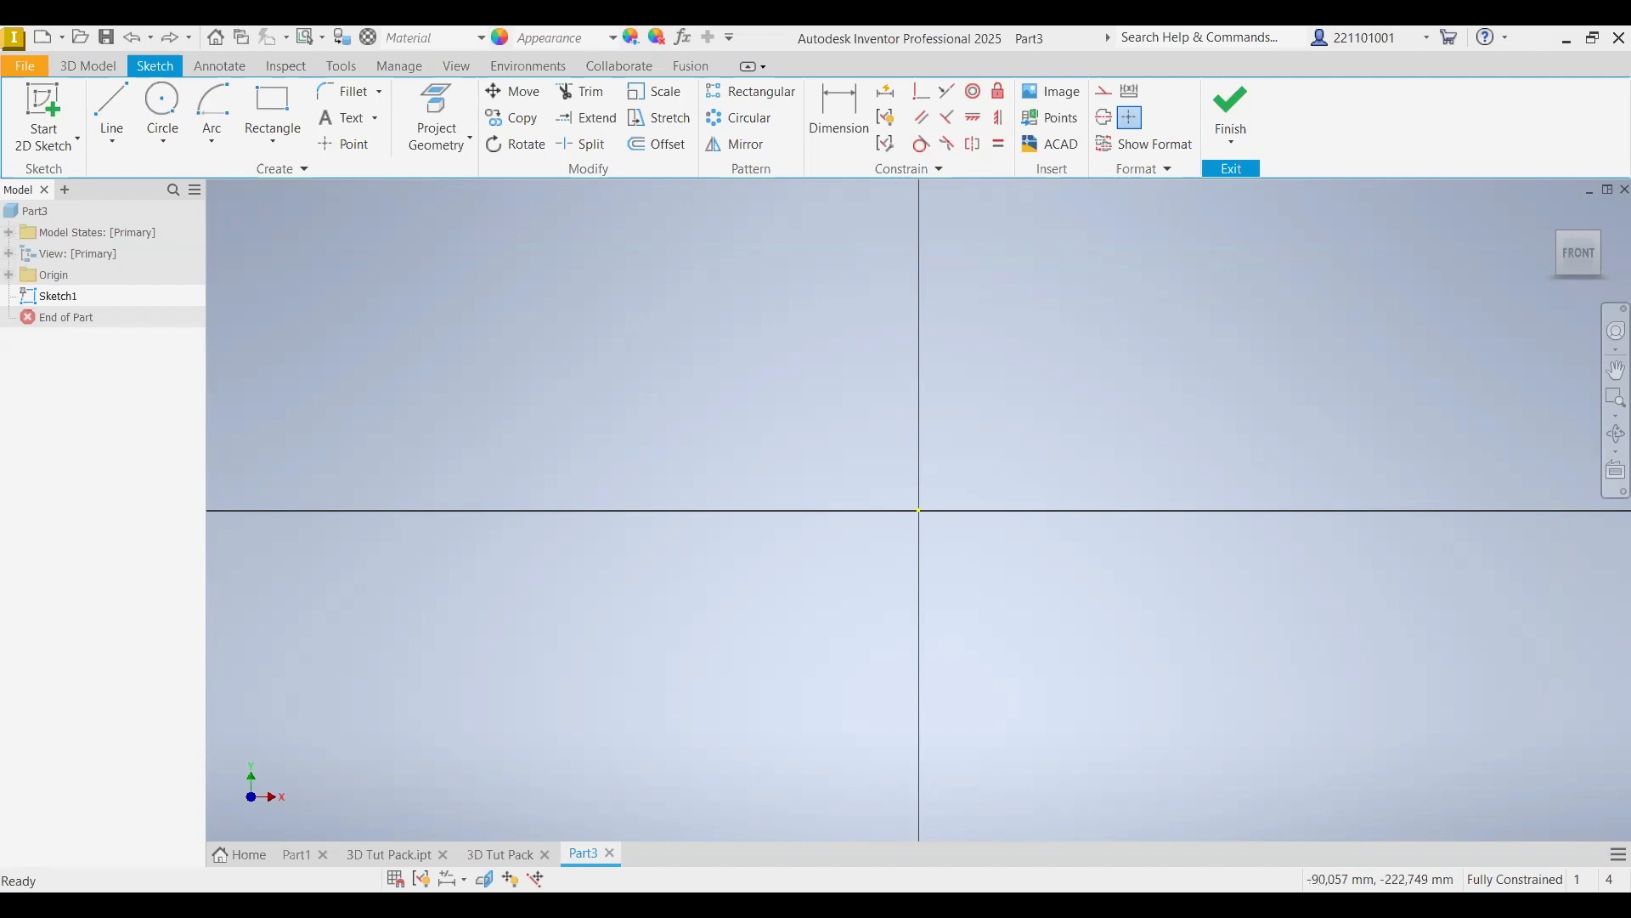
# - Switch to the image viewer and examine the orthographic views and dimensions of the bracket in the reference drawing
pyautogui.hotkey('alt', 'Tab')
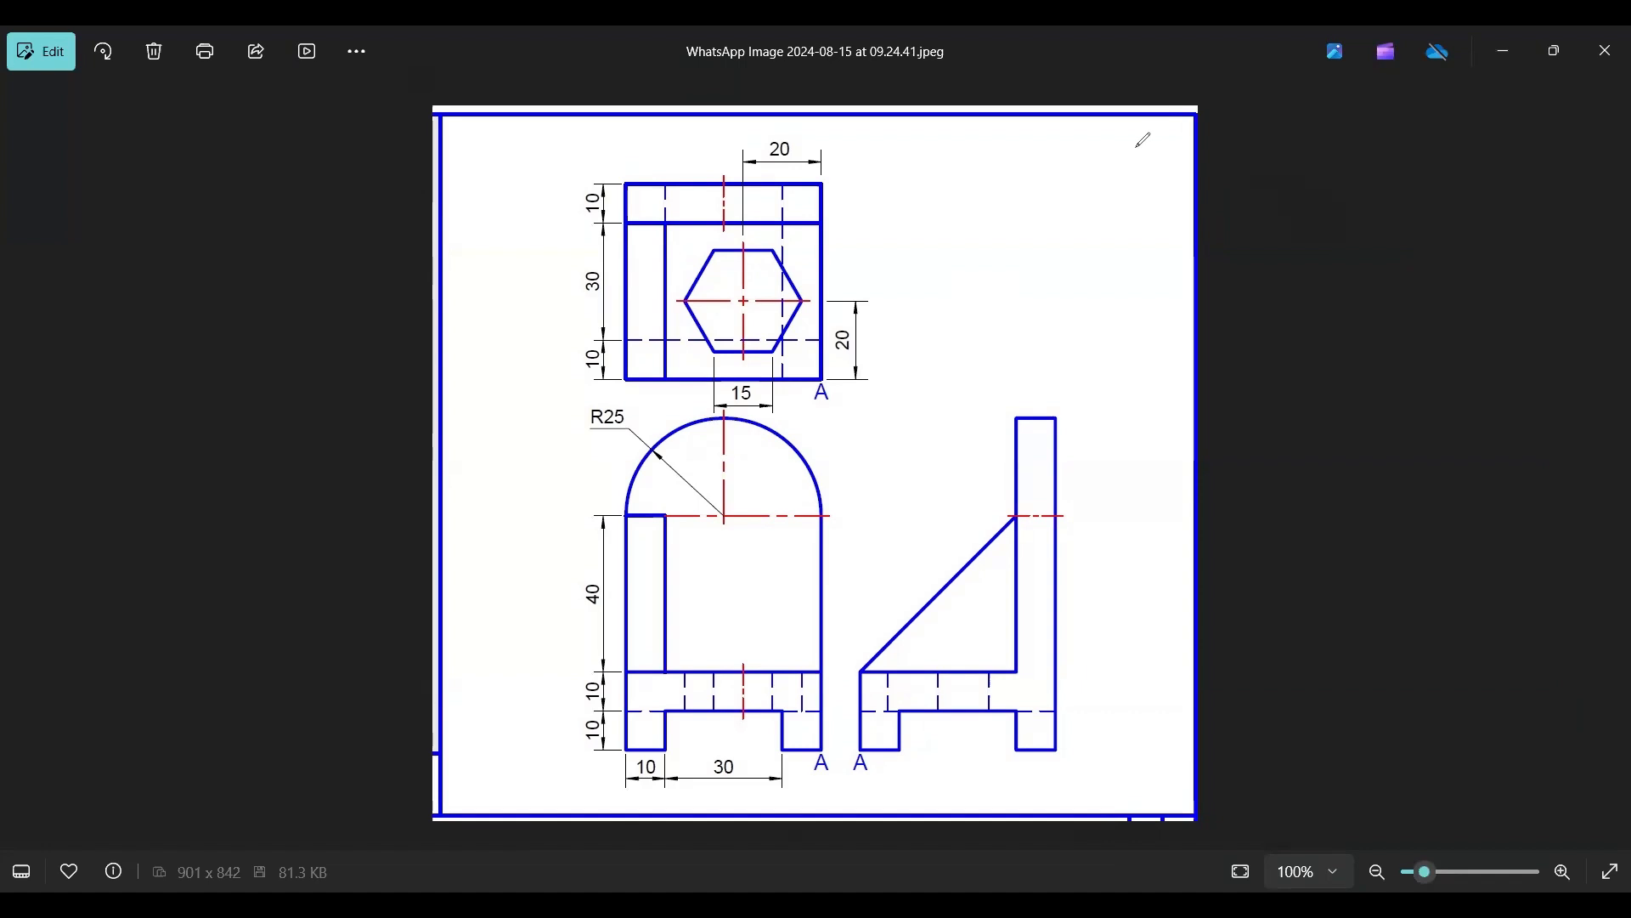
pyautogui.moveTo(1136, 141); pyautogui.dragTo(1193, 272)
pyautogui.press('Escape')
pyautogui.moveTo(93, 512); pyautogui.dragTo(119, 517)
pyautogui.moveTo(285, 510); pyautogui.dragTo(270, 530)
pyautogui.moveTo(391, 402)
pyautogui.mouseDown()
pyautogui.moveTo(349, 561)
pyautogui.moveTo(411, 612)
pyautogui.moveTo(330, 581)
pyautogui.mouseUp()
pyautogui.moveTo(505, 427); pyautogui.dragTo(518, 585)
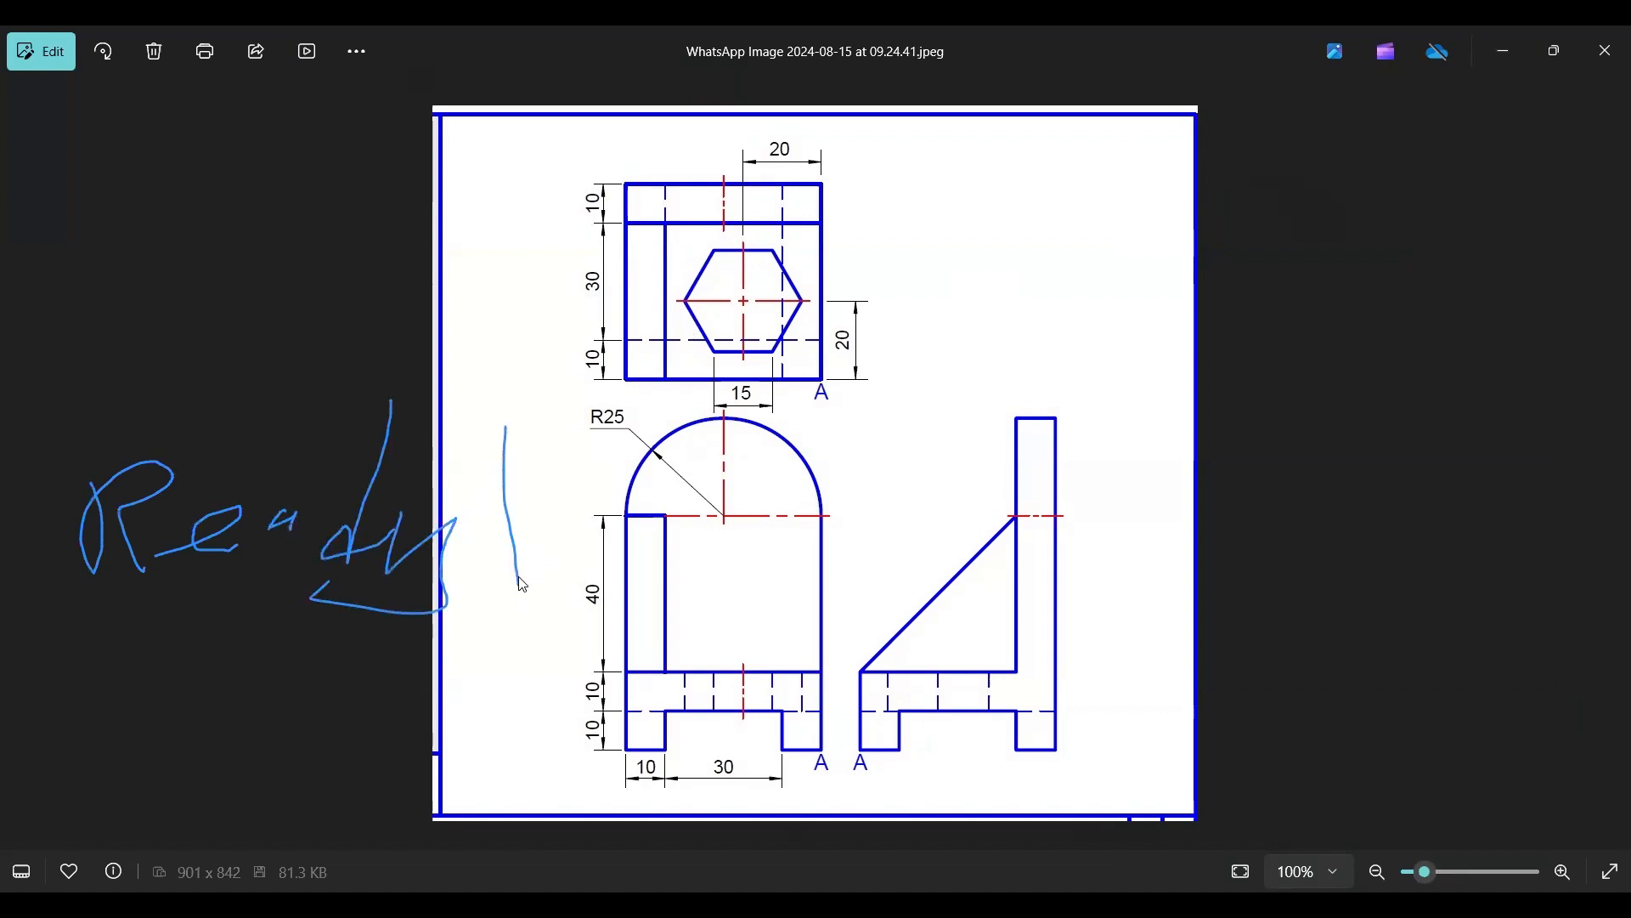
pyautogui.moveTo(537, 427); pyautogui.dragTo(553, 586)
pyautogui.moveTo(580, 403)
pyautogui.mouseDown()
pyautogui.moveTo(612, 599)
pyautogui.moveTo(636, 639)
pyautogui.moveTo(493, 680)
pyautogui.moveTo(508, 665)
pyautogui.mouseUp()
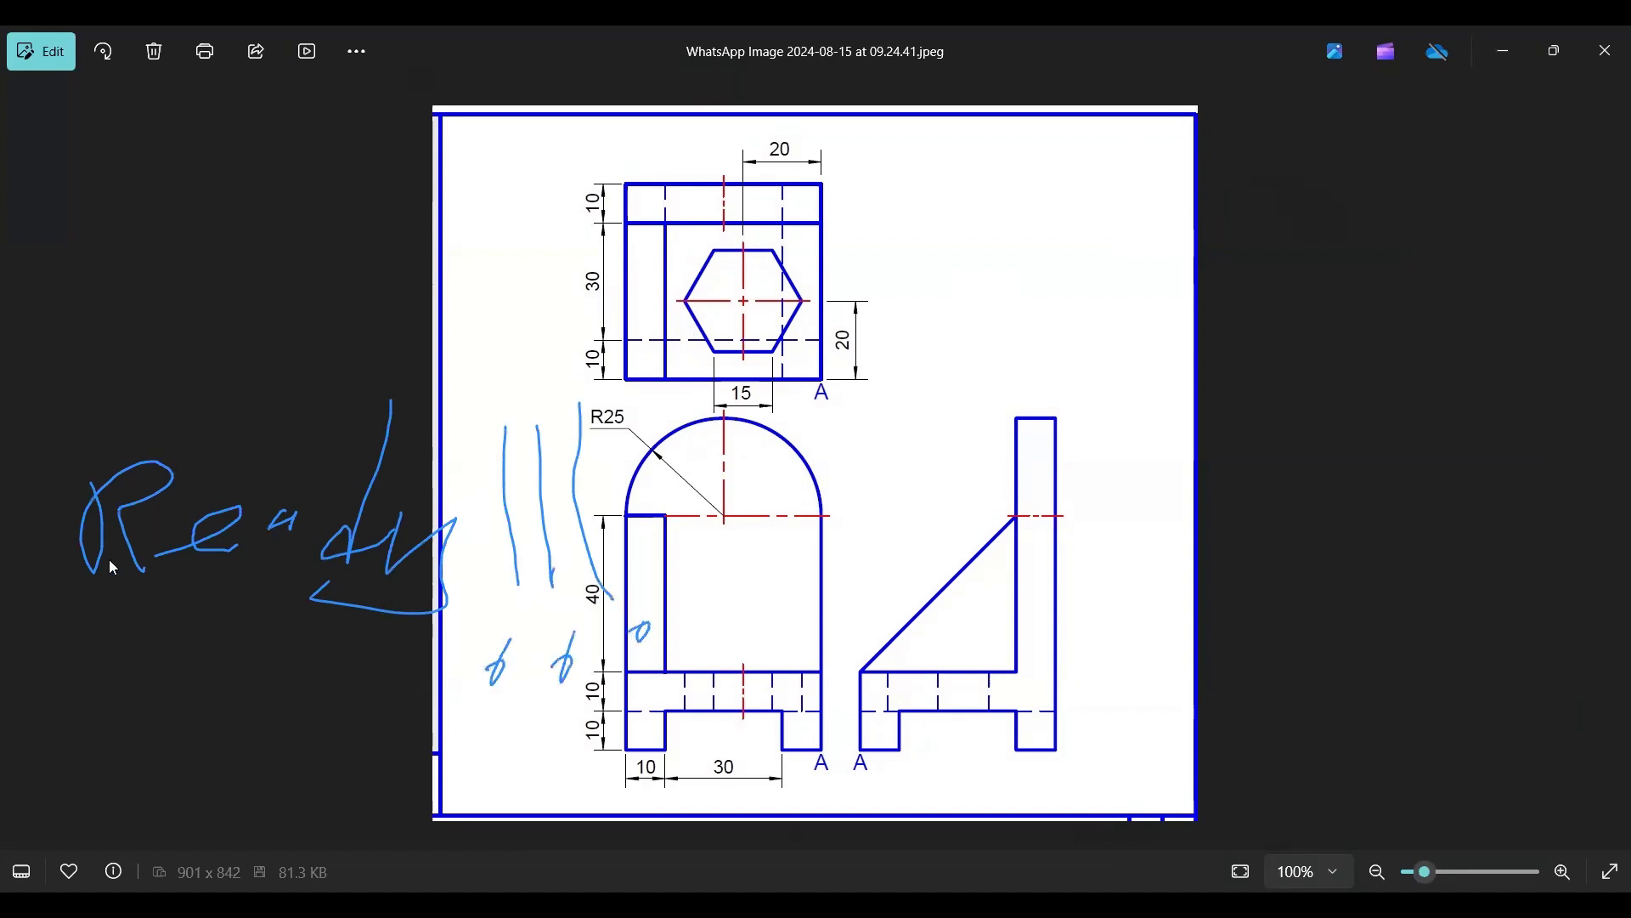
# - In Inventor, start a new sketch on the XY plane and draw an origin-centred rectangle about 30 mm wide
pyautogui.click(348, 737)
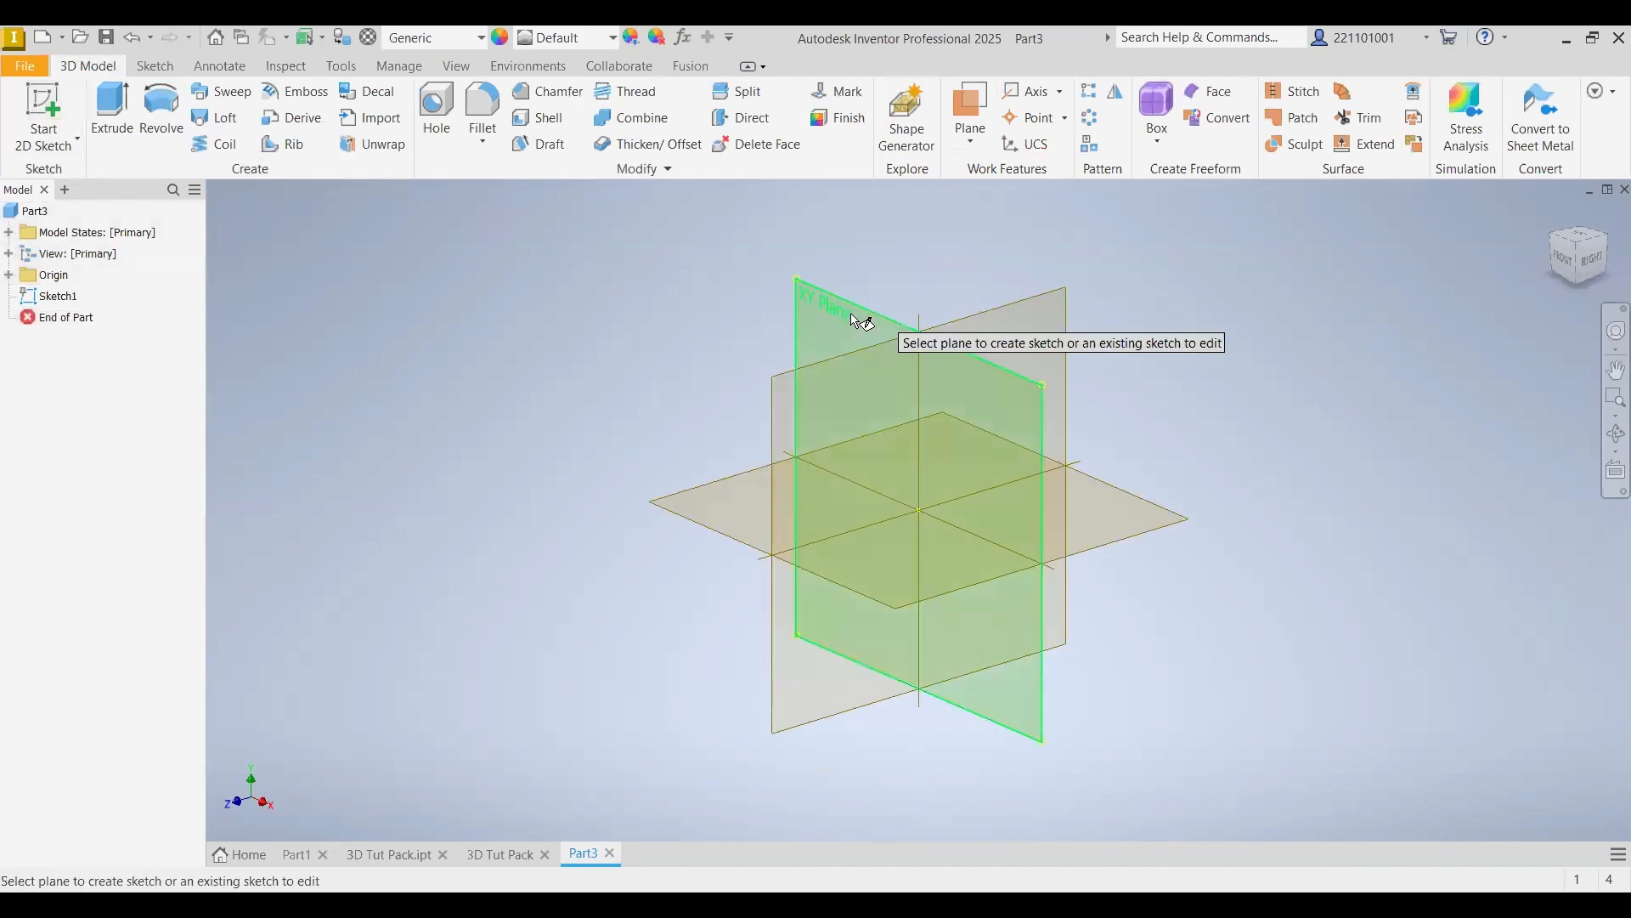
pyautogui.click(861, 319)
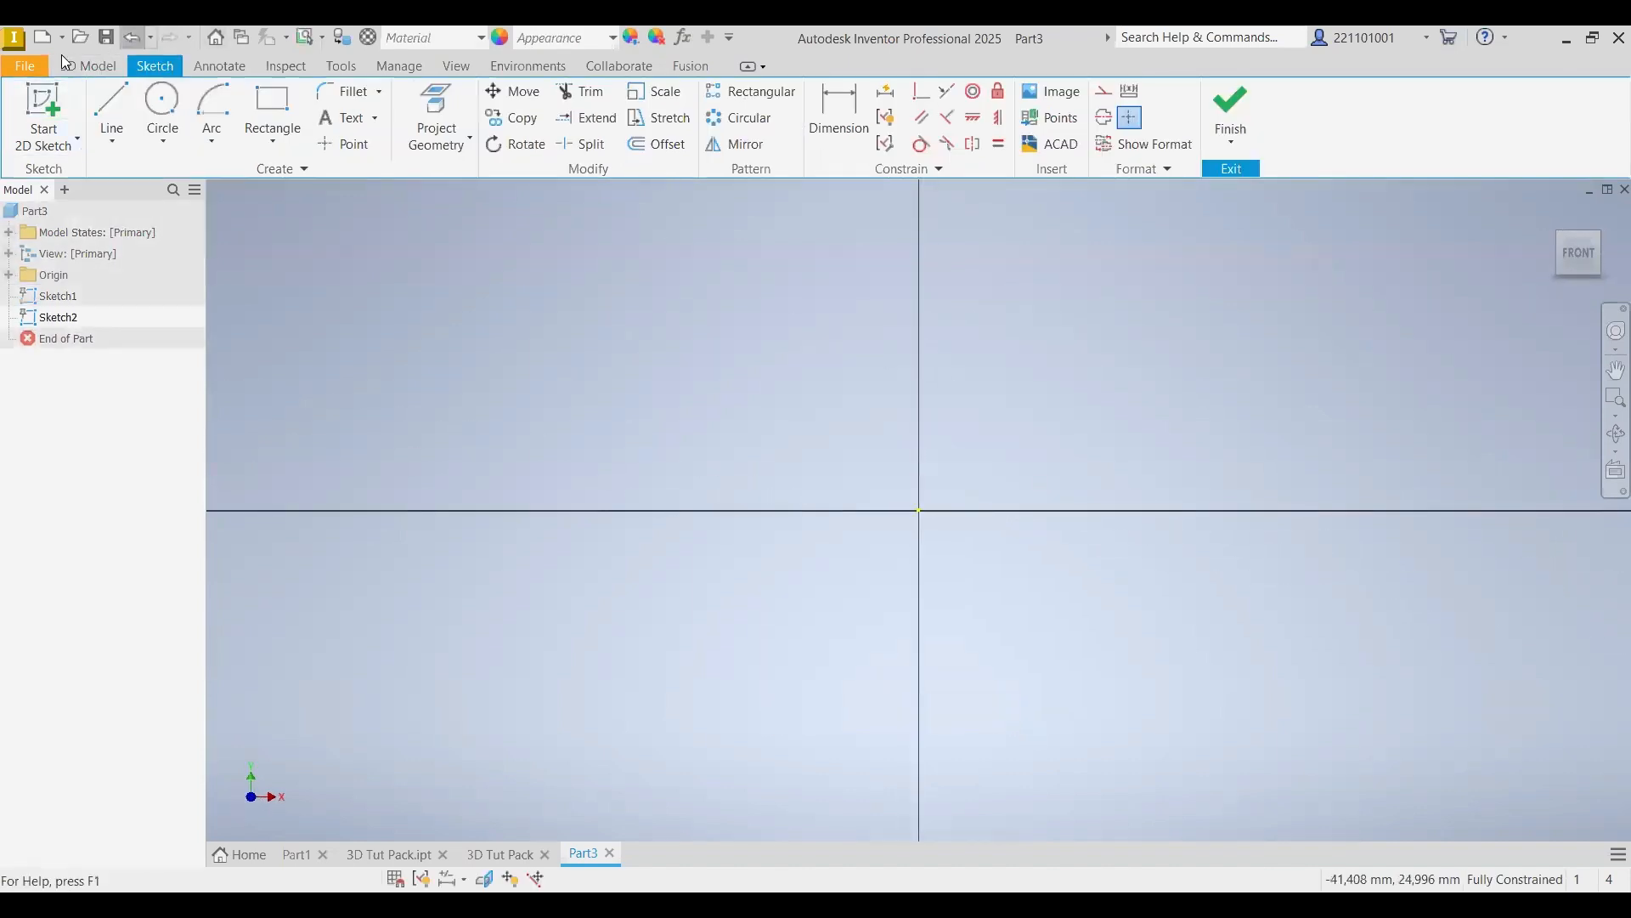
pyautogui.click(273, 141)
pyautogui.click(308, 272)
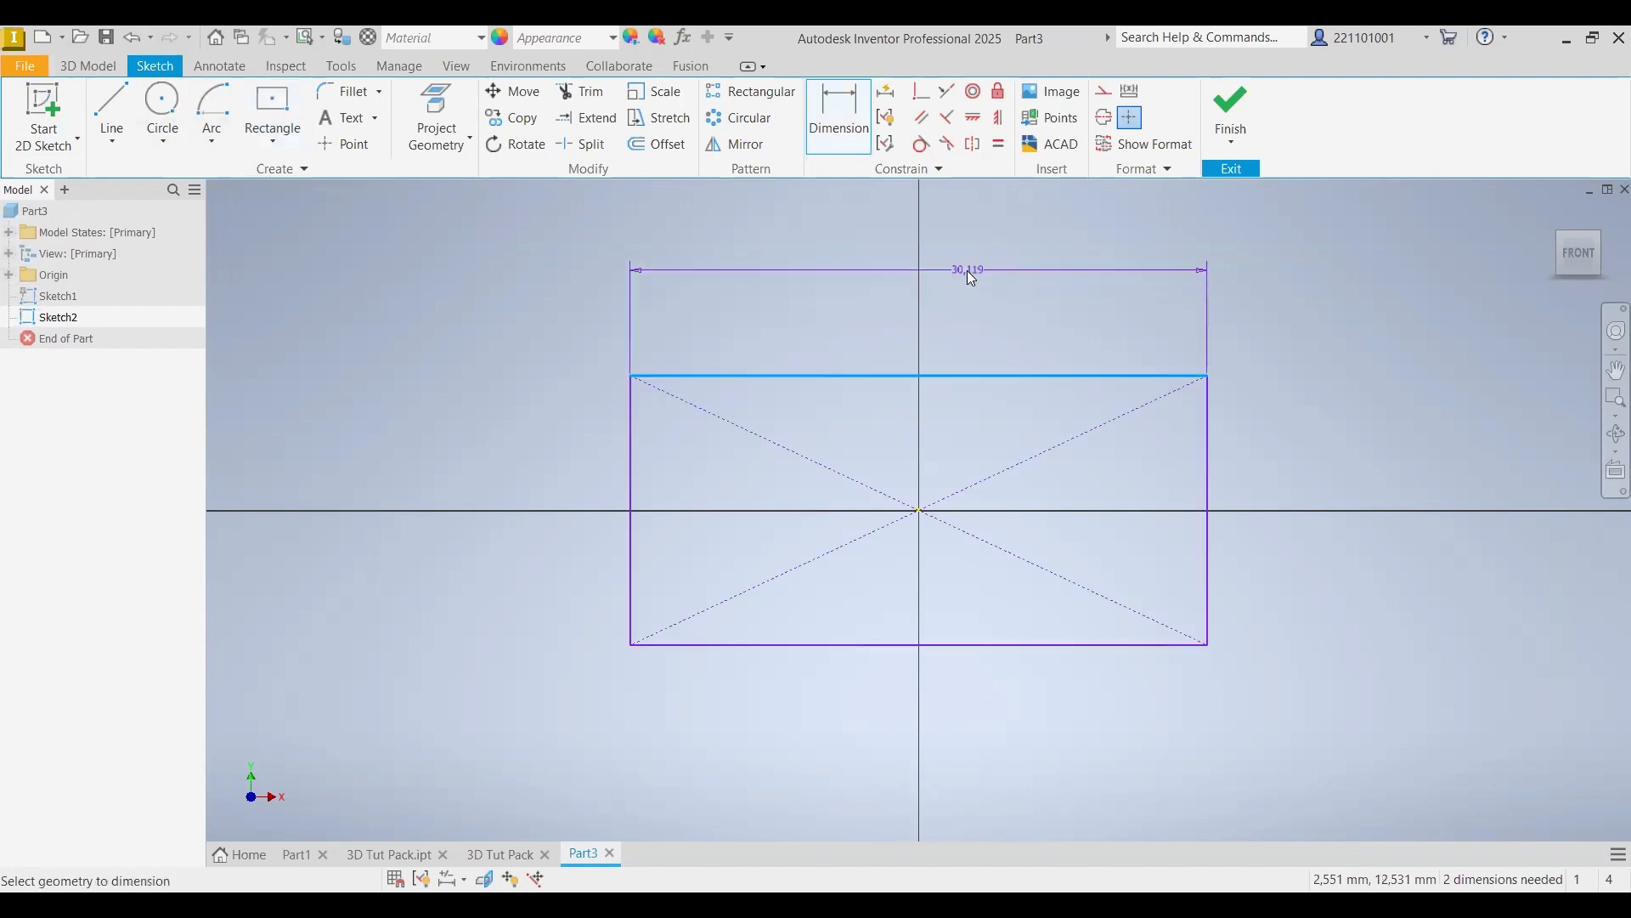
# - Dimension the rectangle to 50 mm wide and 20 mm high
pyautogui.click(967, 270)
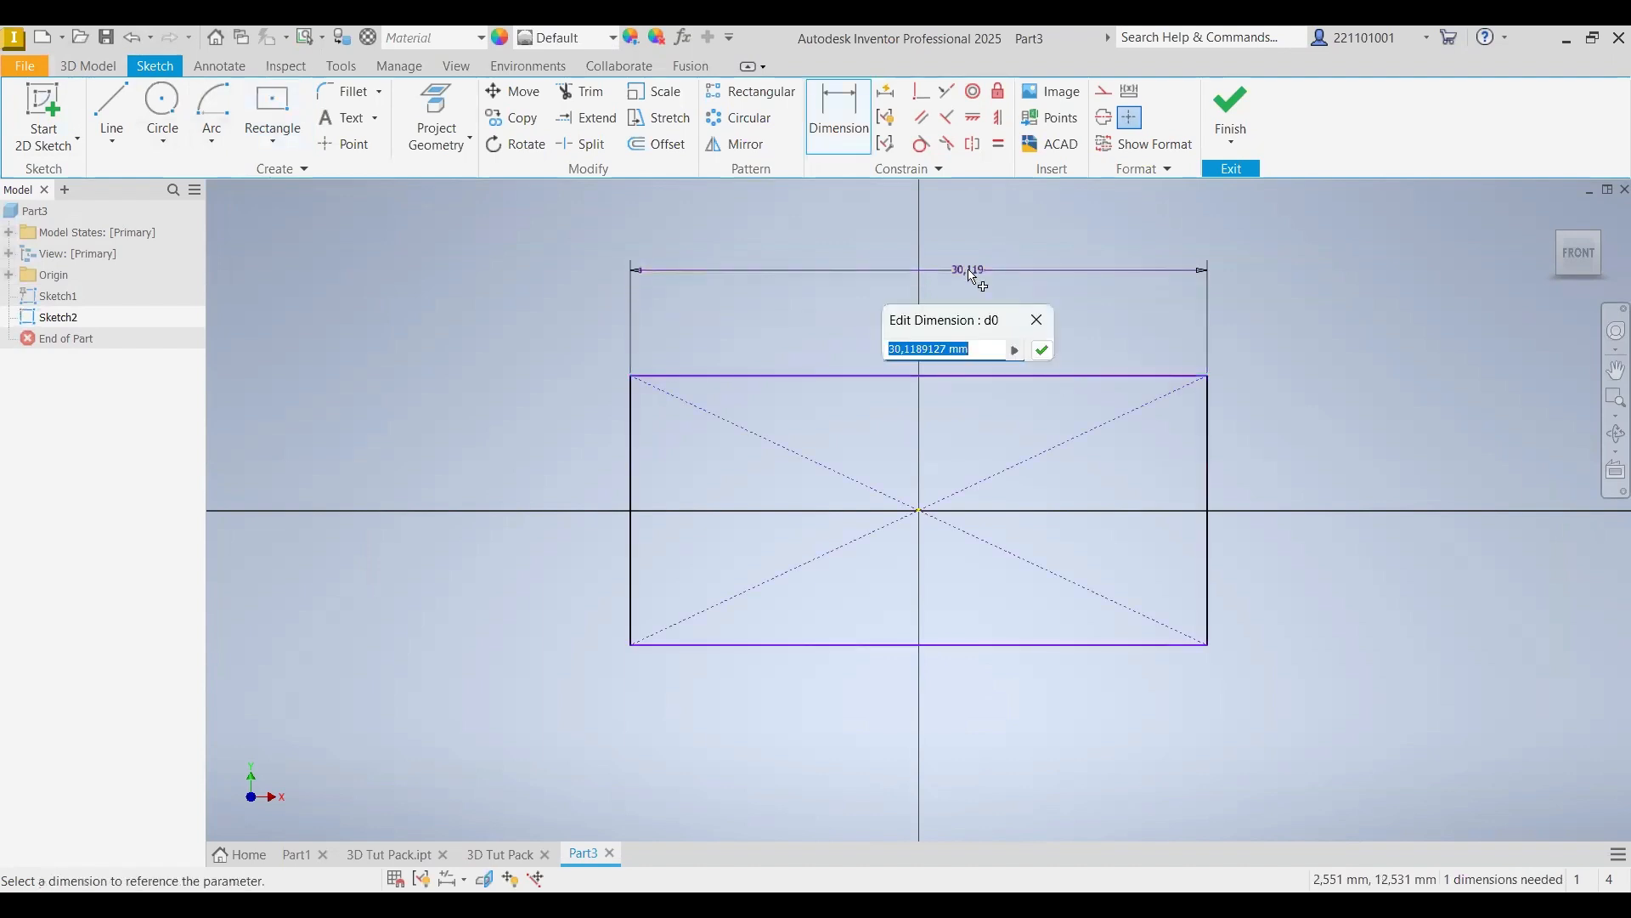
pyautogui.write('50')
pyautogui.press('Return')
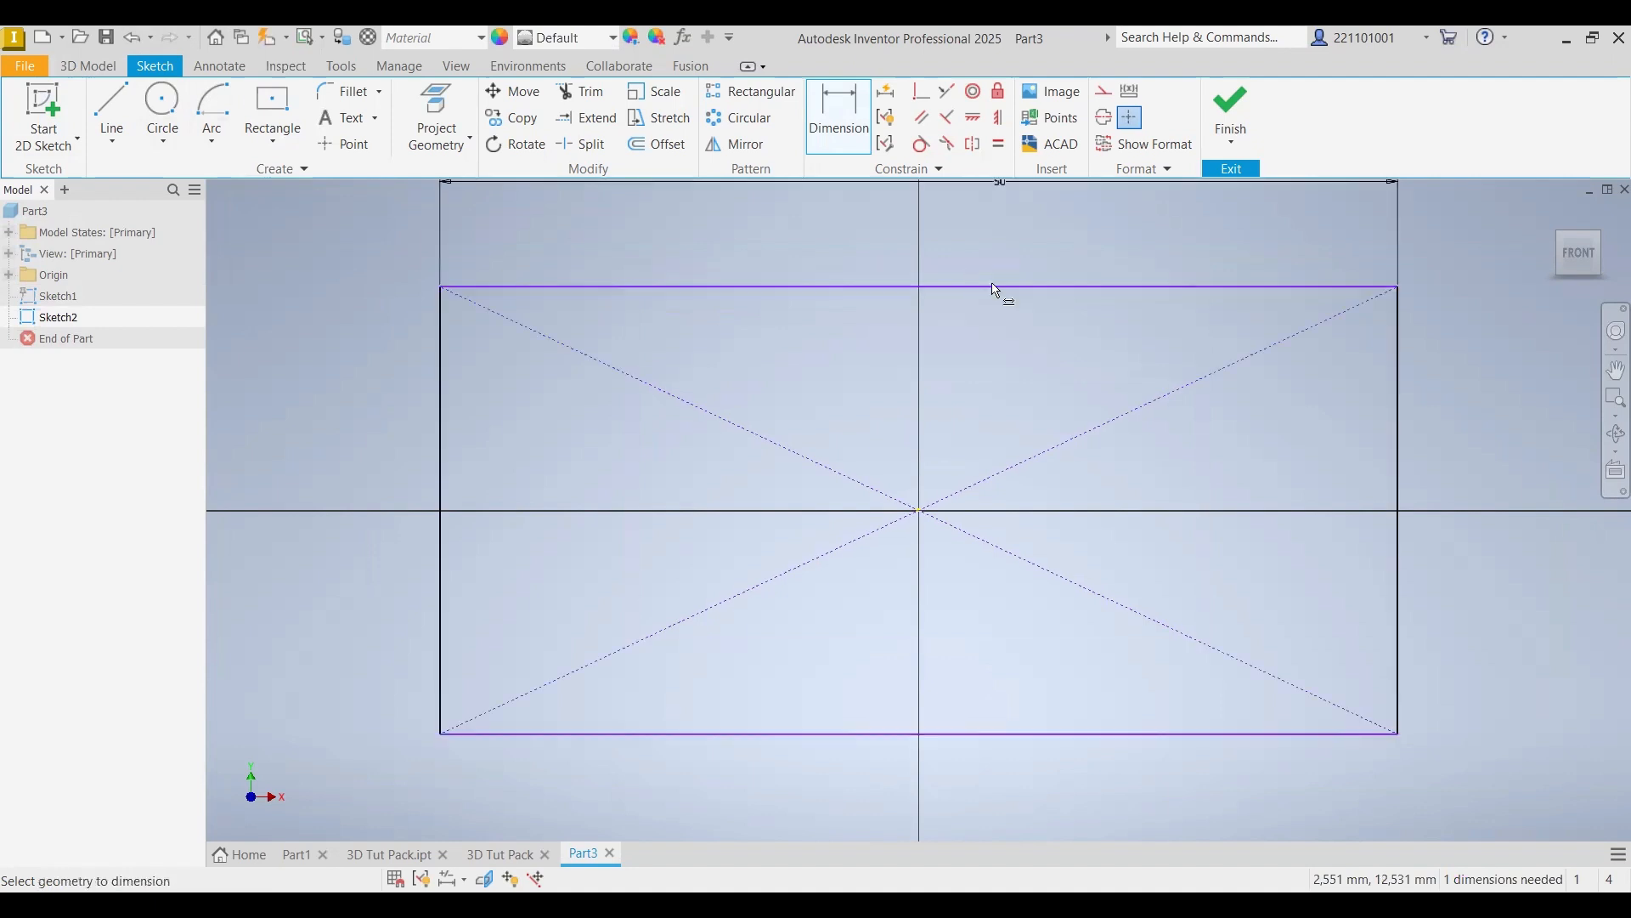
pyautogui.click(1577, 265)
pyautogui.click(1199, 484)
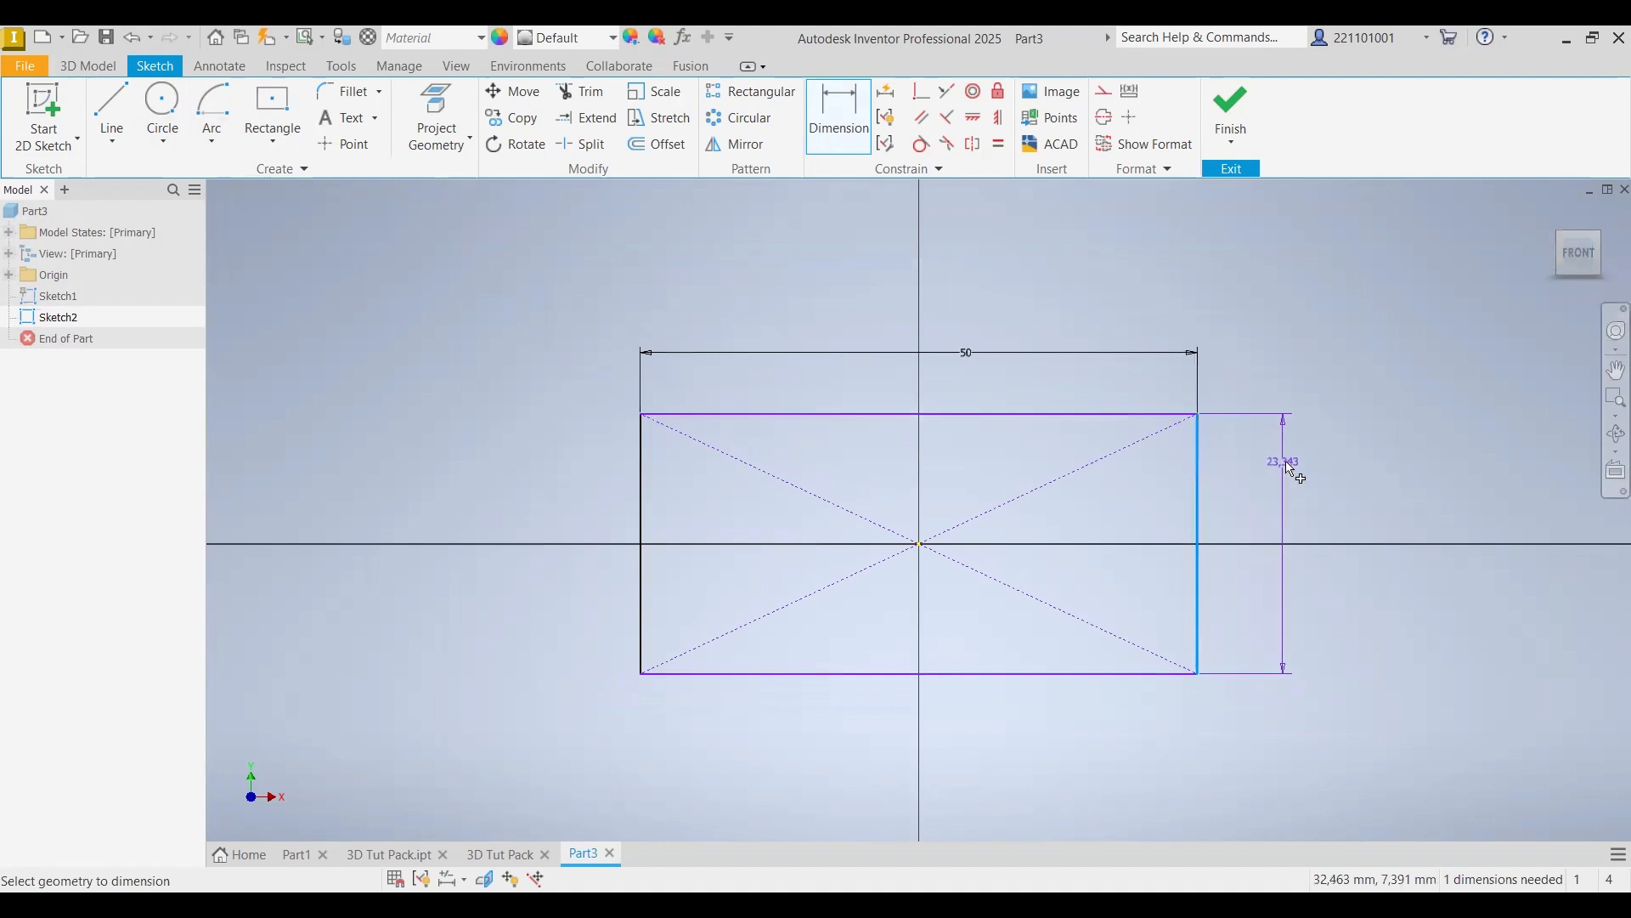
pyautogui.click(1287, 462)
pyautogui.write('20')
pyautogui.press('Return')
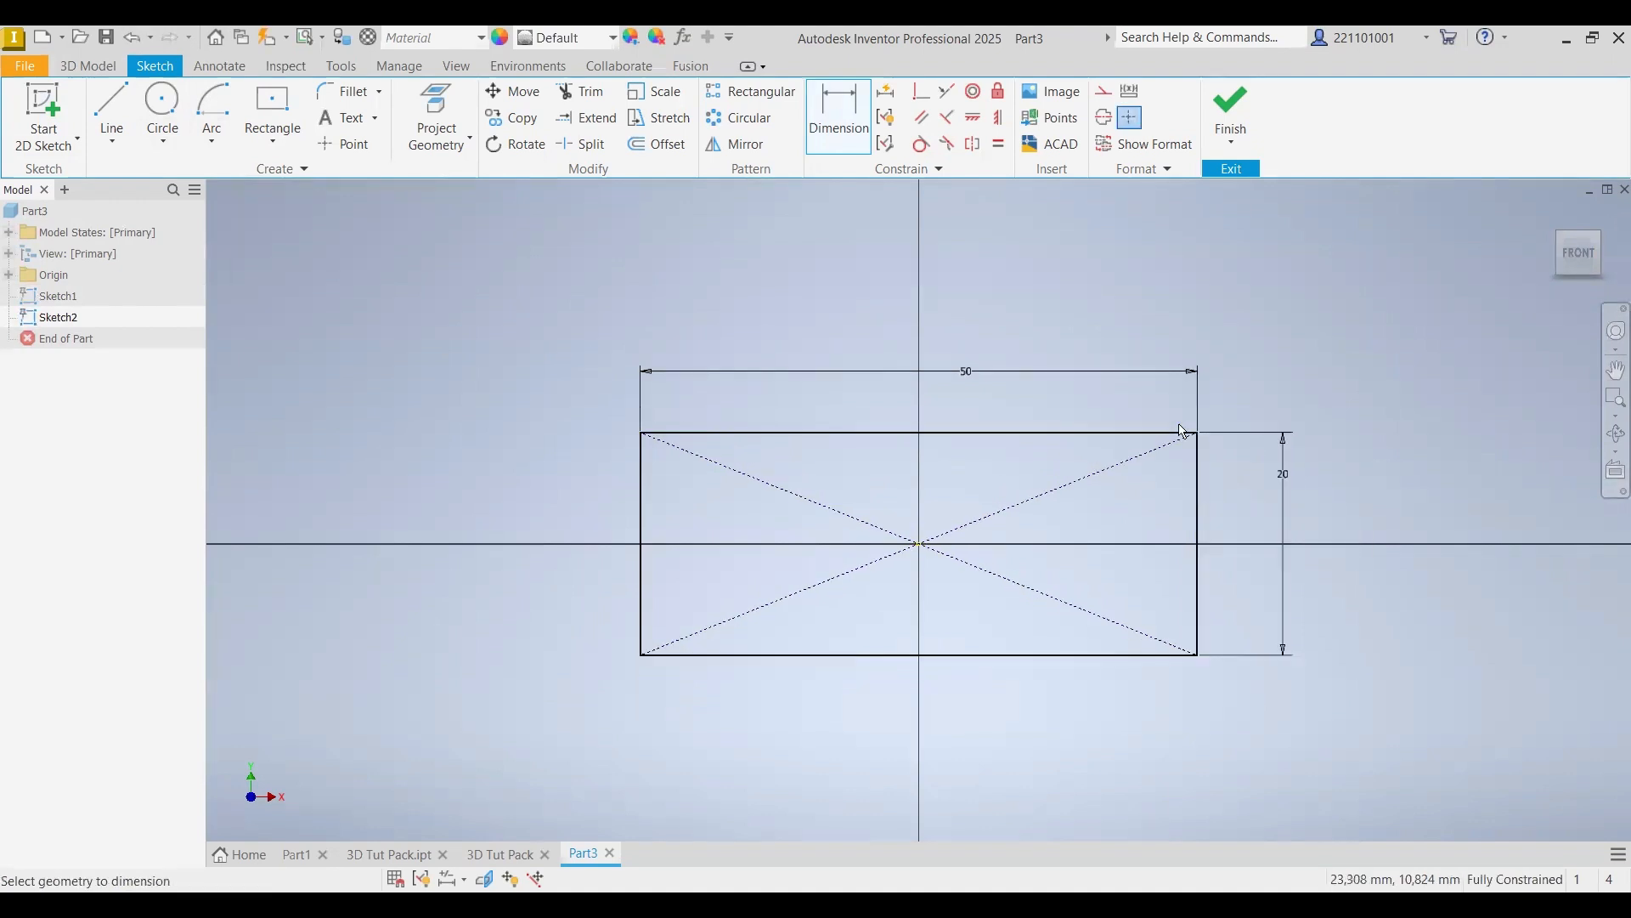
# - Draw a notch 30 mm wide and 10 mm high on the rectangle's bottom edge, starting 10 mm from its lower-left corner
pyautogui.click(123, 126)
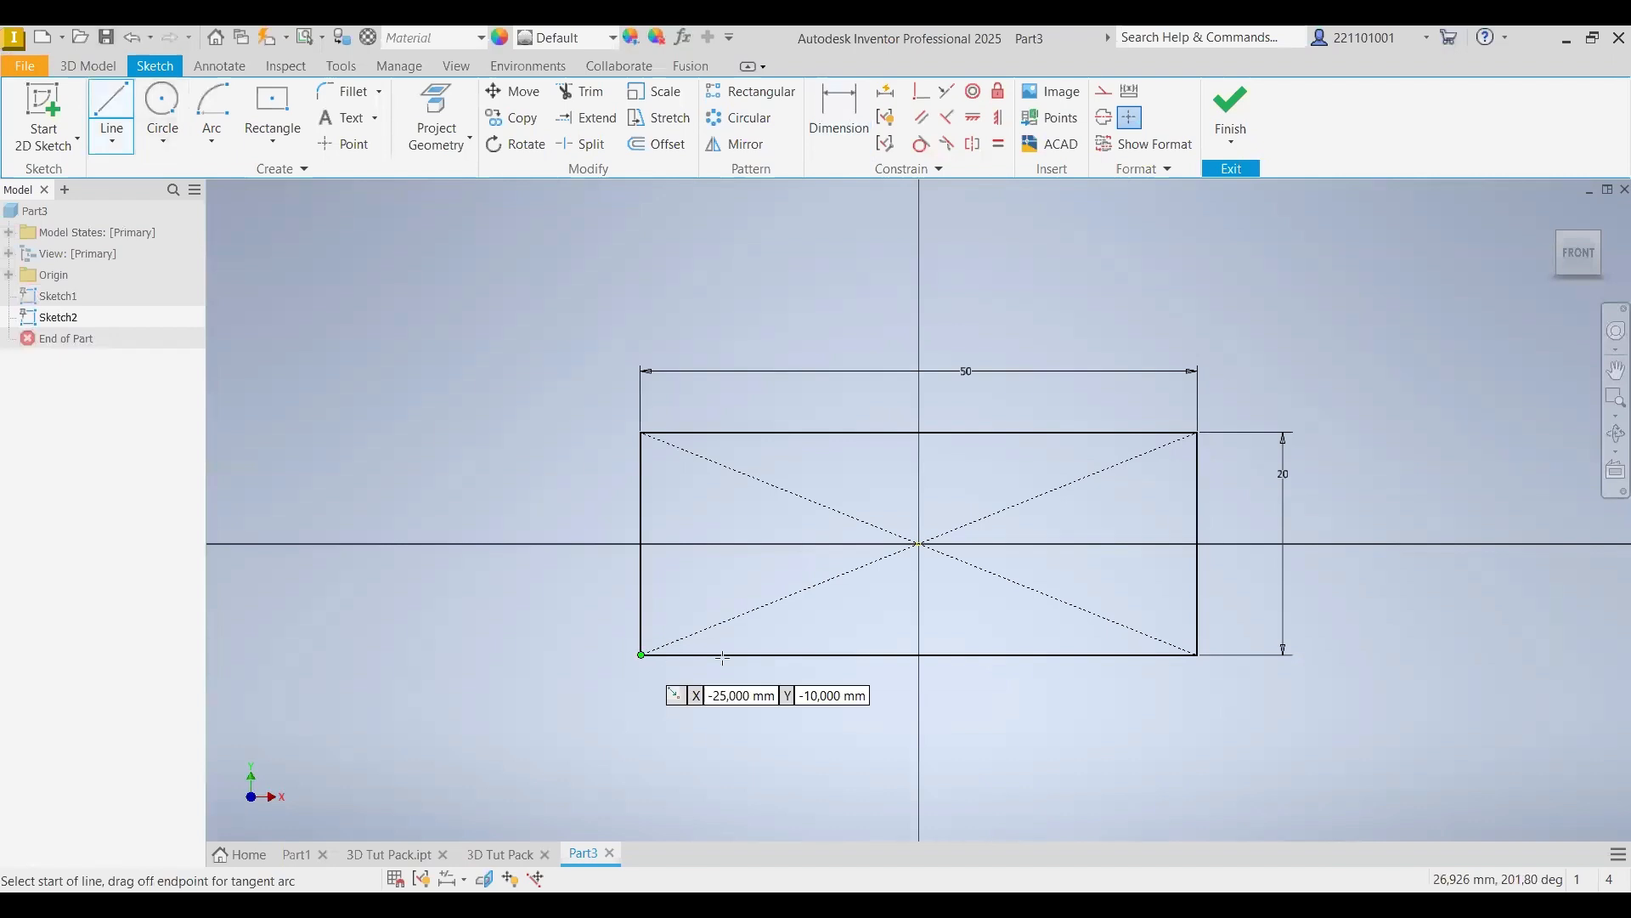
pyautogui.press('Return')
pyautogui.write('10')
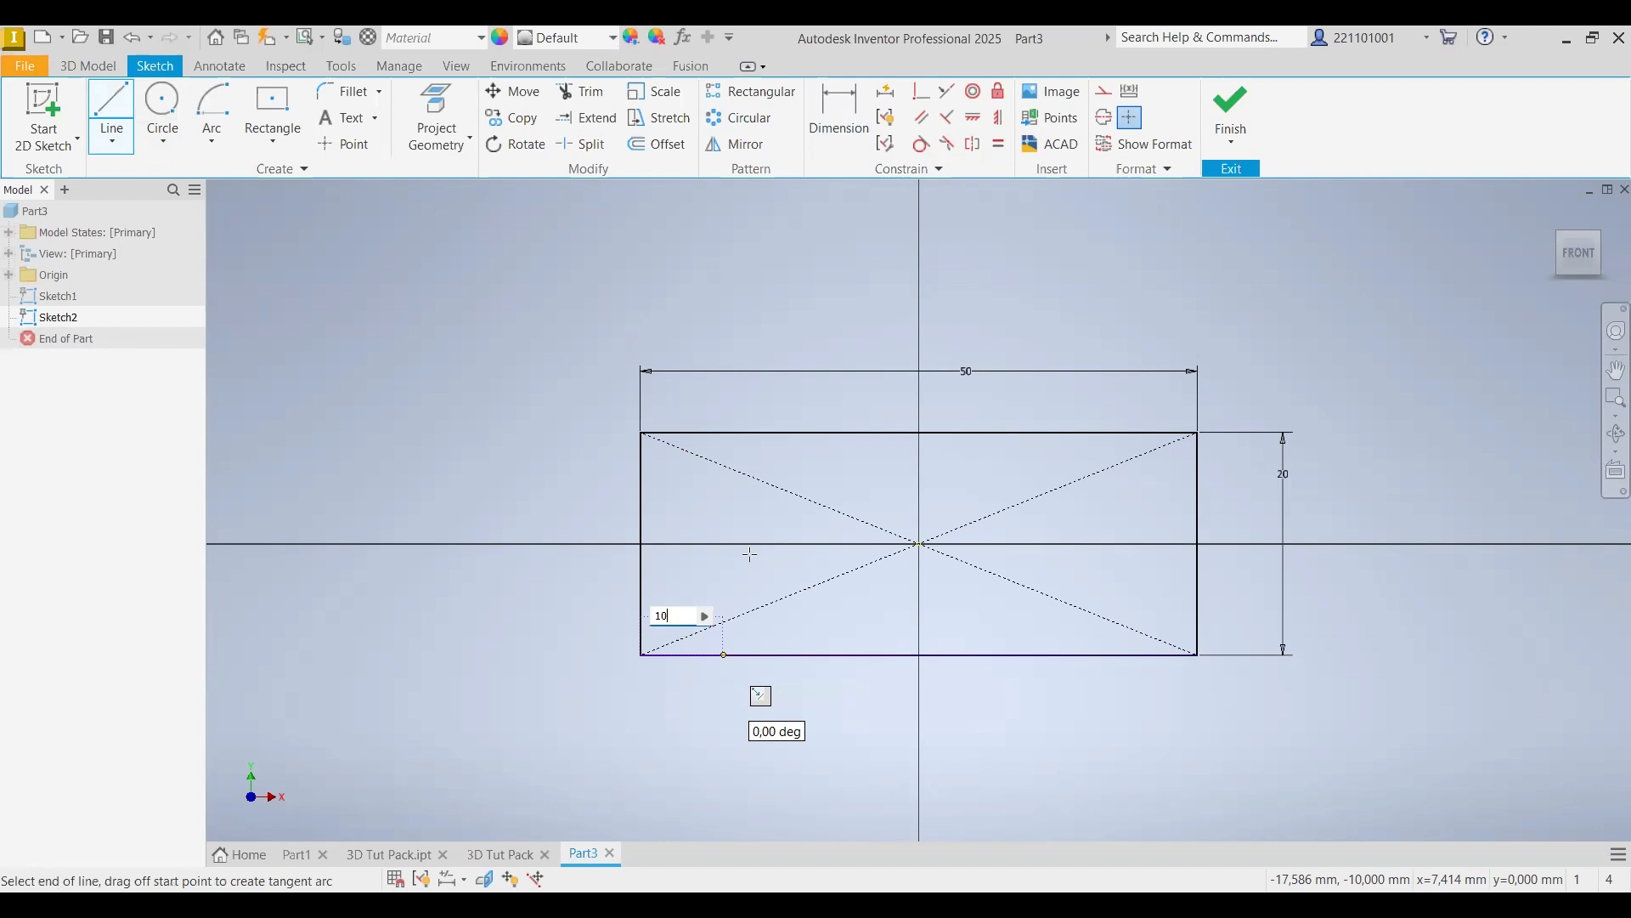
pyautogui.press('Return')
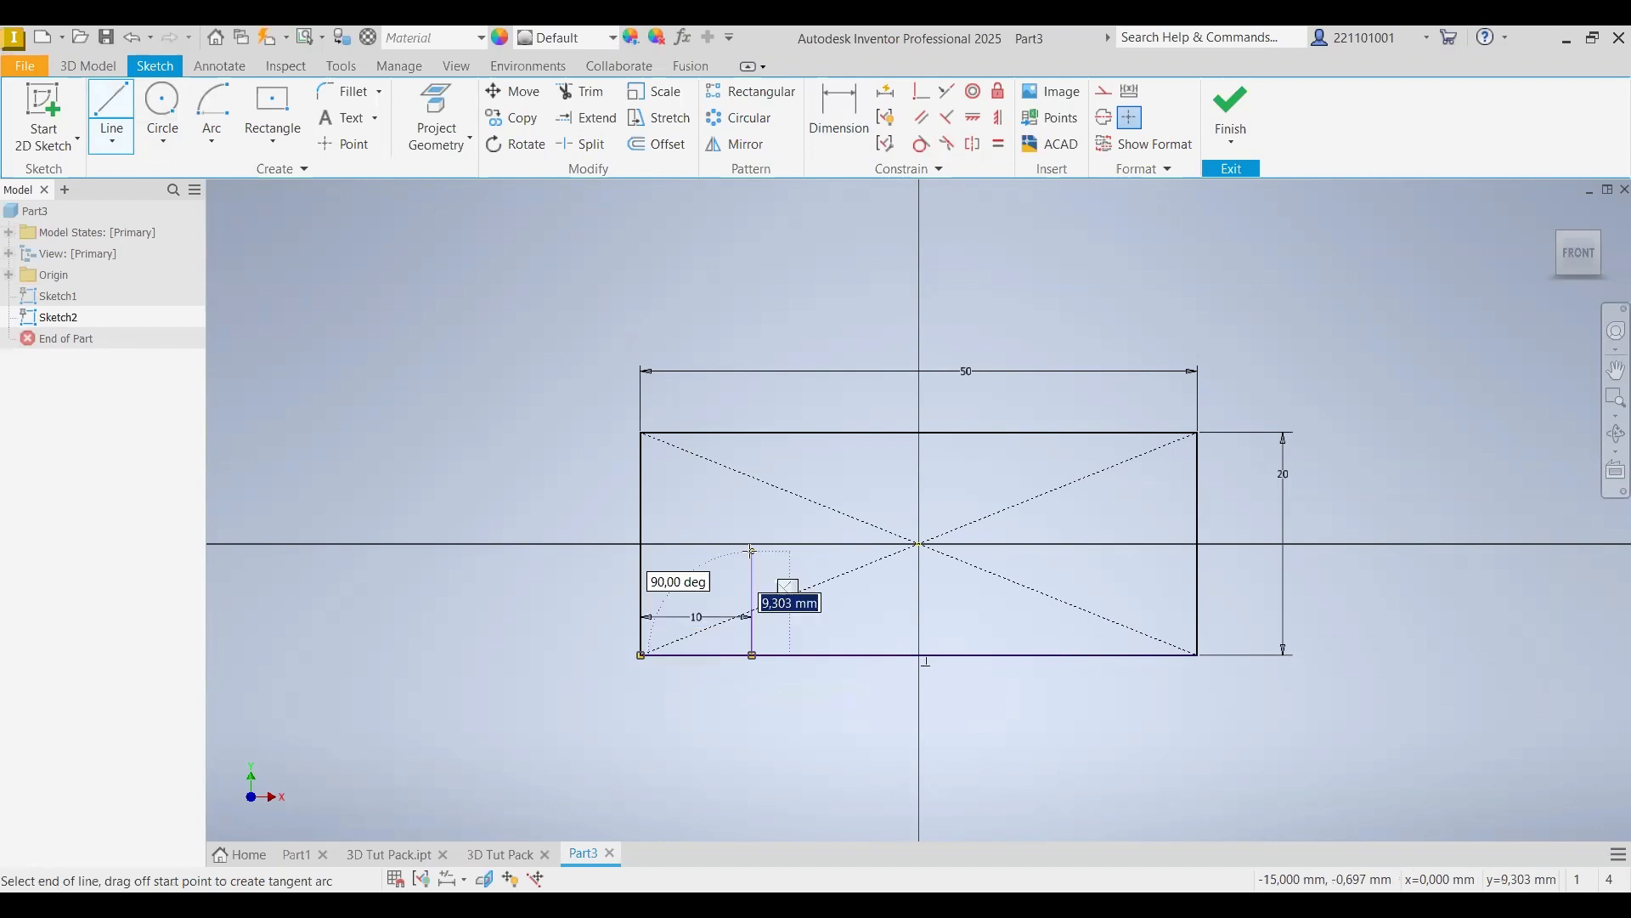
pyautogui.write('10')
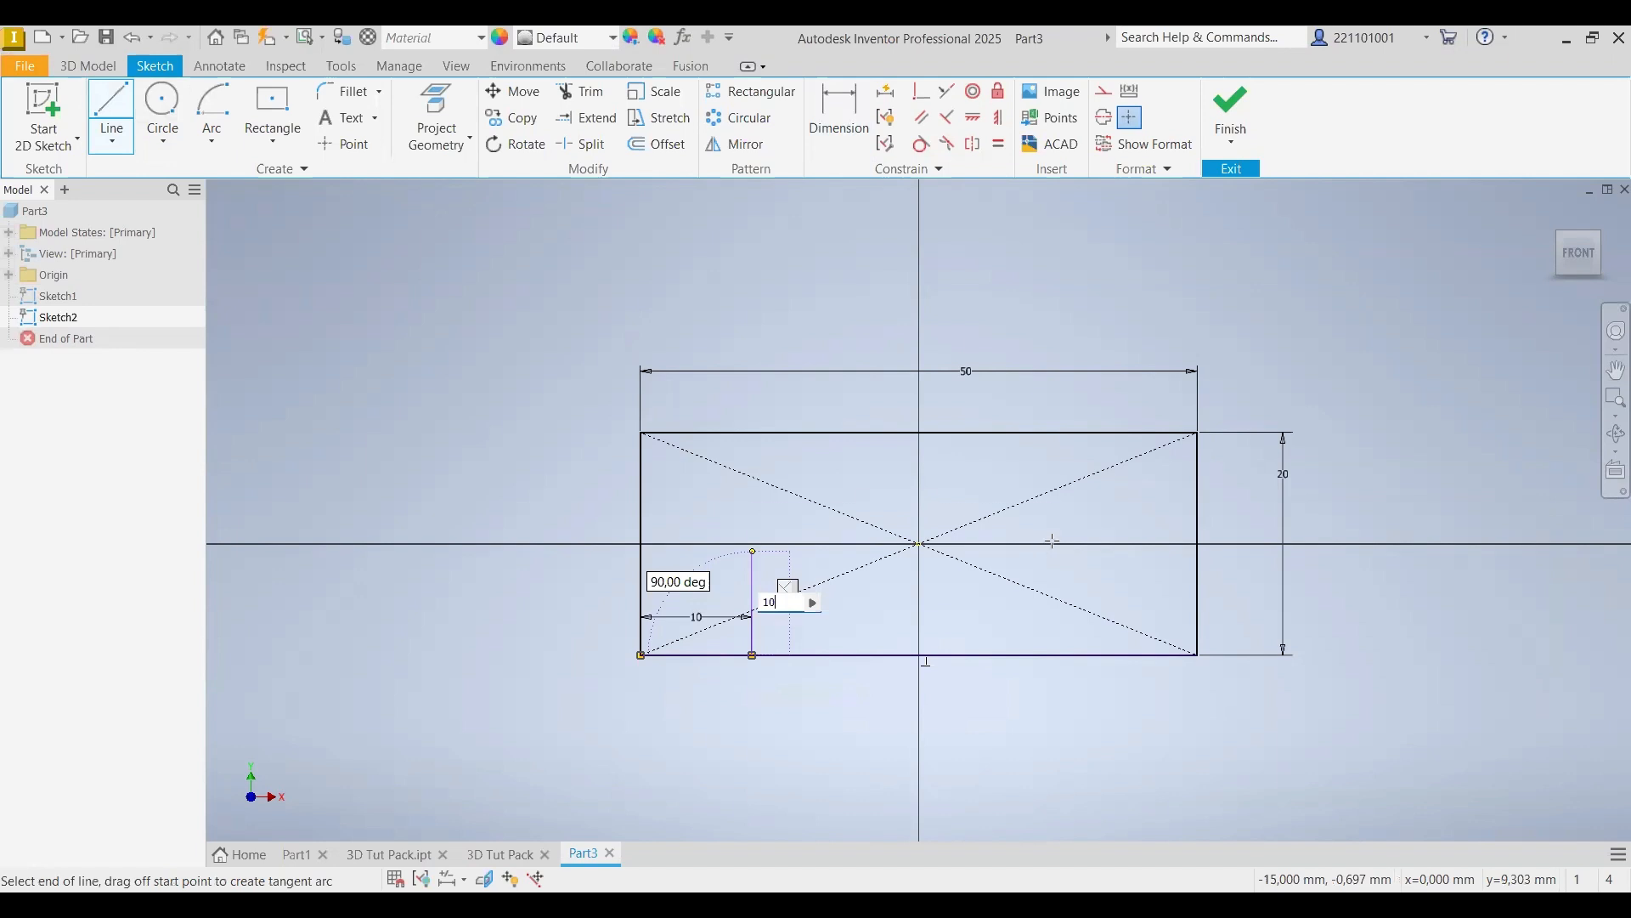
pyautogui.press('Return')
pyautogui.press('BackSpace')
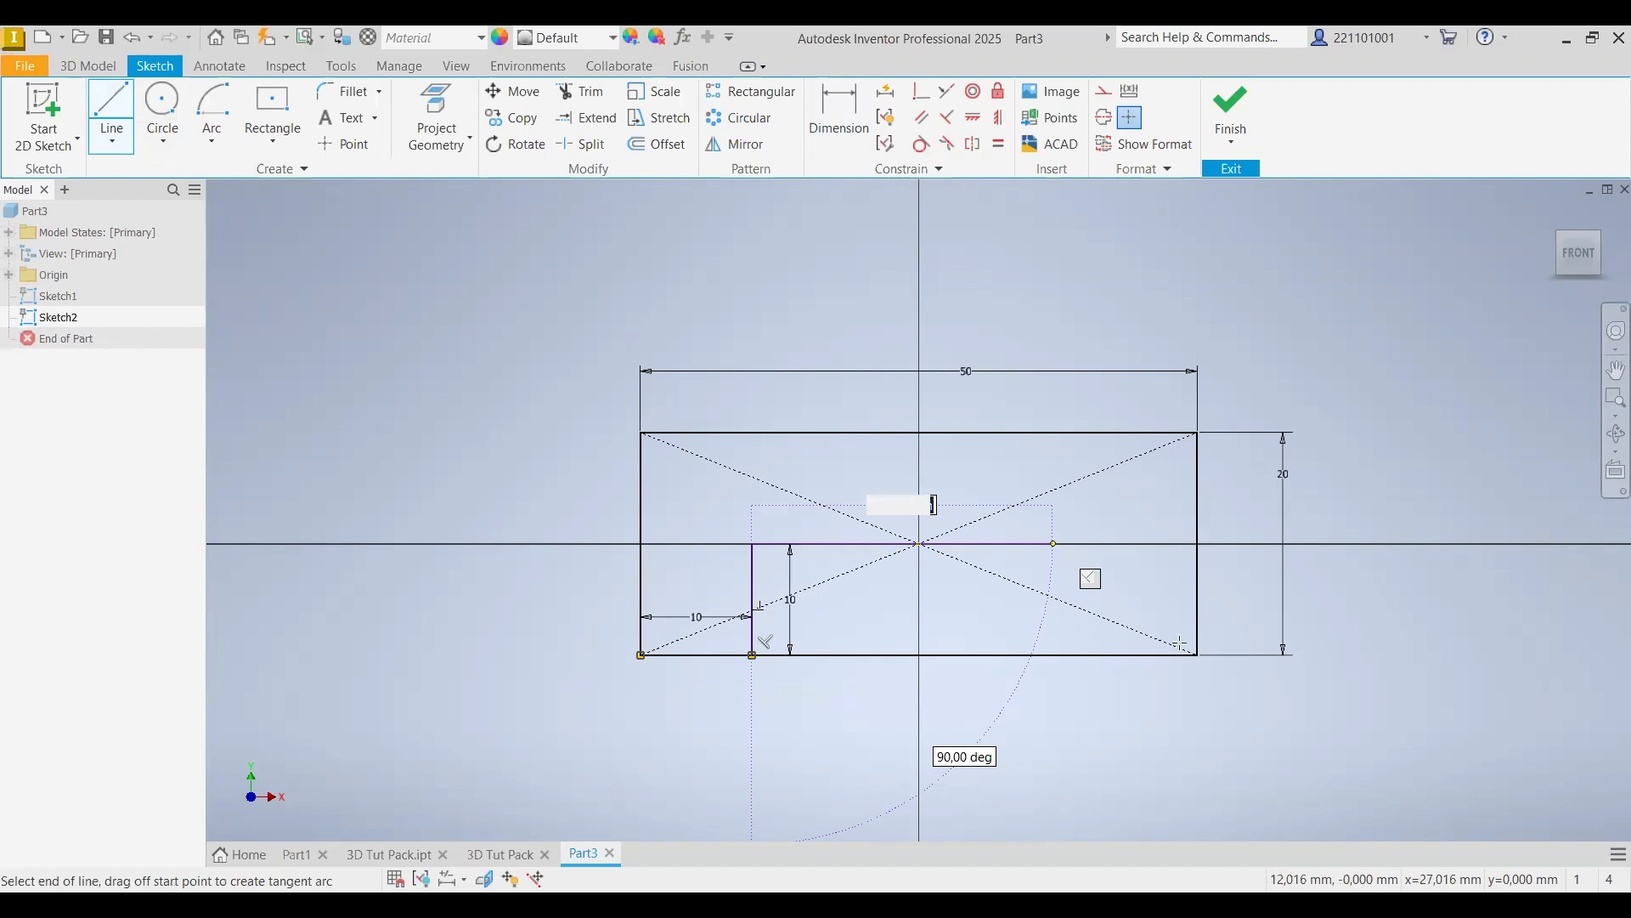
pyautogui.rightClick(1090, 503)
pyautogui.click(1171, 506)
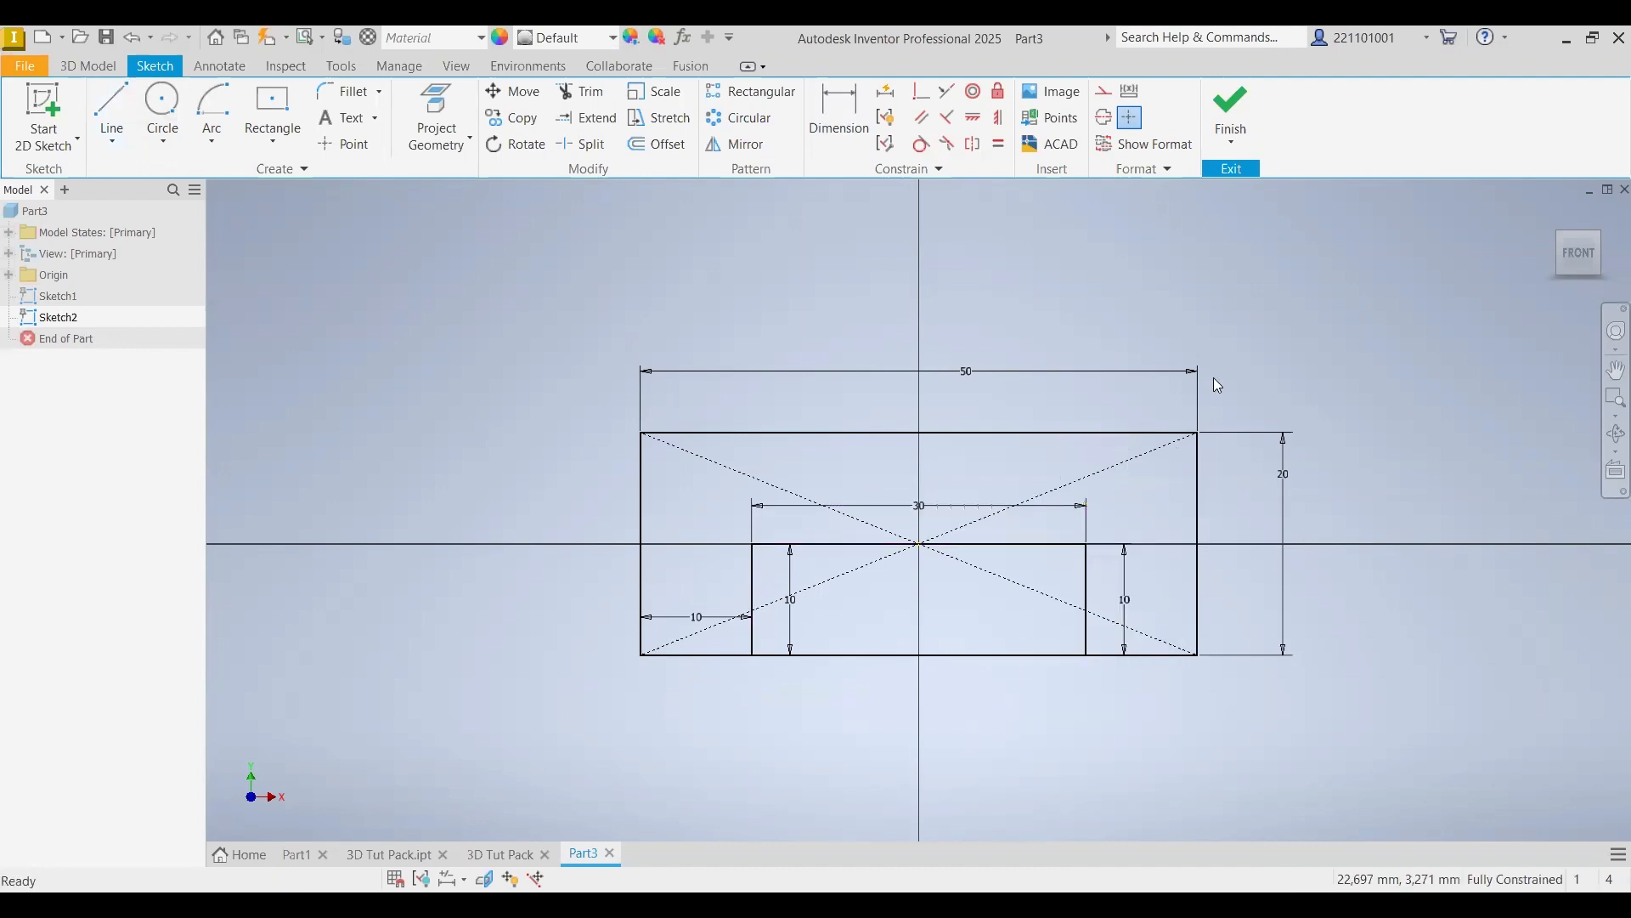
# - Finish the sketch and extrude the notched profile 50 mm in the flipped direction
pyautogui.click(1217, 113)
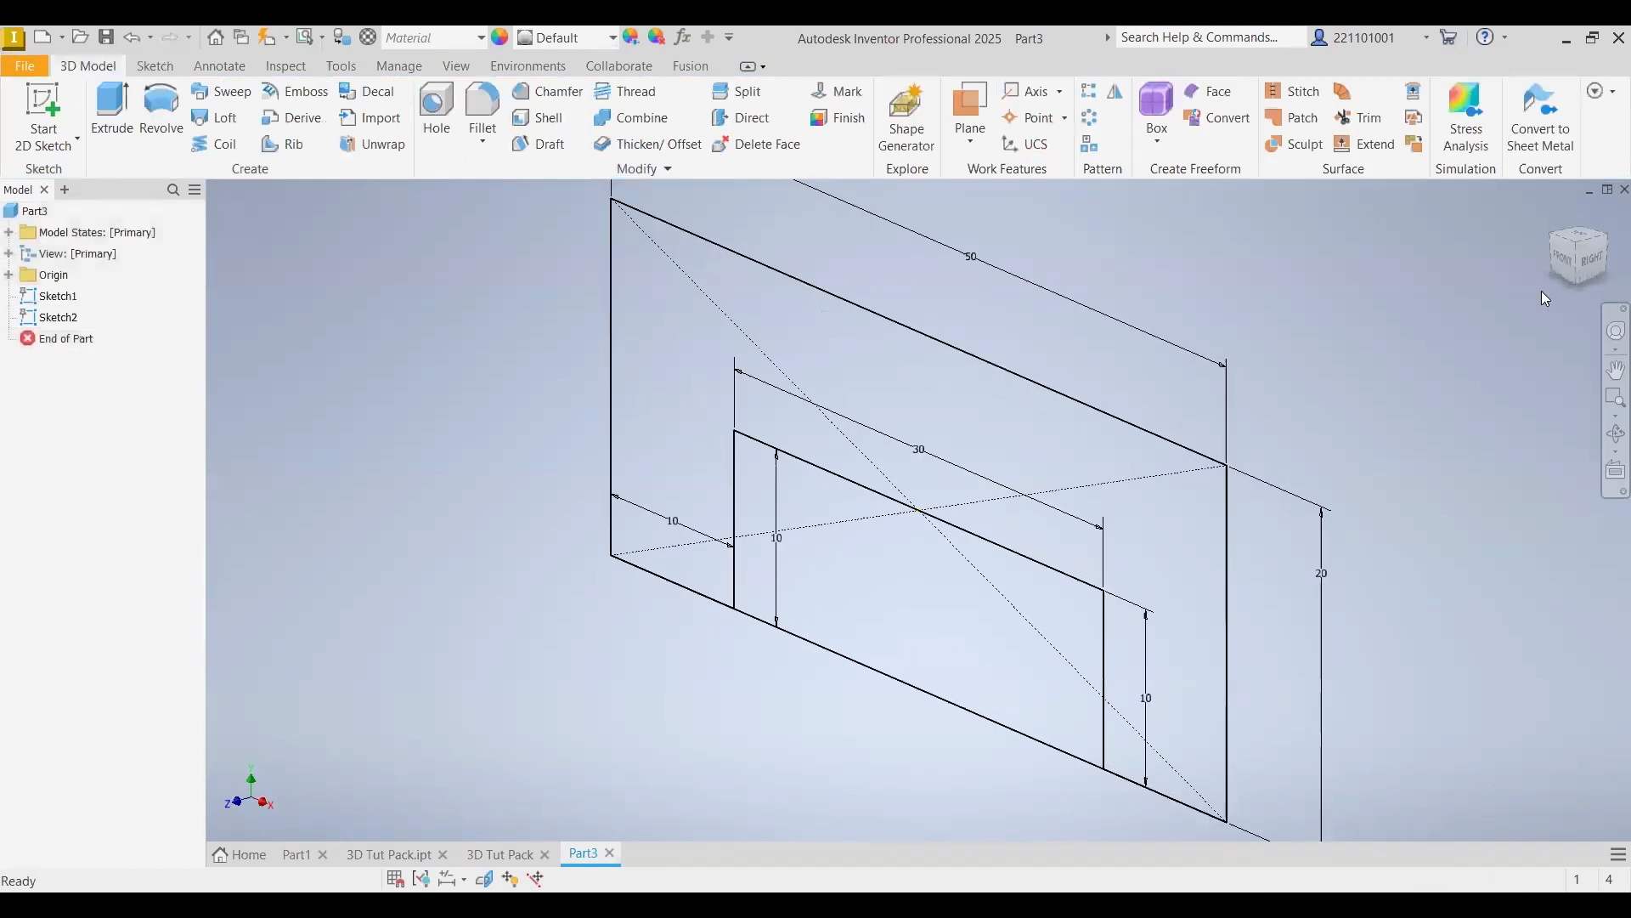
pyautogui.click(1589, 244)
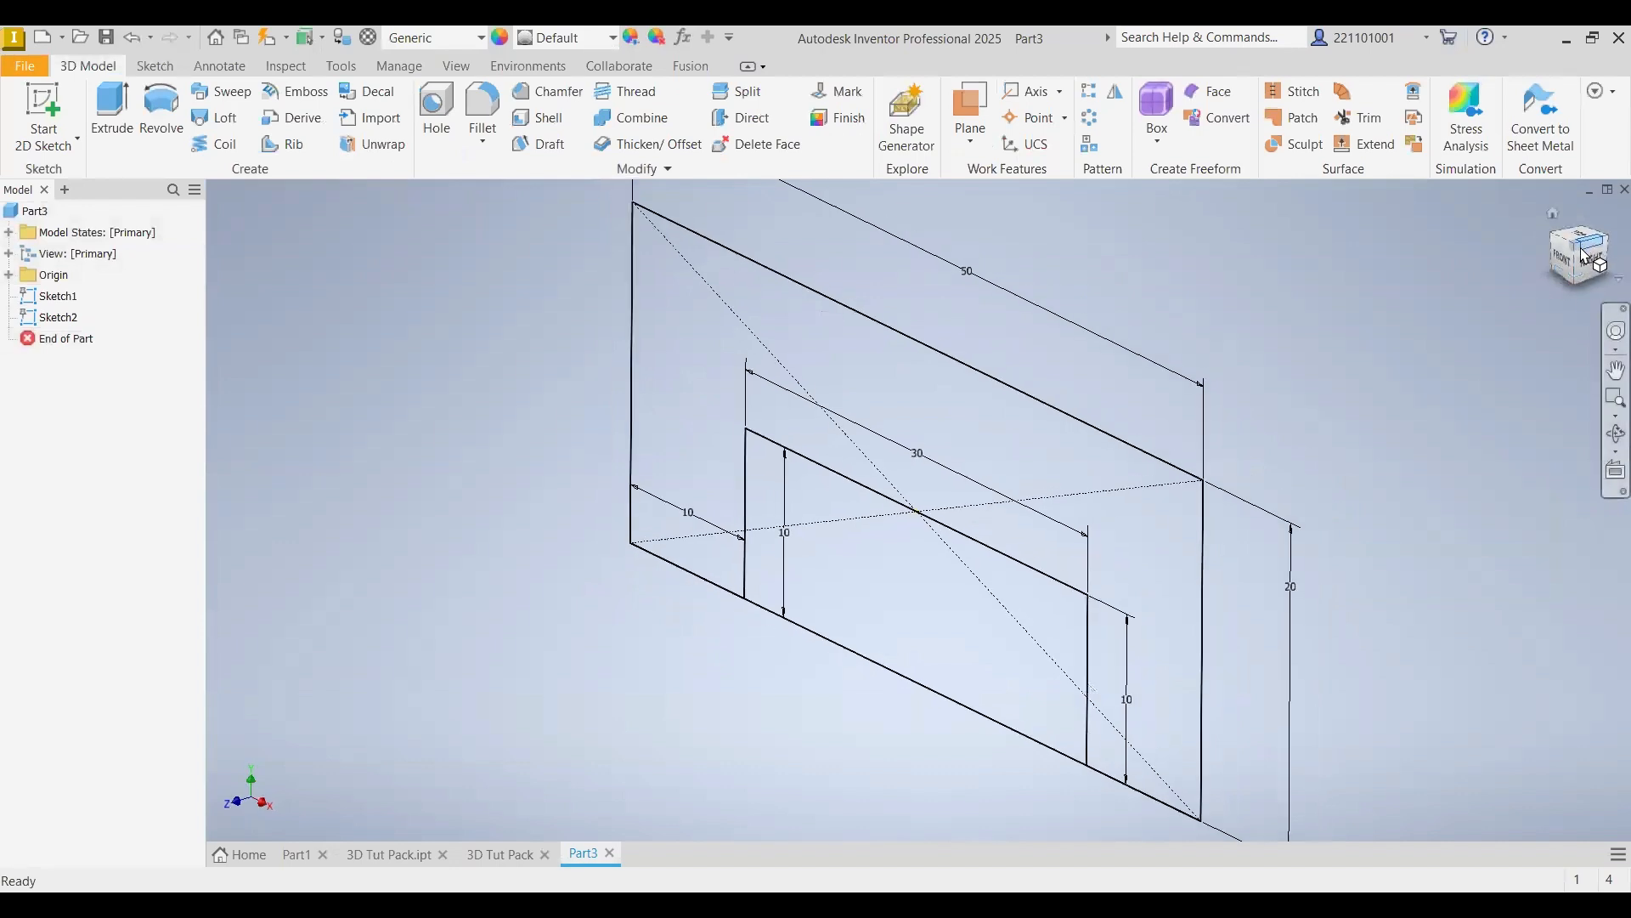
pyautogui.click(1560, 255)
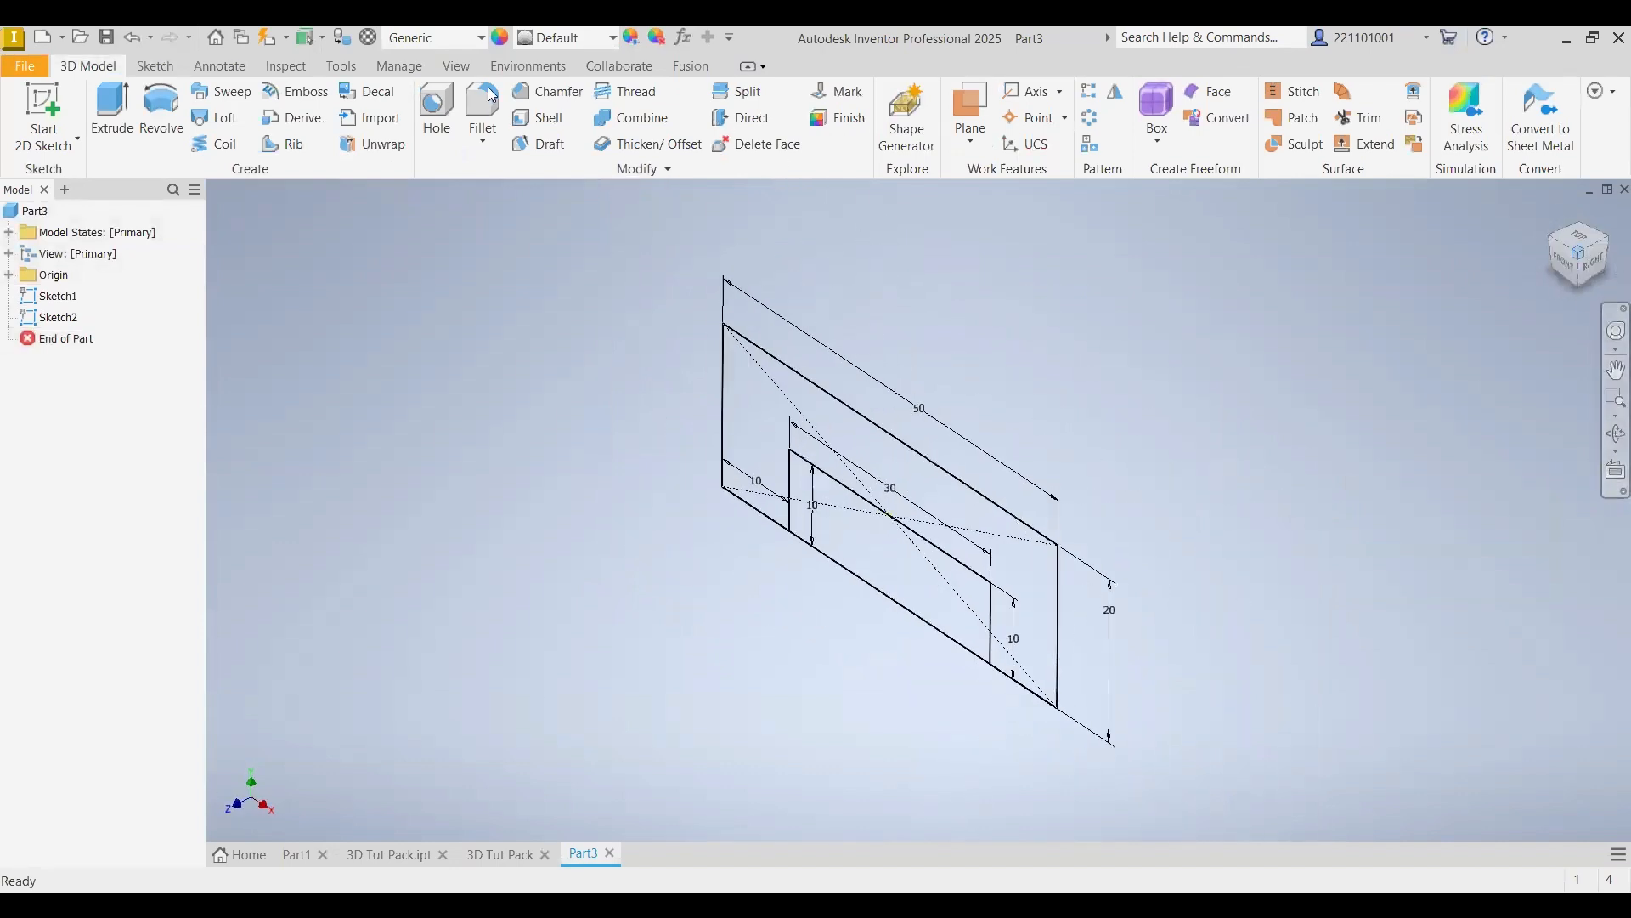
pyautogui.click(119, 119)
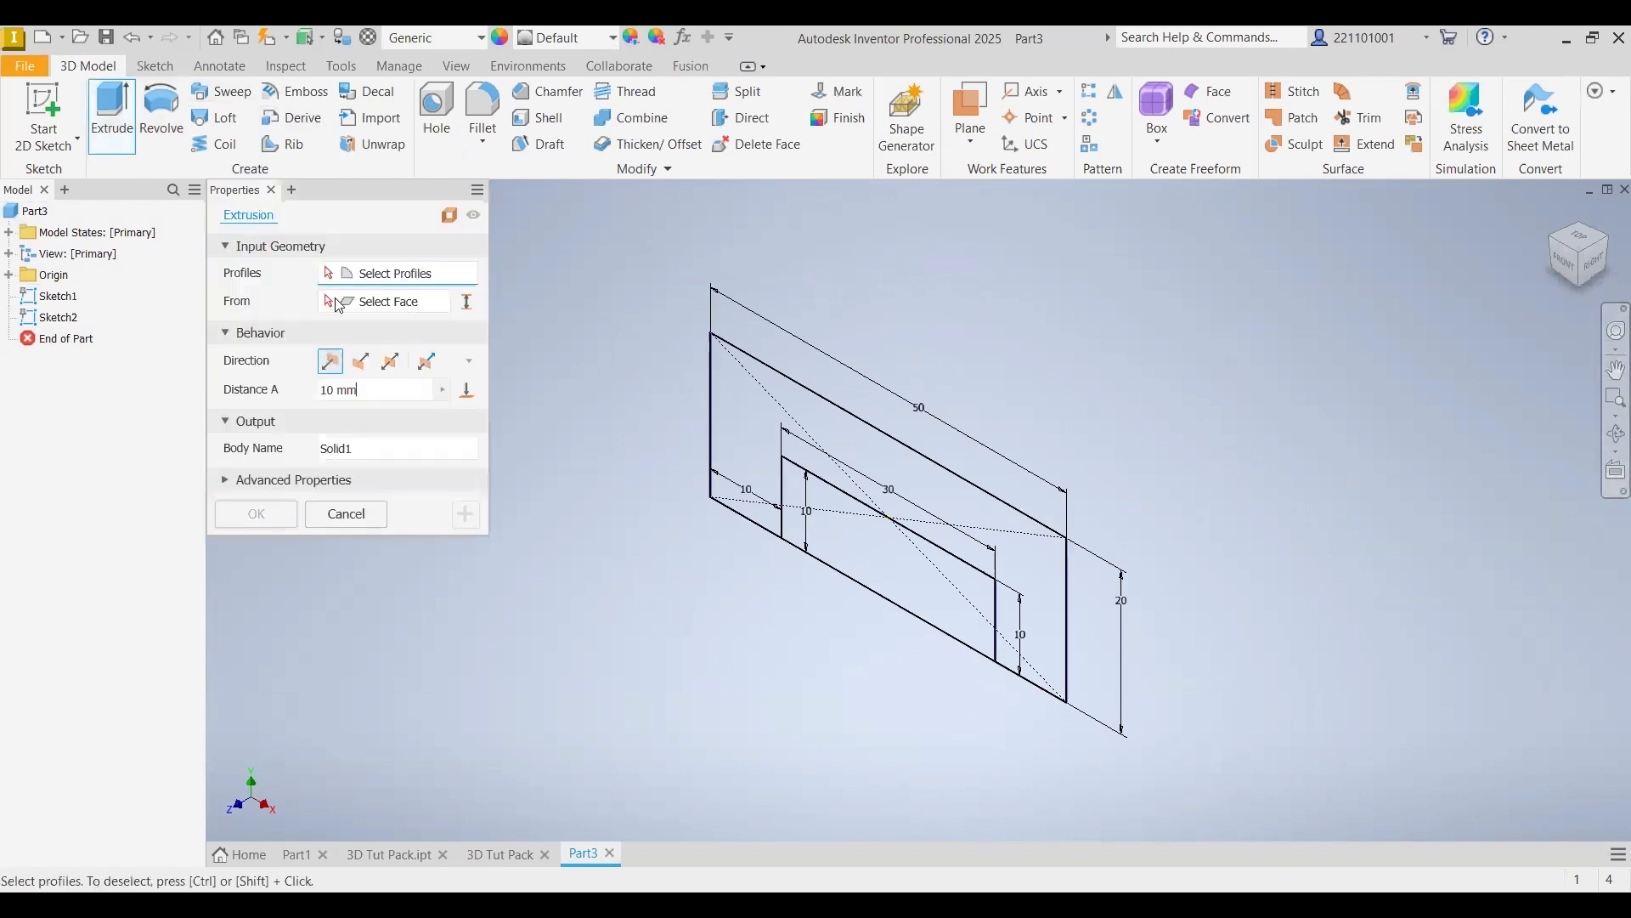
pyautogui.click(361, 360)
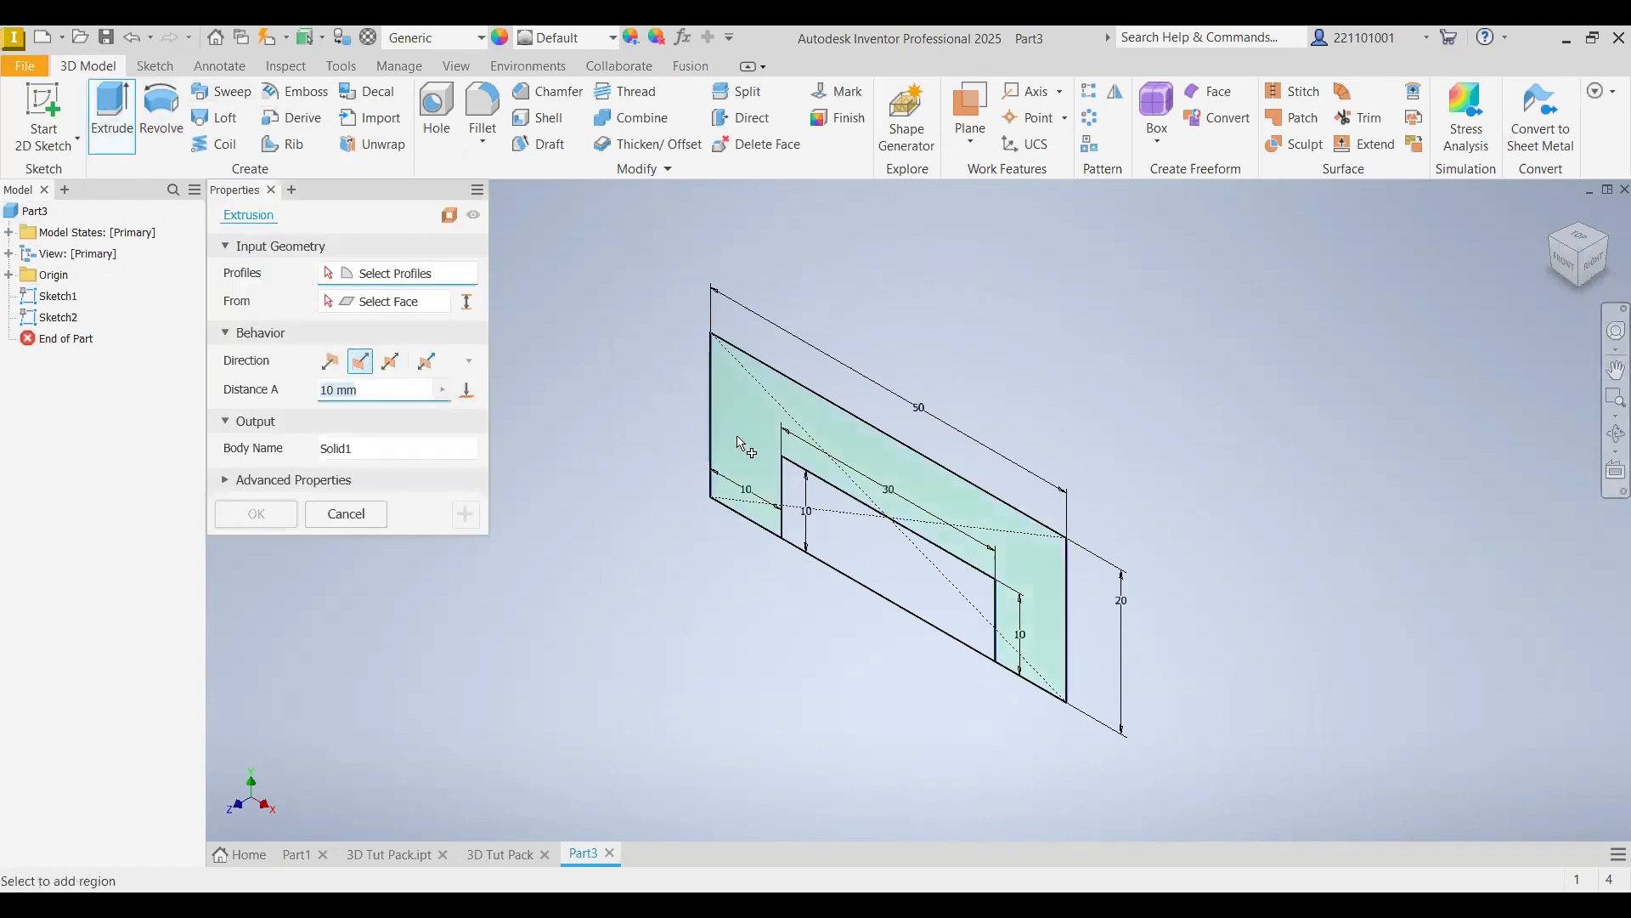
pyautogui.click(741, 443)
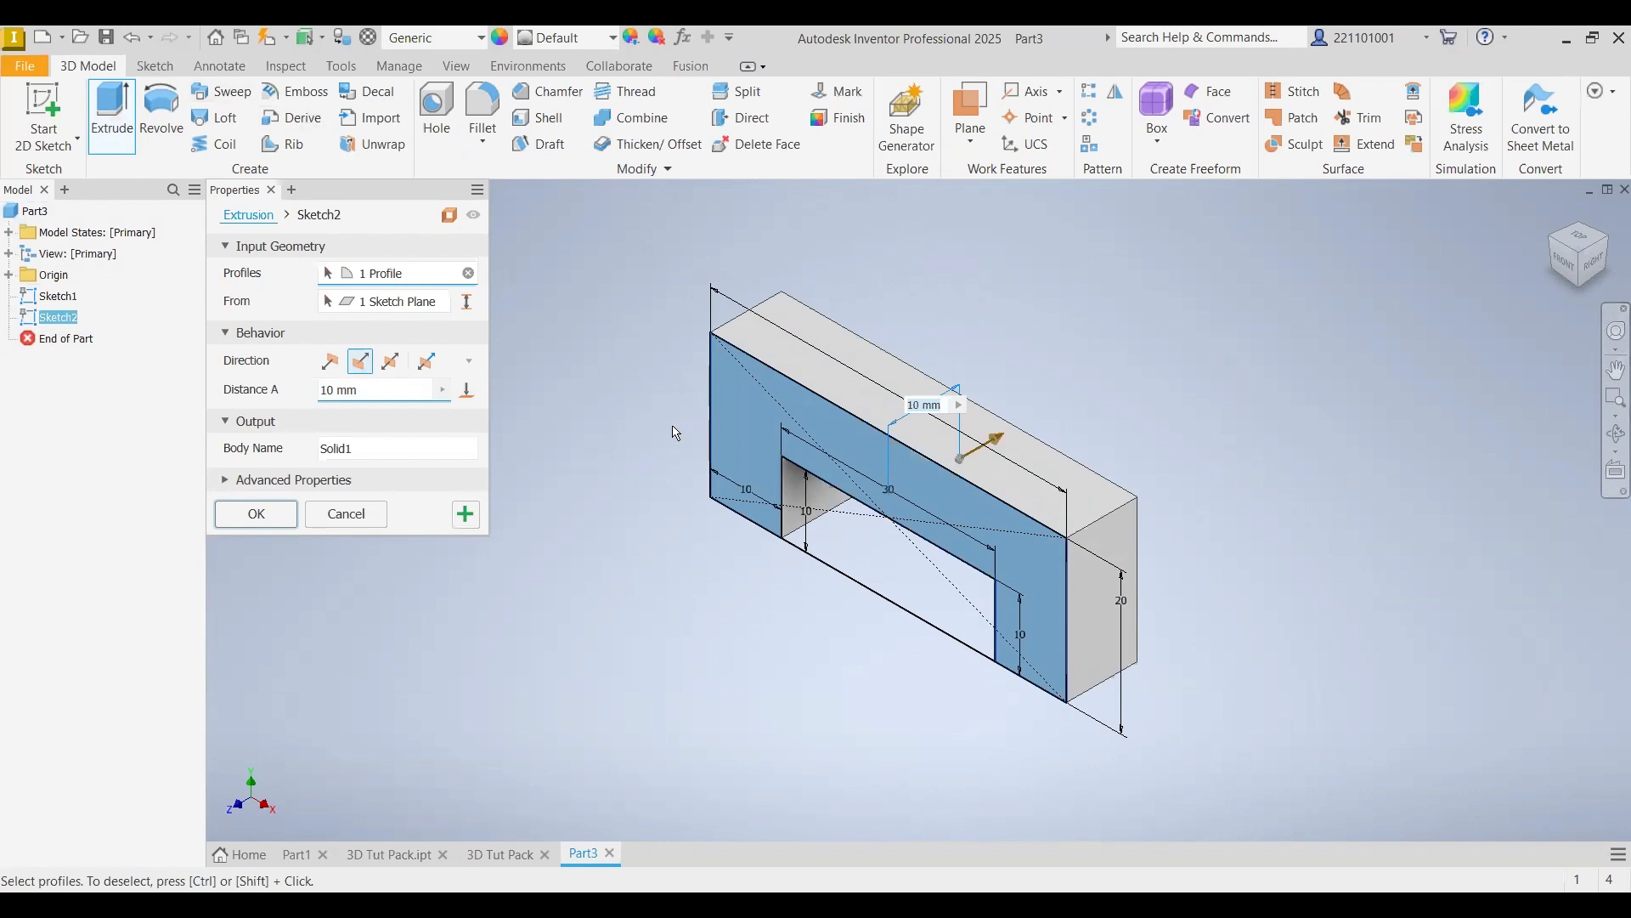
pyautogui.write('50')
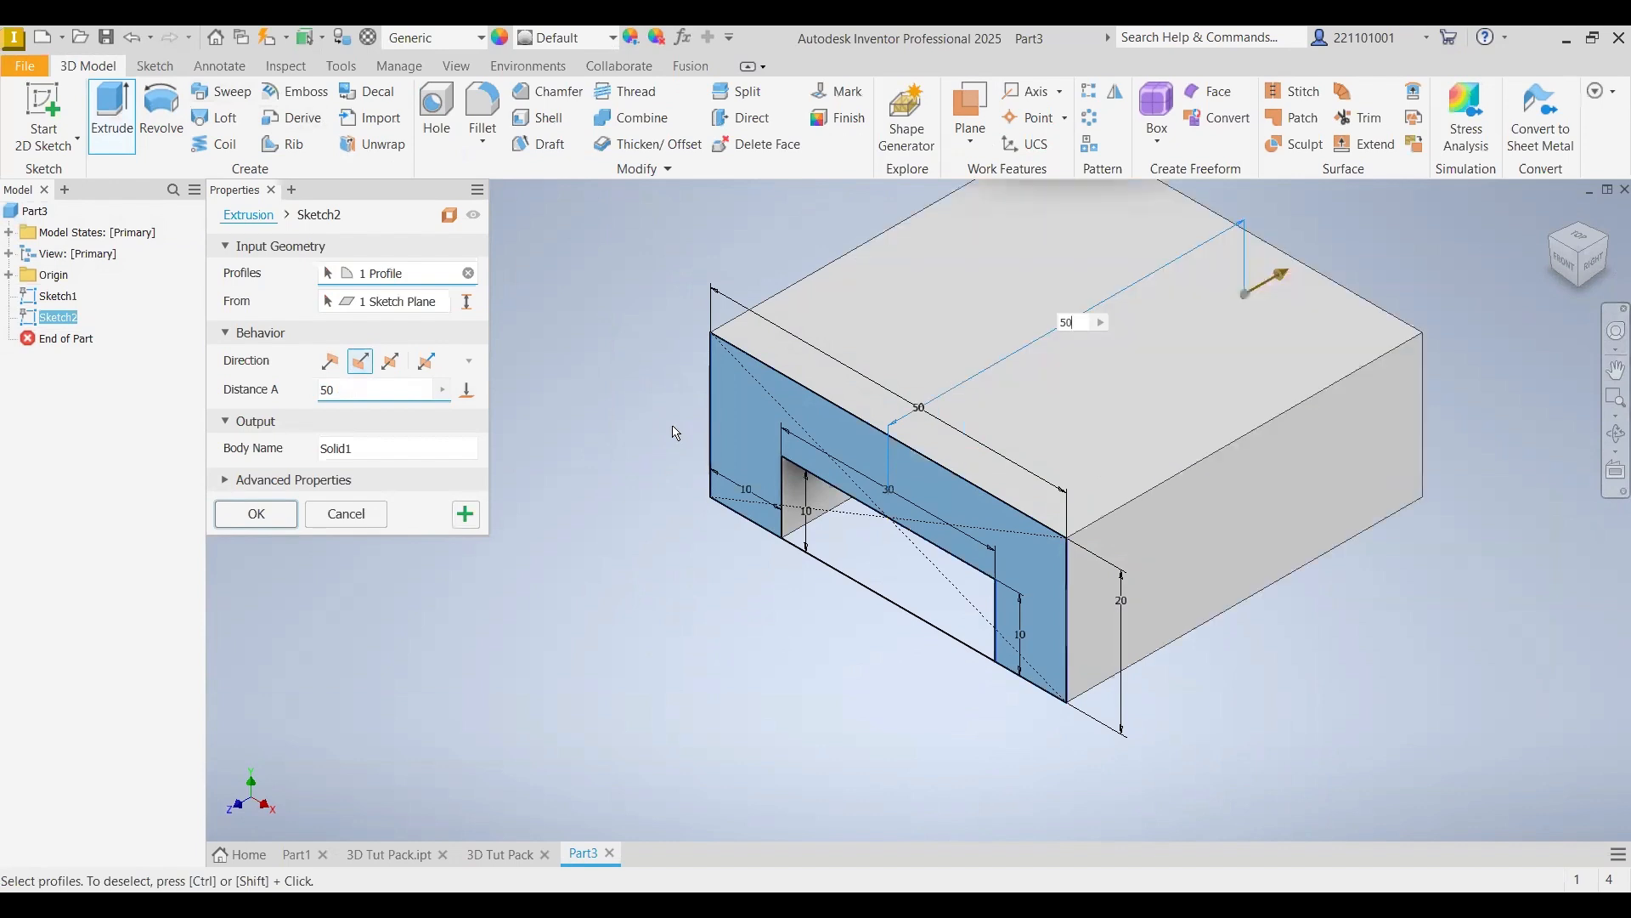
pyautogui.click(280, 515)
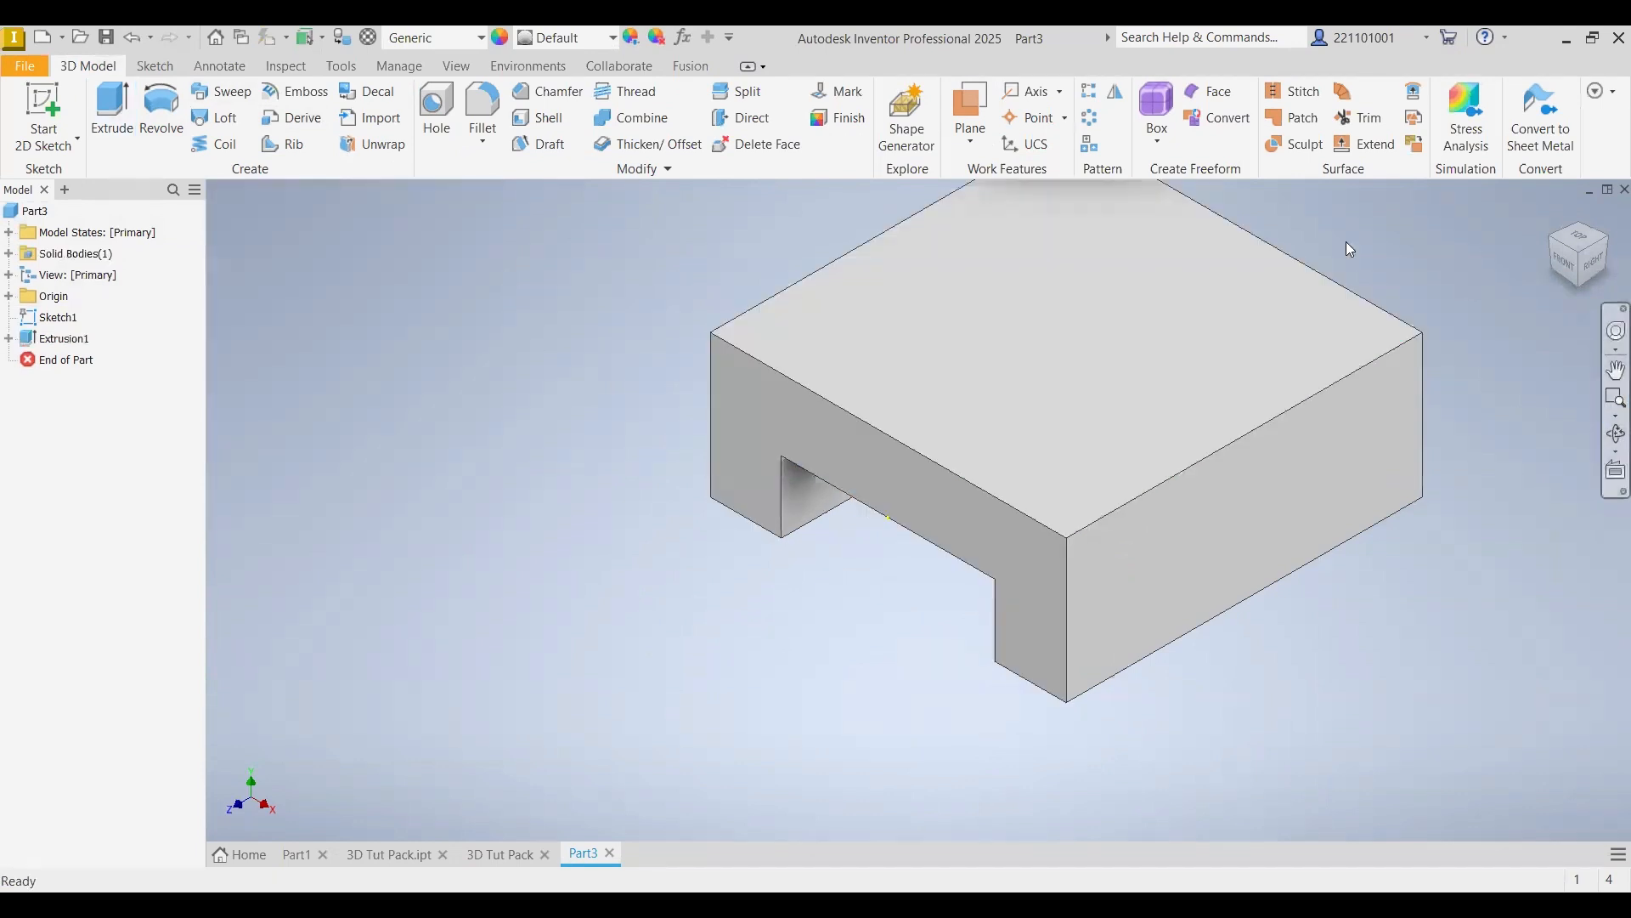
# - Create an Offset from Plane work plane on the rear face of the base and start a sketch on it
pyautogui.click(973, 137)
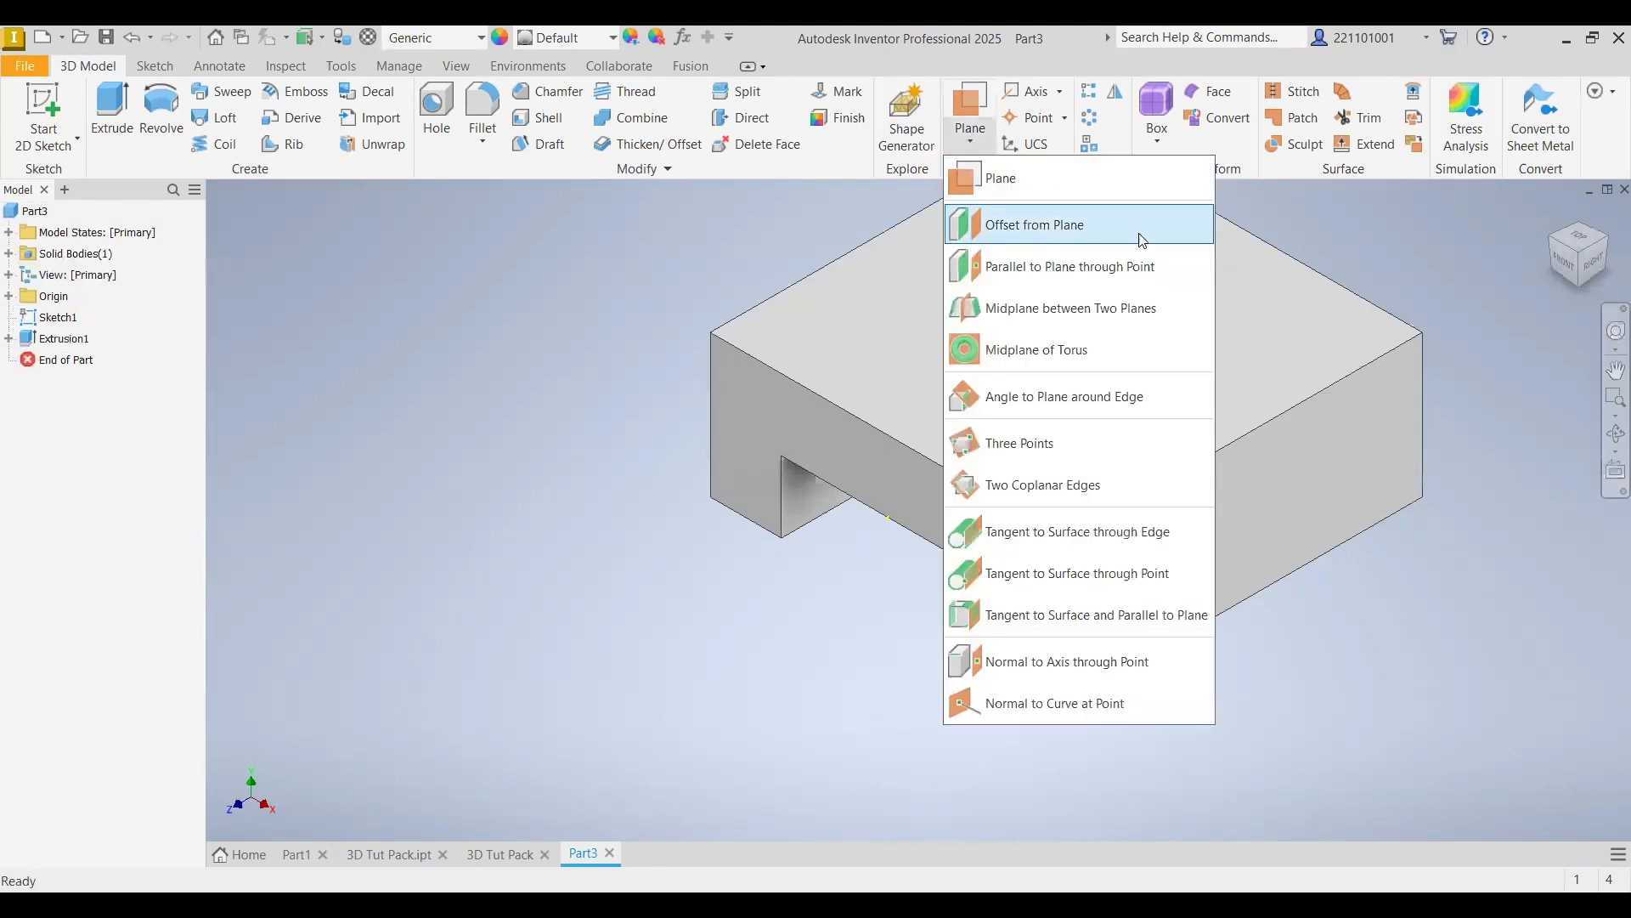
pyautogui.click(1037, 225)
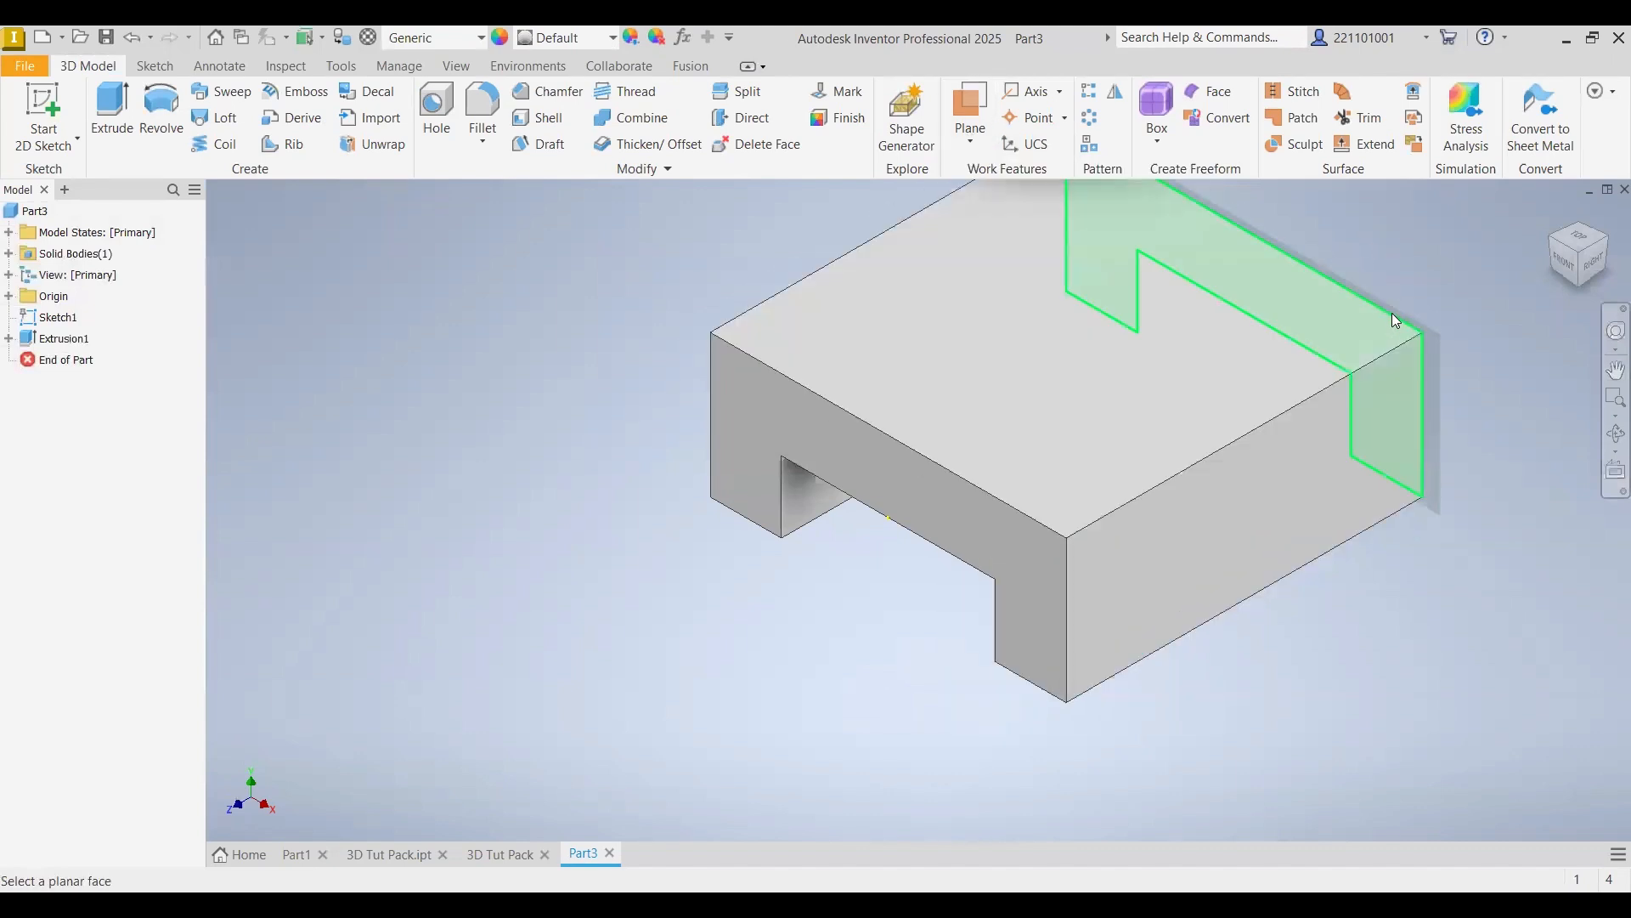
pyautogui.click(1364, 311)
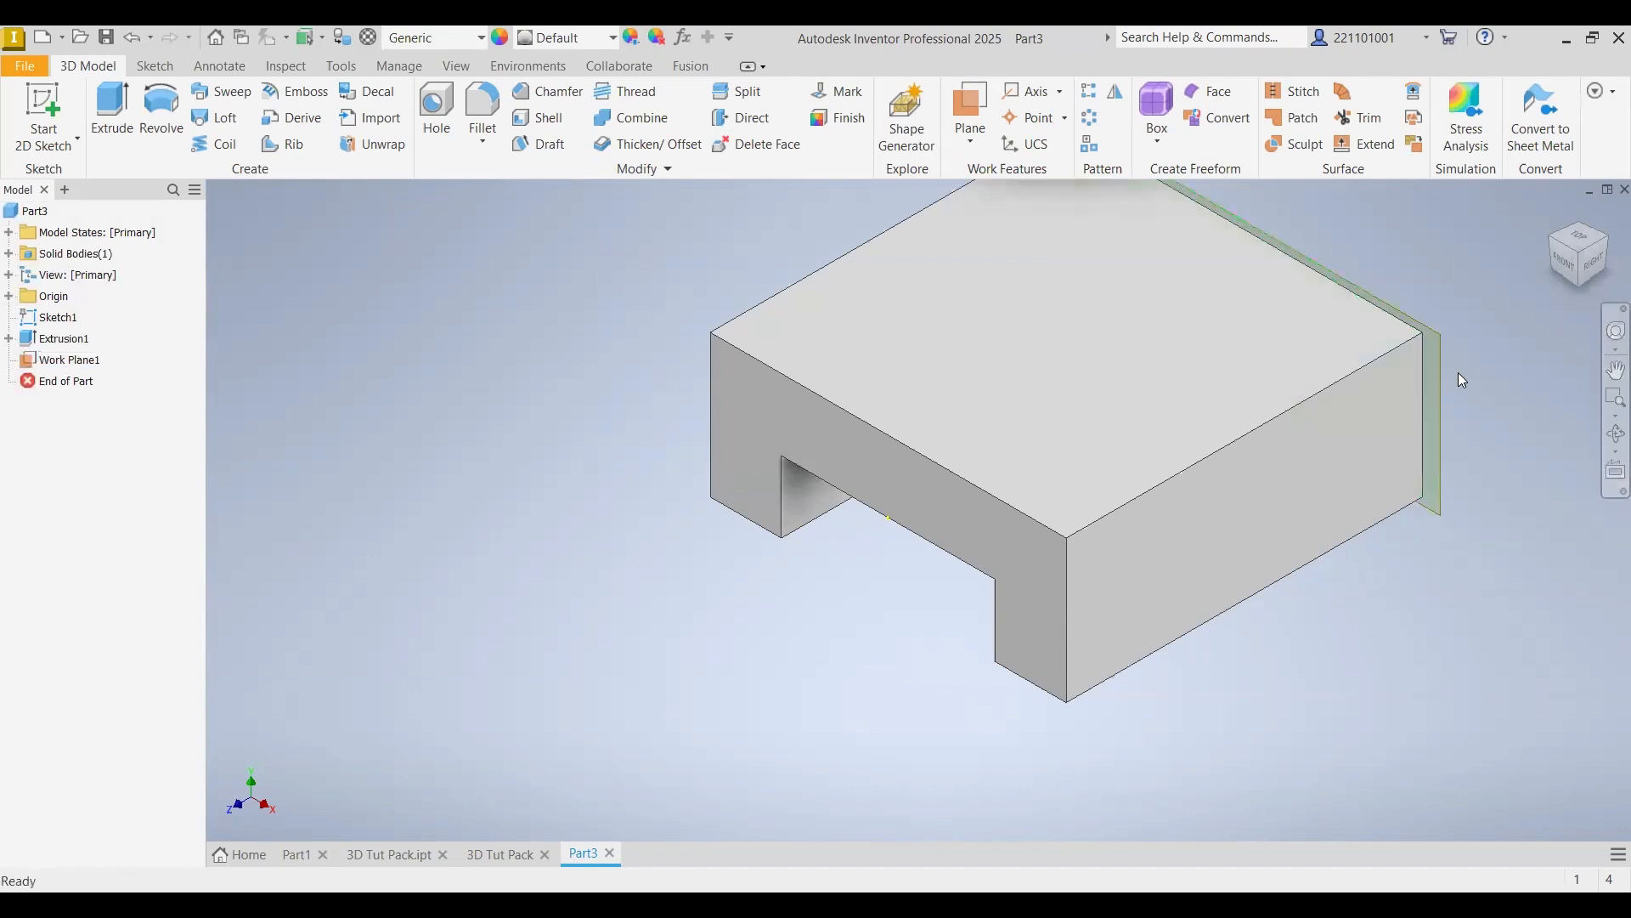
pyautogui.click(1442, 367)
pyautogui.click(1504, 361)
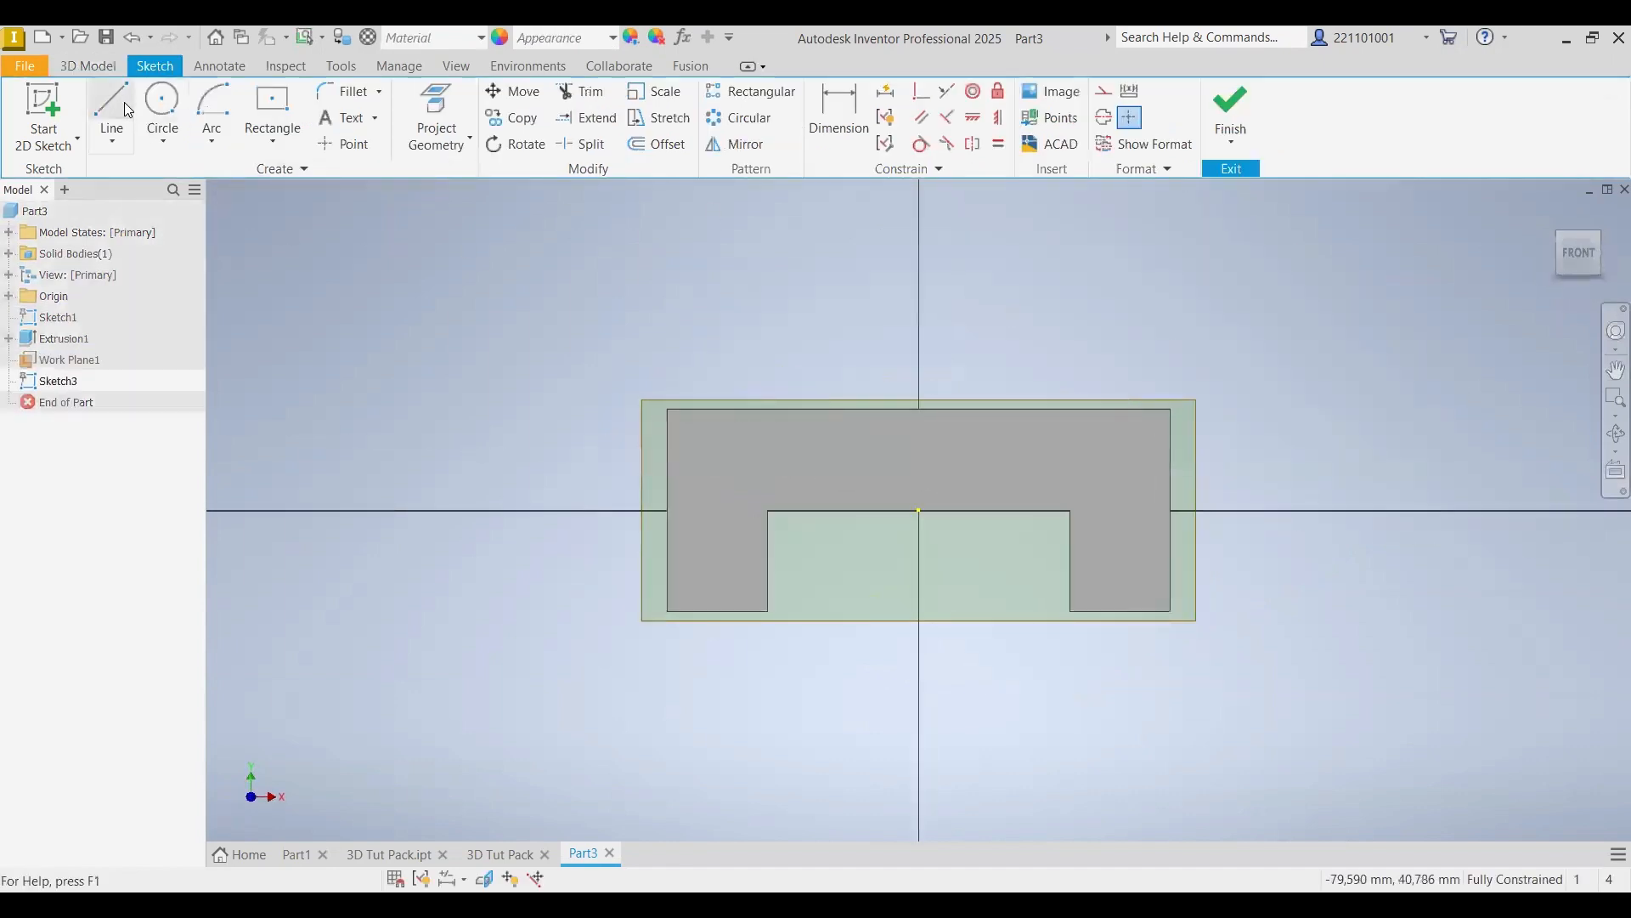
# - Draw a 40 mm vertical line upward from the upper-right corner of the base
pyautogui.click(1616, 369)
pyautogui.moveTo(1188, 301)
pyautogui.mouseDown()
pyautogui.moveTo(1178, 420)
pyautogui.moveTo(1126, 462)
pyautogui.moveTo(1049, 470)
pyautogui.moveTo(1016, 526)
pyautogui.mouseUp()
pyautogui.scroll(2, 1127, 462)
pyautogui.scroll(-2, 1127, 462)
pyautogui.rightClick(1016, 526)
pyautogui.click(1086, 499)
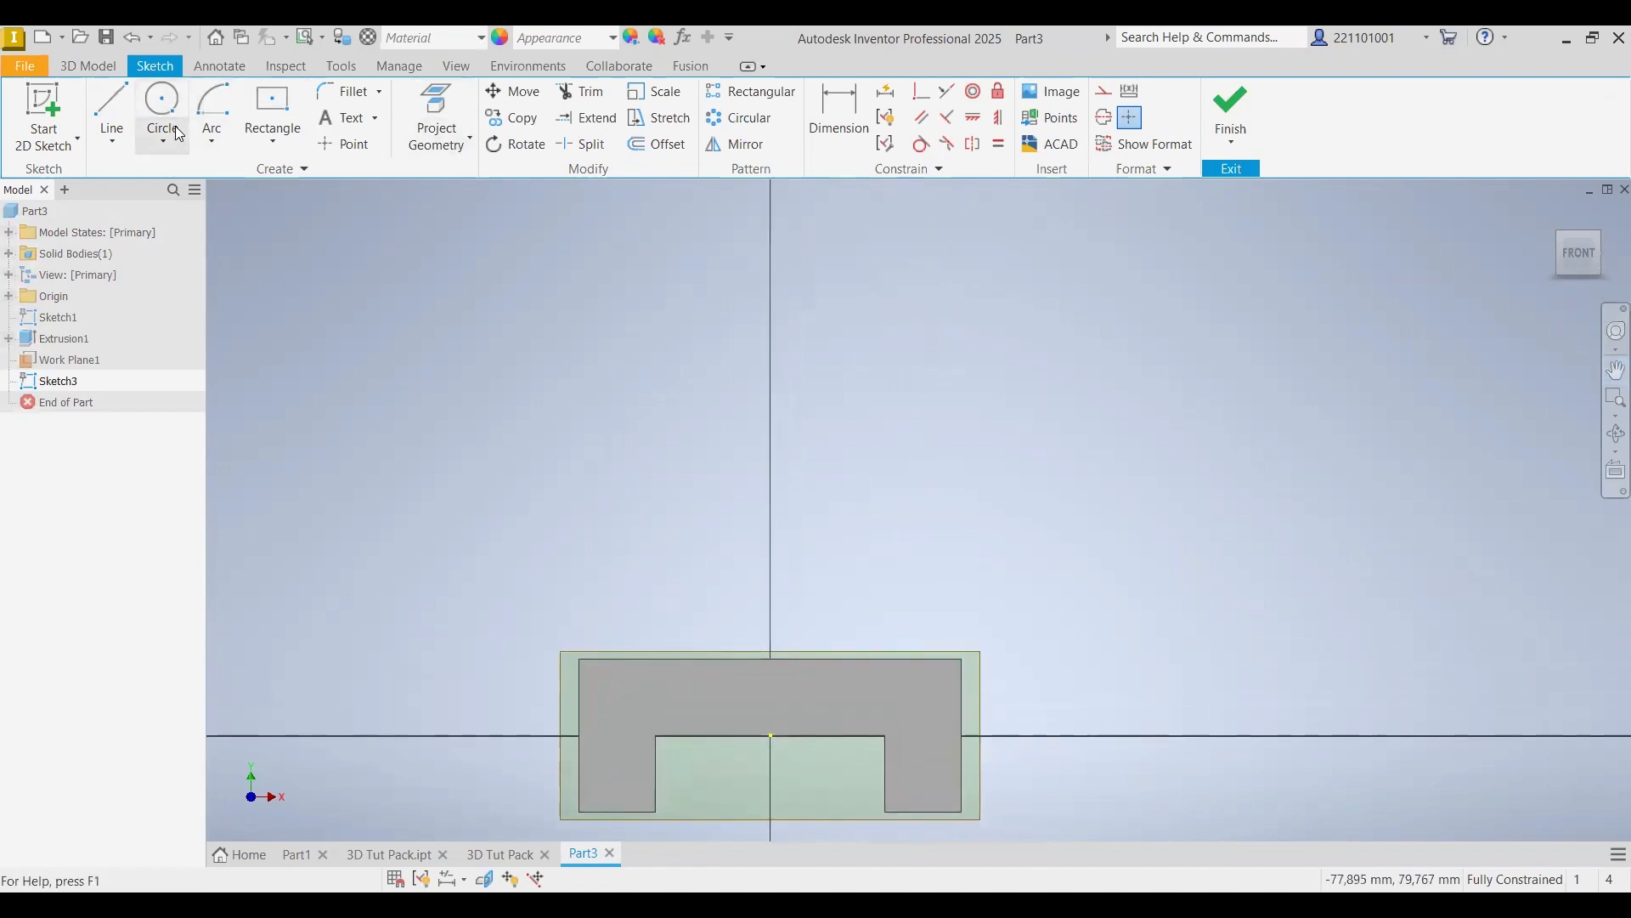
pyautogui.click(109, 106)
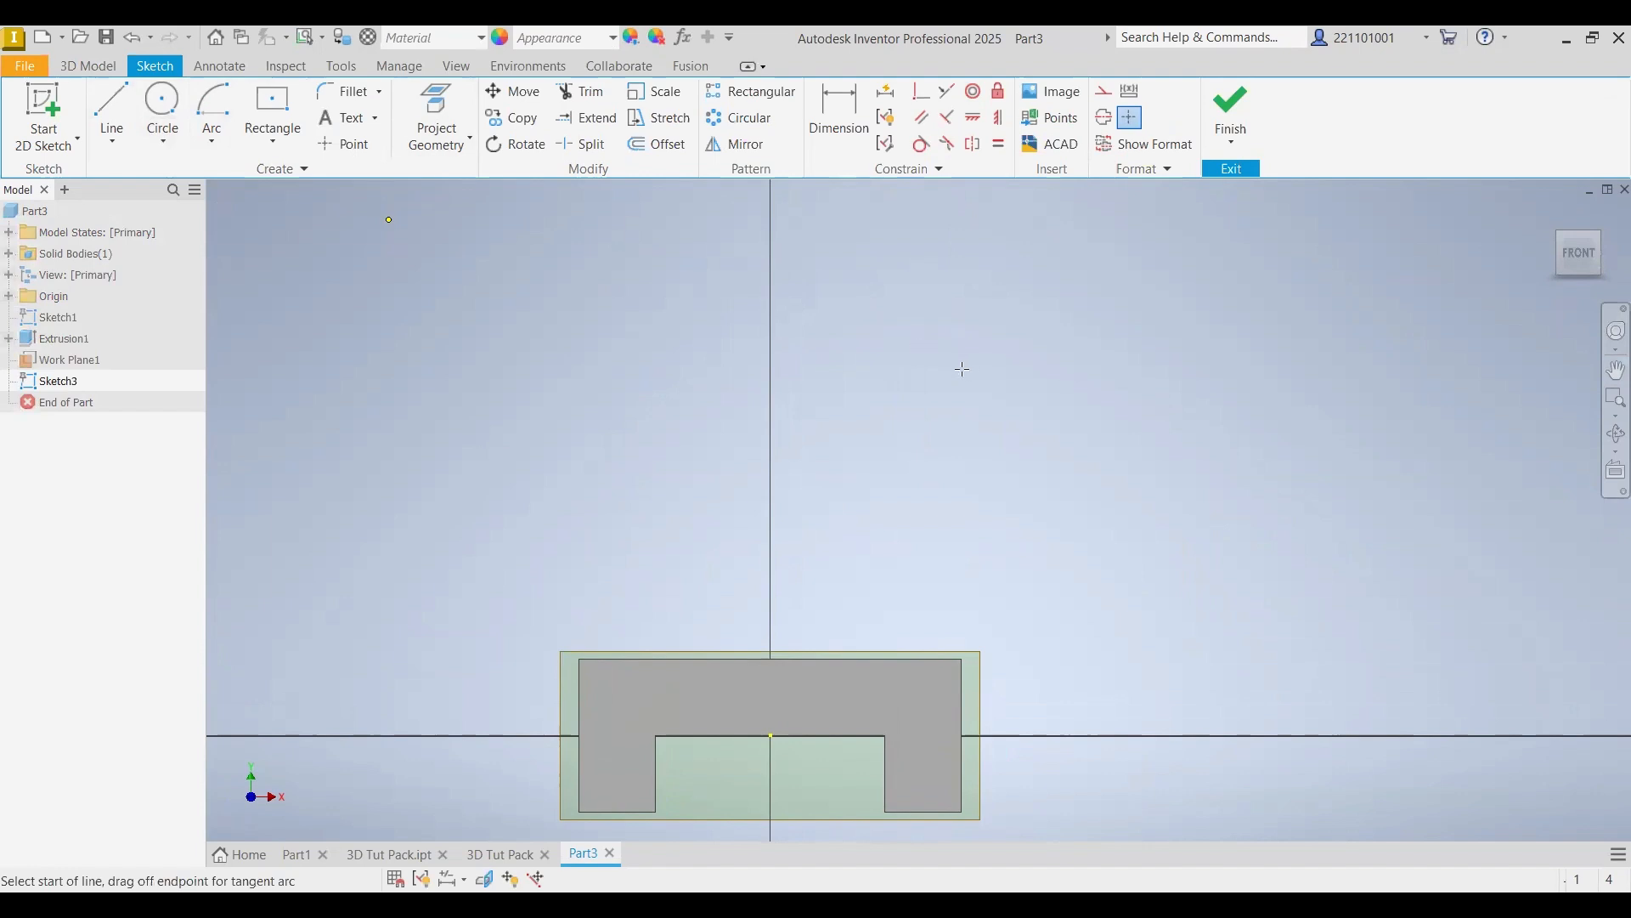
pyautogui.click(961, 658)
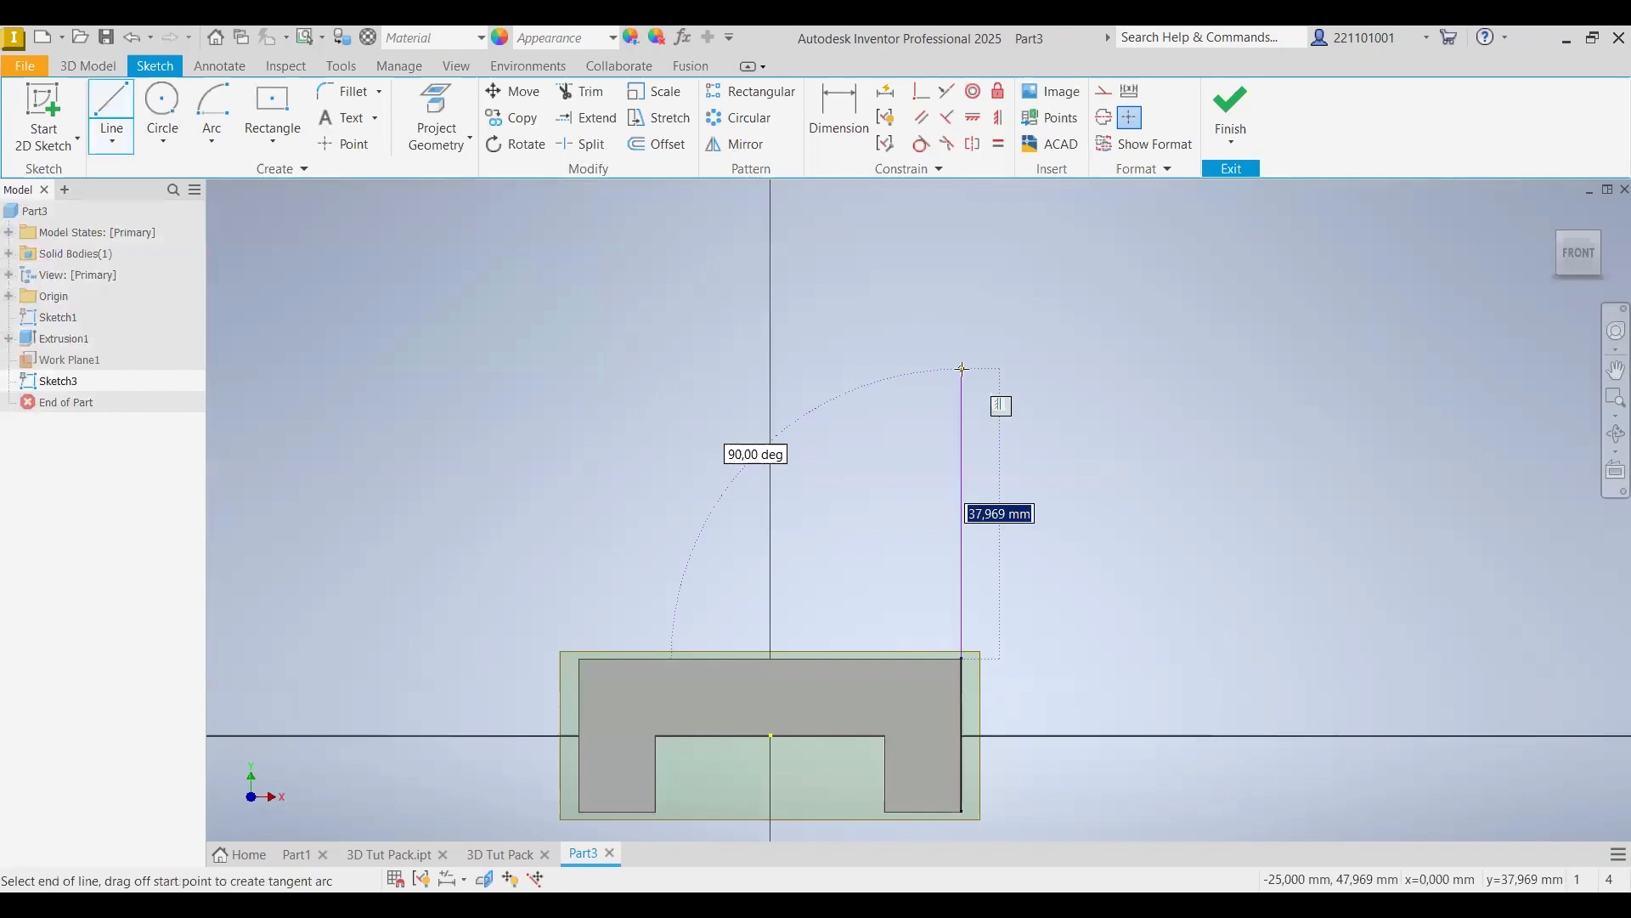
pyautogui.write('40')
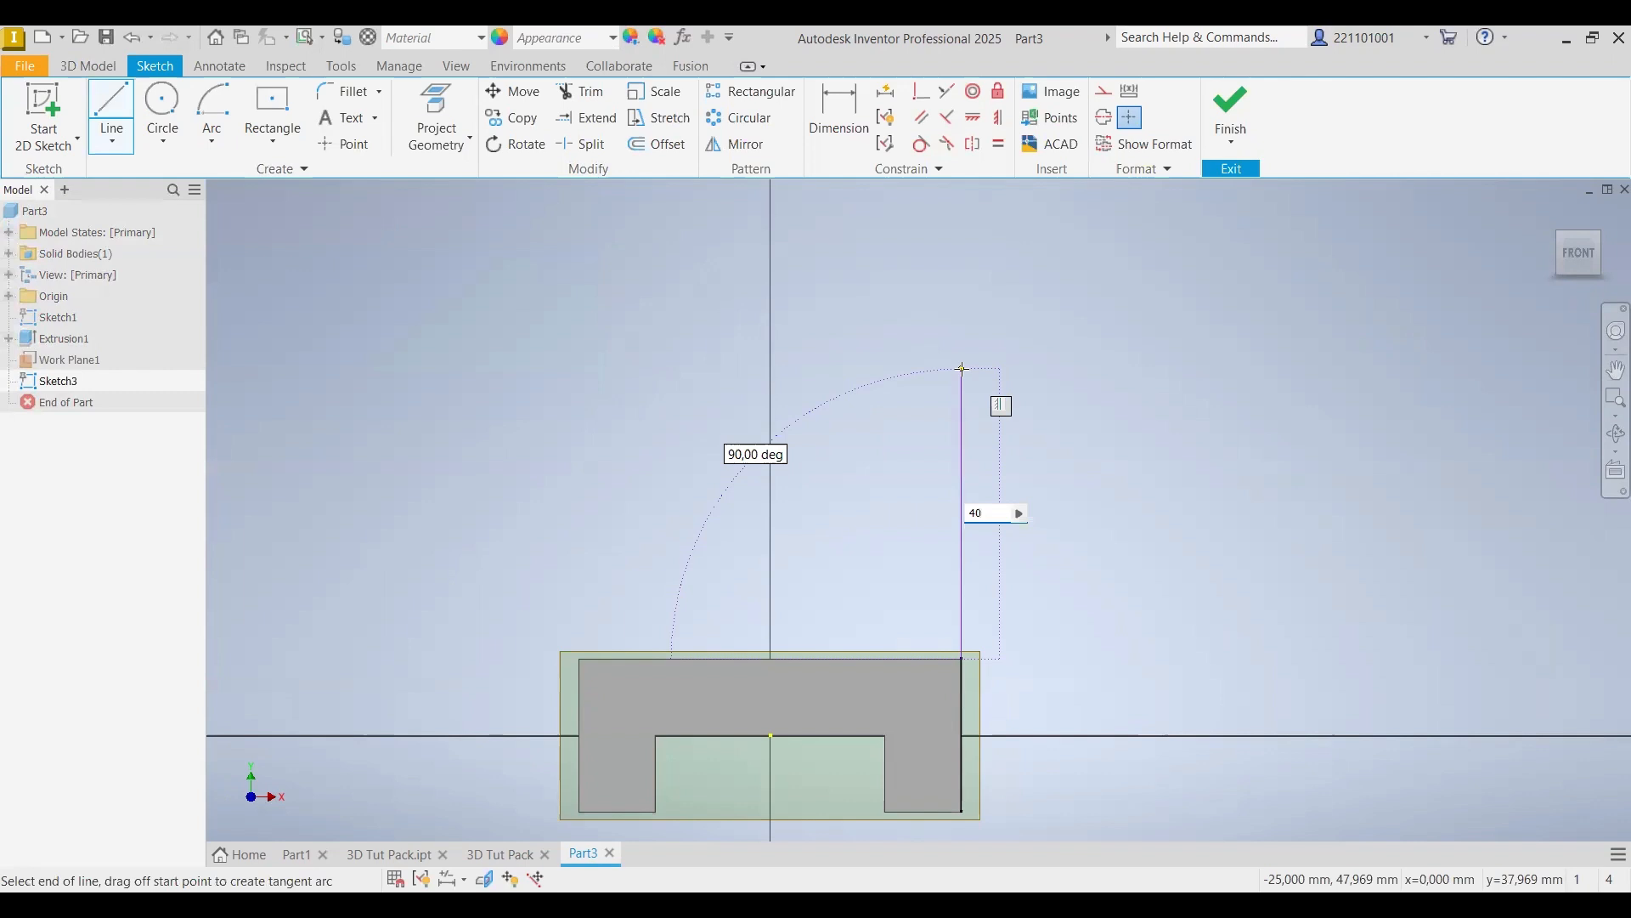
pyautogui.press('Return')
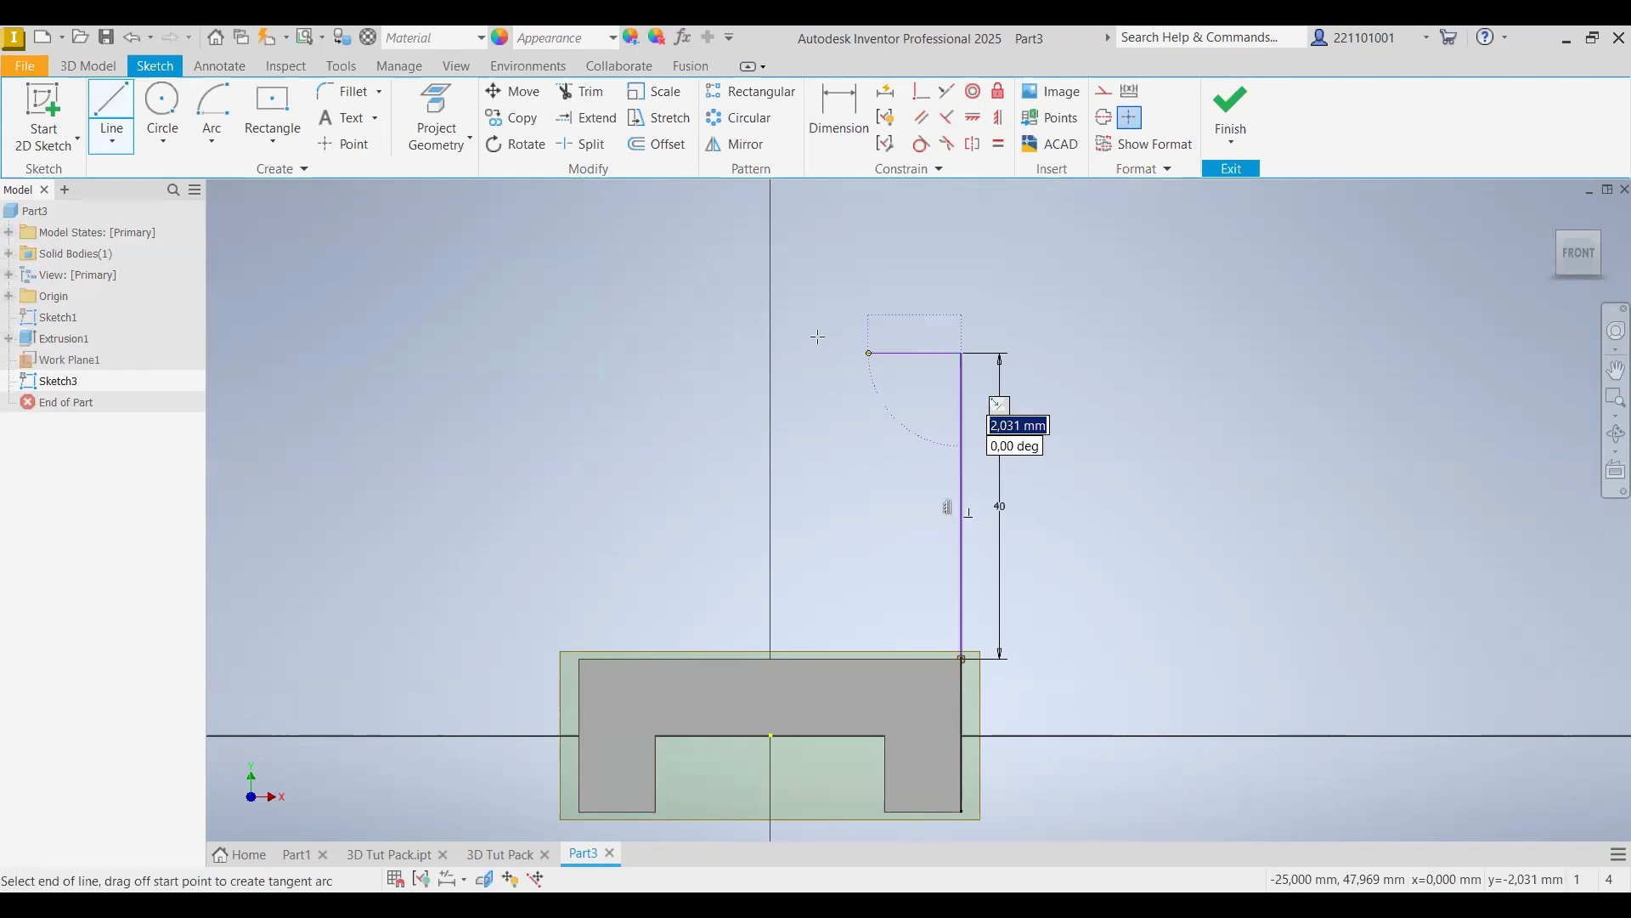
pyautogui.rightClick(885, 347)
pyautogui.click(883, 323)
# - Project the base's upper edge into the sketch as the bottom boundary of the wall profile
pyautogui.click(436, 118)
pyautogui.click(737, 676)
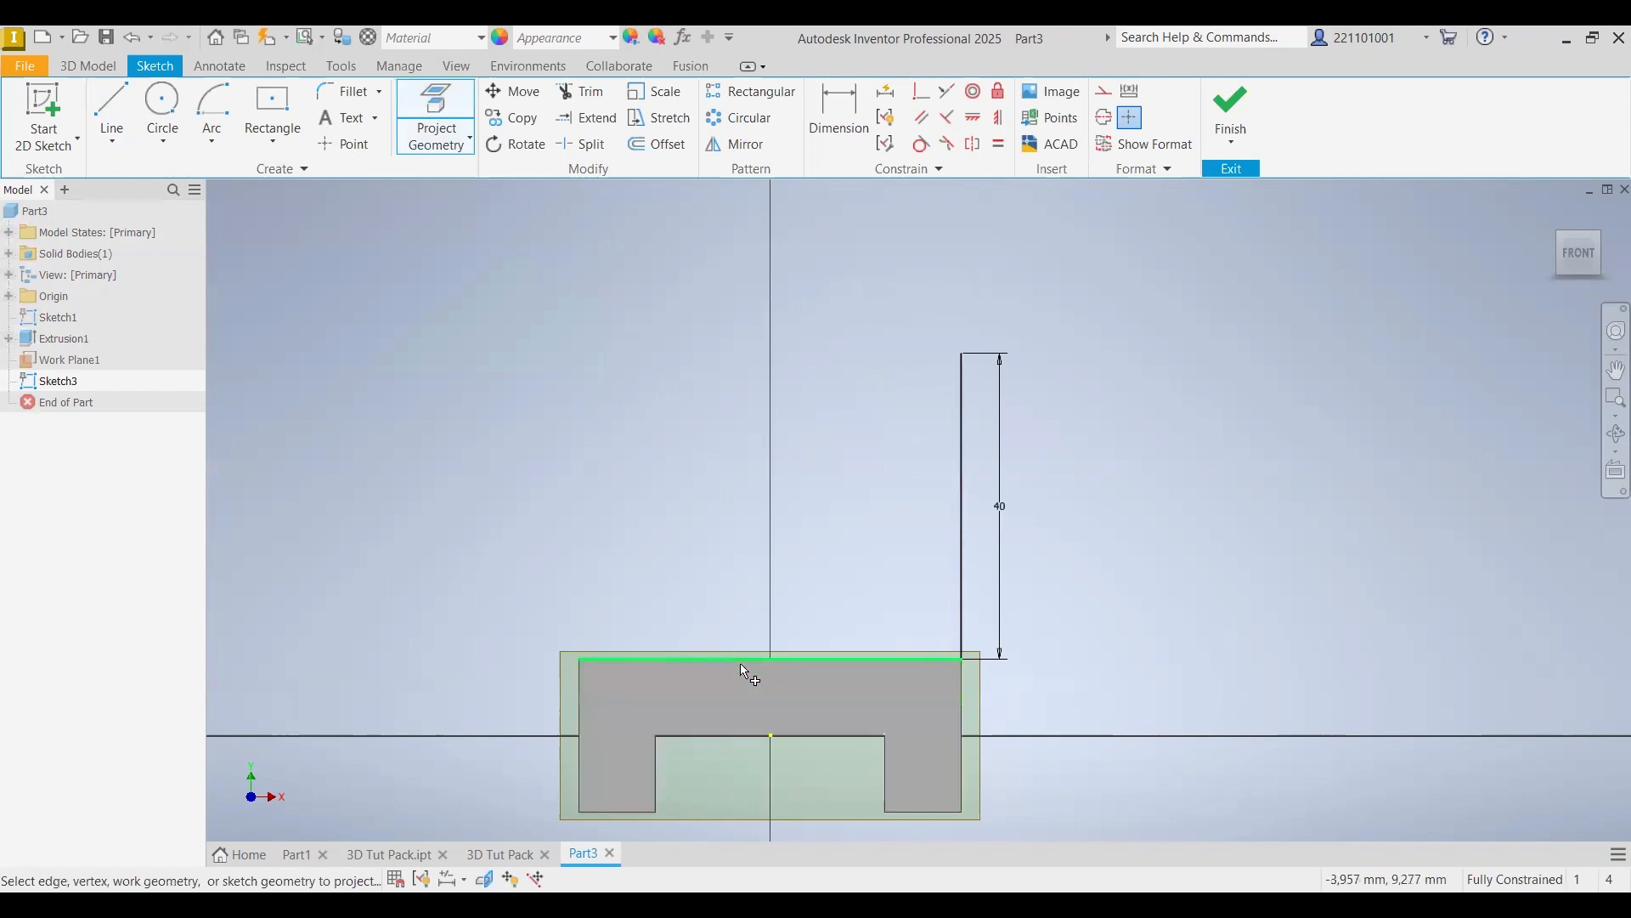
pyautogui.rightClick(629, 409)
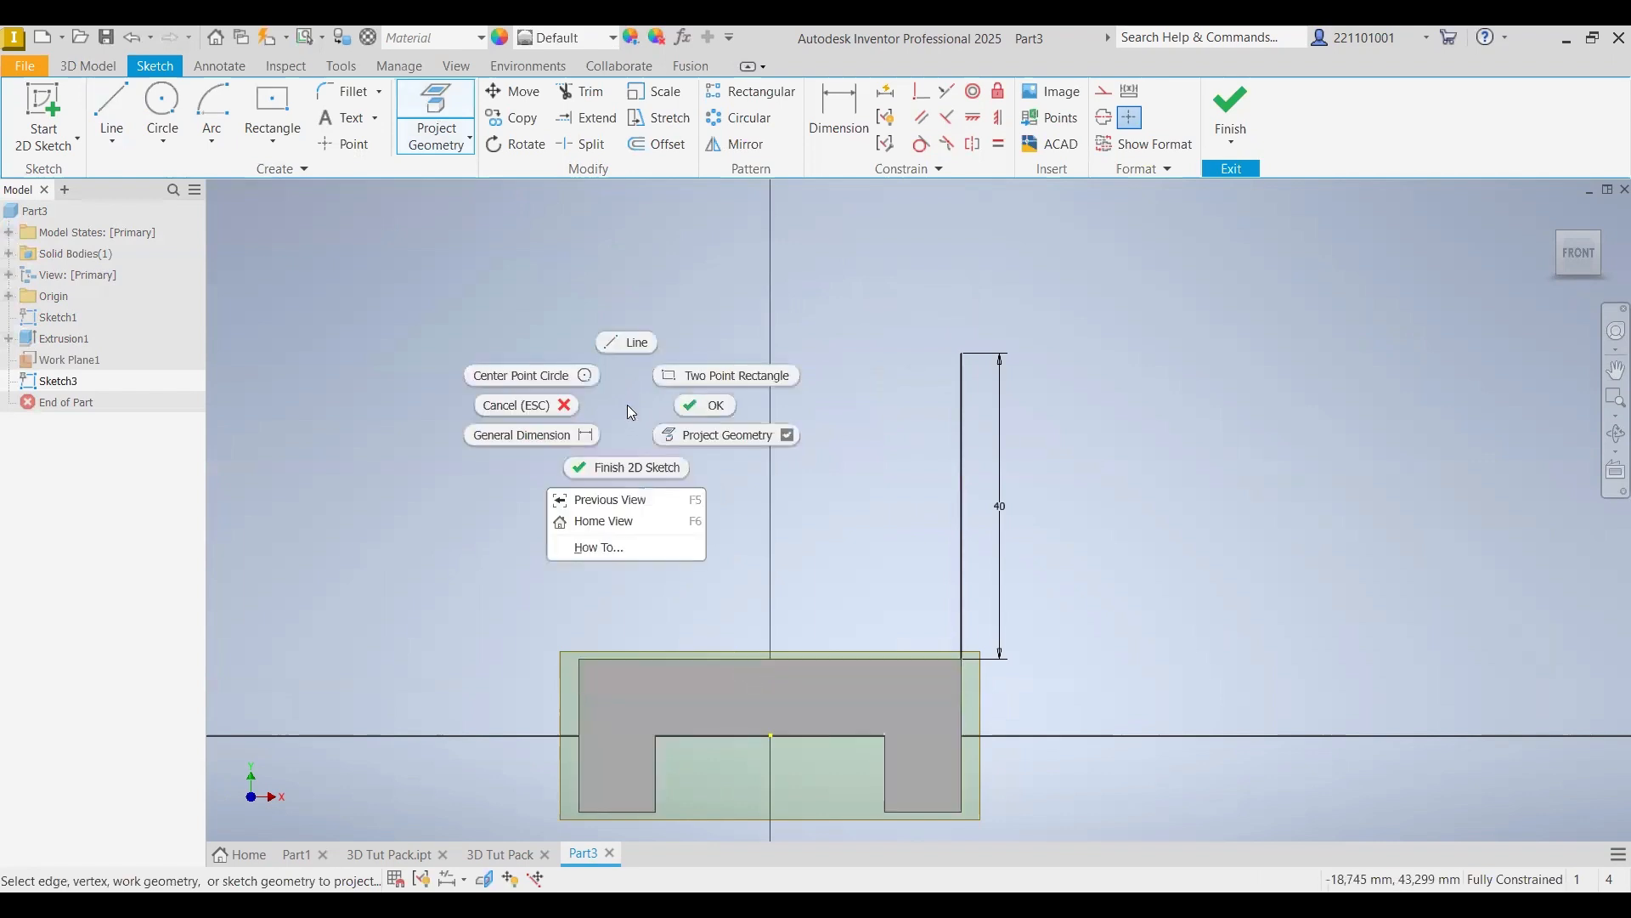
pyautogui.click(705, 406)
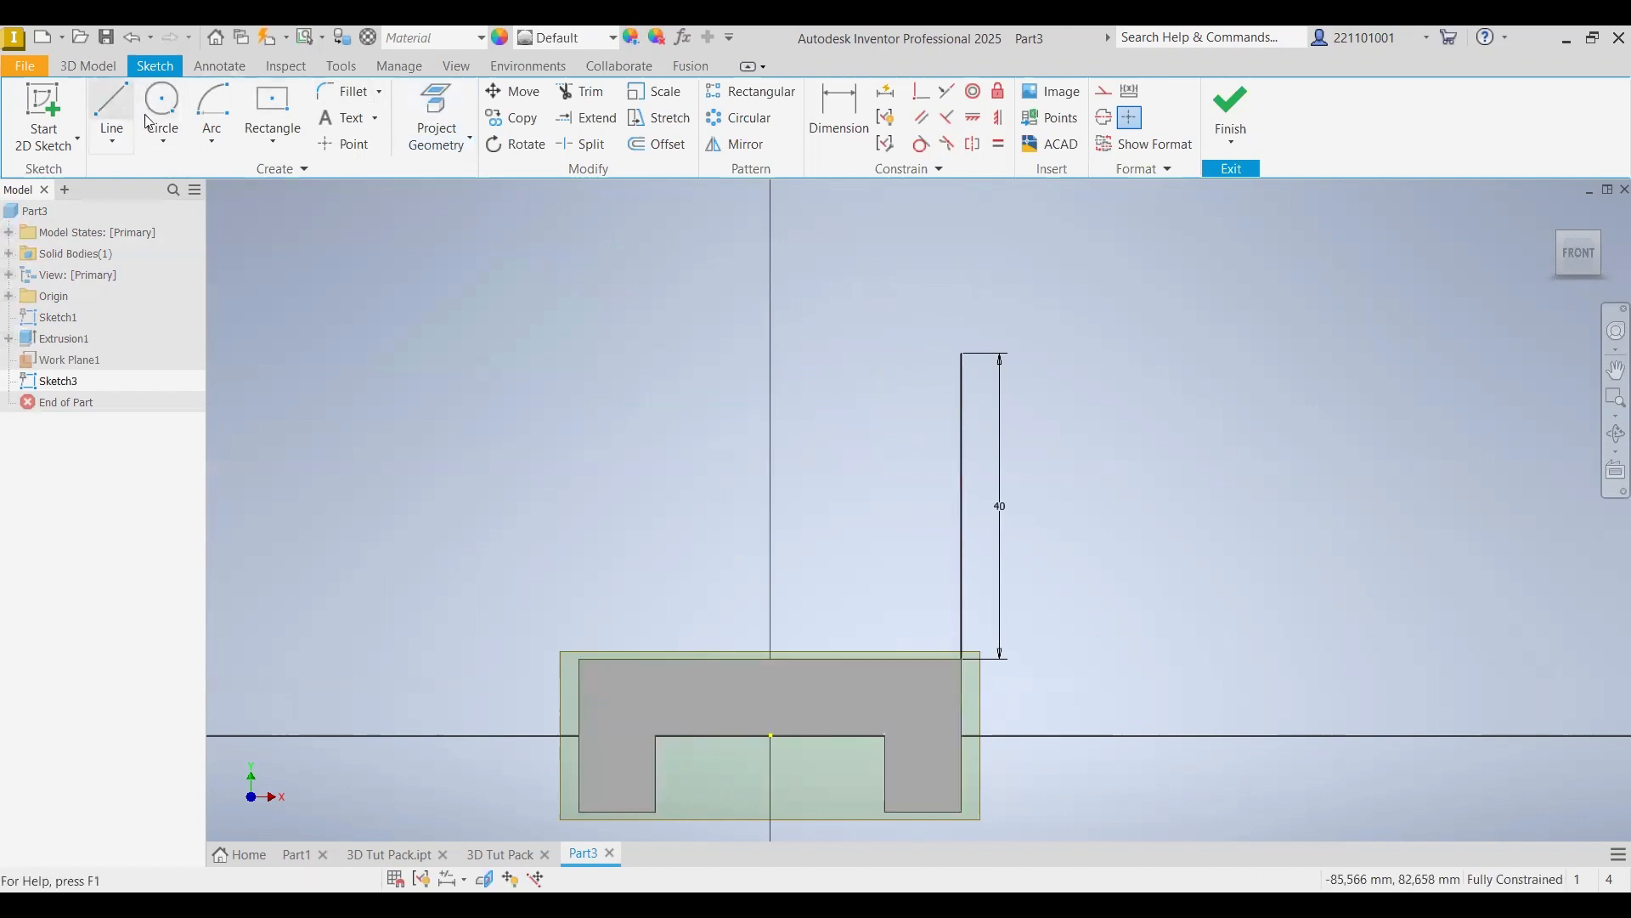
# - Draw a semicircular arc from the 40 mm line's upper end, centred over the base, and dimension its radius at 25 mm
pyautogui.click(204, 101)
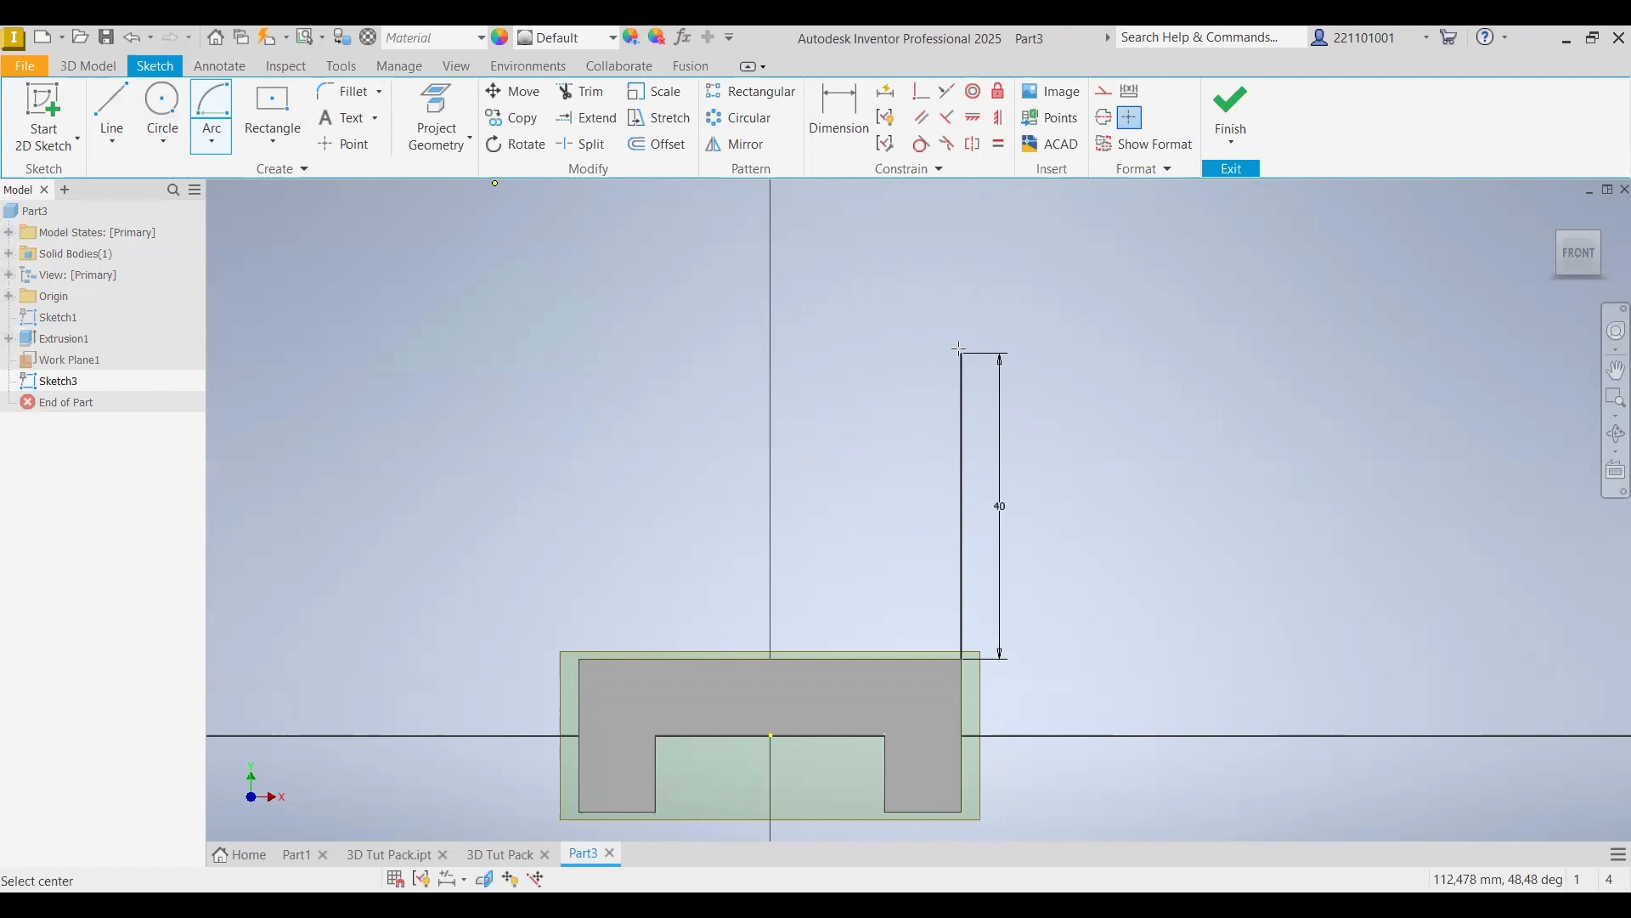
pyautogui.click(771, 353)
pyautogui.click(962, 353)
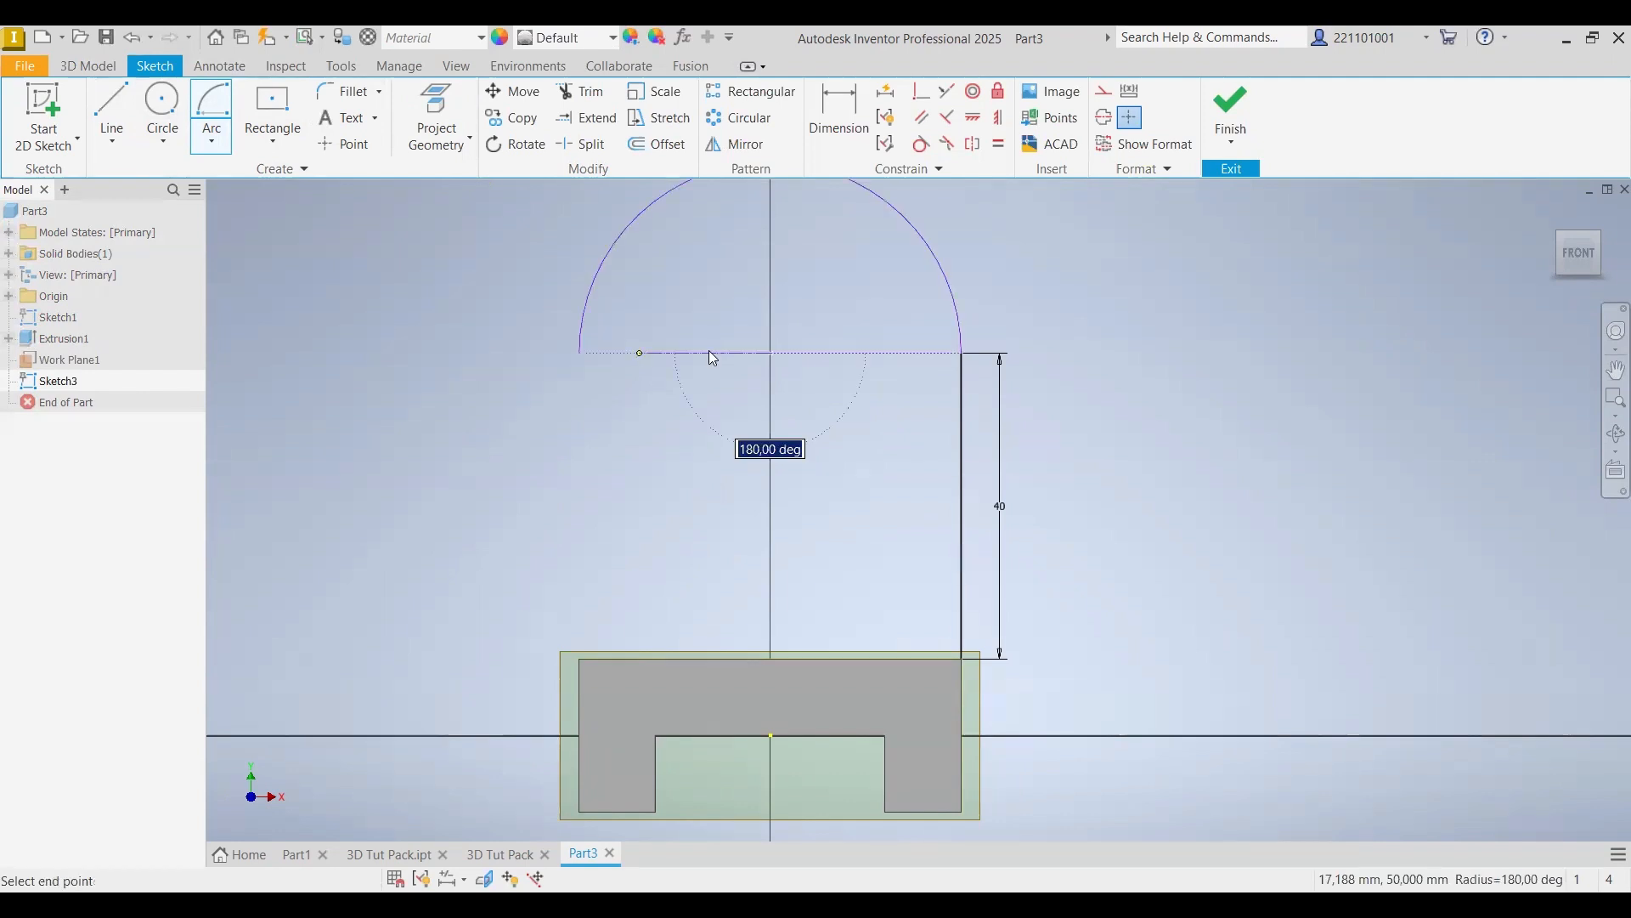
pyautogui.click(828, 132)
pyautogui.click(616, 259)
pyautogui.click(491, 282)
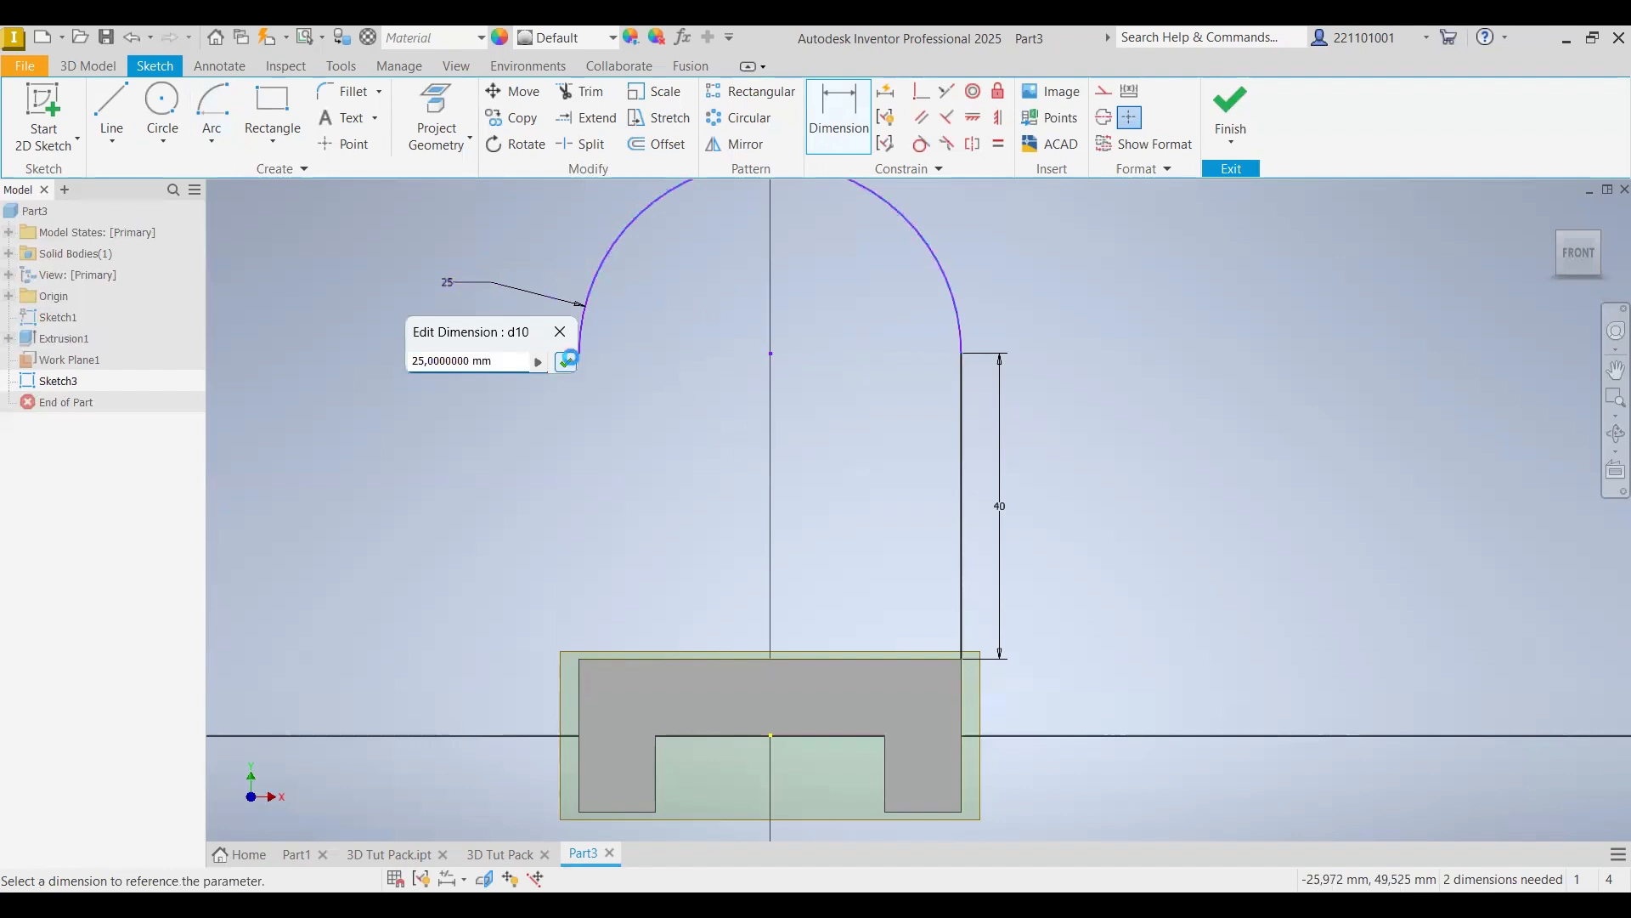
pyautogui.click(568, 357)
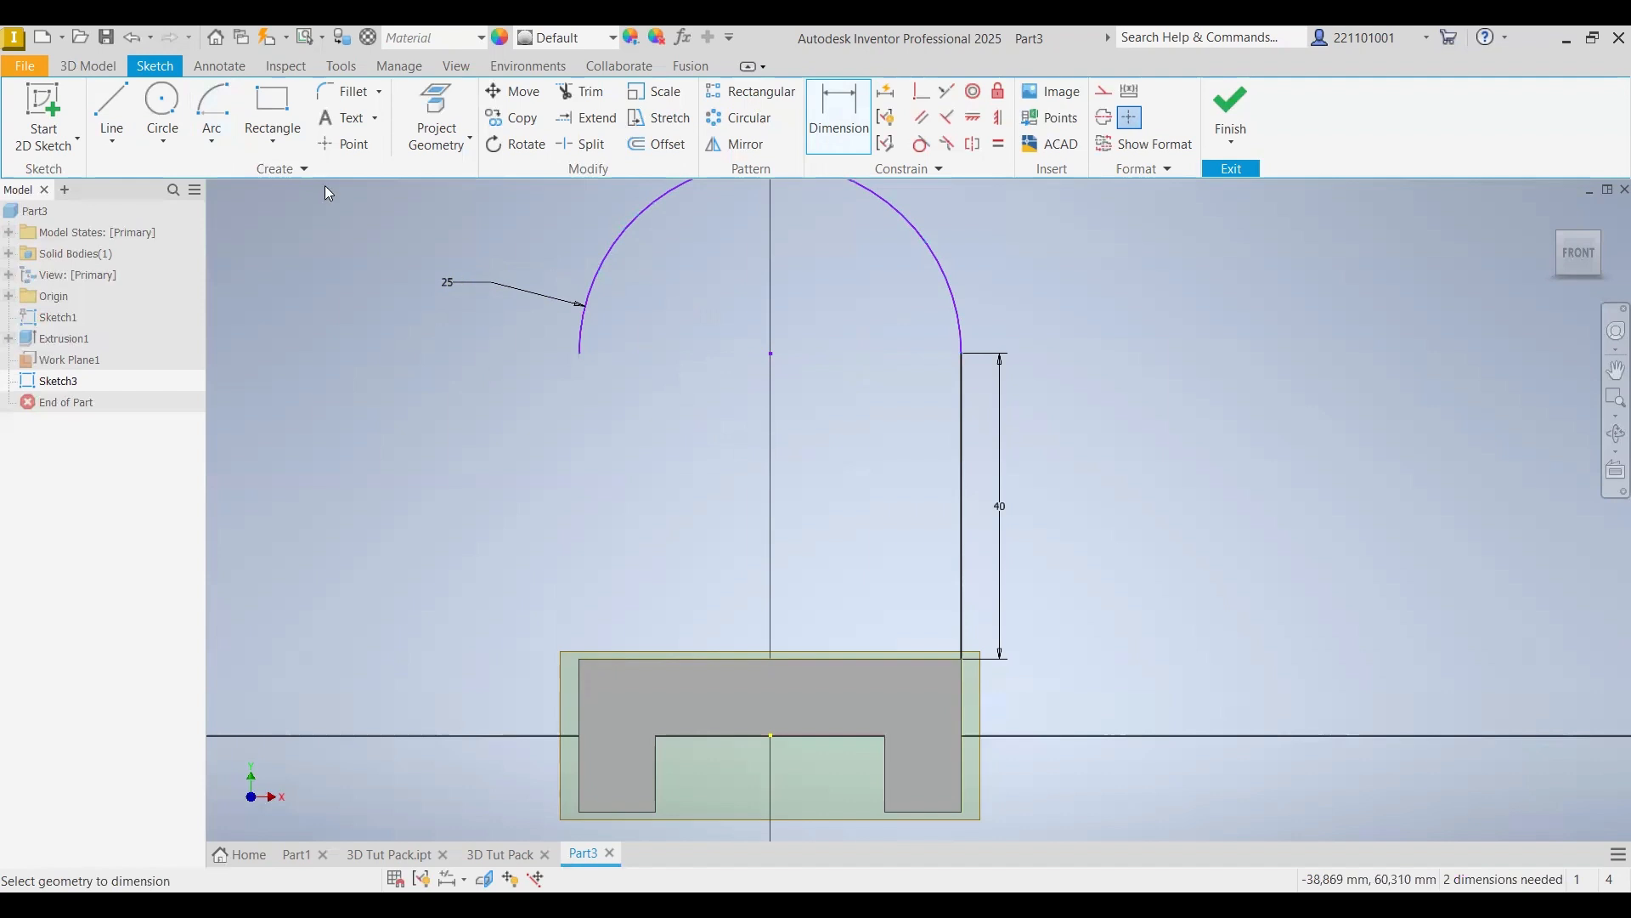
# - Draw a vertical line from the arc's free end down to the base's upper-left corner, closing the wall profile
pyautogui.click(98, 108)
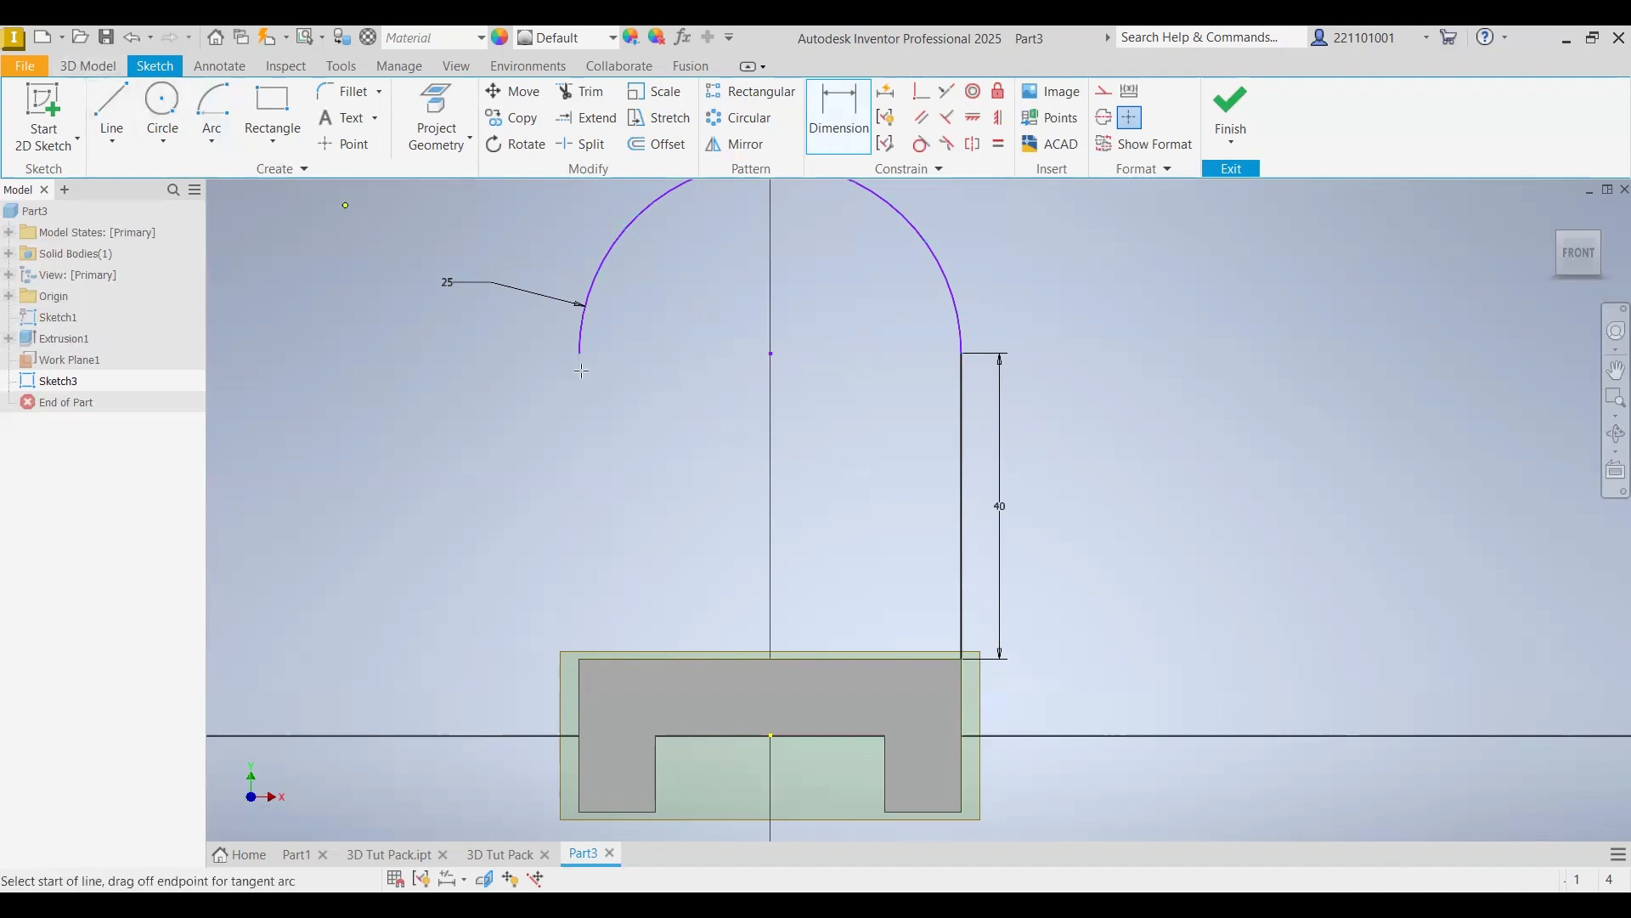
pyautogui.click(578, 662)
pyautogui.press('Escape')
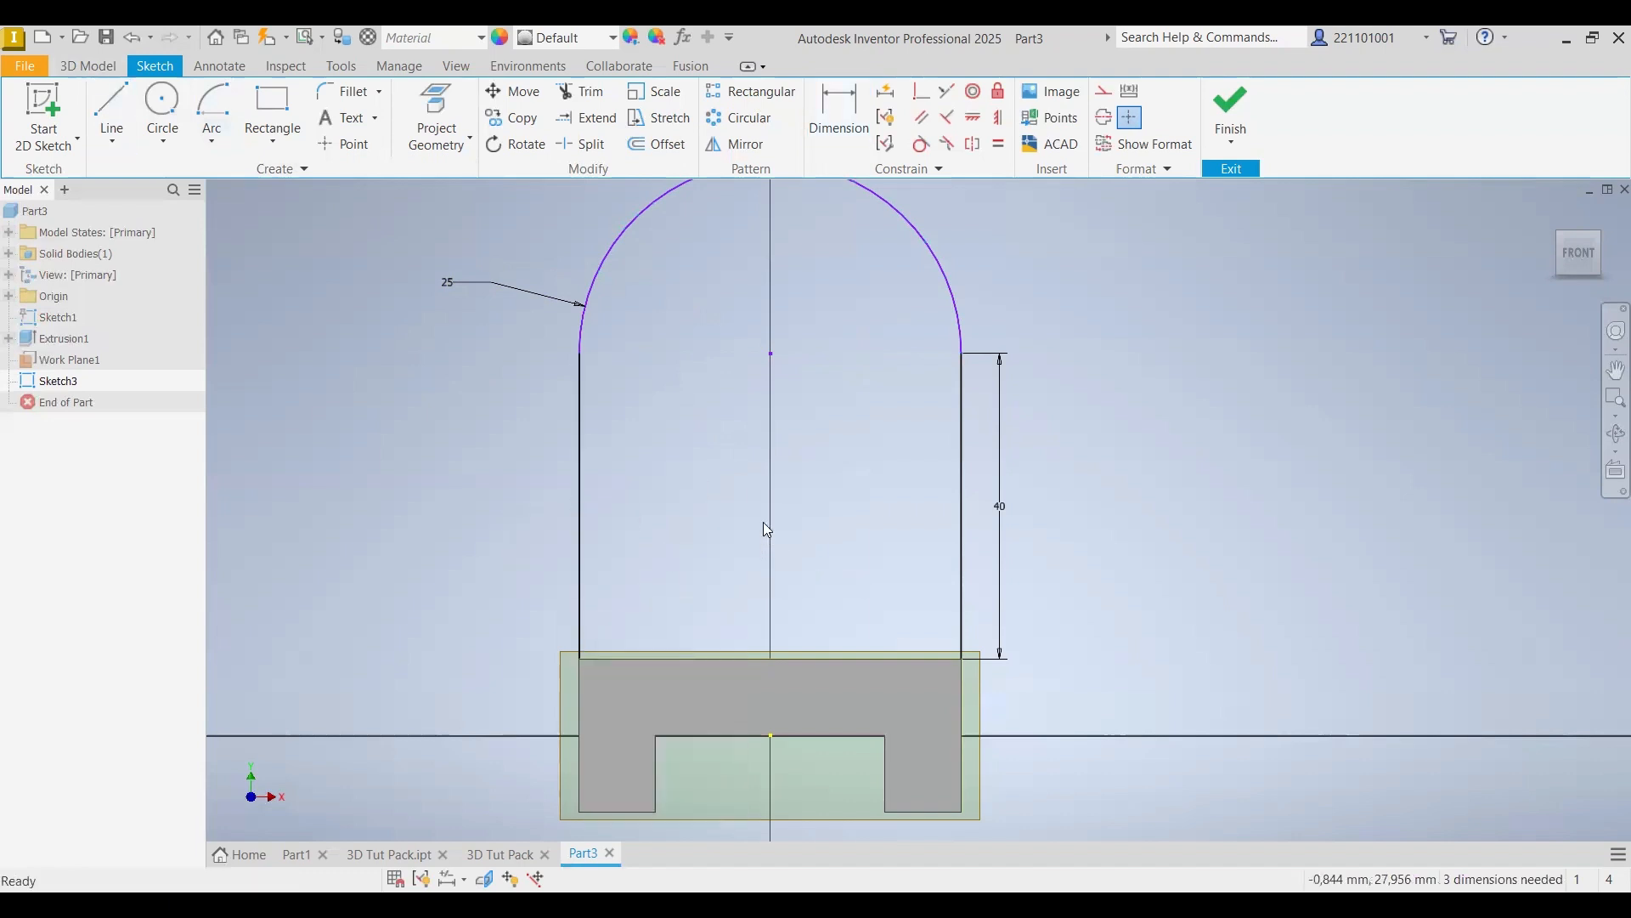
# - Finish the sketch and extrude the rounded wall profile 10 mm in the flipped direction, over the base
pyautogui.click(1230, 111)
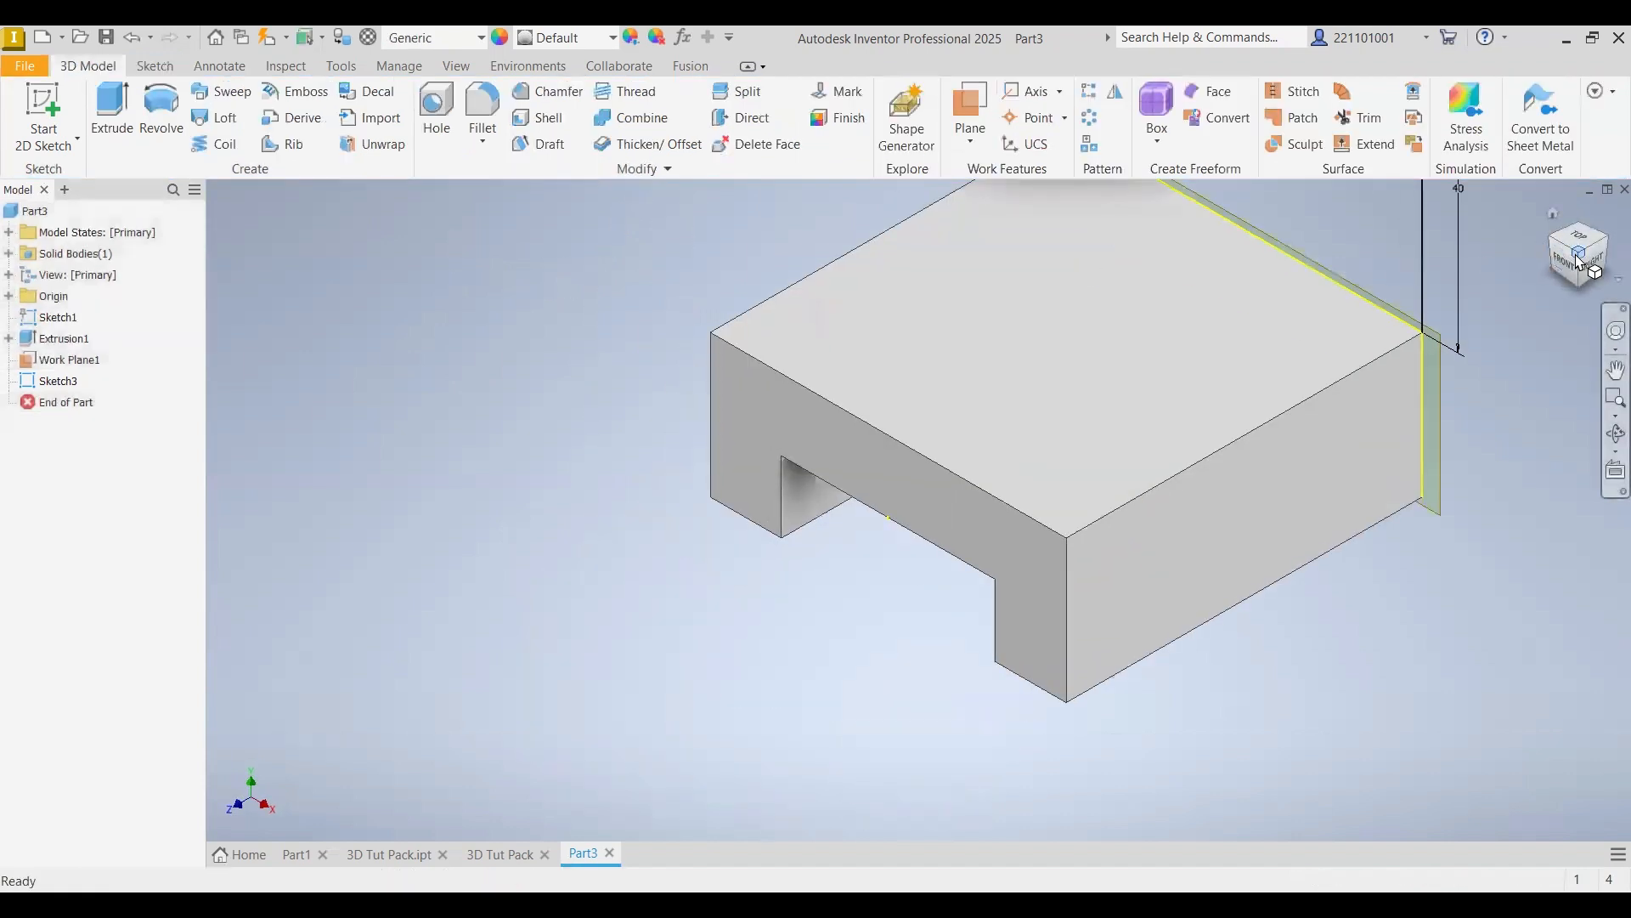
pyautogui.click(113, 110)
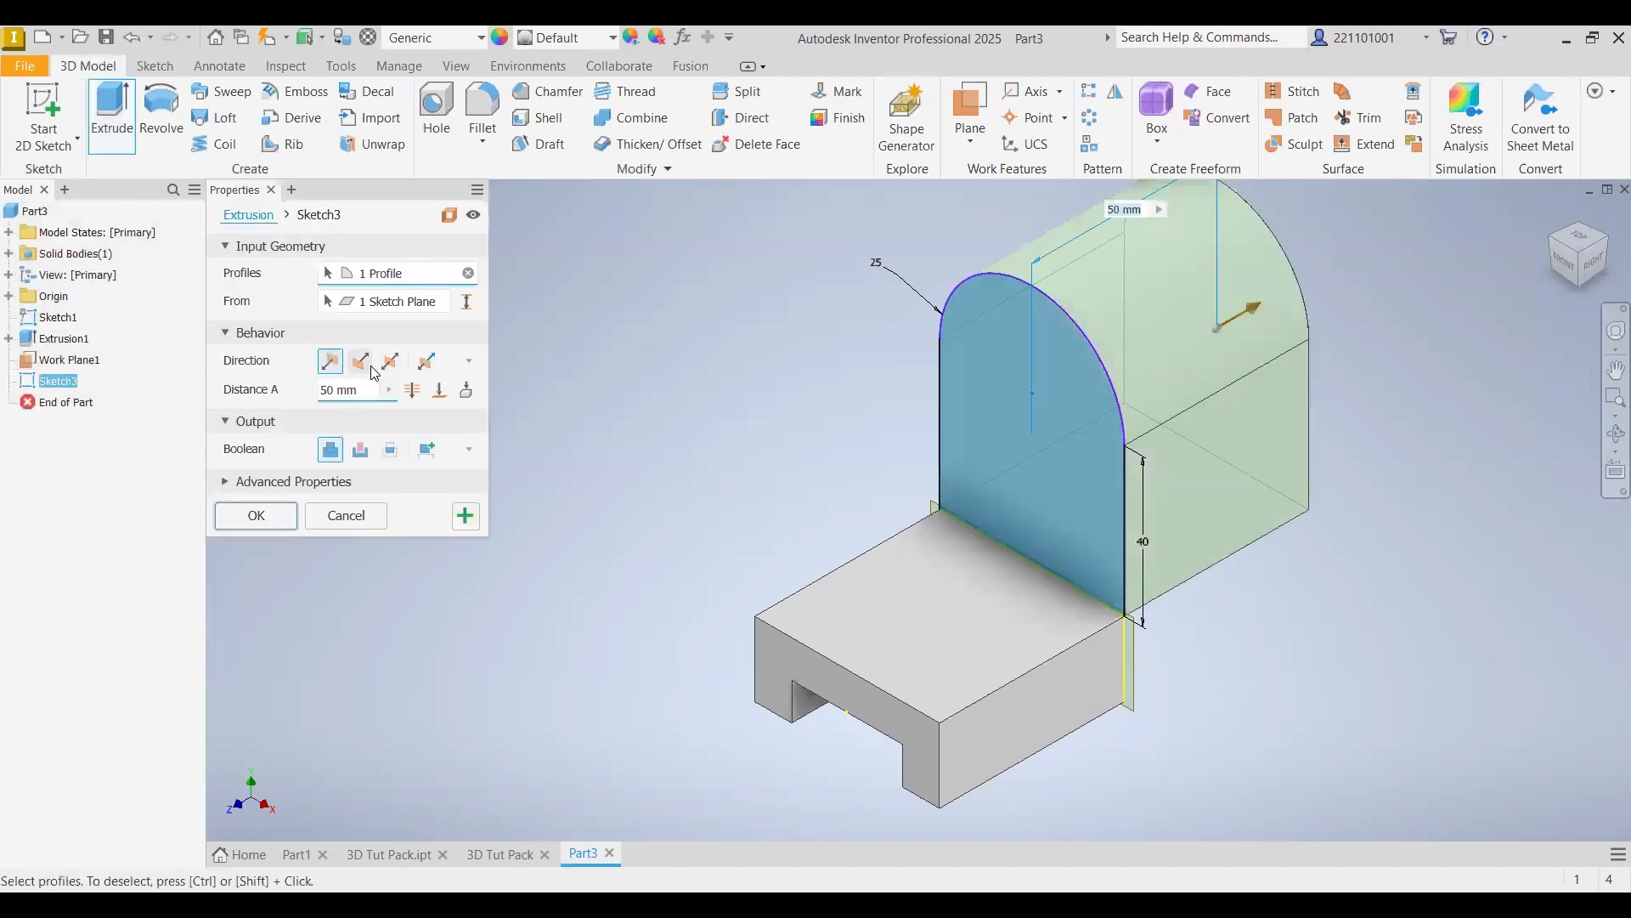
pyautogui.click(370, 367)
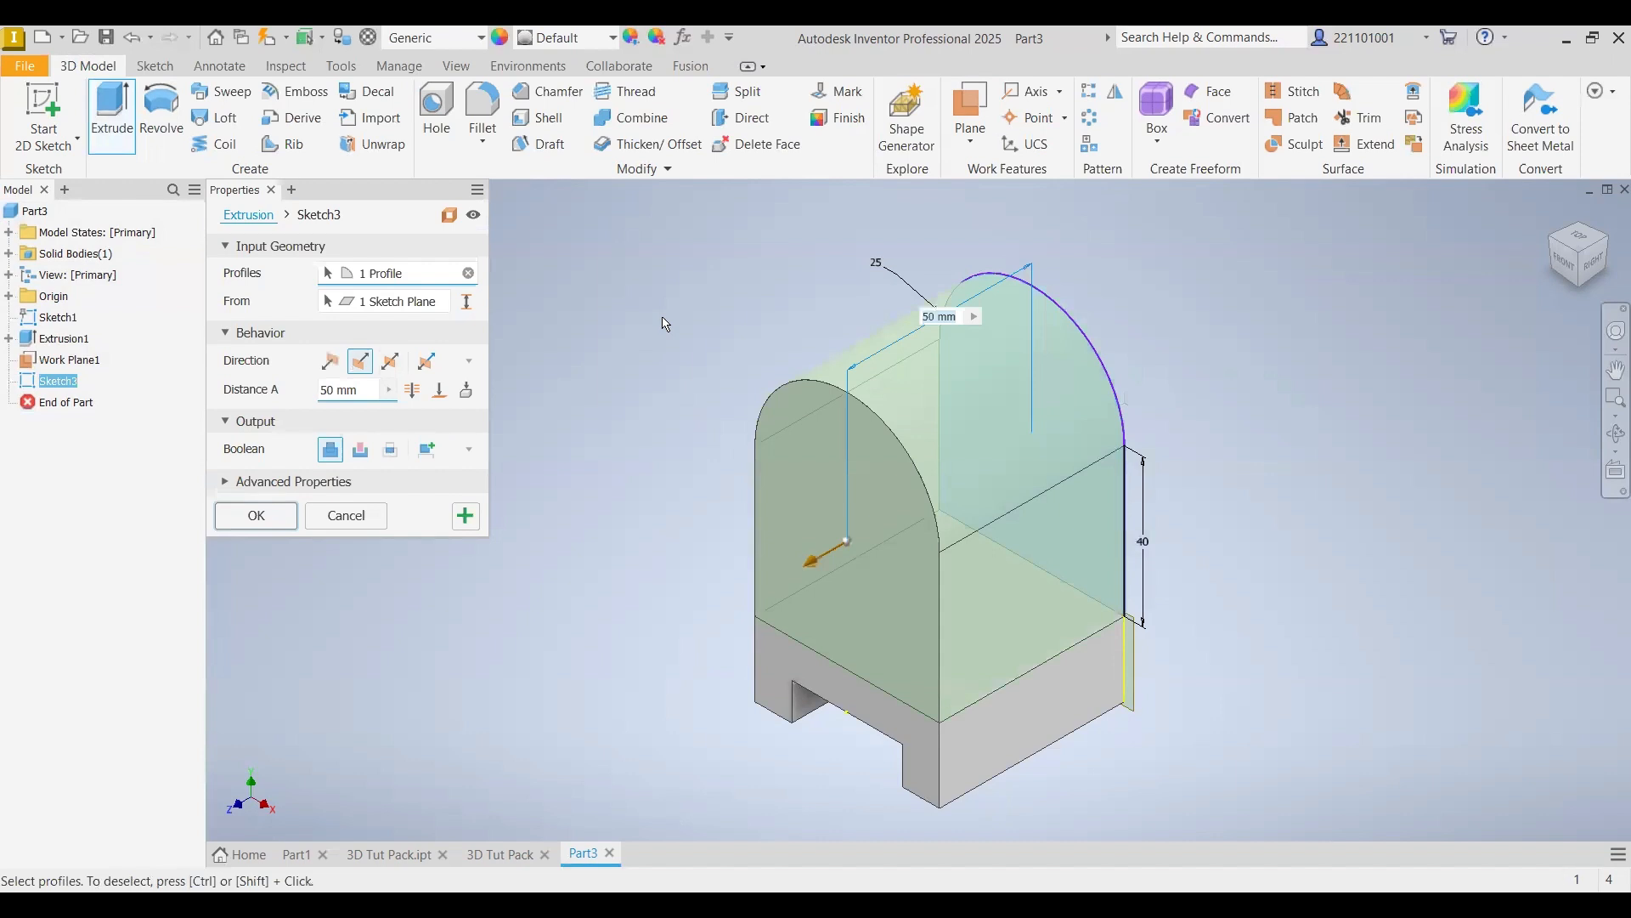
pyautogui.write('10')
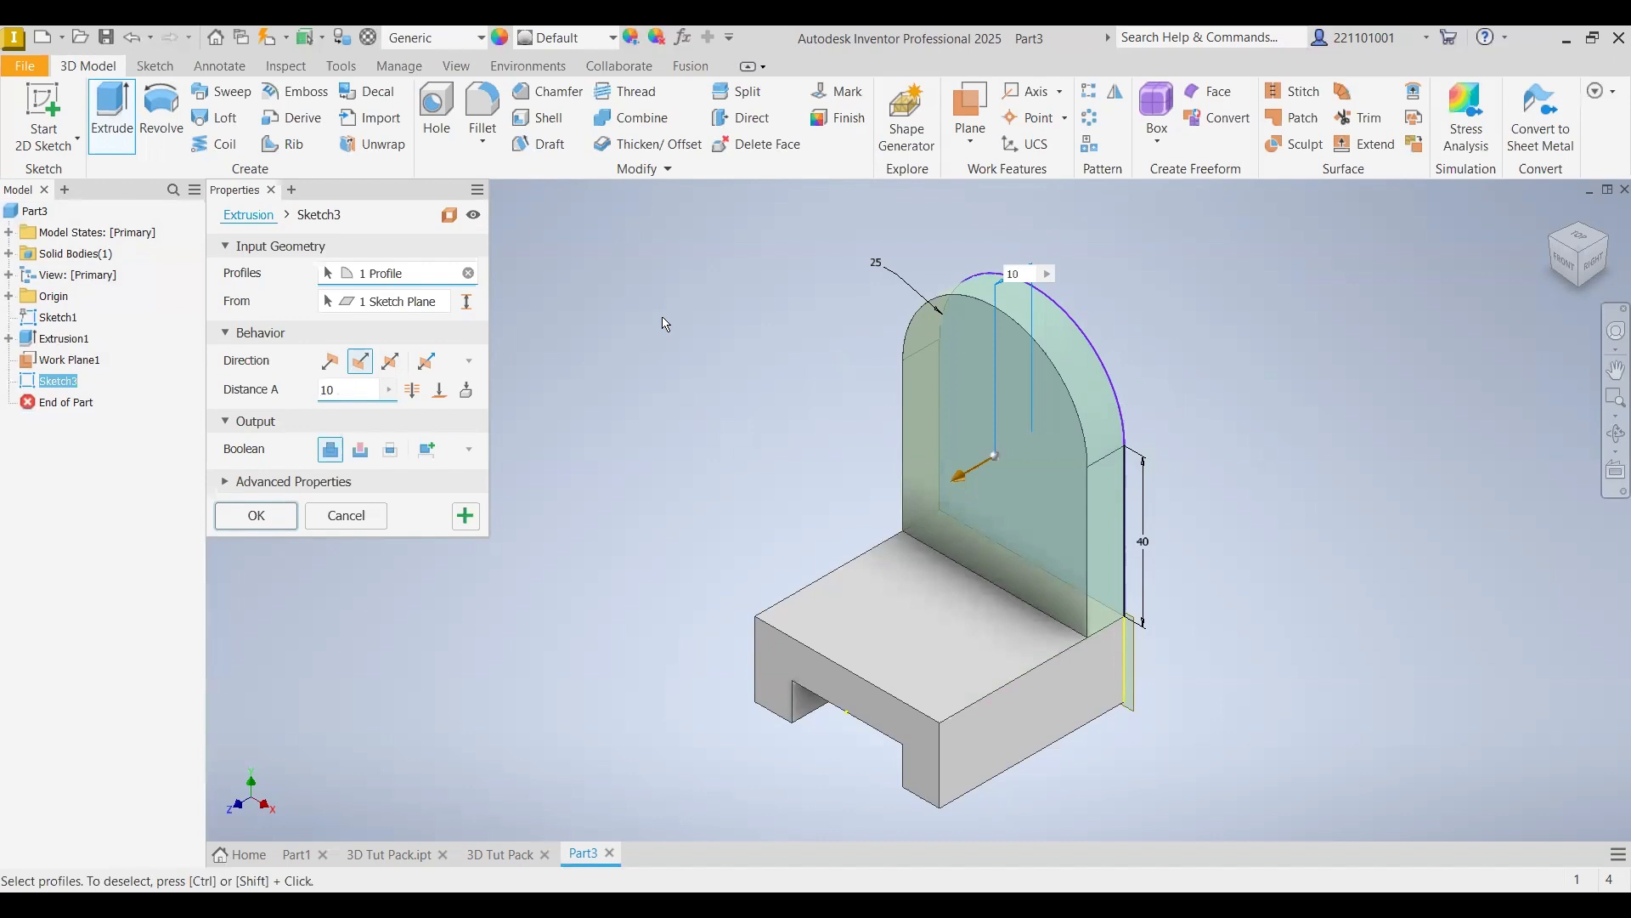
pyautogui.press('Return')
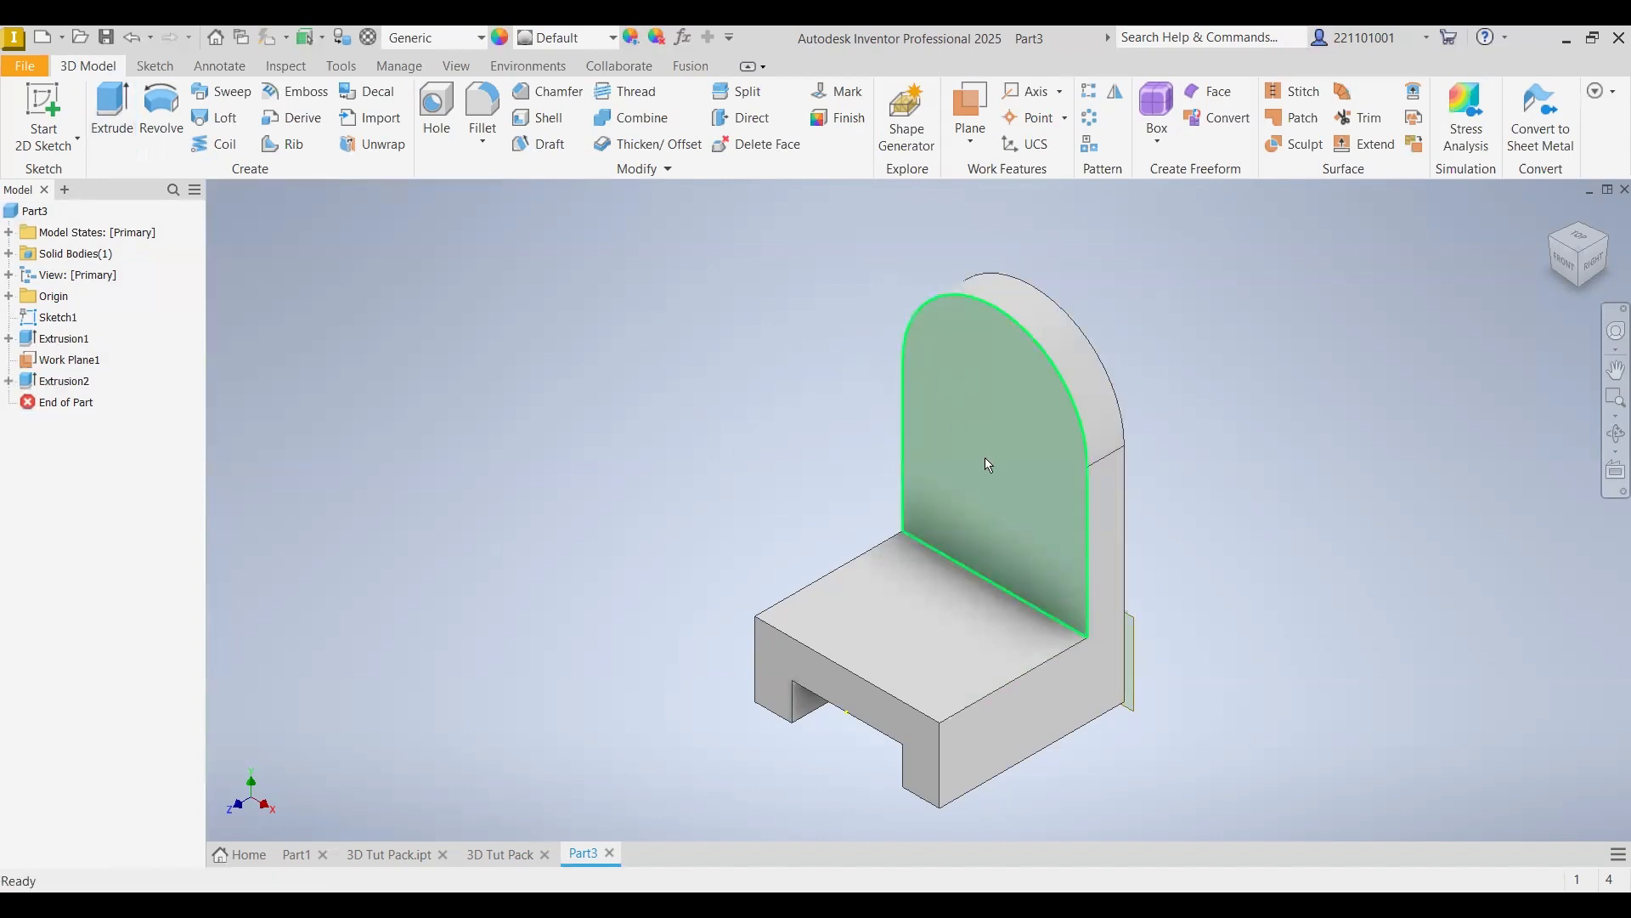
# - Start a sketch on the L-shaped left side face of the bracket, viewed straight on
pyautogui.click(861, 565)
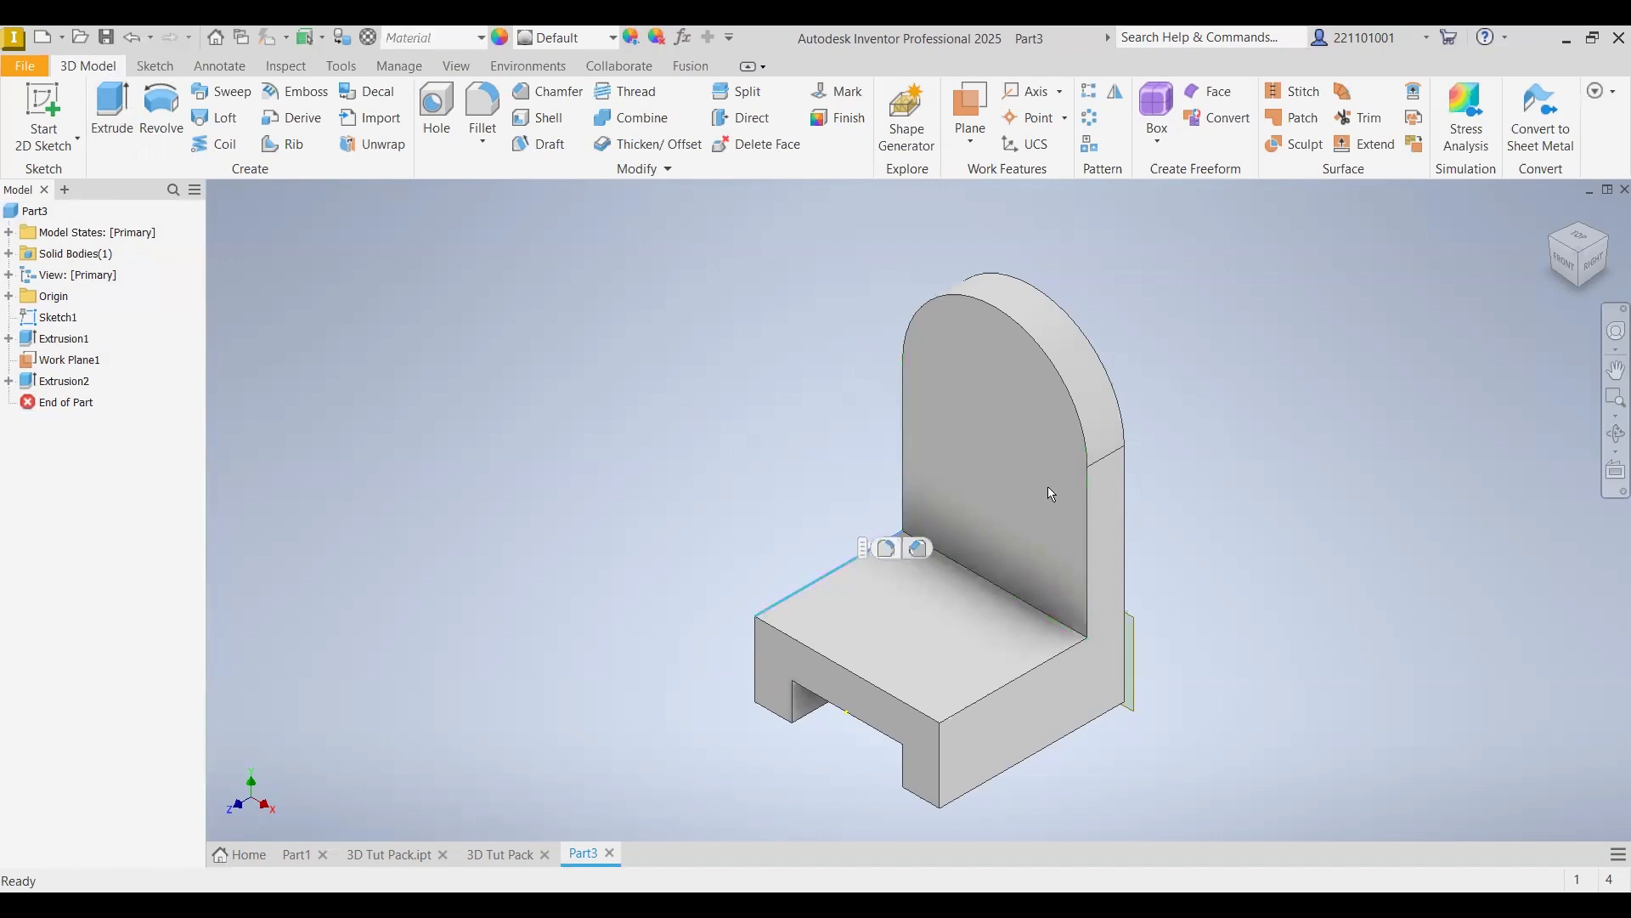
pyautogui.press('pageup')
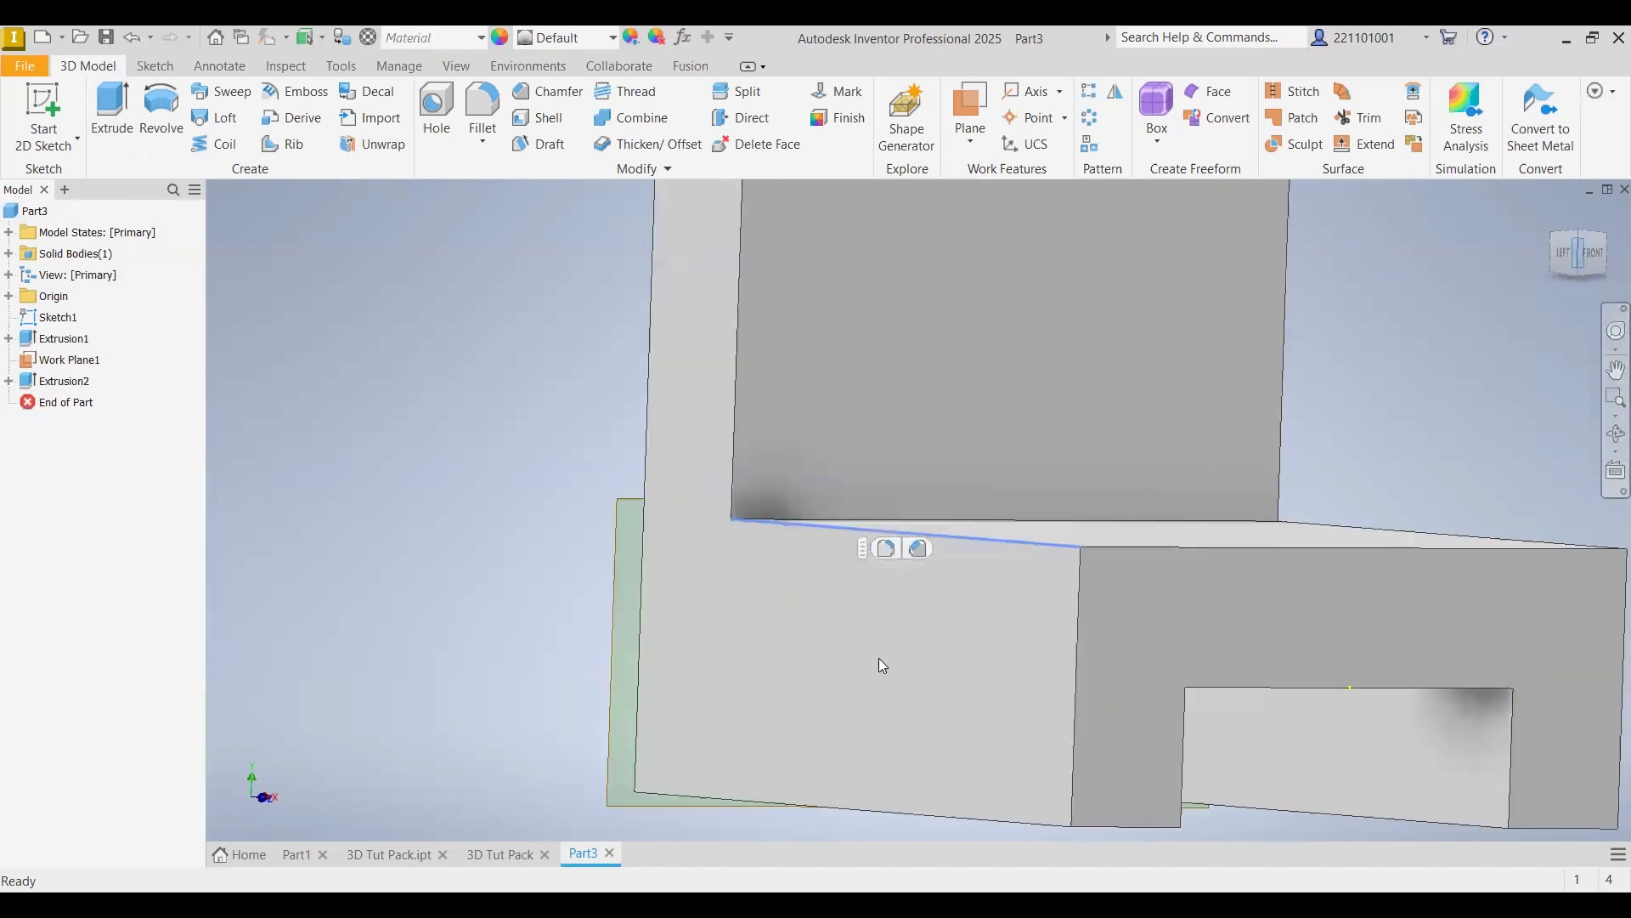
pyautogui.click(1045, 652)
pyautogui.click(1045, 644)
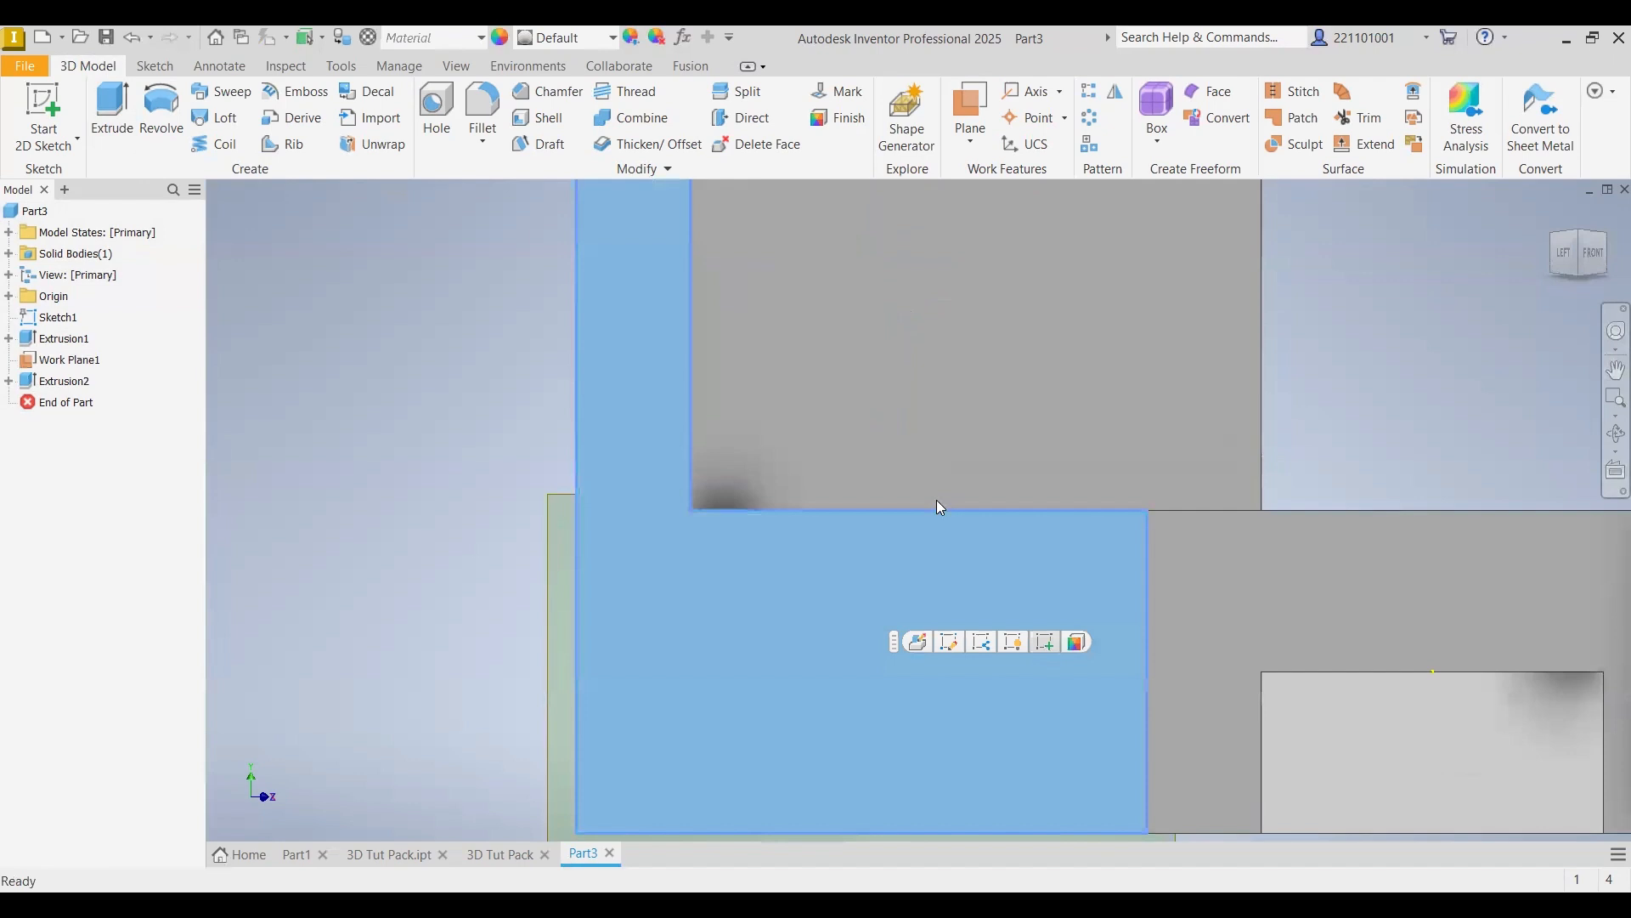
pyautogui.click(1584, 256)
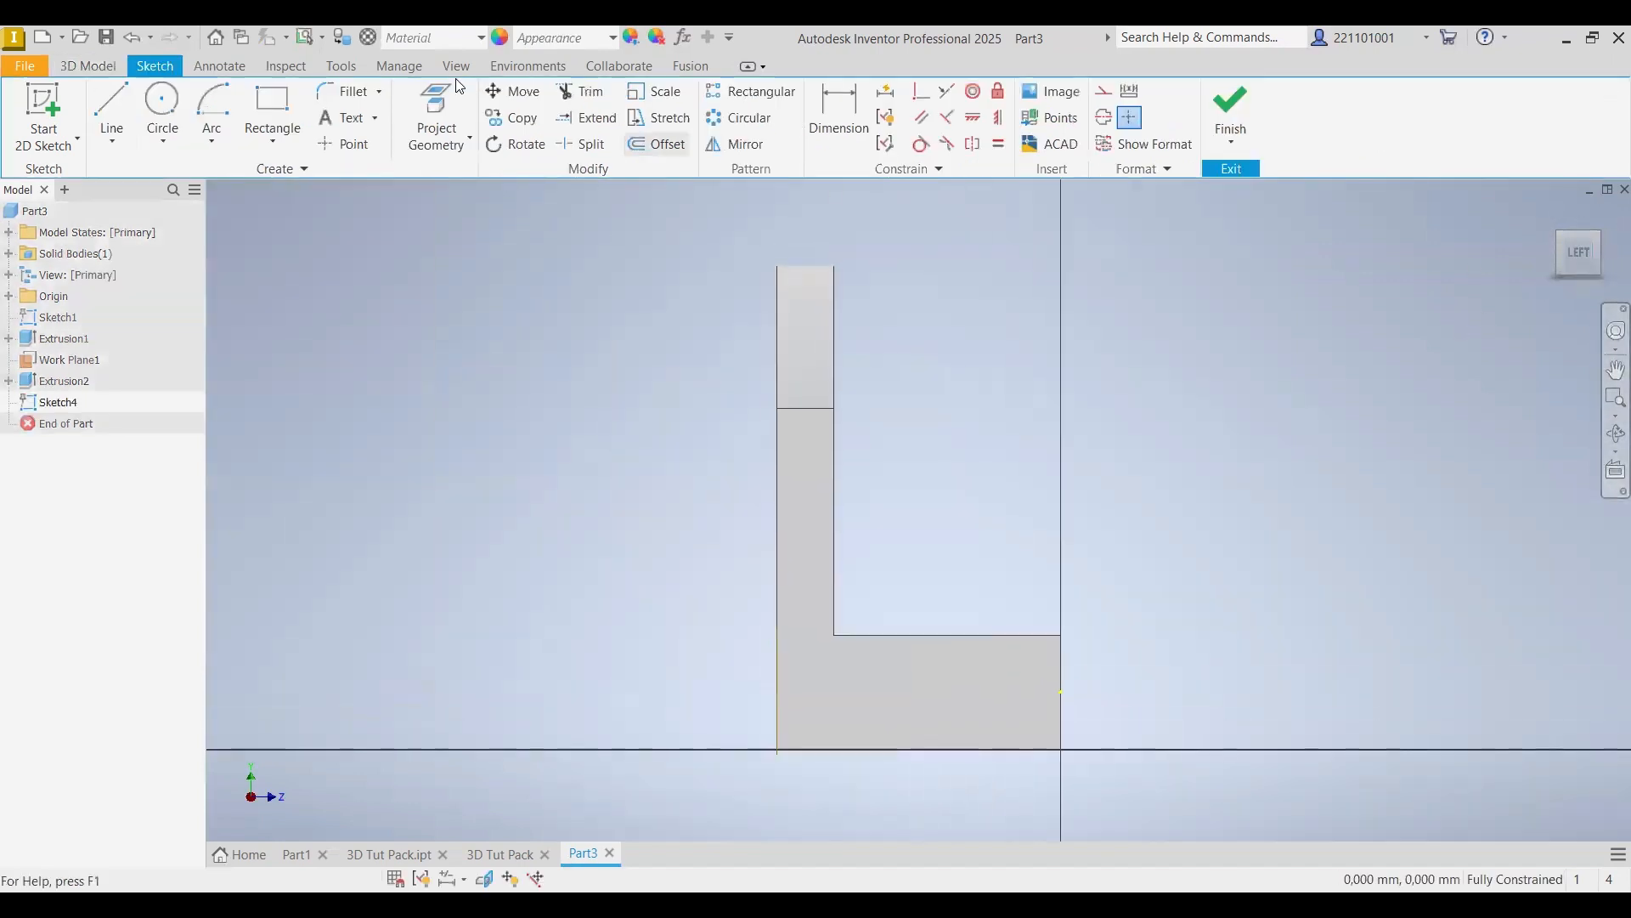
# - Draw a diagonal line from the wall's inner edge, where the rounding begins, to the base's upper front corner
pyautogui.click(123, 111)
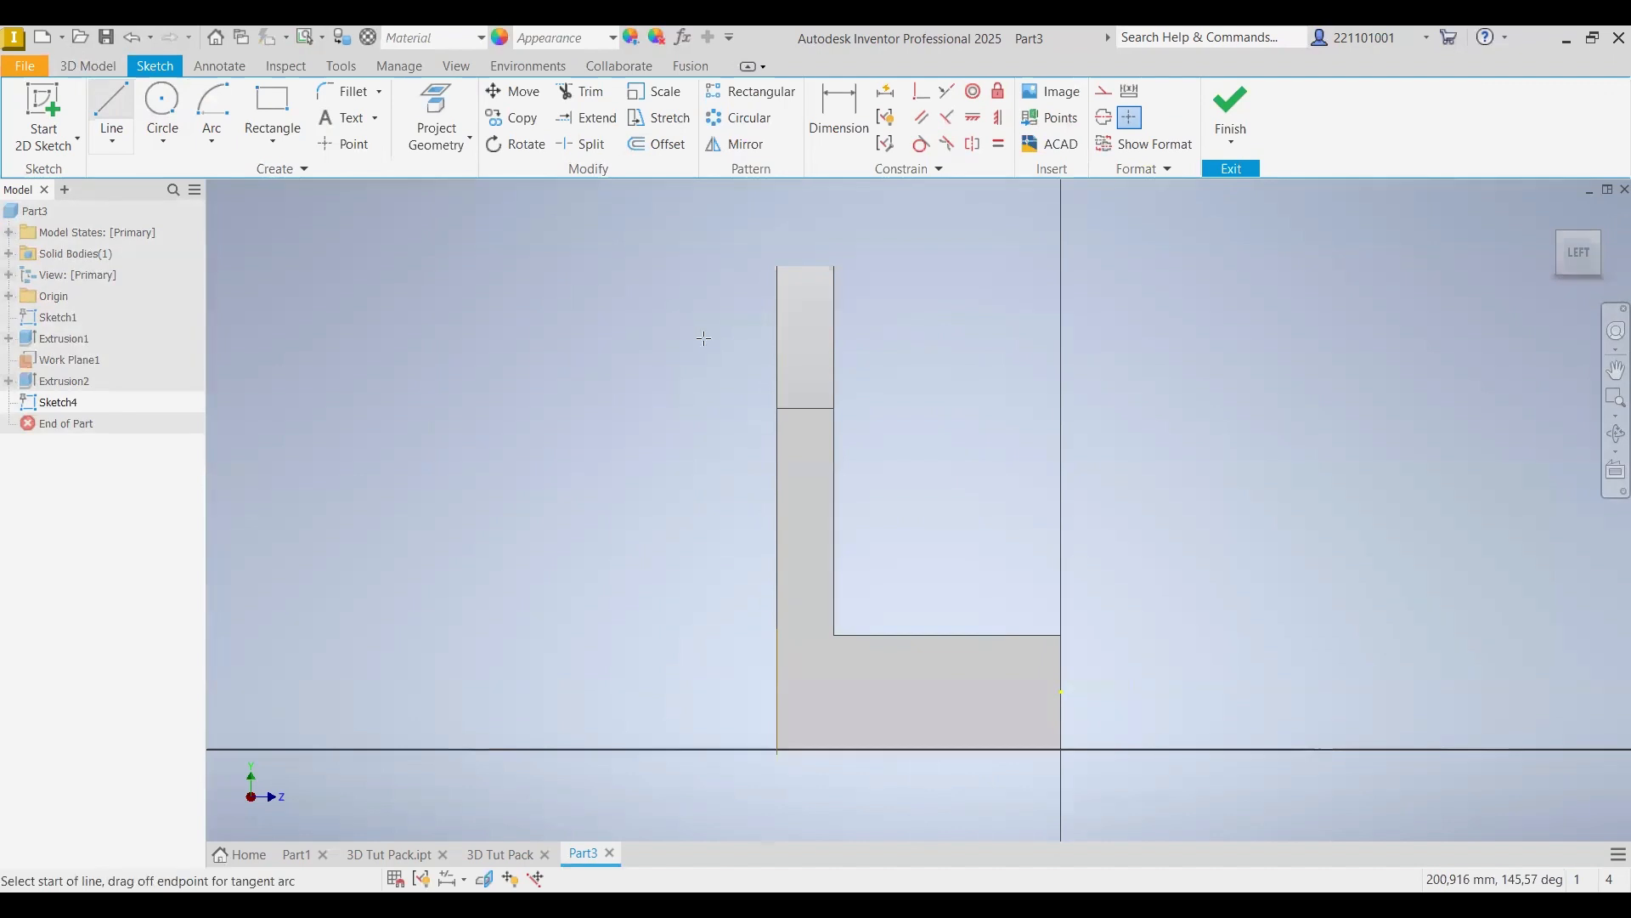
pyautogui.click(835, 408)
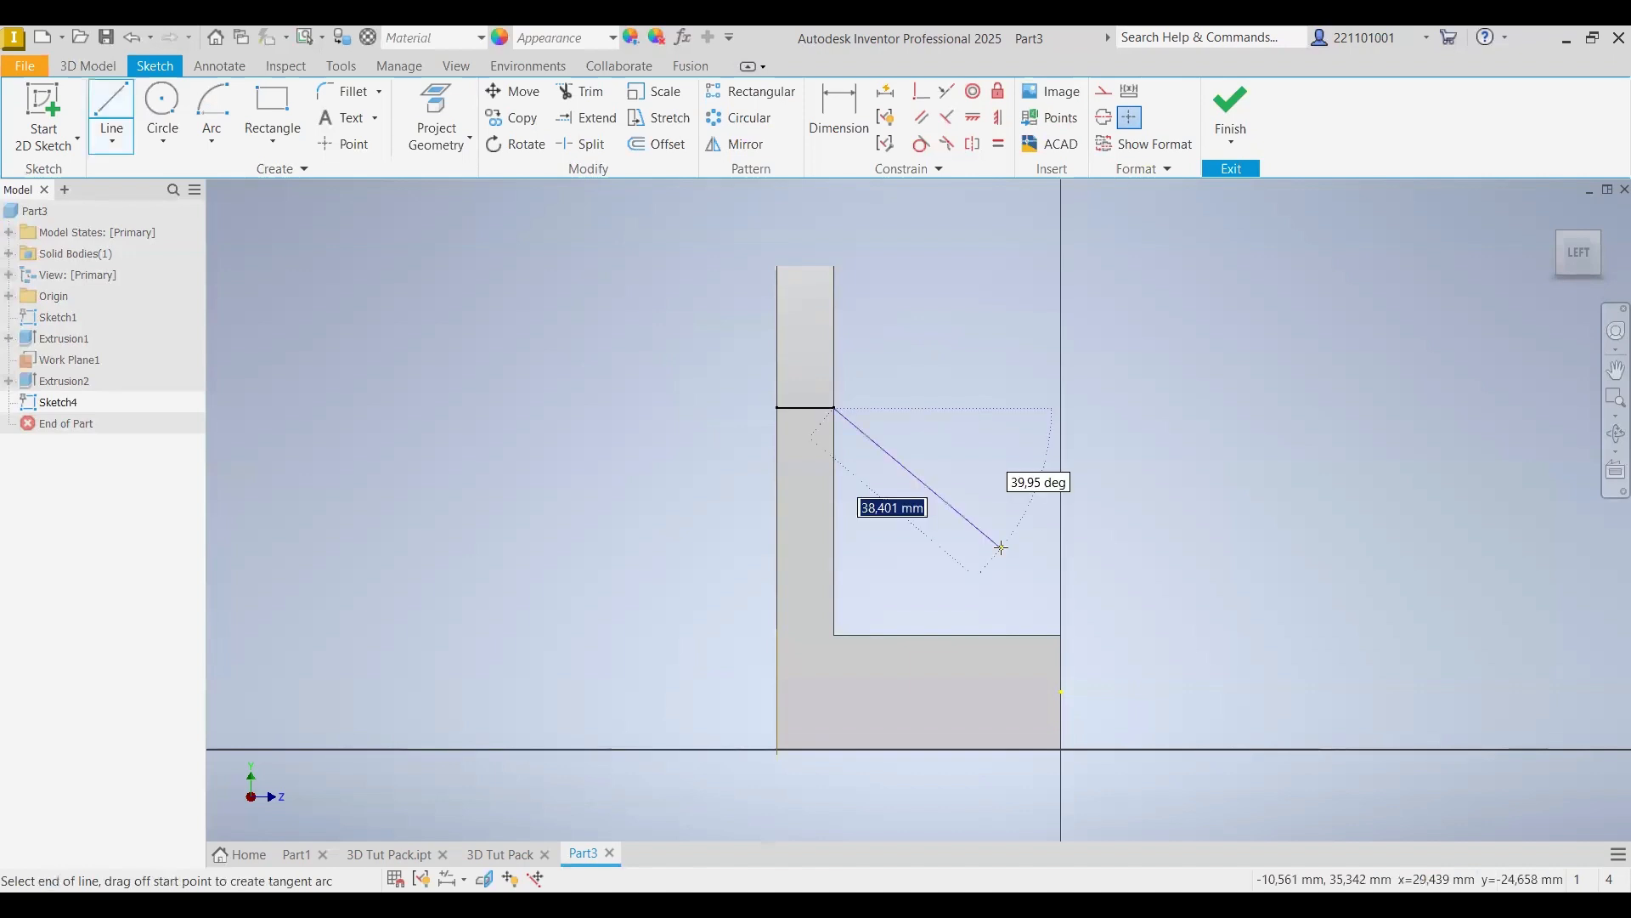
pyautogui.click(1001, 548)
pyautogui.click(1062, 633)
pyautogui.press('Escape')
# - Project the wall's inner vertical edge into the sketch to close the triangular rib profile
pyautogui.click(442, 112)
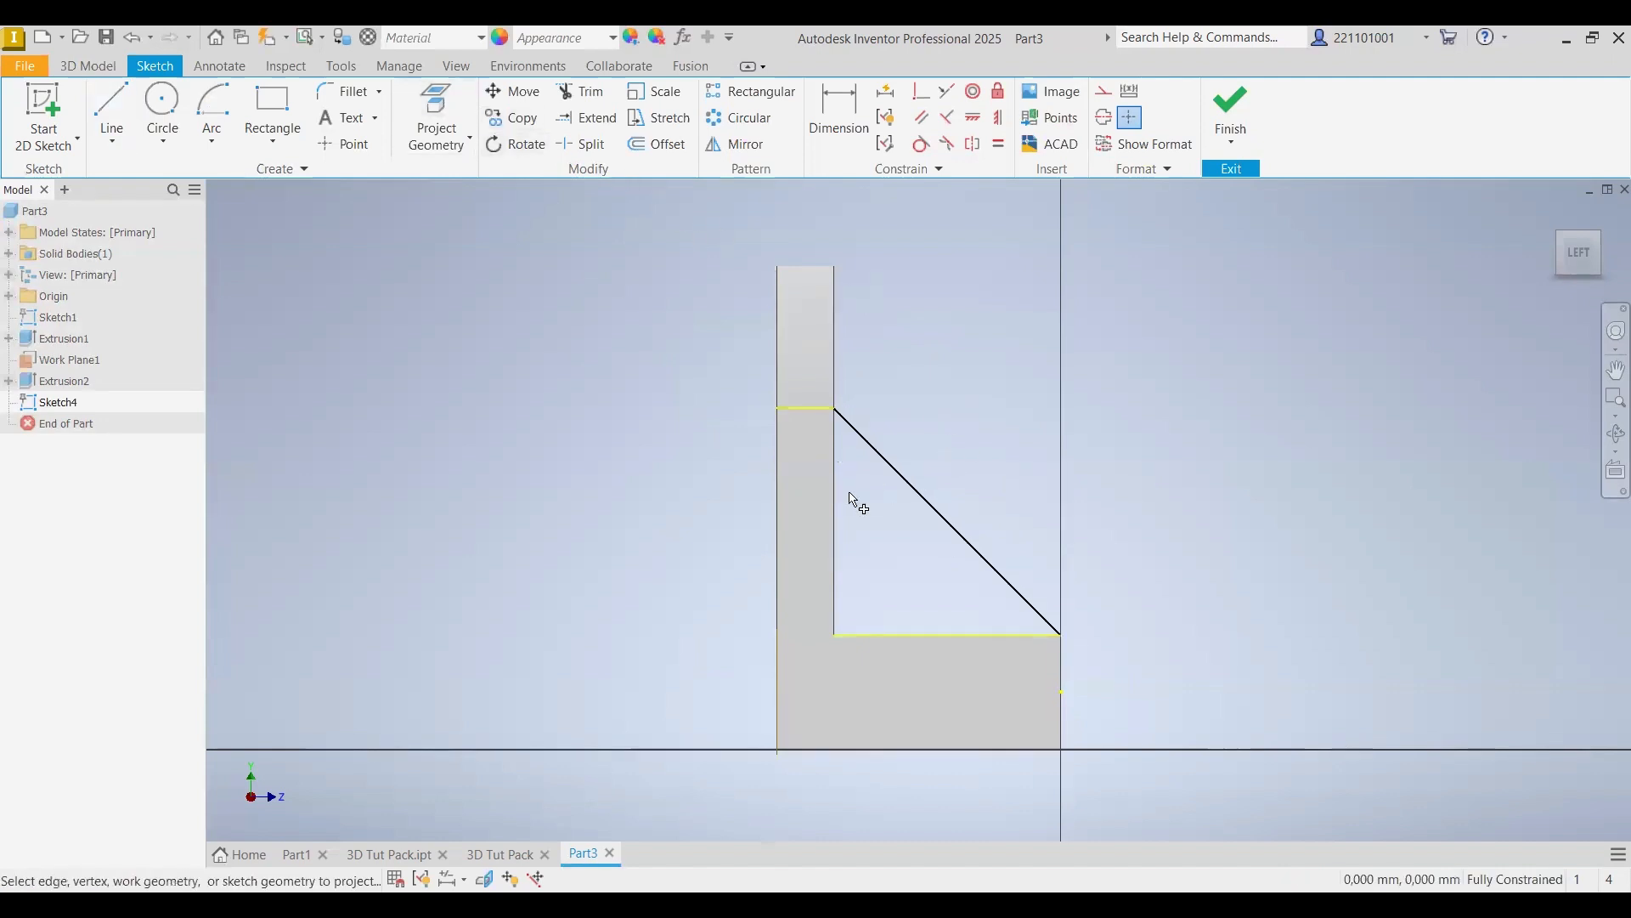
pyautogui.click(837, 522)
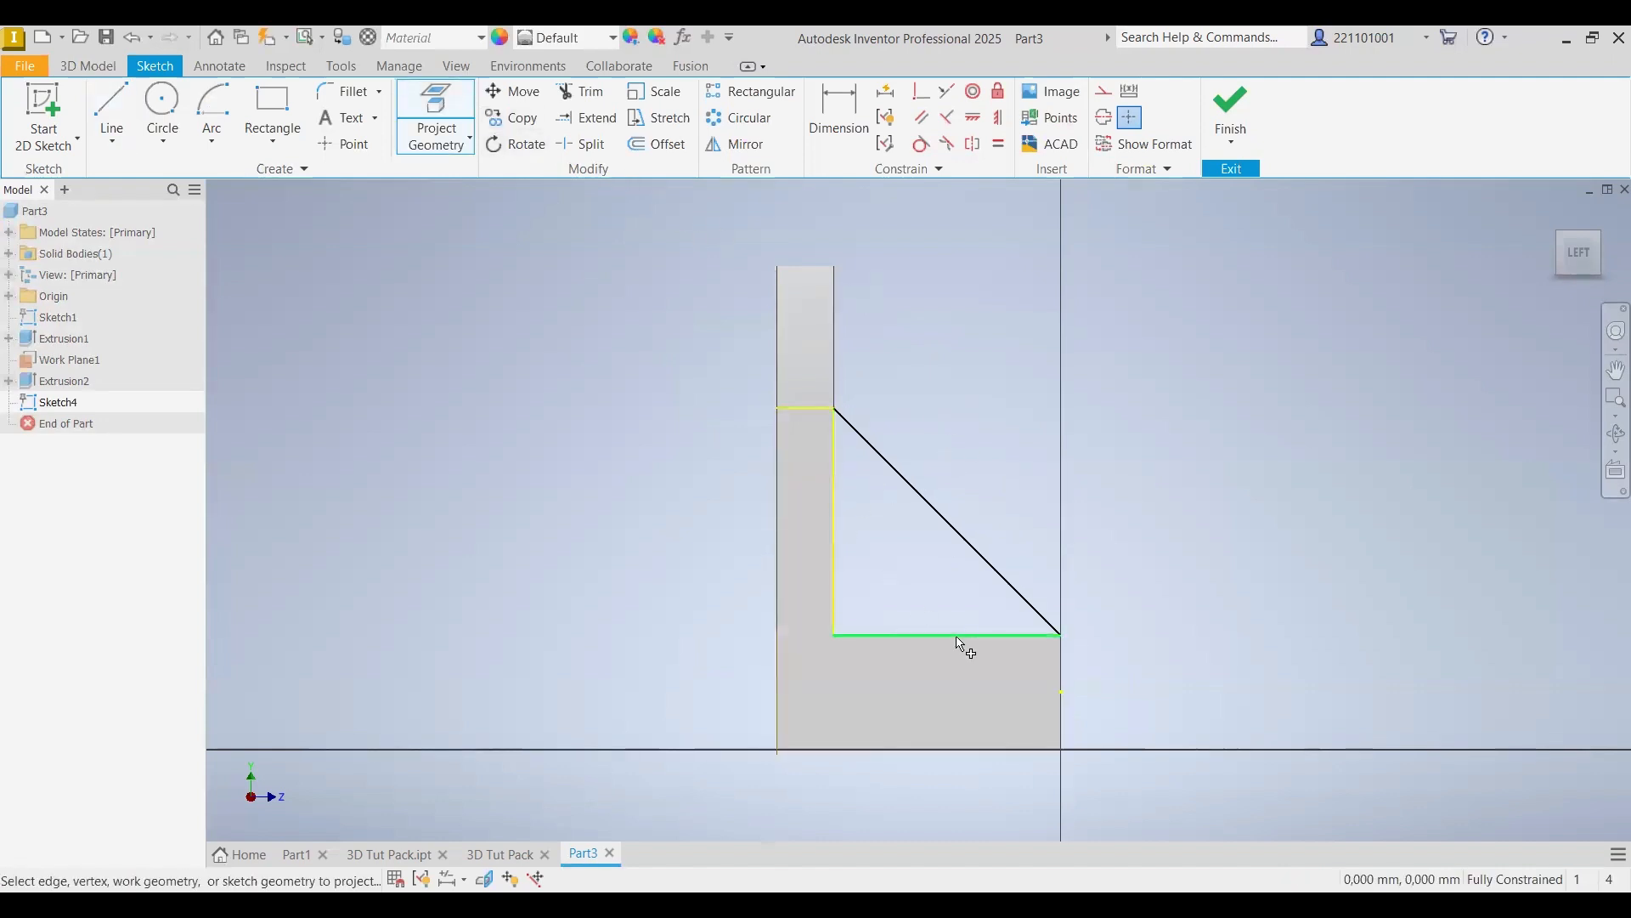
pyautogui.rightClick(1044, 430)
pyautogui.click(1070, 400)
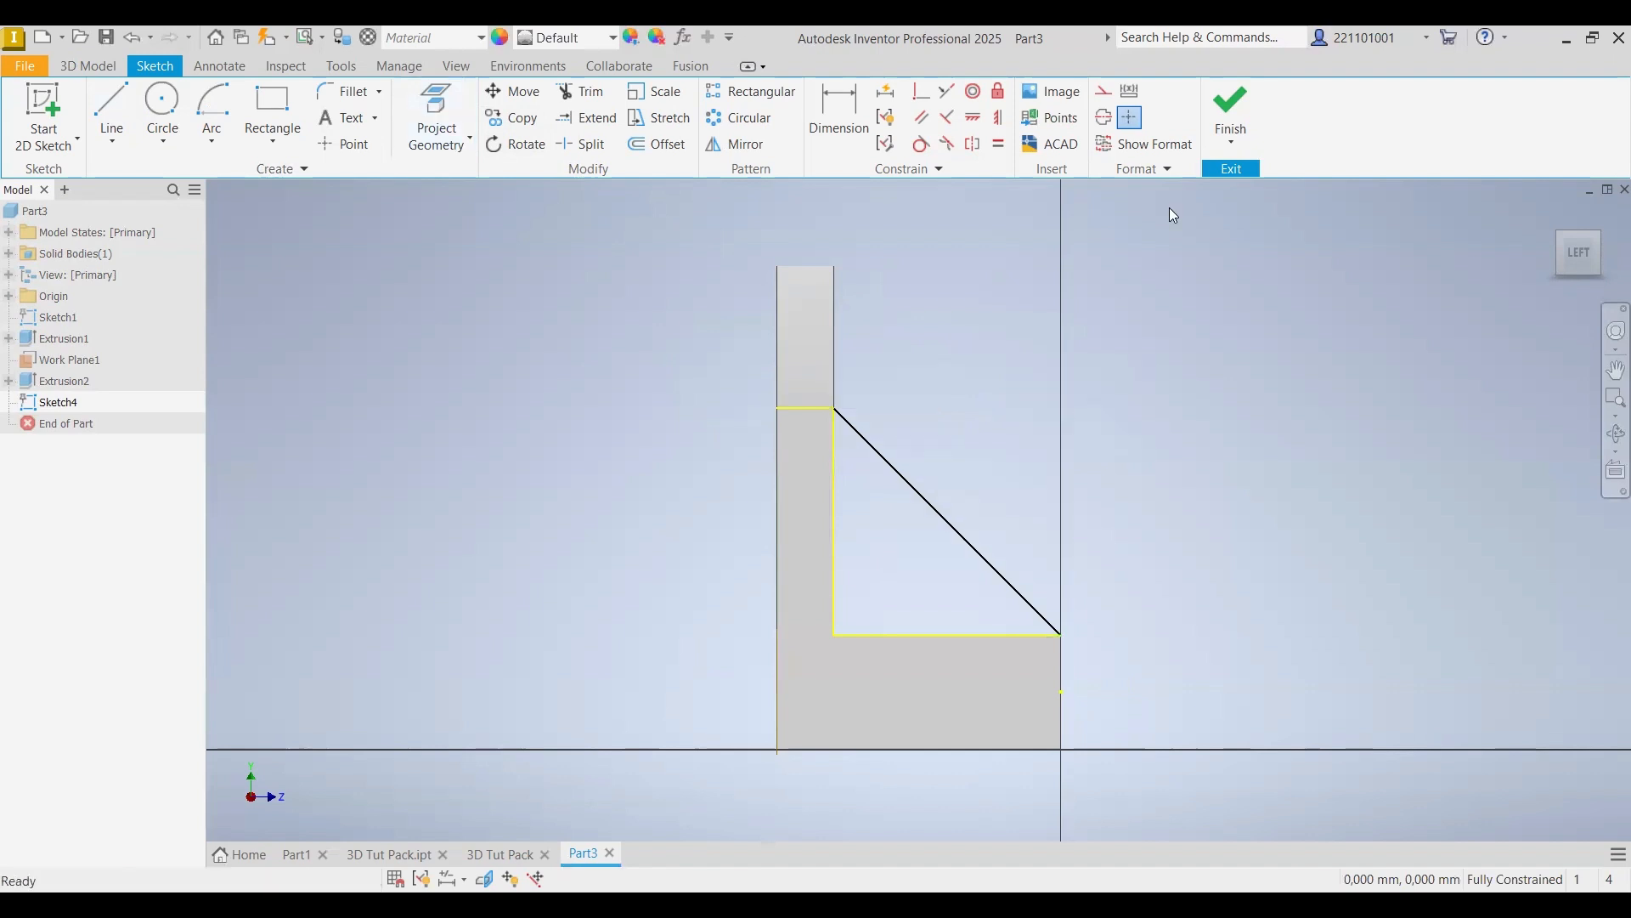
# - Finish the sketch and extrude the triangular rib profile 10 mm in the flipped direction, inward over the base
pyautogui.click(1229, 103)
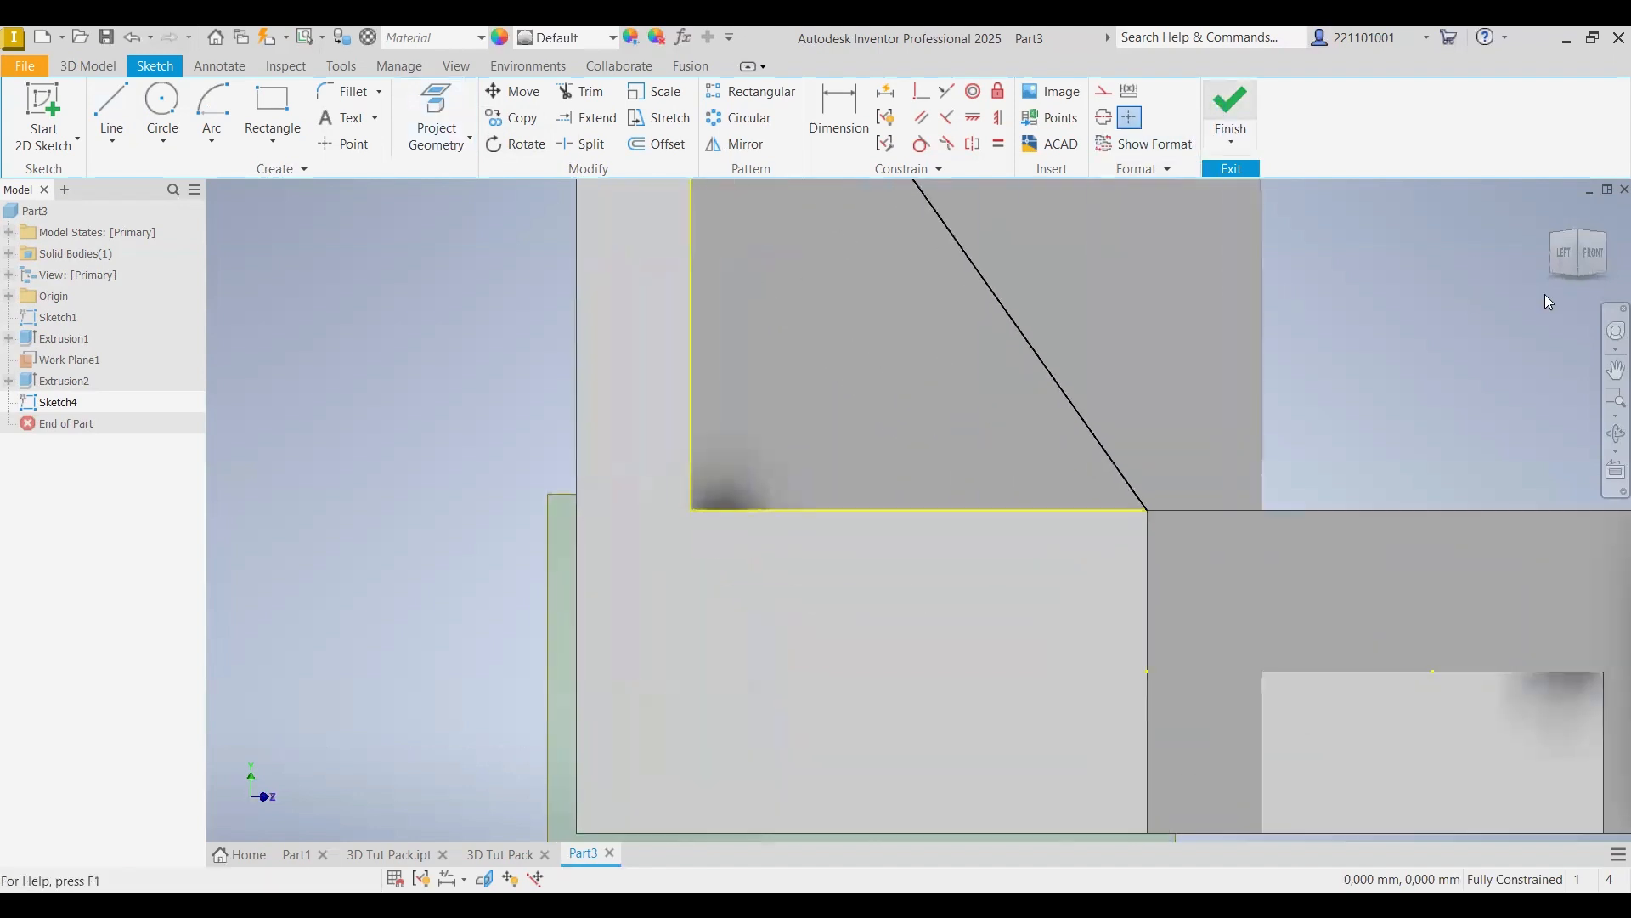
pyautogui.click(1594, 248)
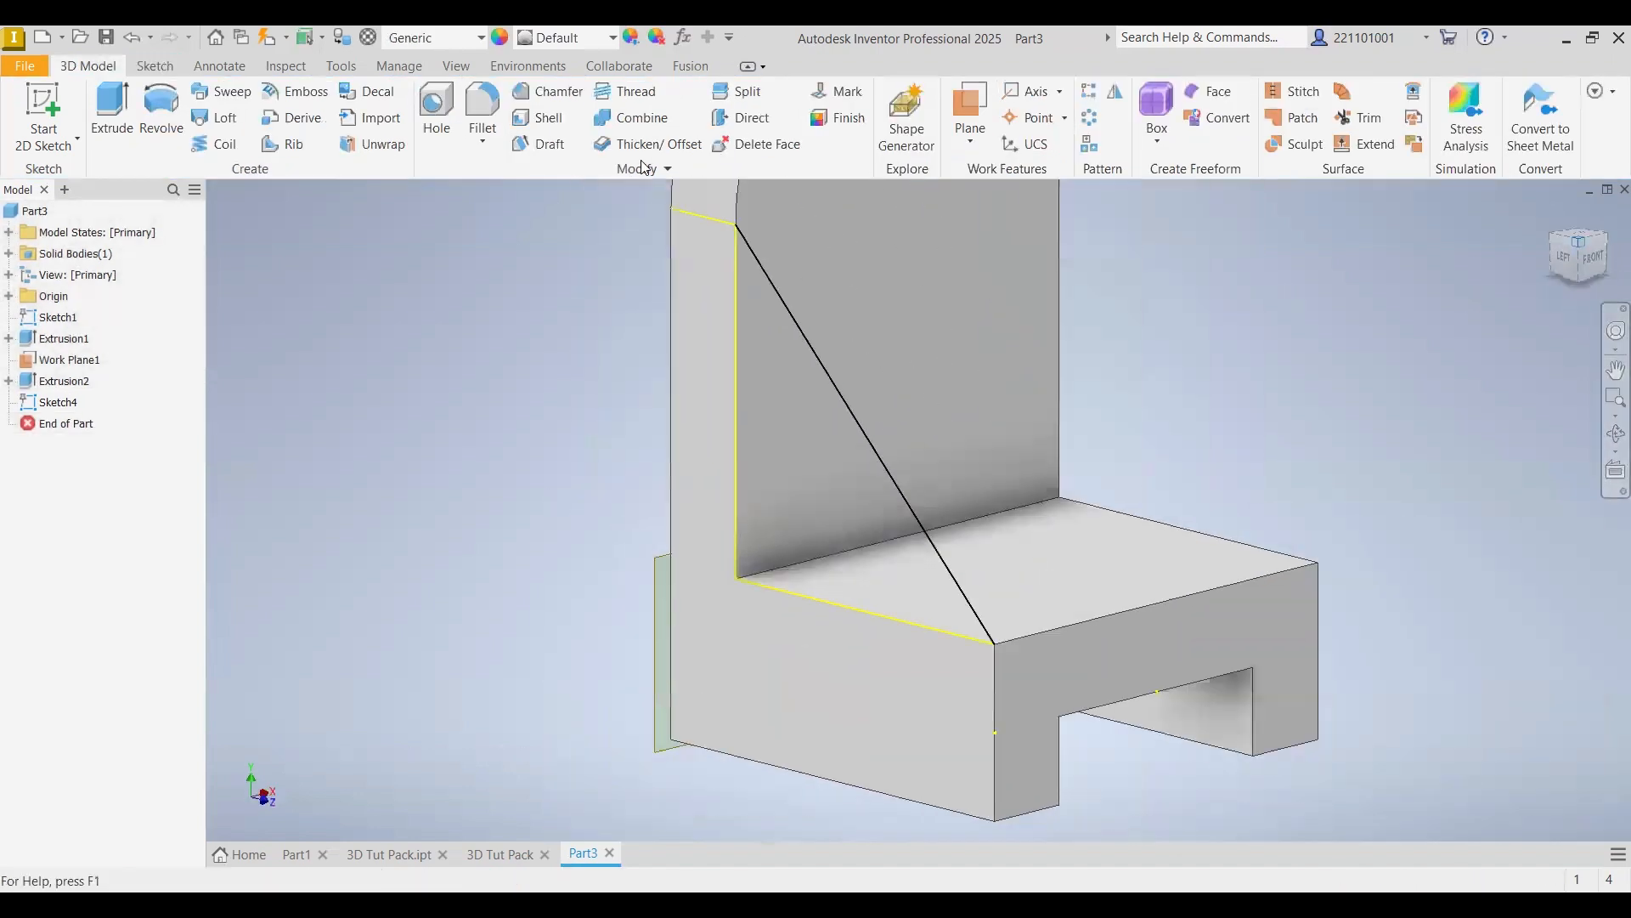
pyautogui.click(100, 113)
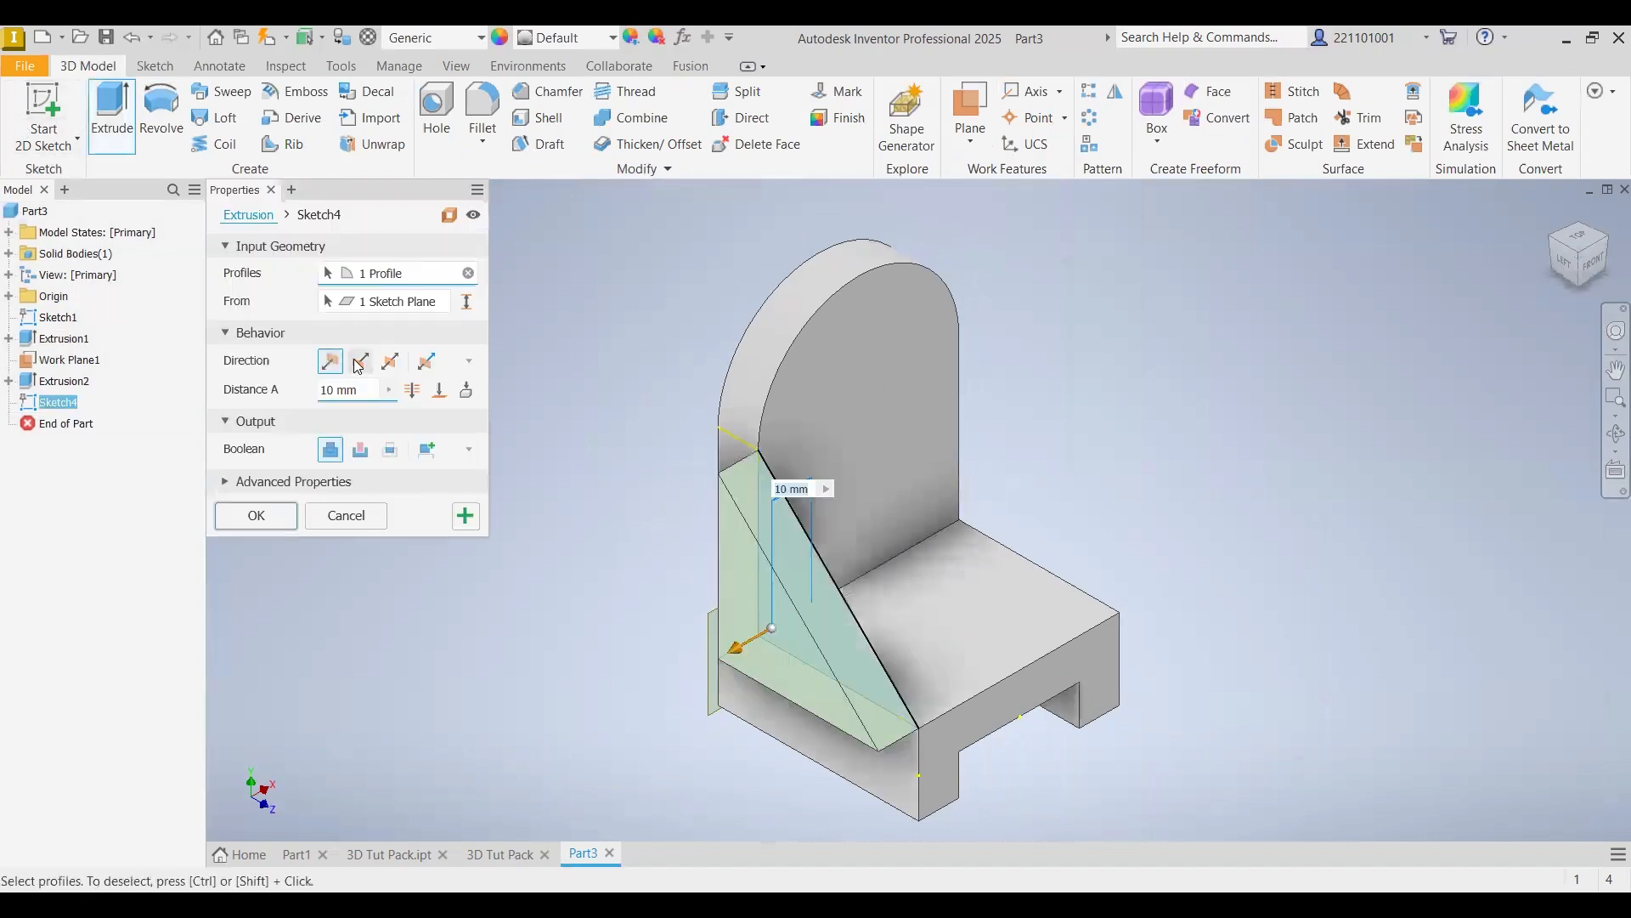
pyautogui.click(359, 364)
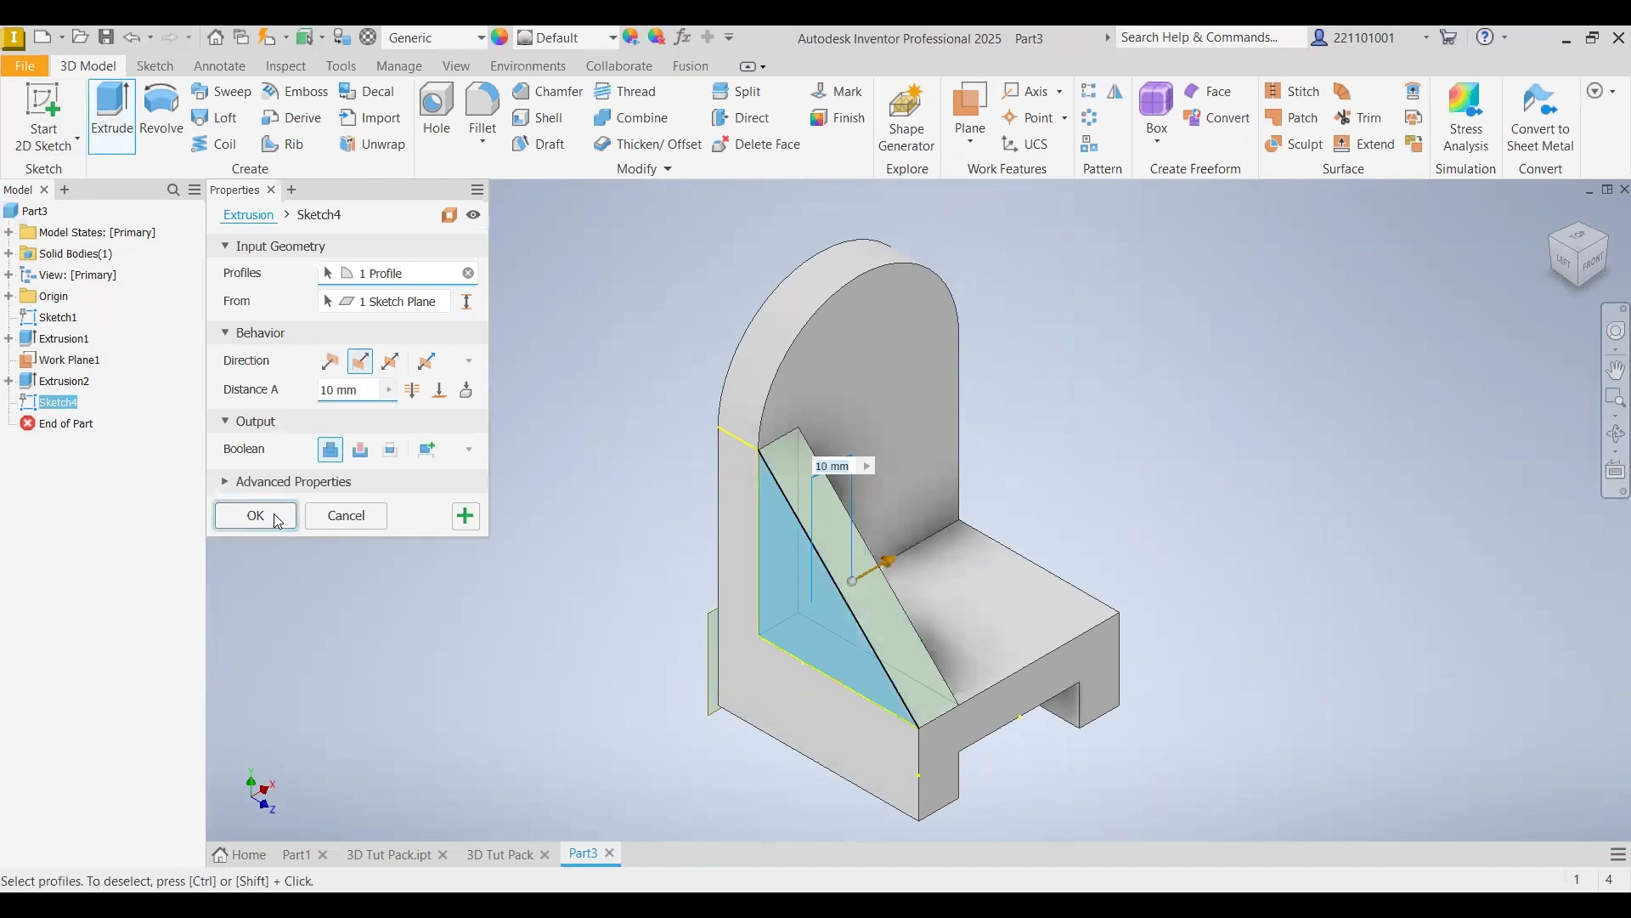
pyautogui.click(278, 520)
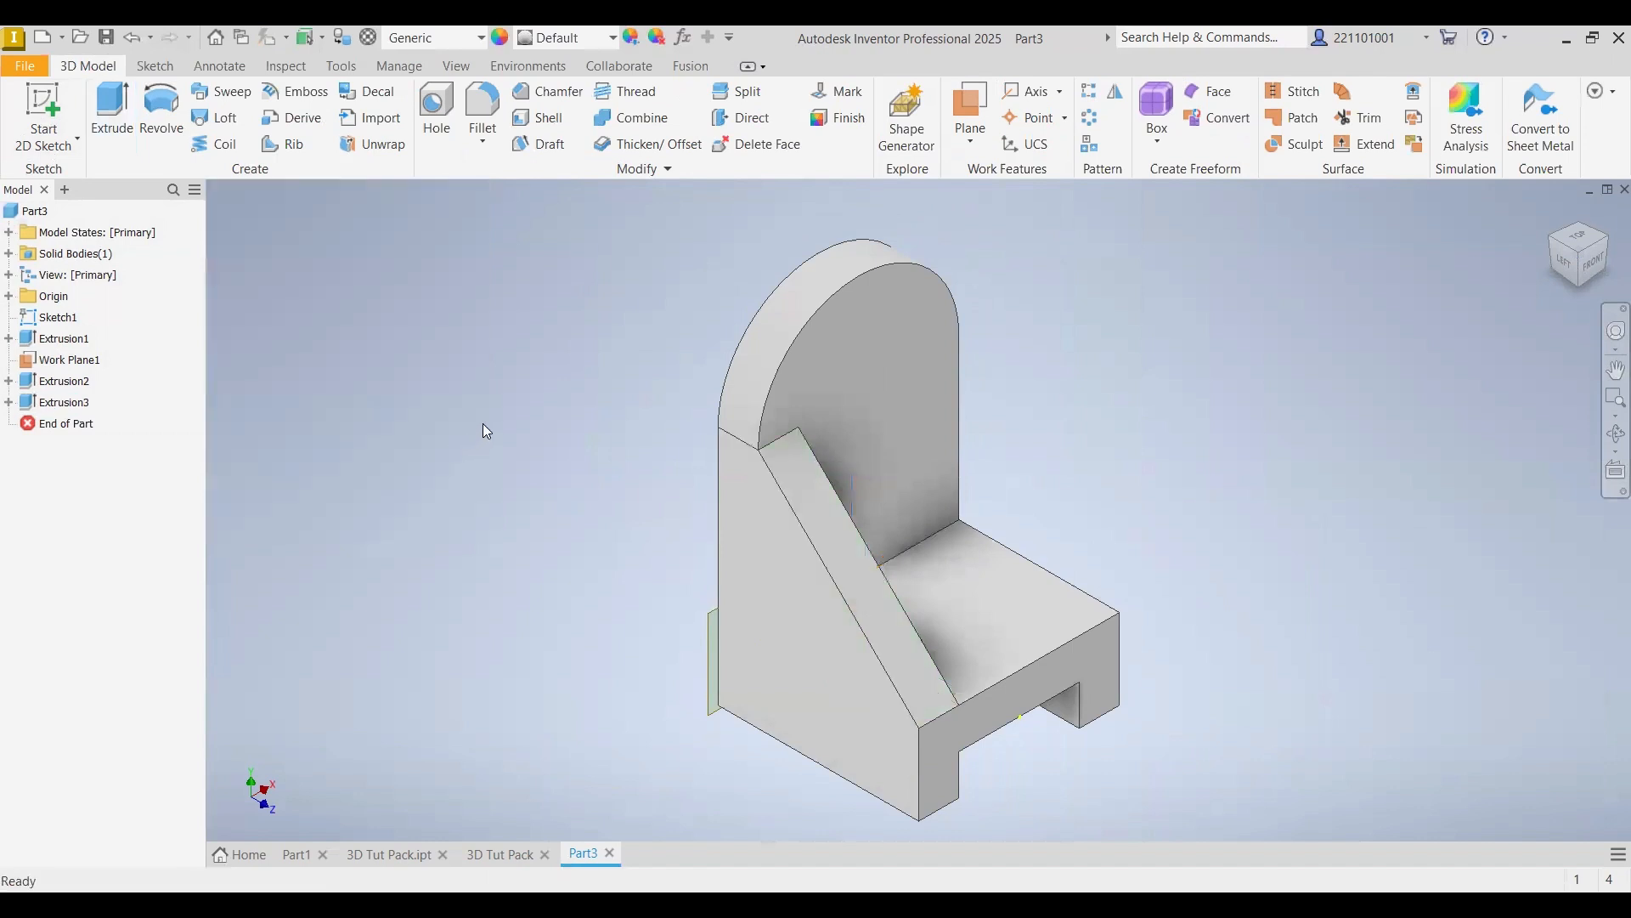
# - Start a sketch on the base's top face and draw an inscribed six-sided polygon with sides of about 11 mm
pyautogui.click(965, 574)
pyautogui.click(1105, 577)
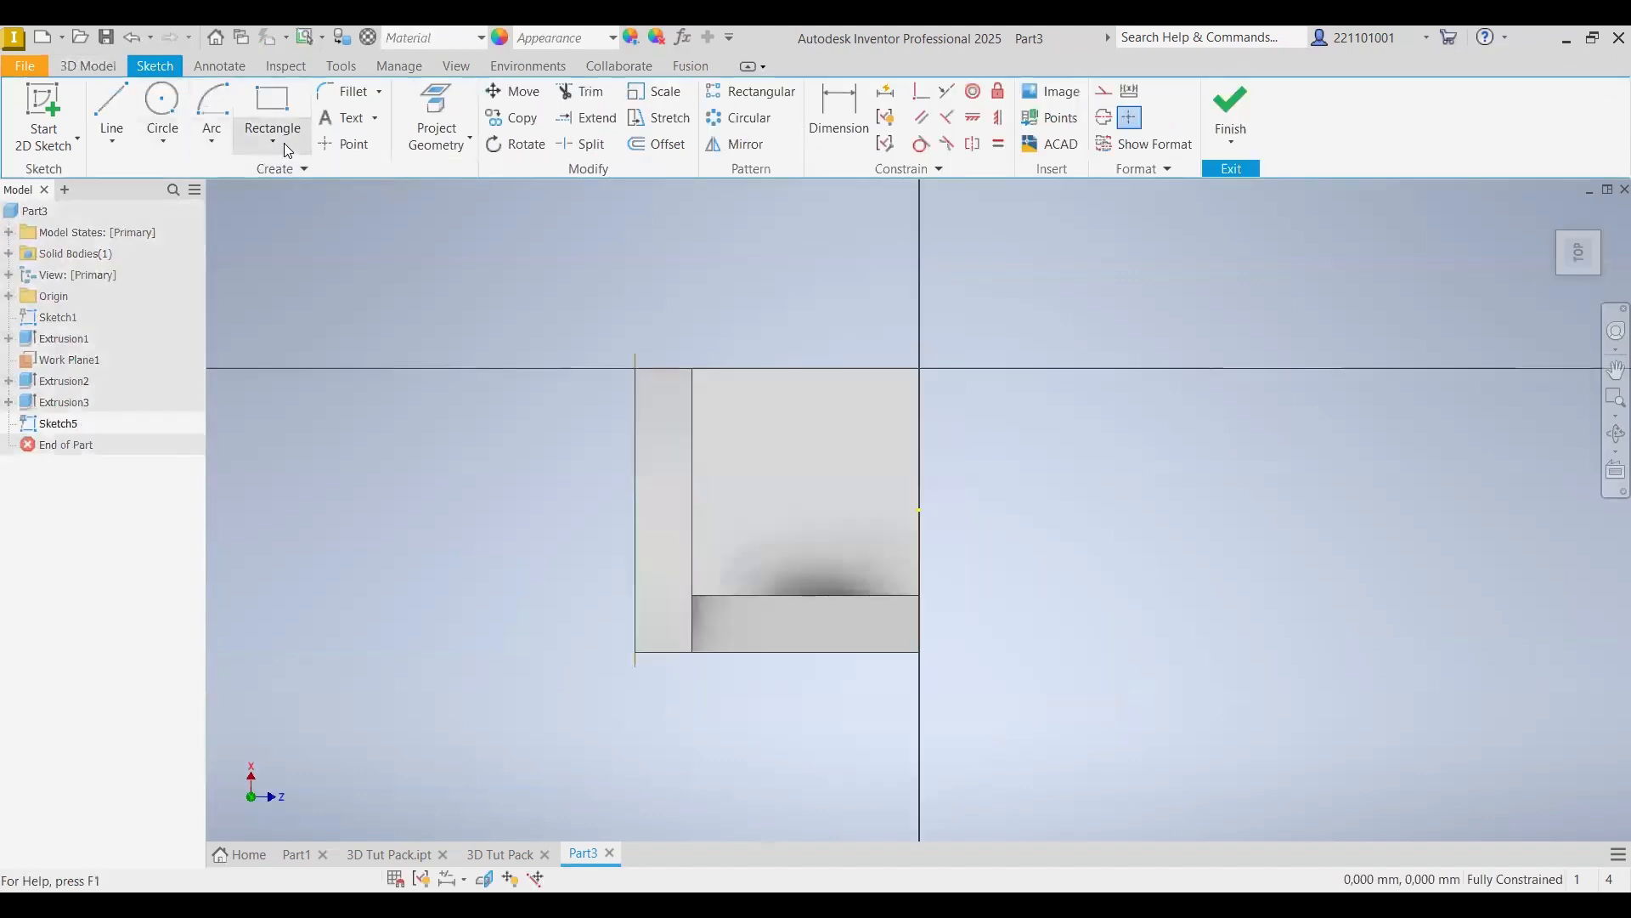
pyautogui.click(281, 141)
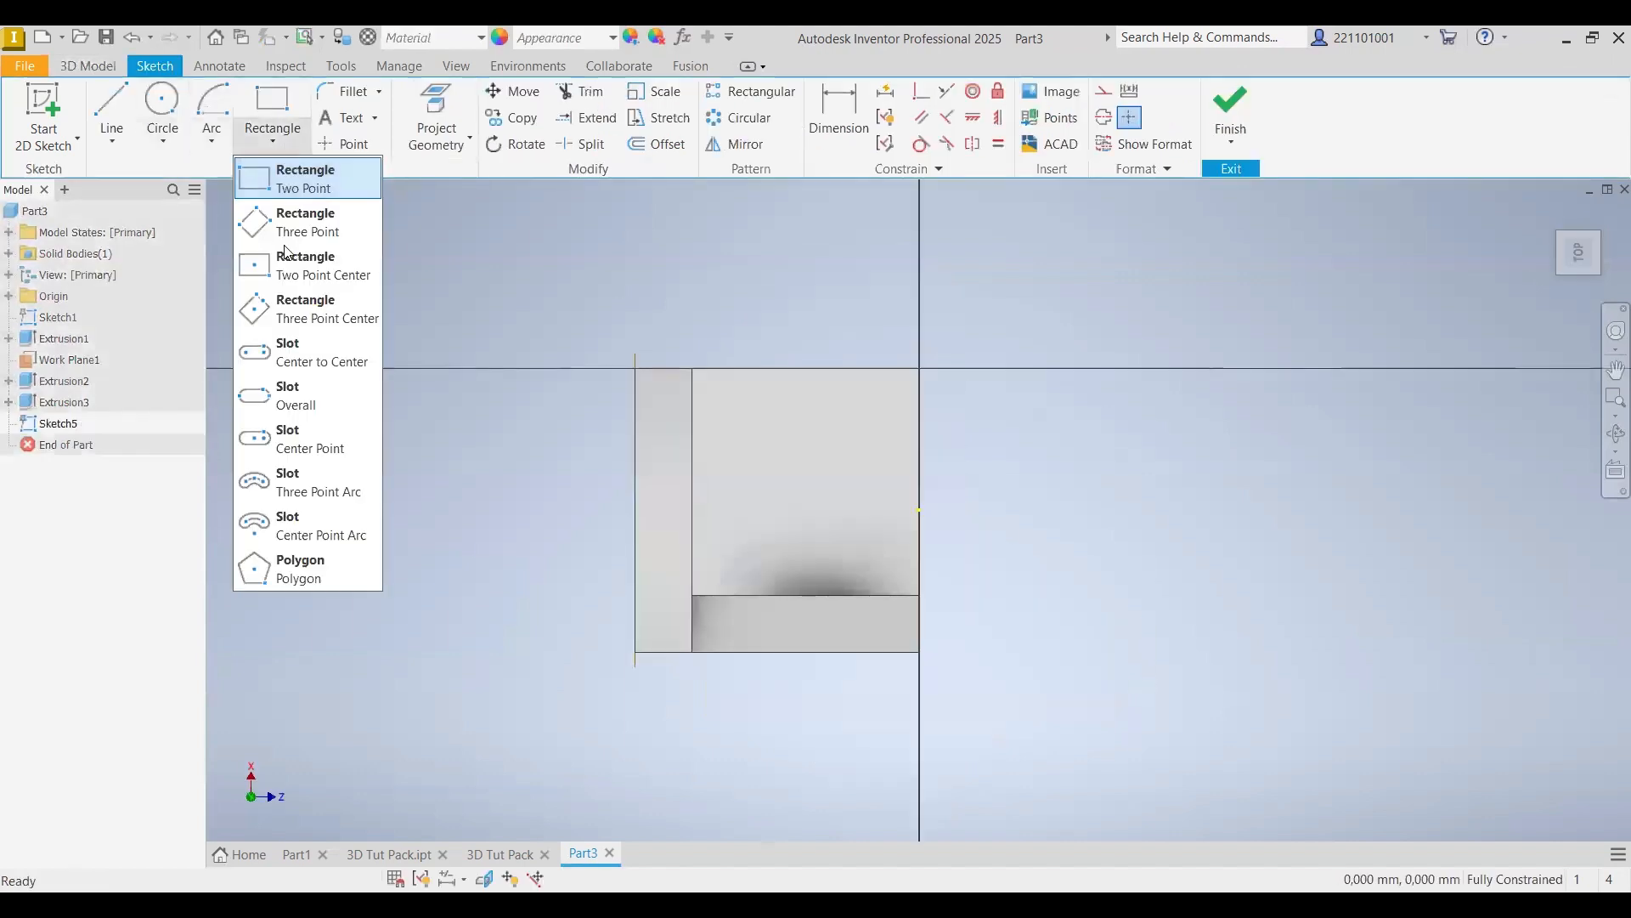
pyautogui.click(339, 561)
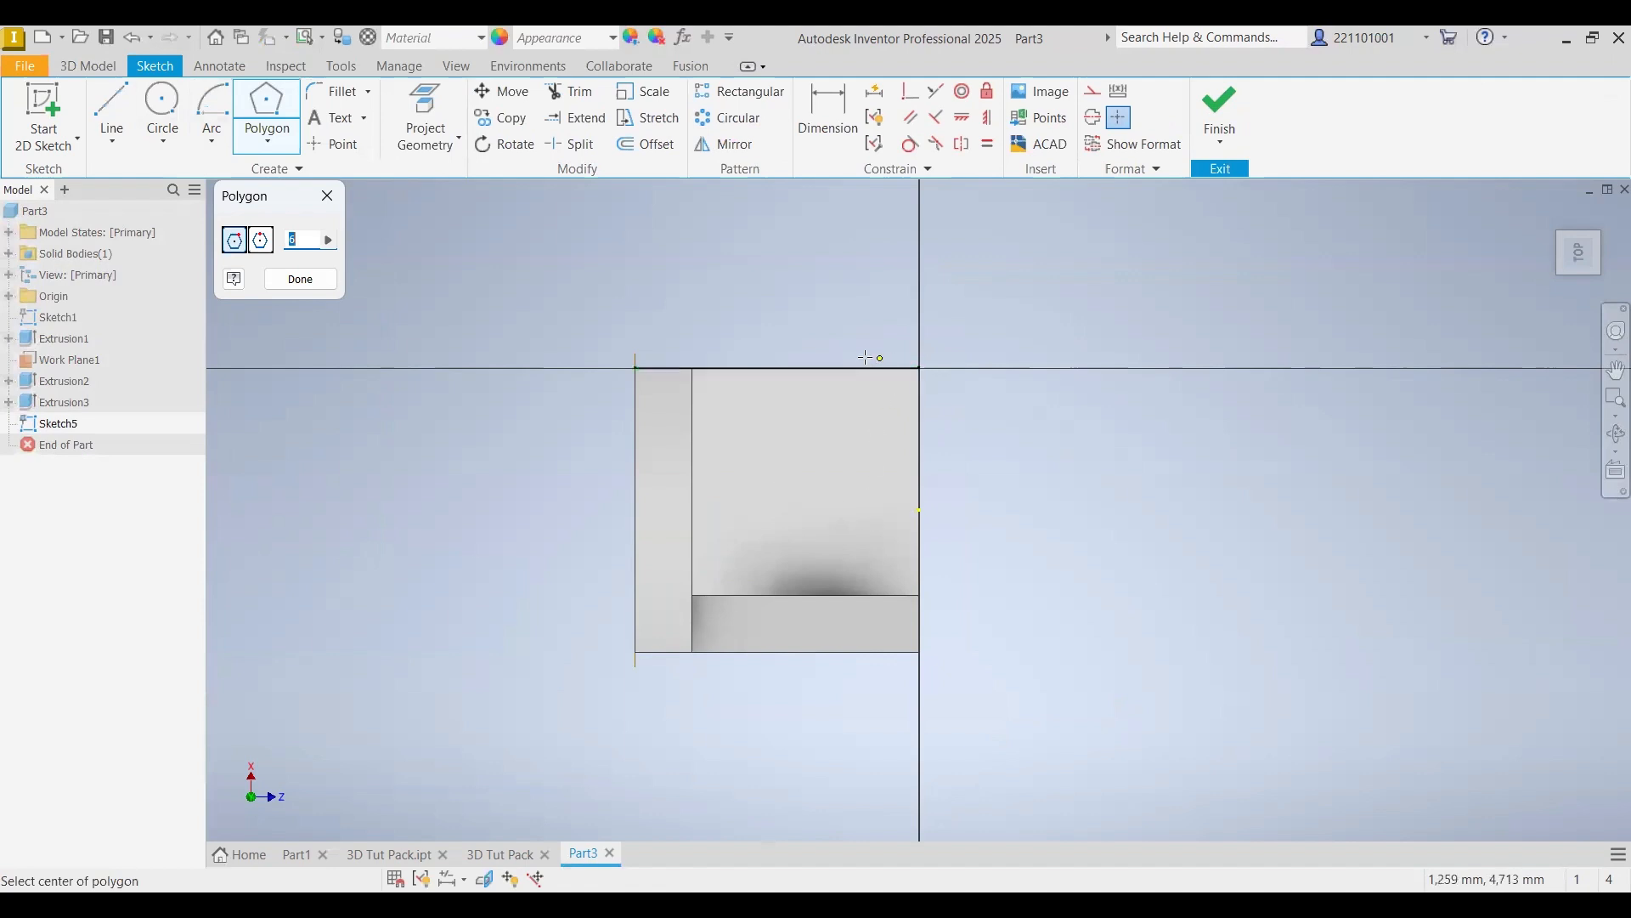
pyautogui.click(825, 459)
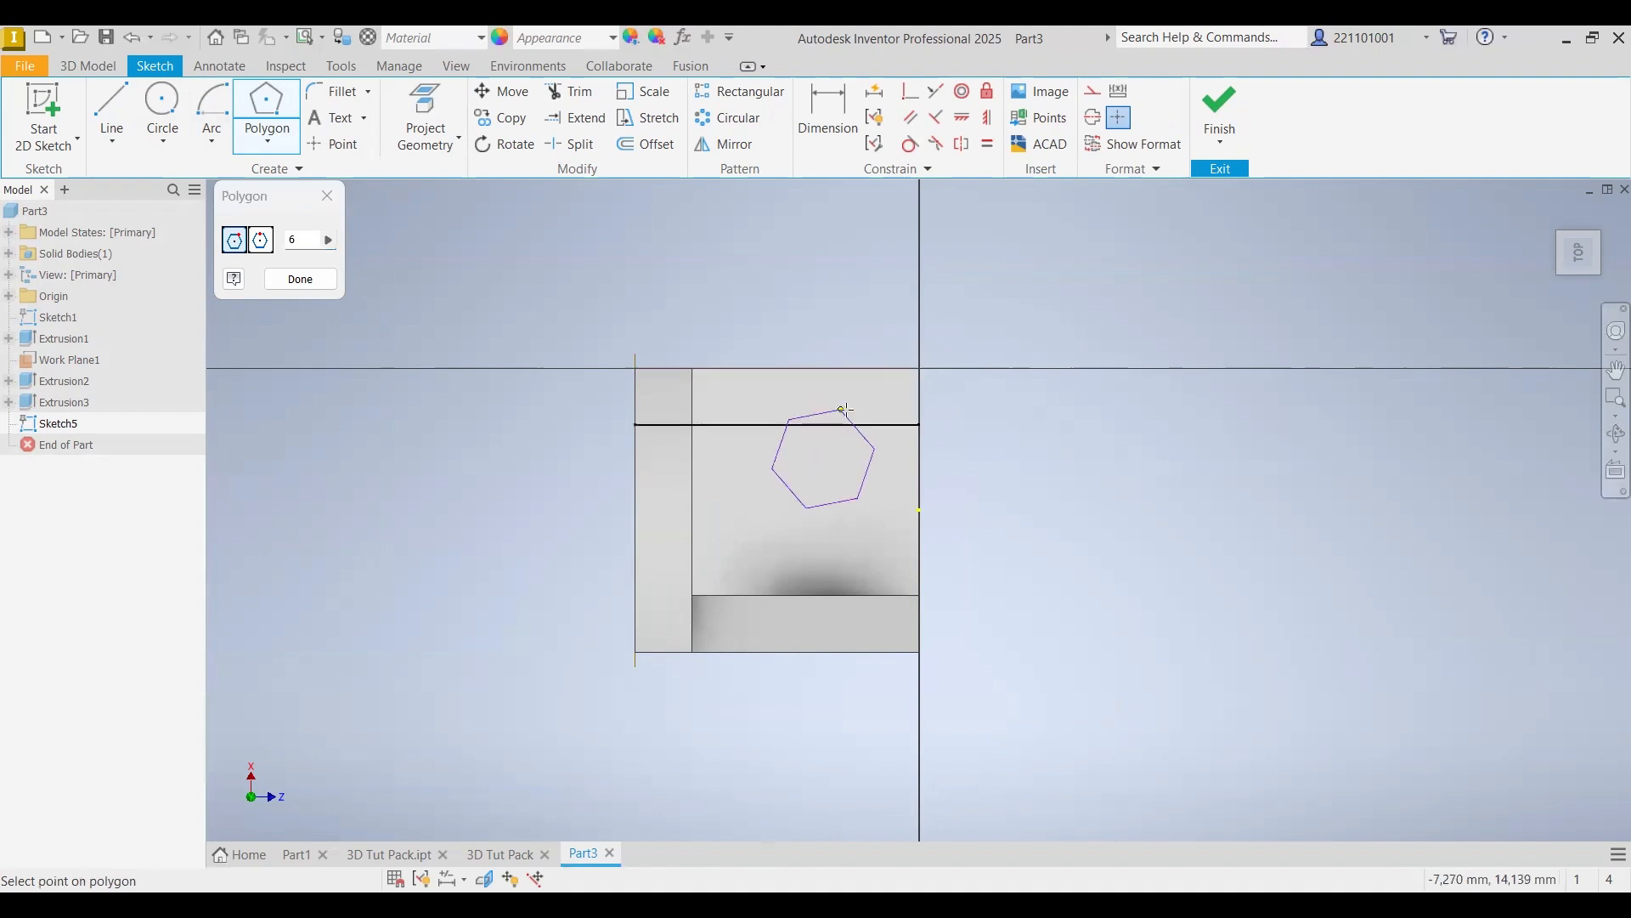
pyautogui.click(886, 460)
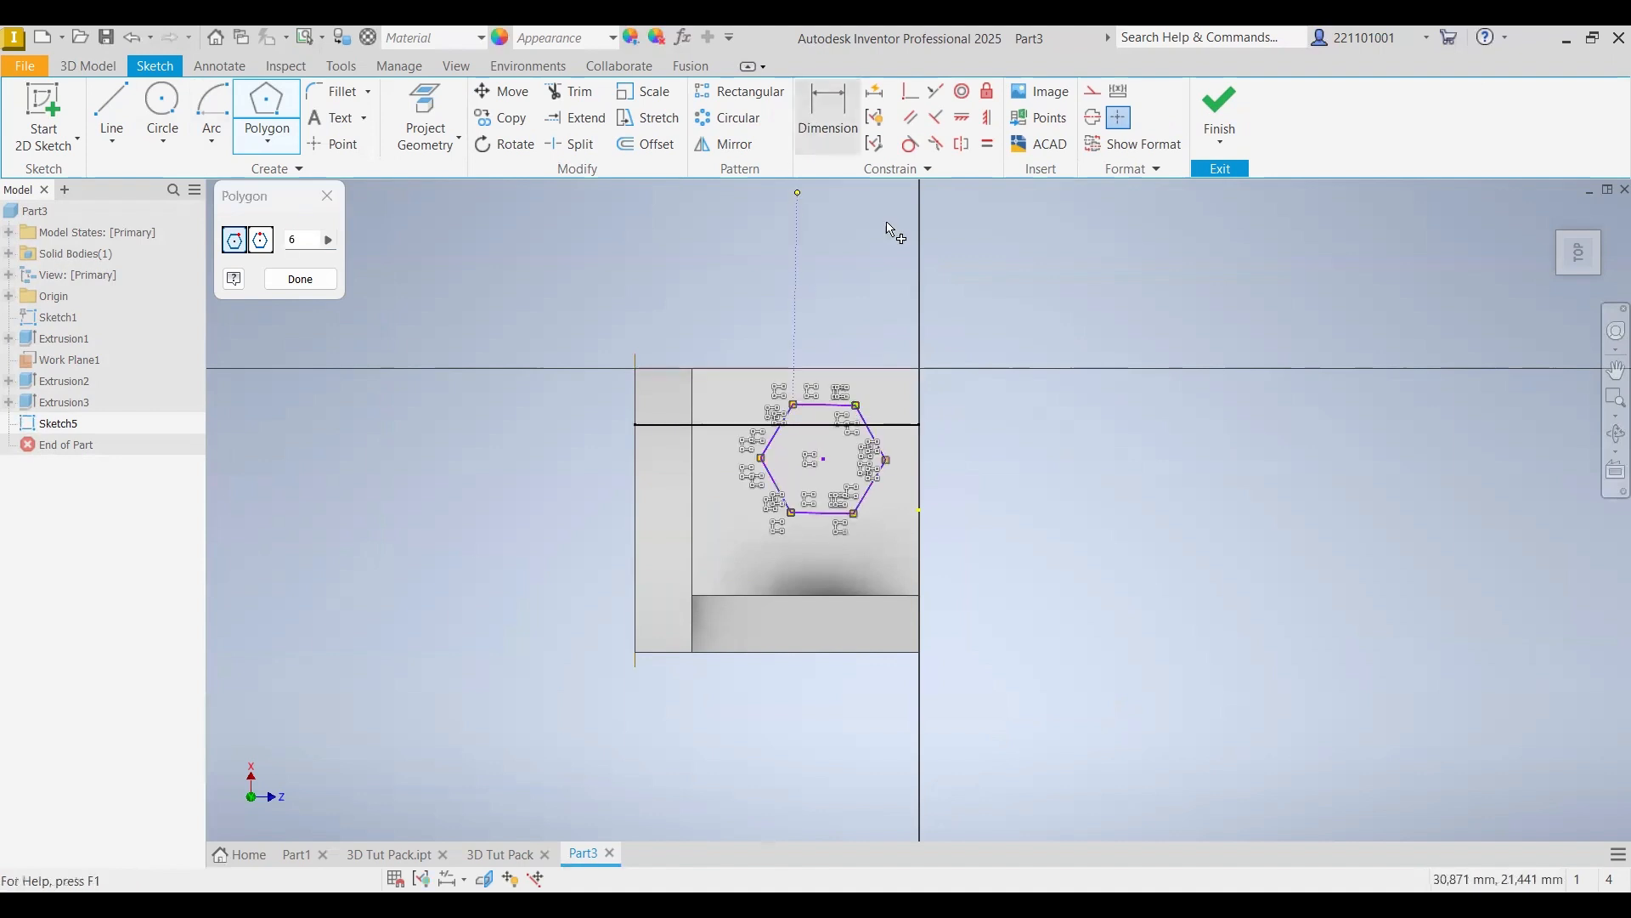
# - Dimension the hexagon's side length and set it to 15 mm
pyautogui.click(829, 127)
pyautogui.click(837, 399)
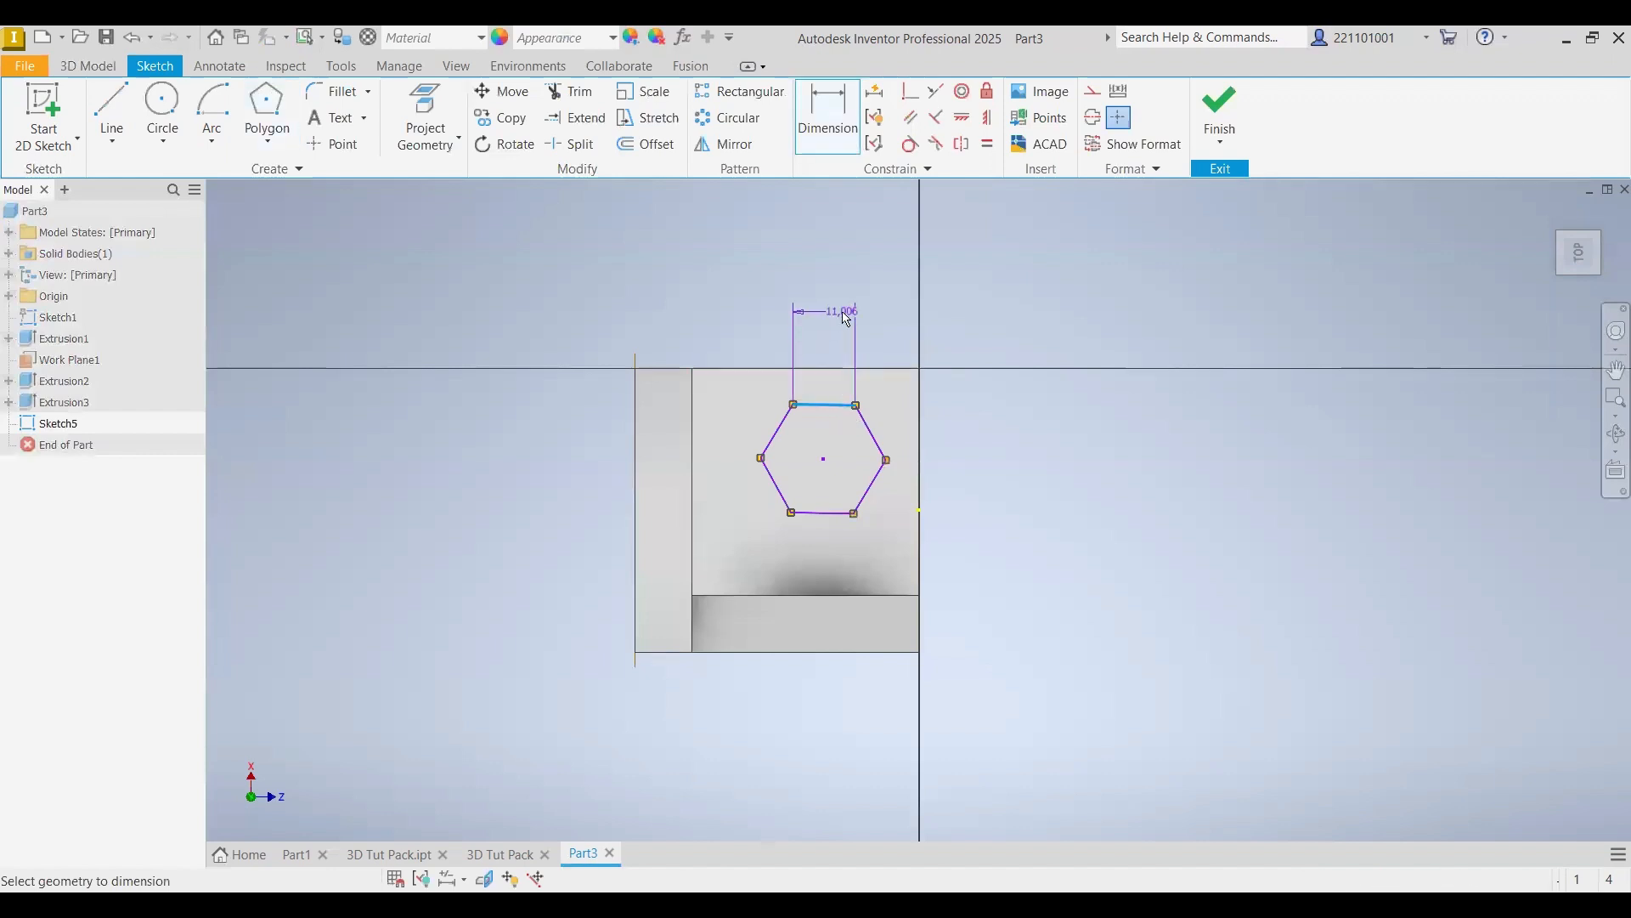
pyautogui.rightClick(822, 318)
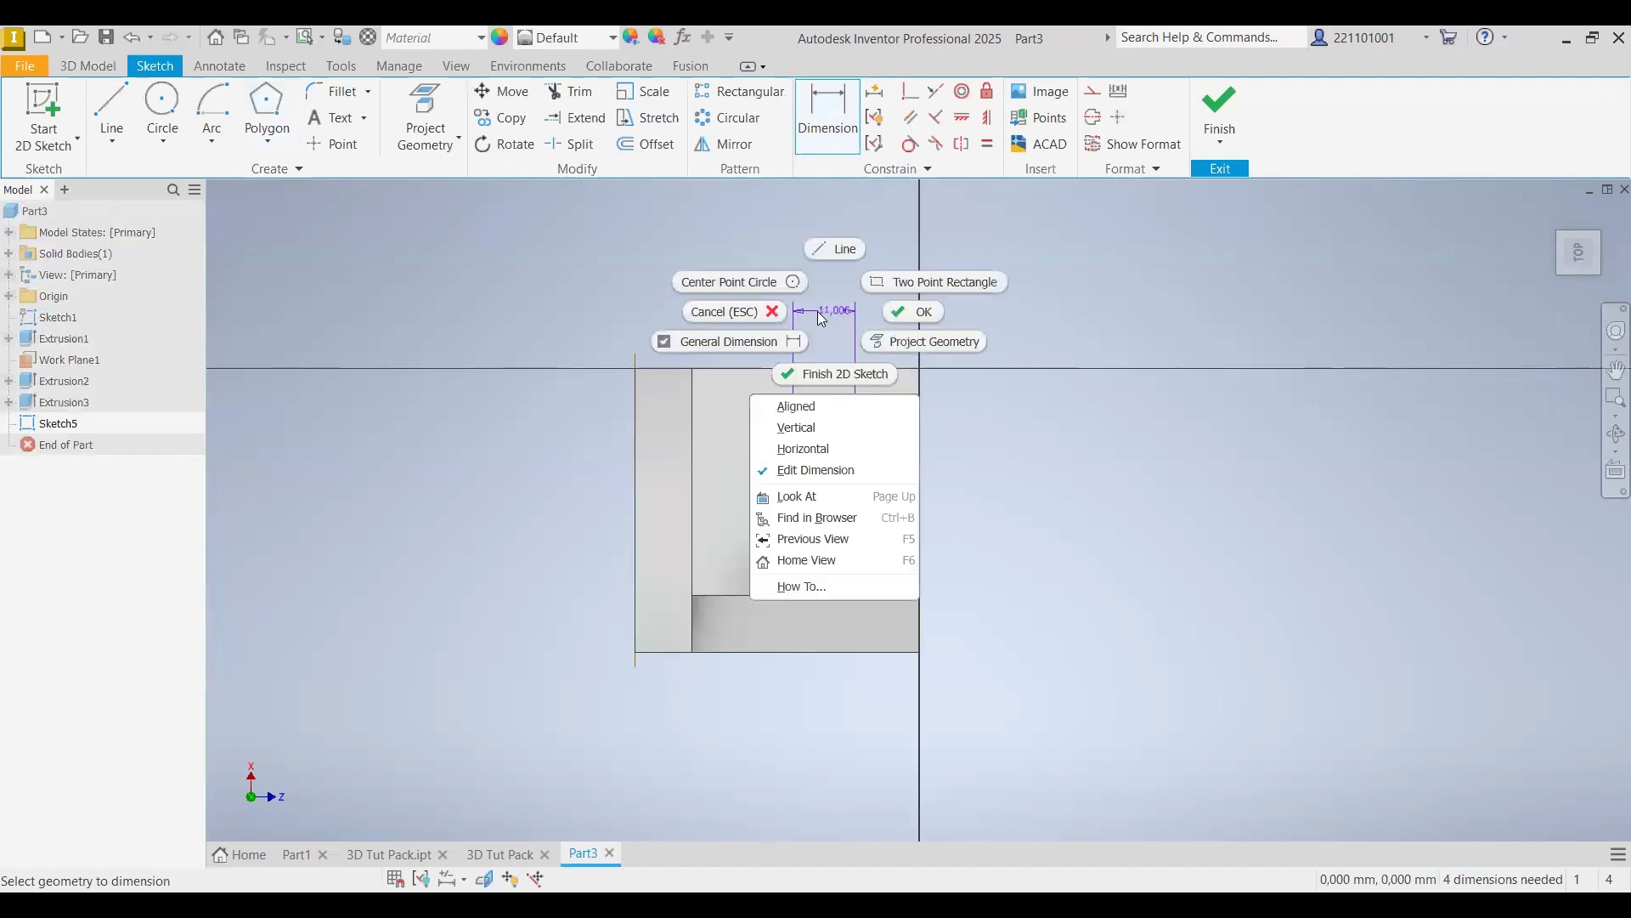
pyautogui.click(821, 319)
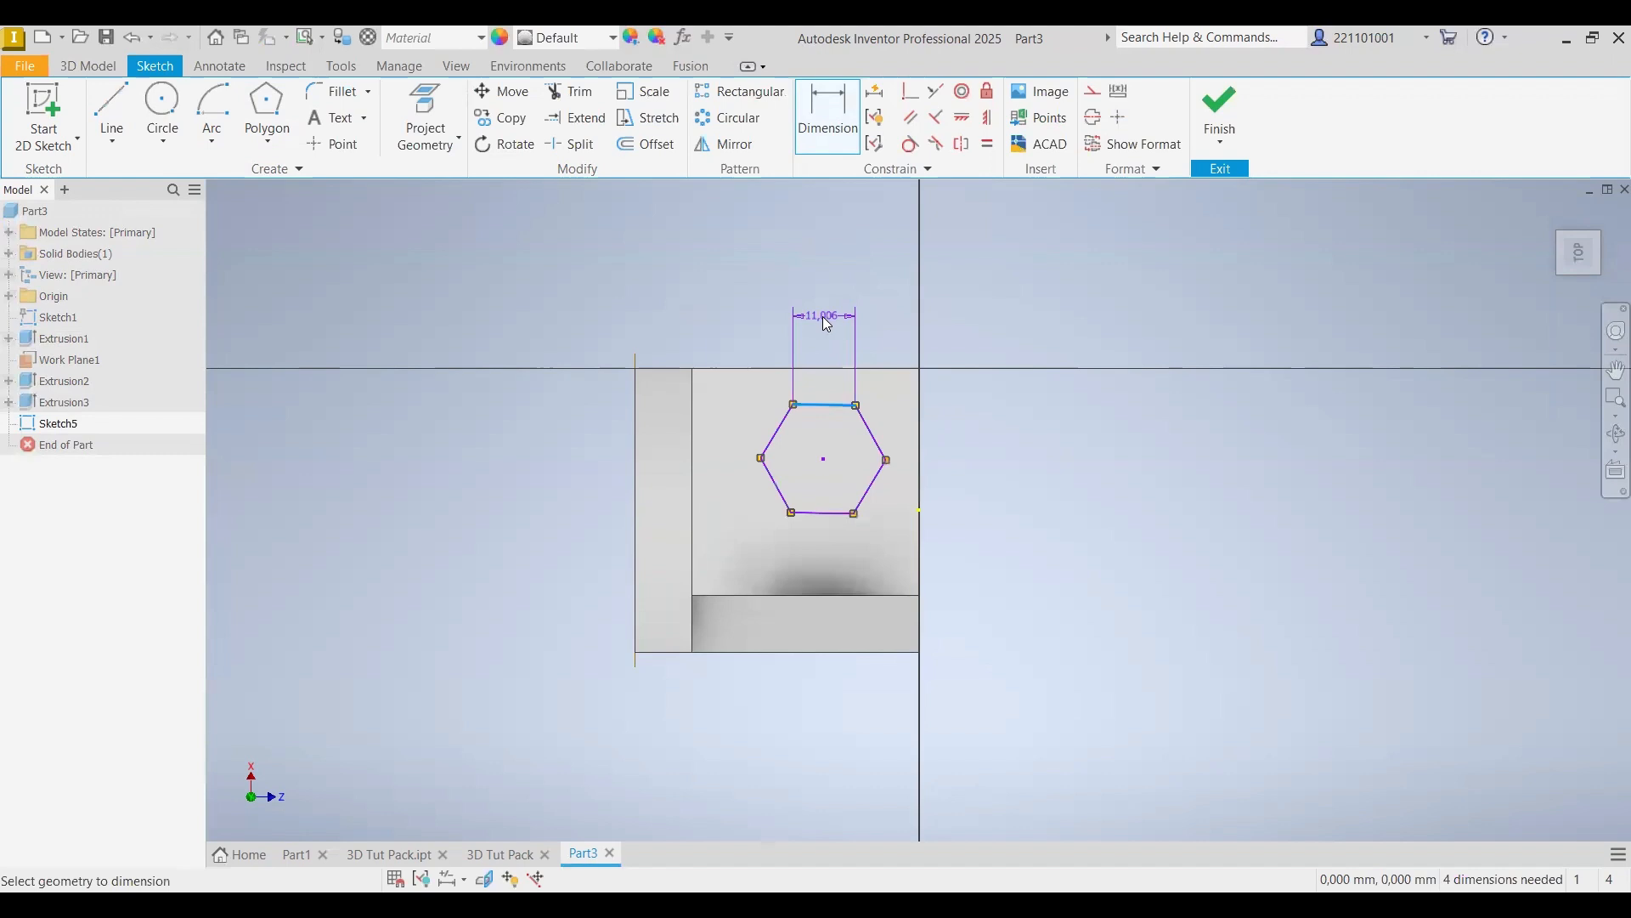
pyautogui.click(827, 324)
pyautogui.write('2')
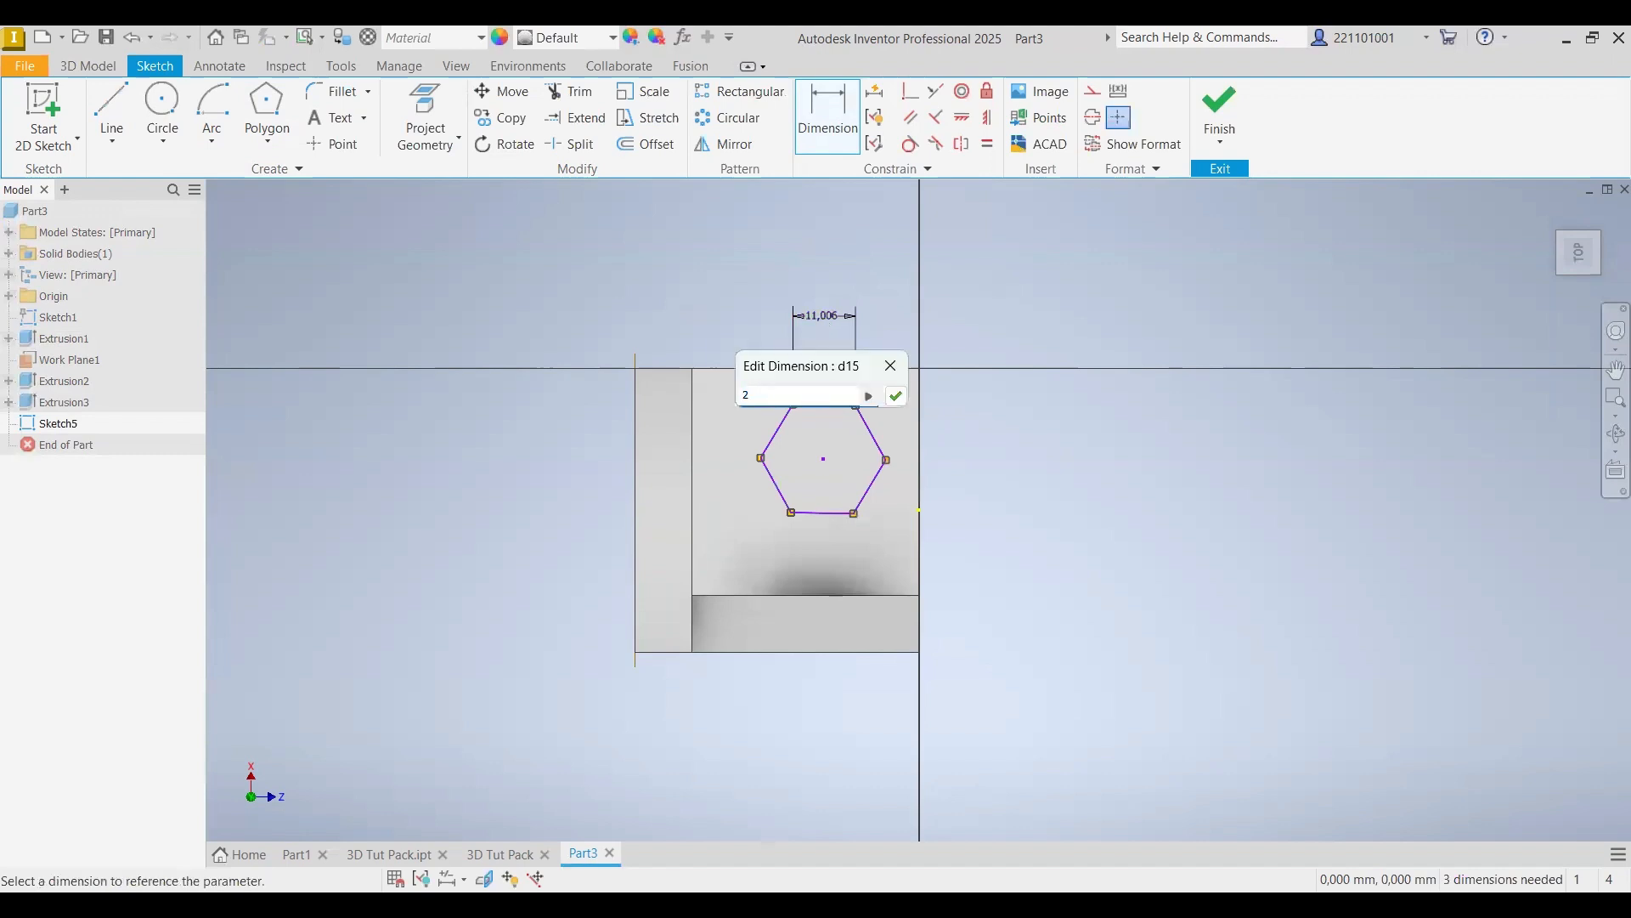
pyautogui.press('BackSpace')
pyautogui.write('15')
pyautogui.press('Return')
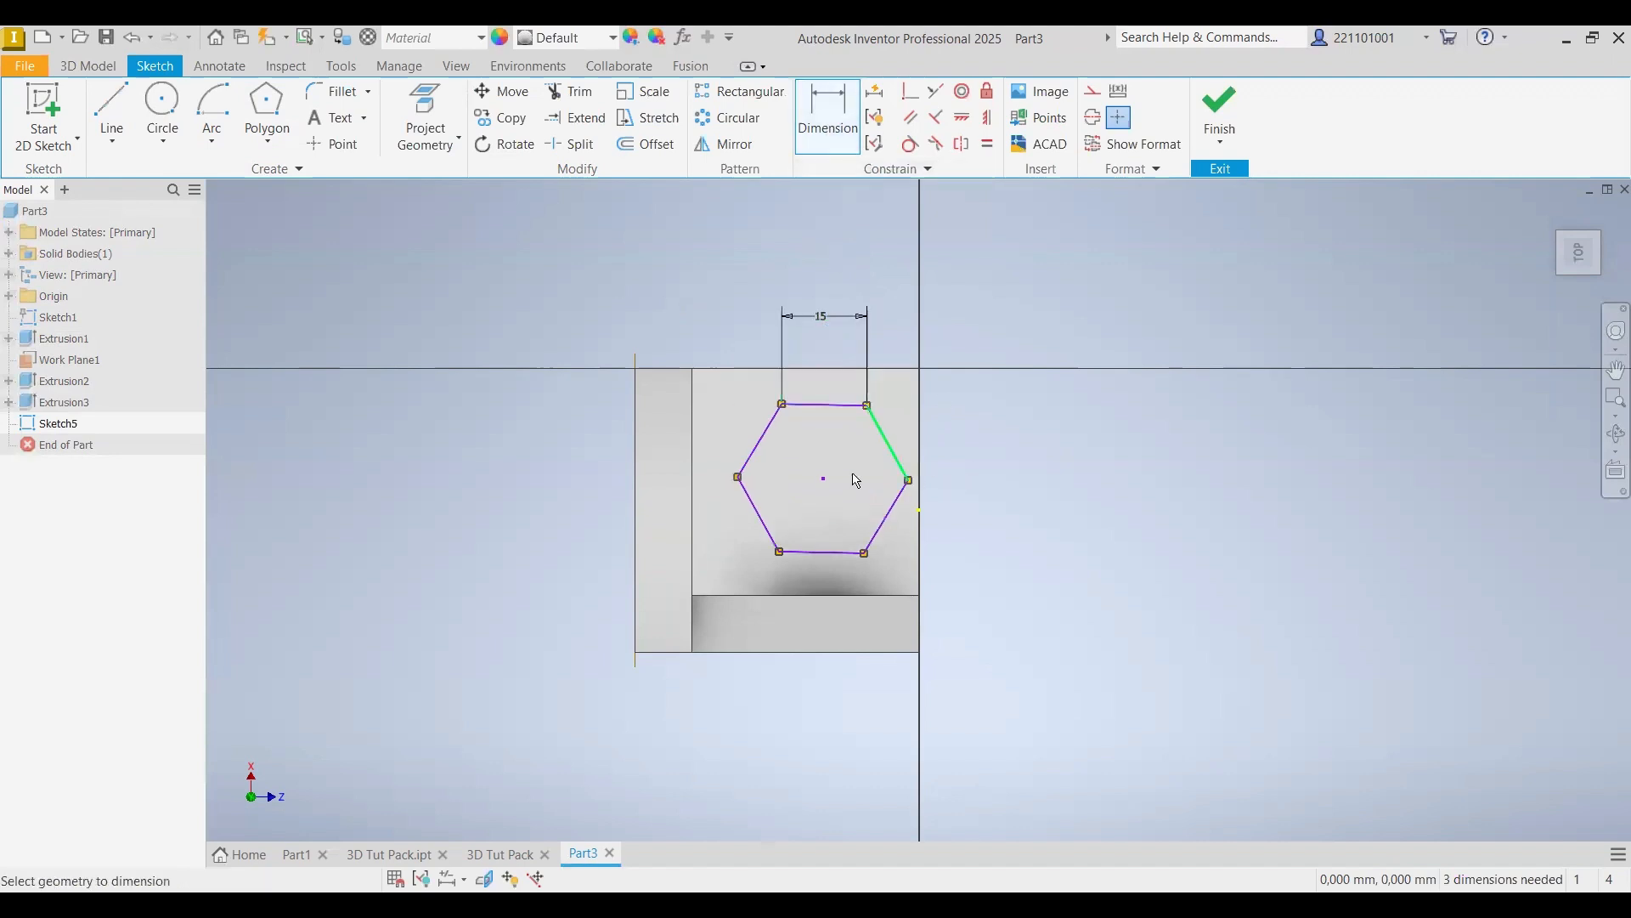
# - Locate the hexagon's centre 20 mm from the base's side edge opposite the rib and 20 mm from its front edge
pyautogui.click(832, 373)
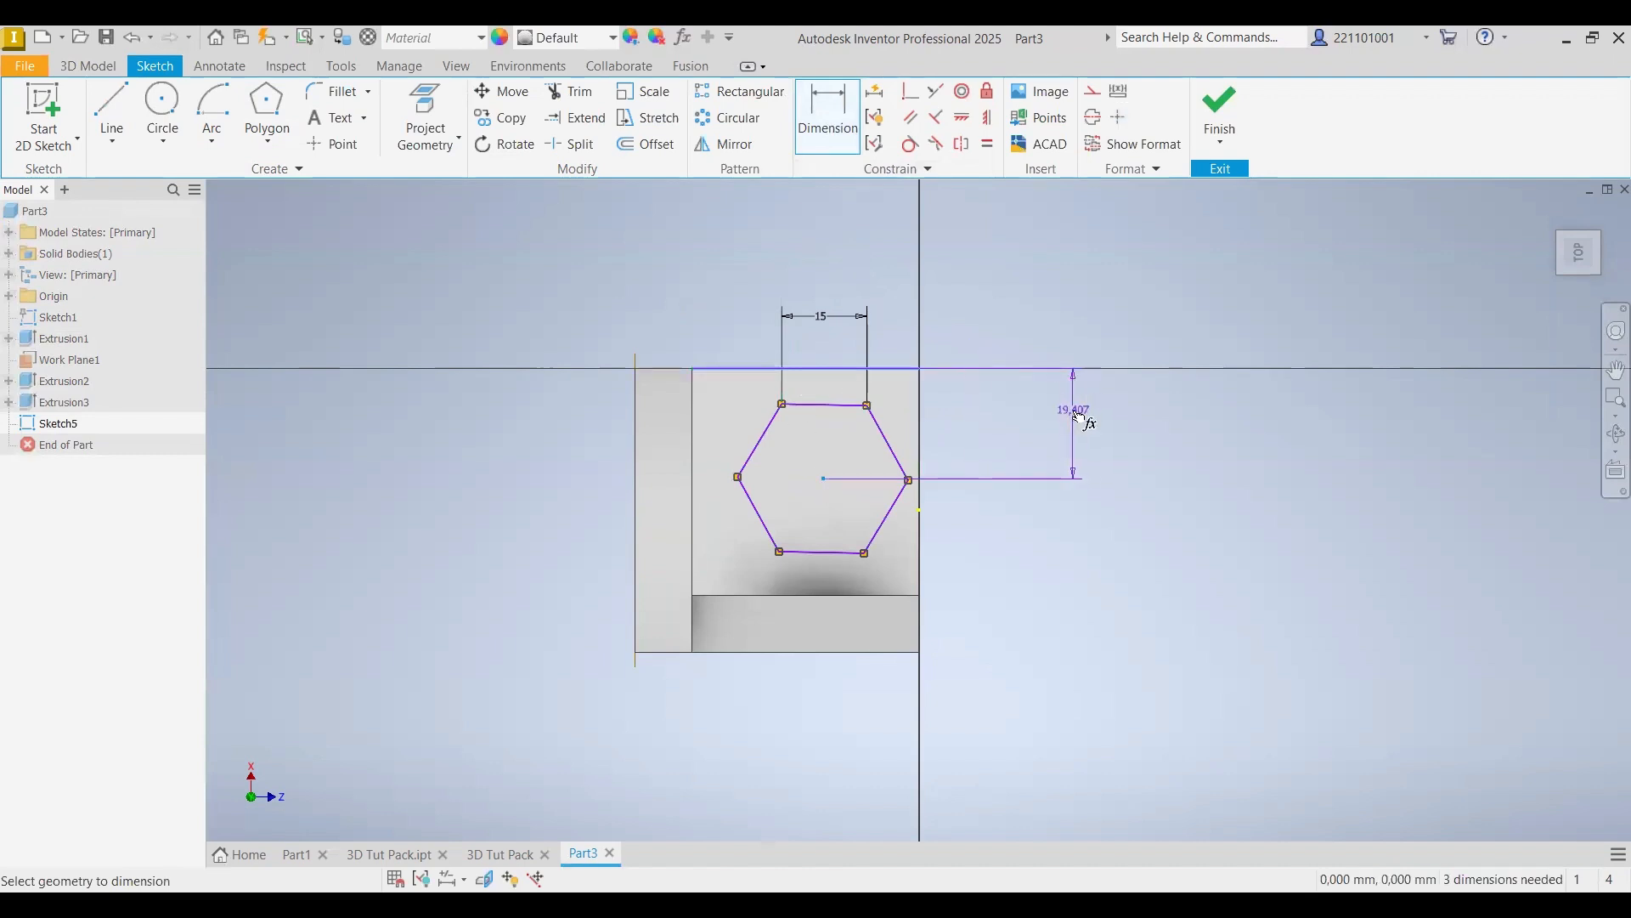
pyautogui.click(1077, 414)
pyautogui.write('20')
pyautogui.press('Return')
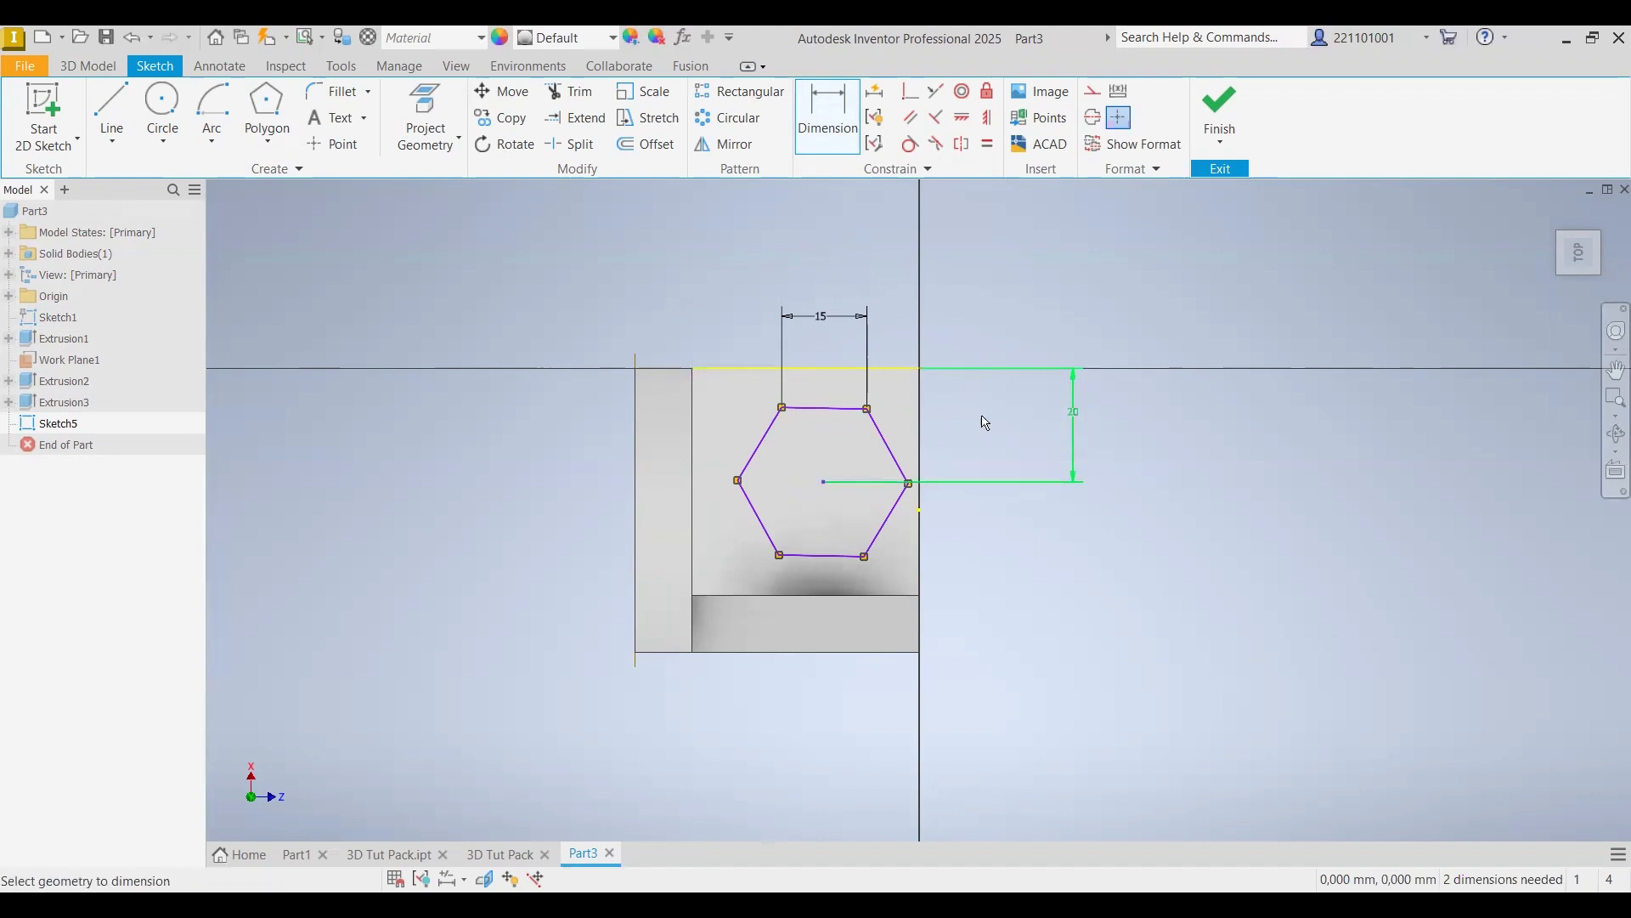
pyautogui.click(918, 442)
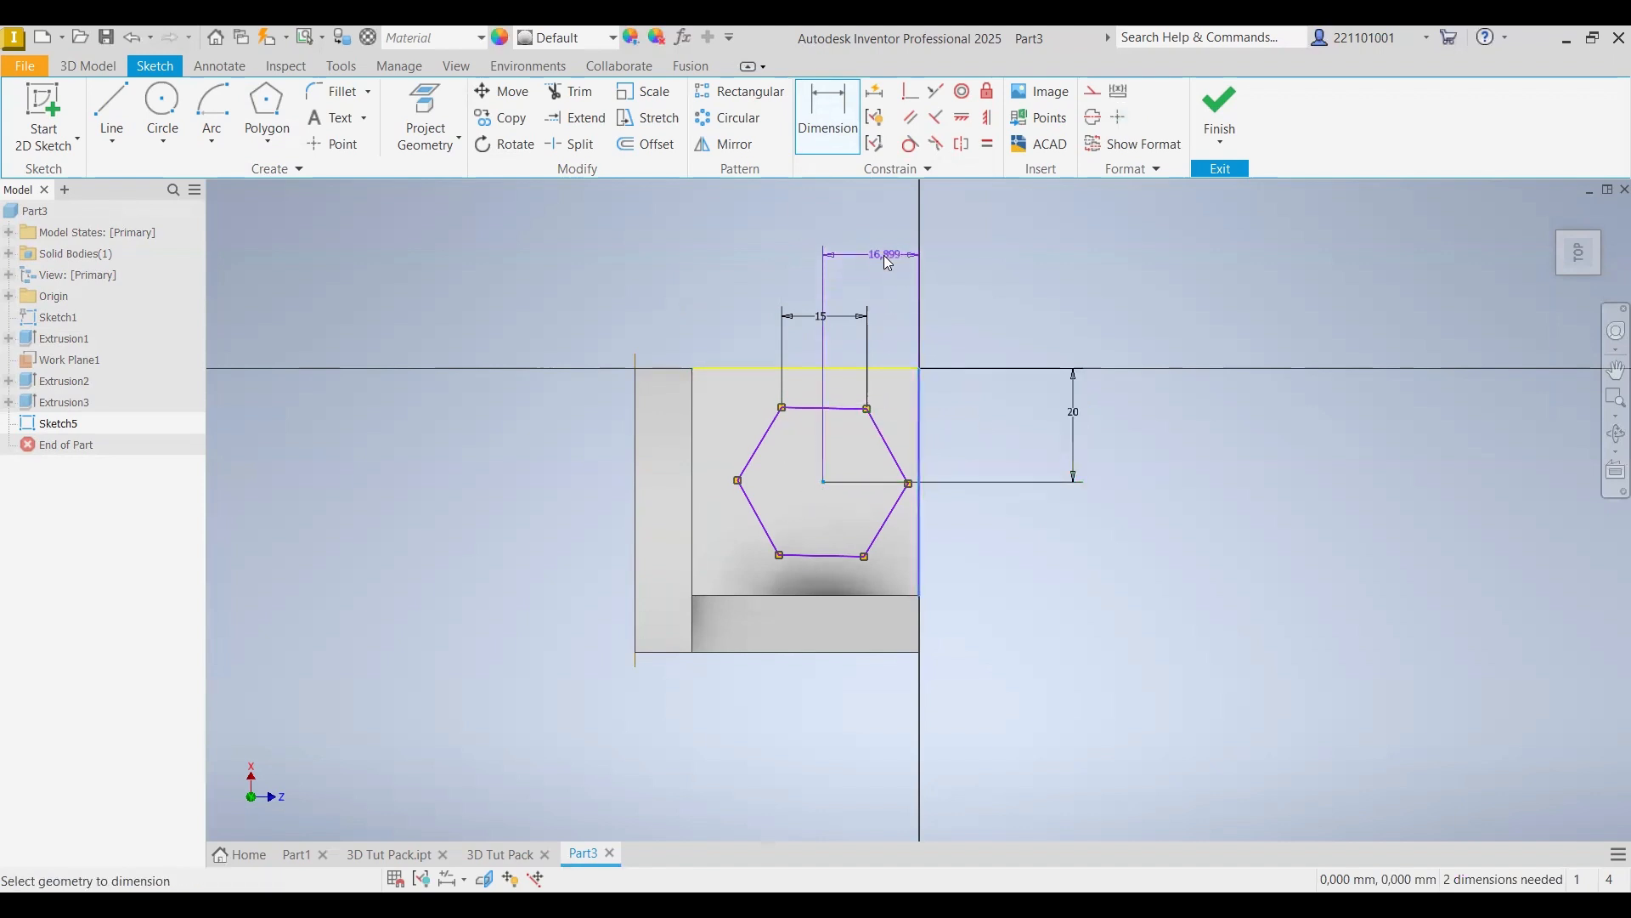
pyautogui.click(888, 263)
pyautogui.write('20')
pyautogui.press('Return')
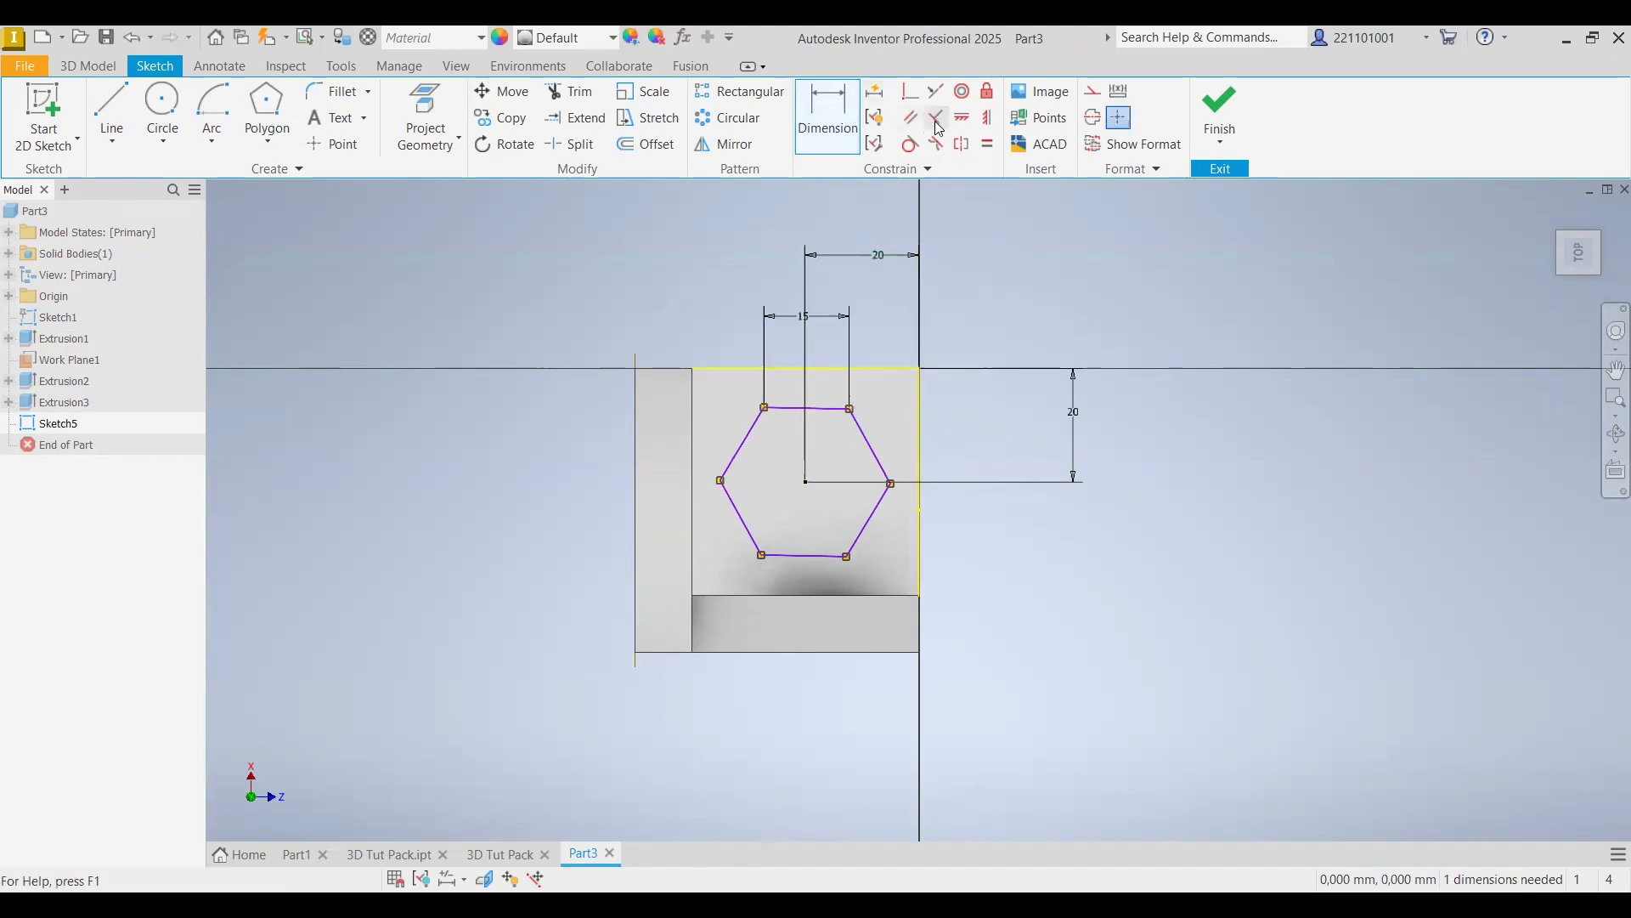
# - Constrain the hexagon's side nearest the base's open side edge parallel to that edge
pyautogui.click(911, 118)
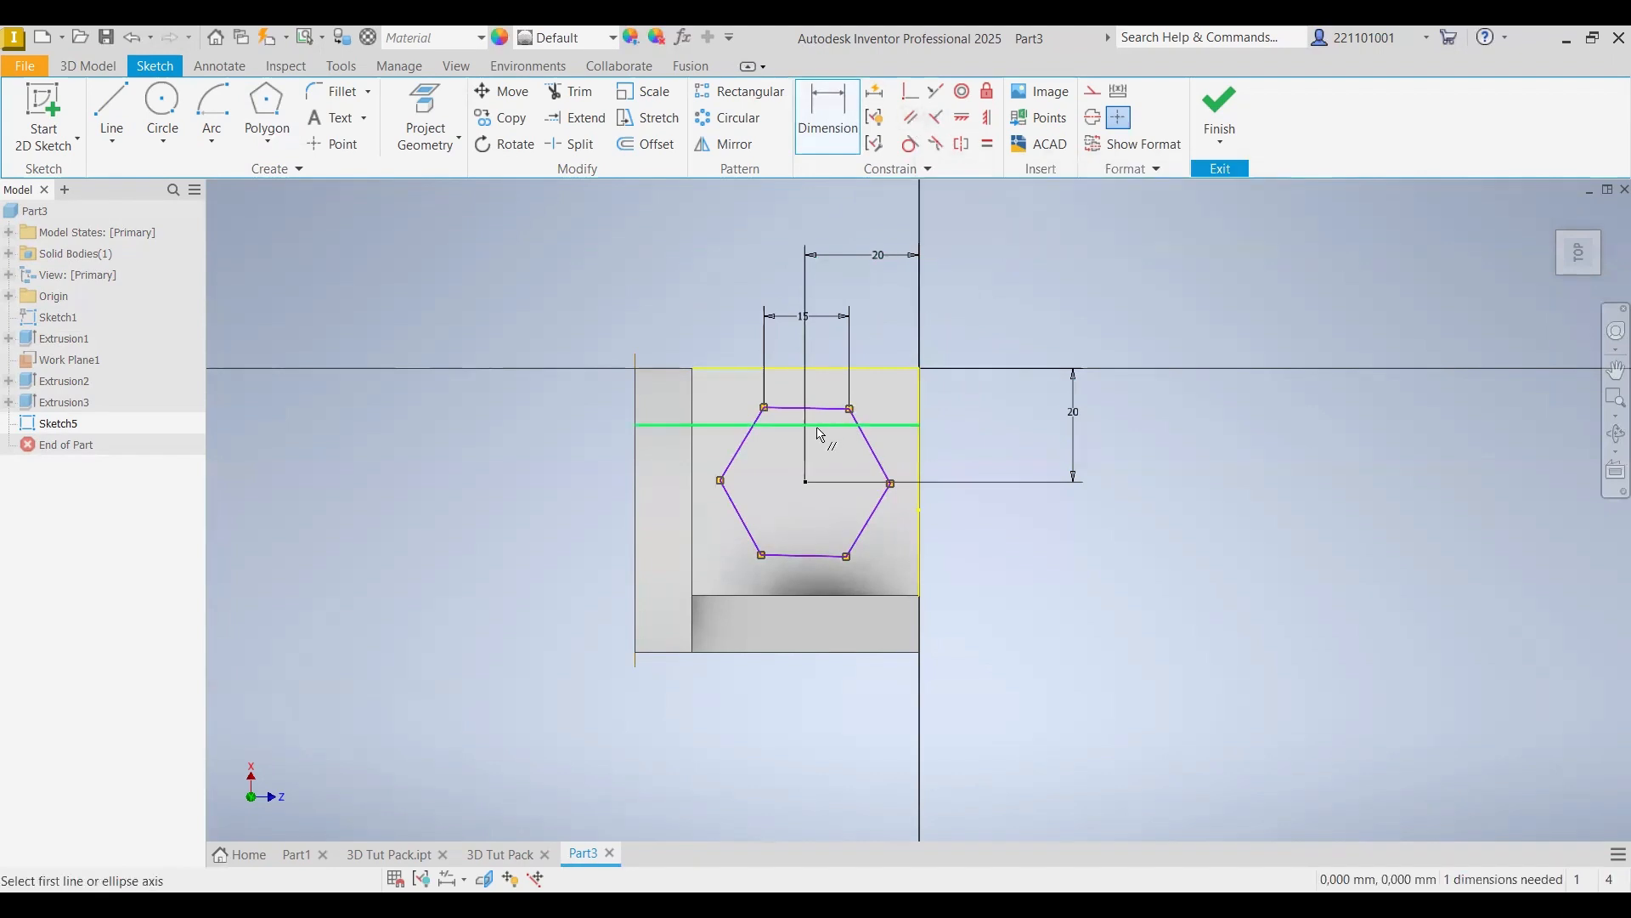
pyautogui.click(829, 409)
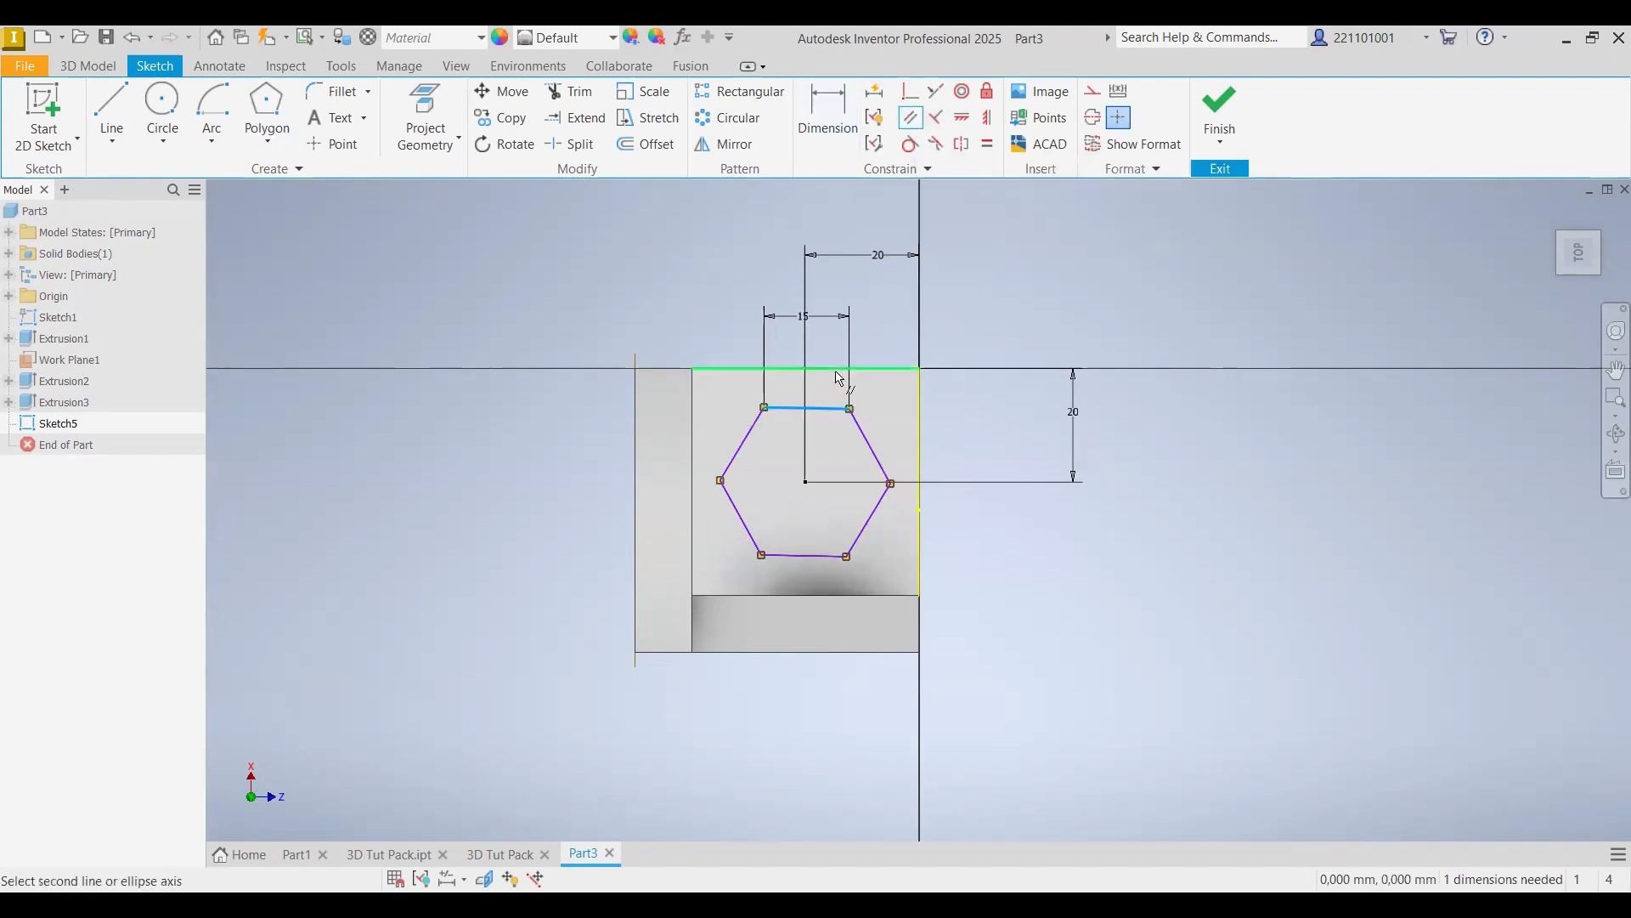
pyautogui.click(837, 372)
pyautogui.rightClick(897, 326)
pyautogui.click(957, 322)
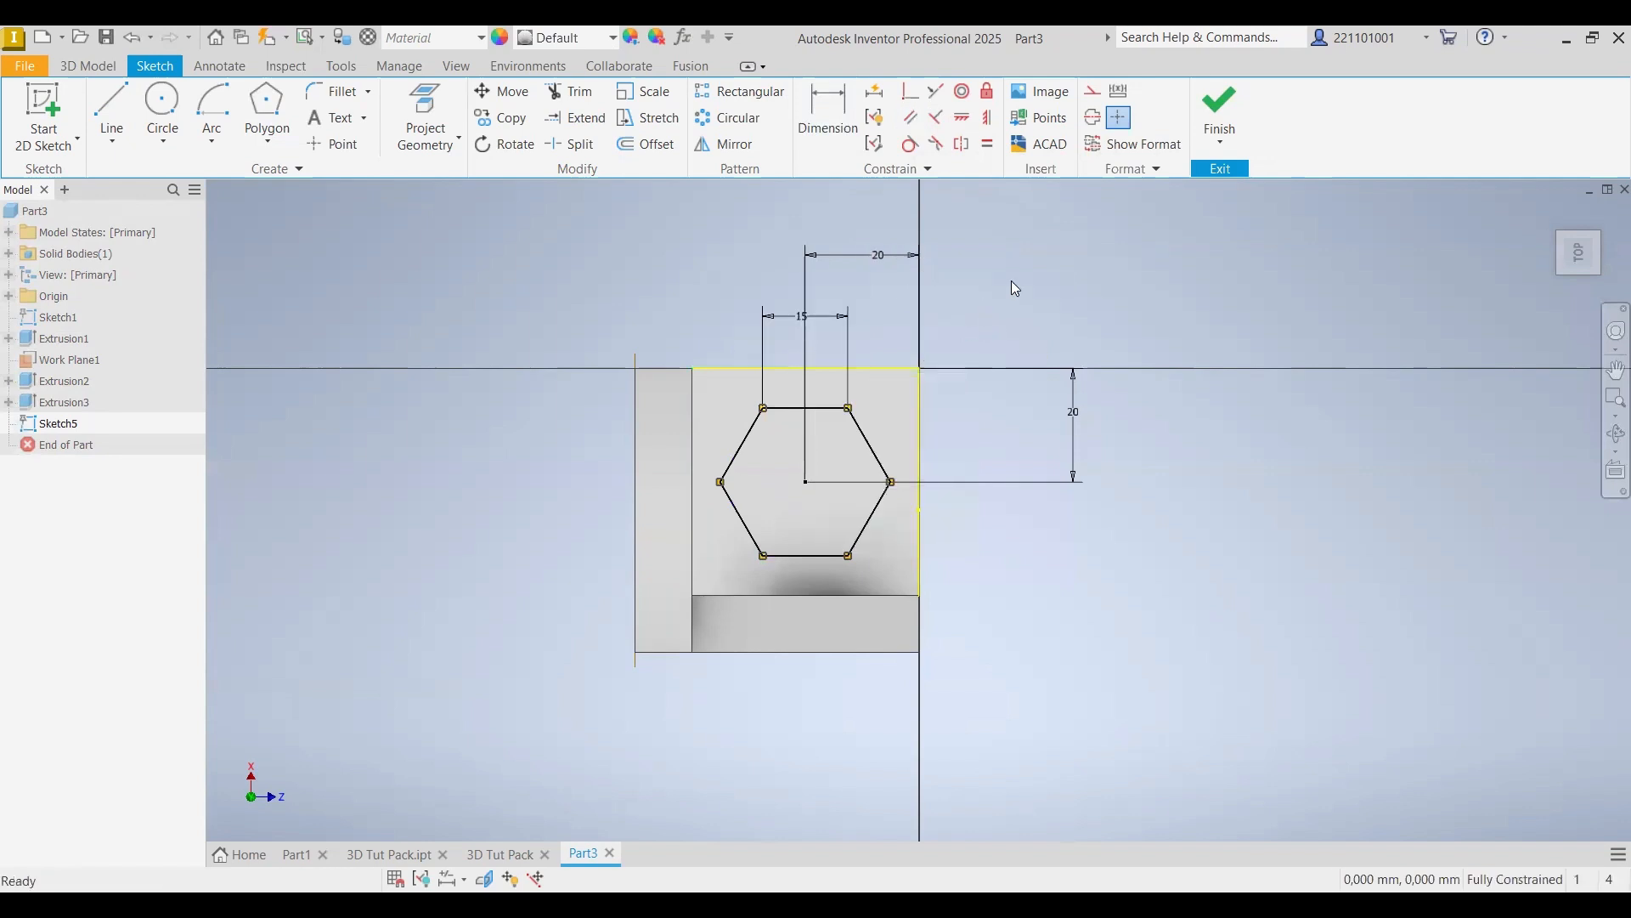
# - Finish the sketch and set up a through-all cut extrusion of the hexagon down into the base, viewed from the front
pyautogui.click(1220, 109)
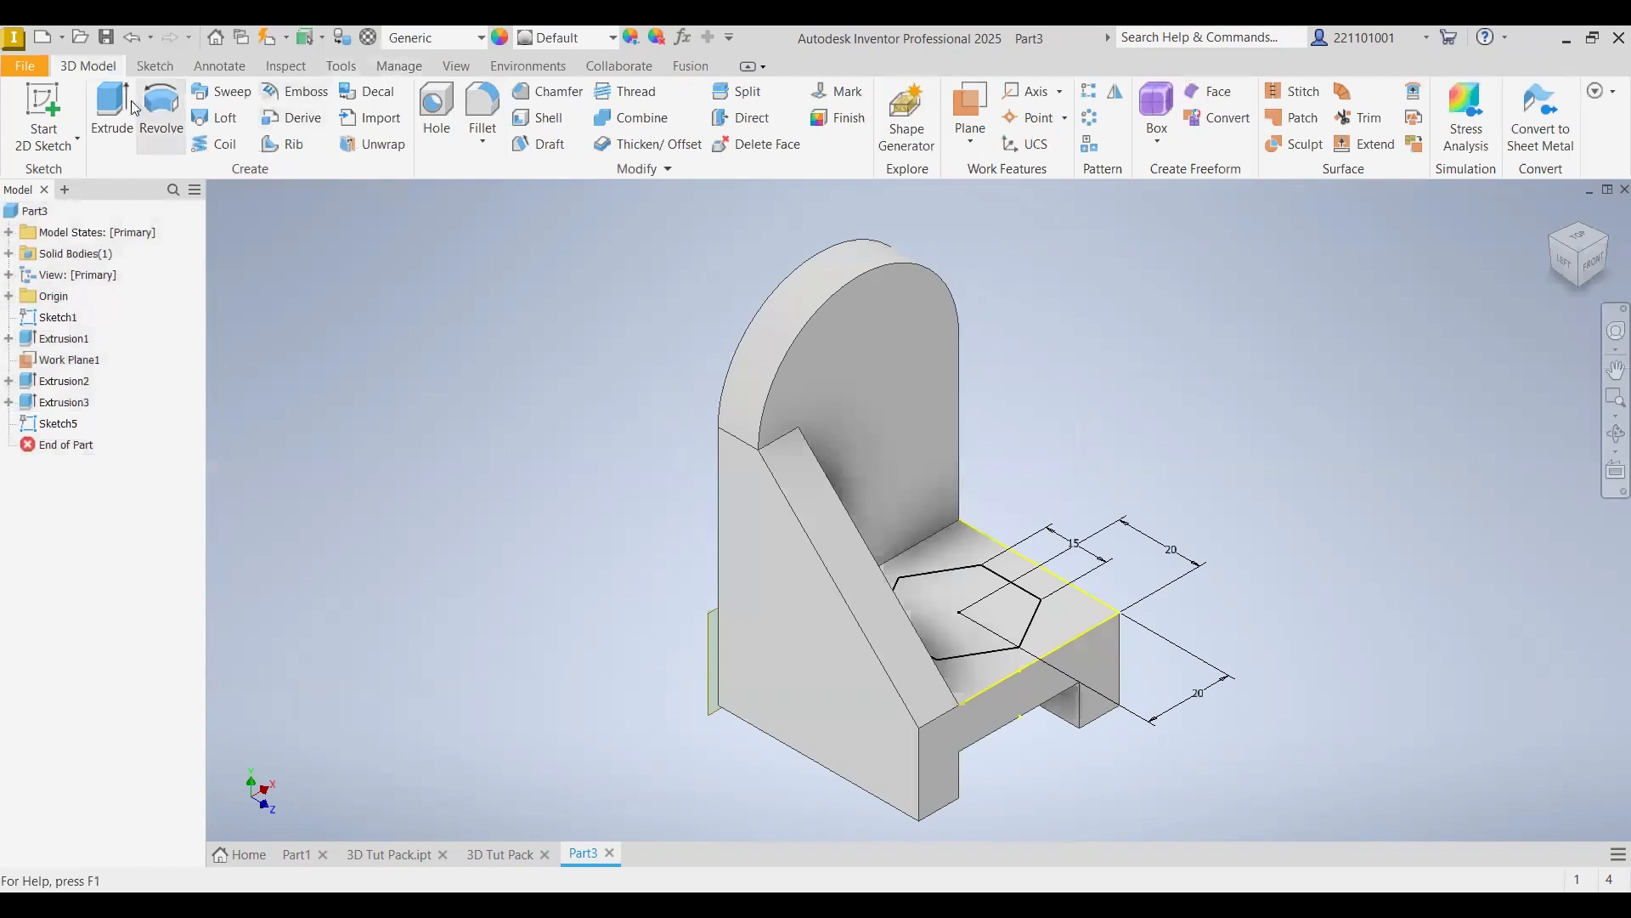
pyautogui.click(111, 109)
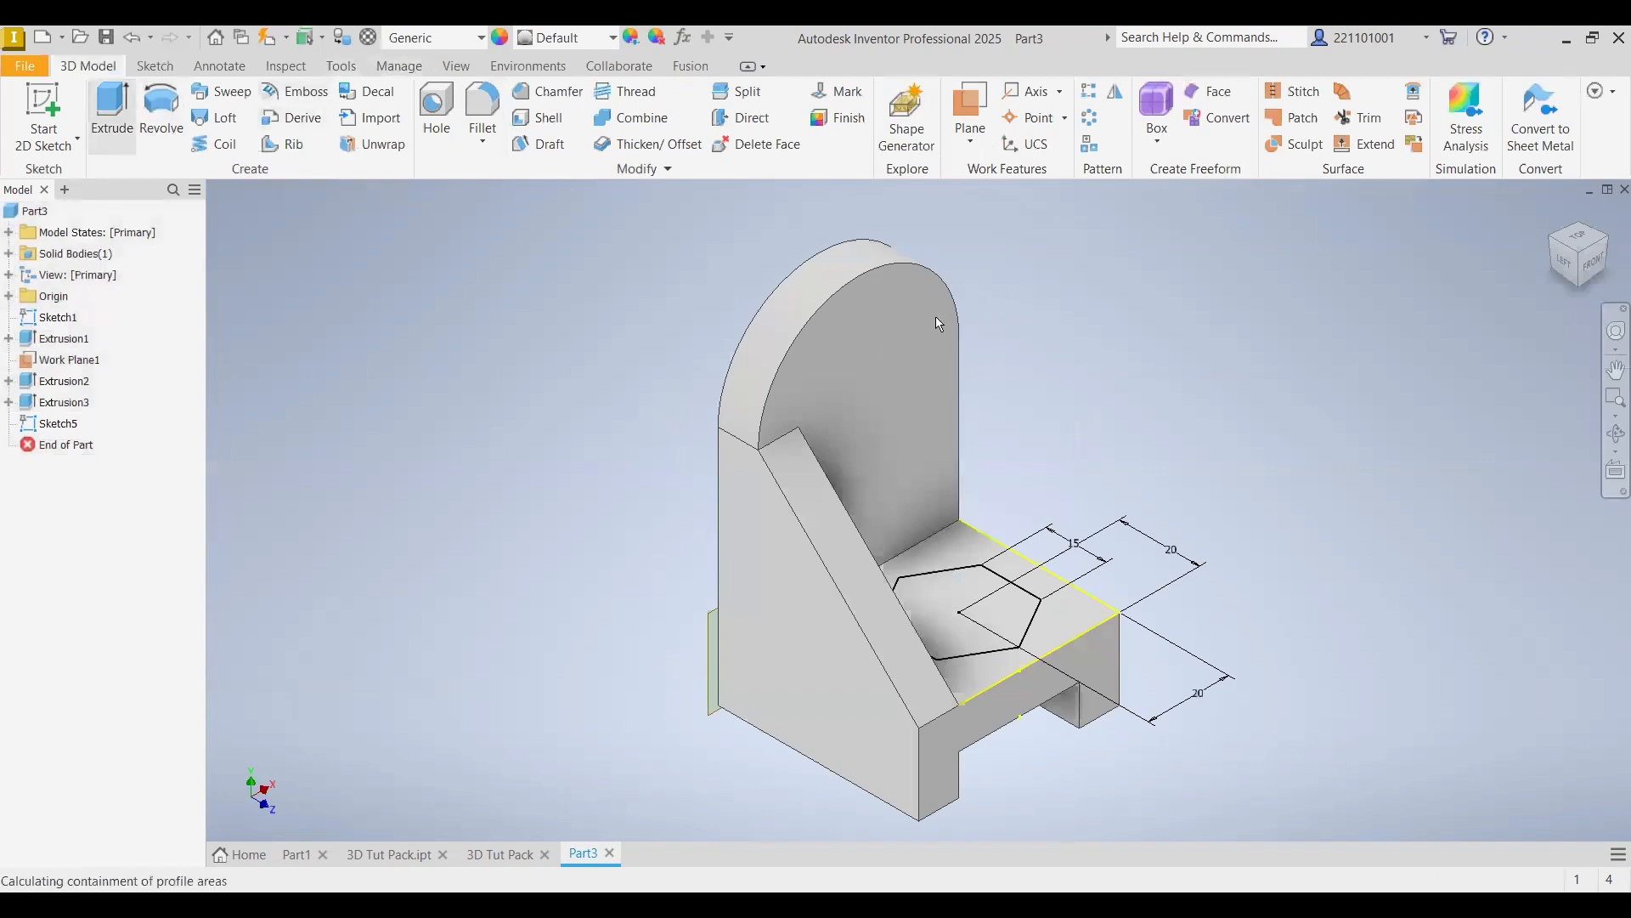
pyautogui.click(412, 391)
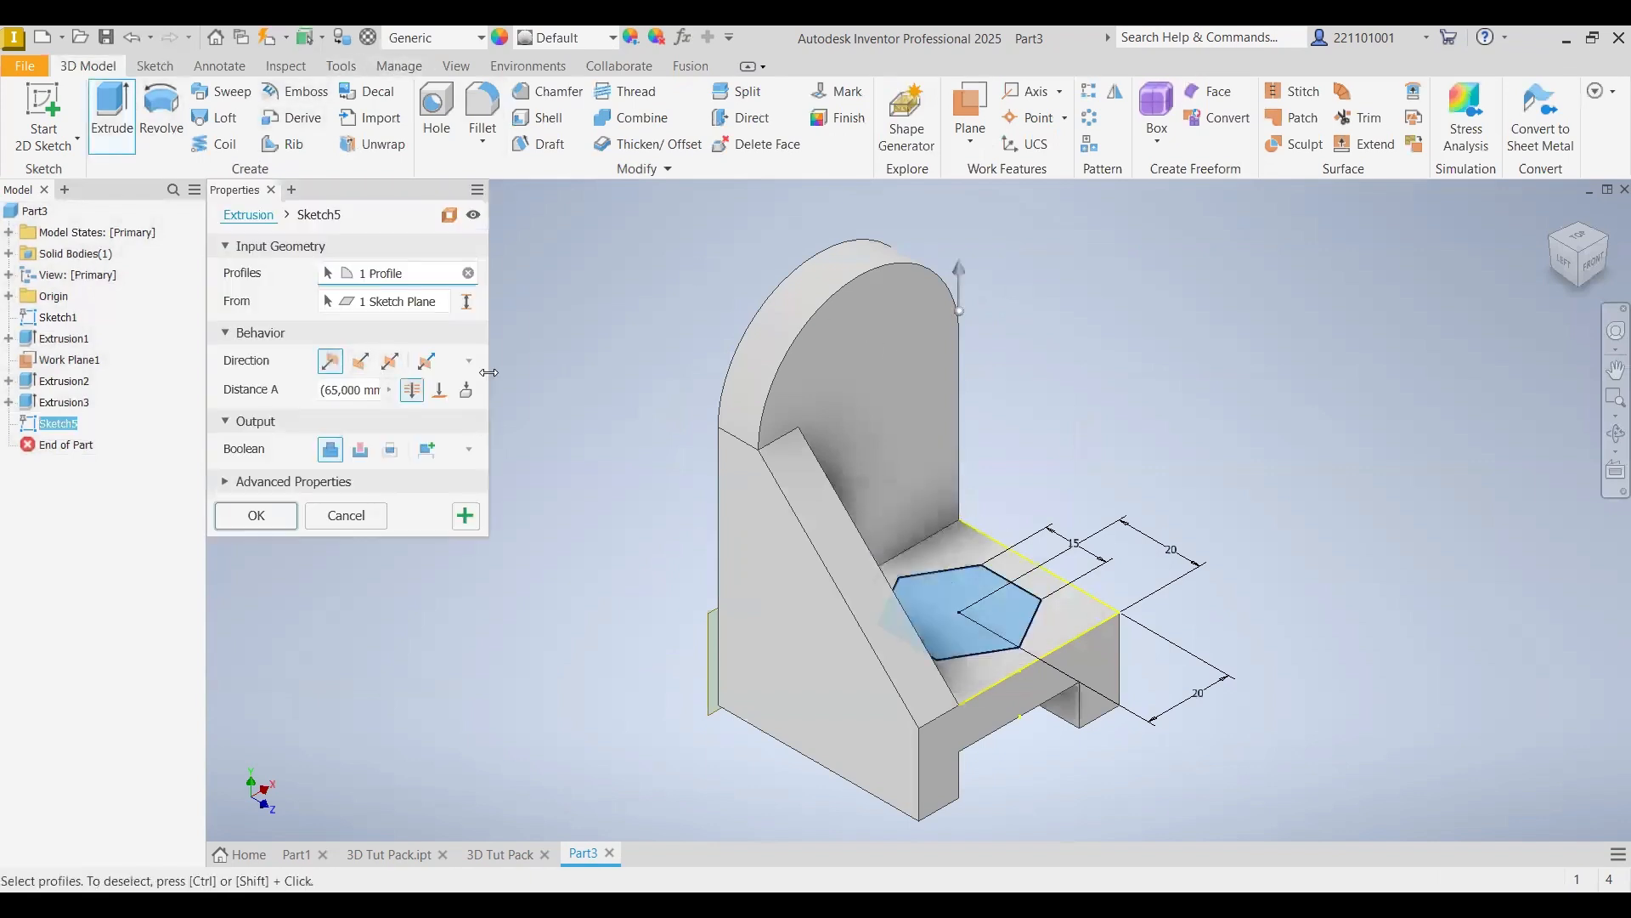
pyautogui.click(360, 450)
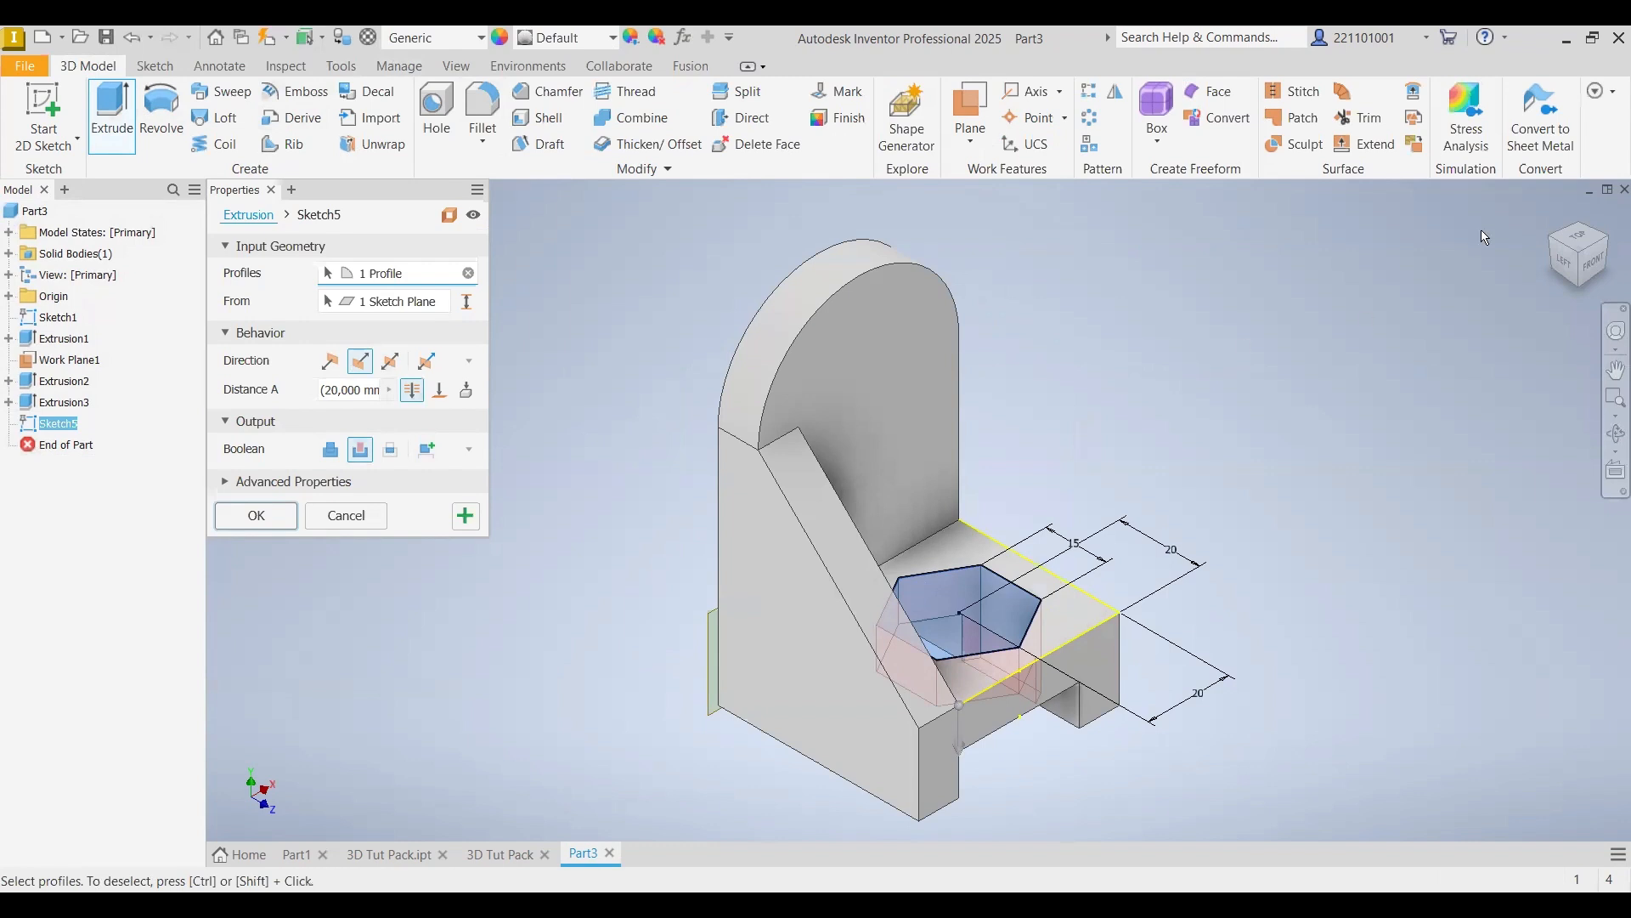
pyautogui.click(1594, 267)
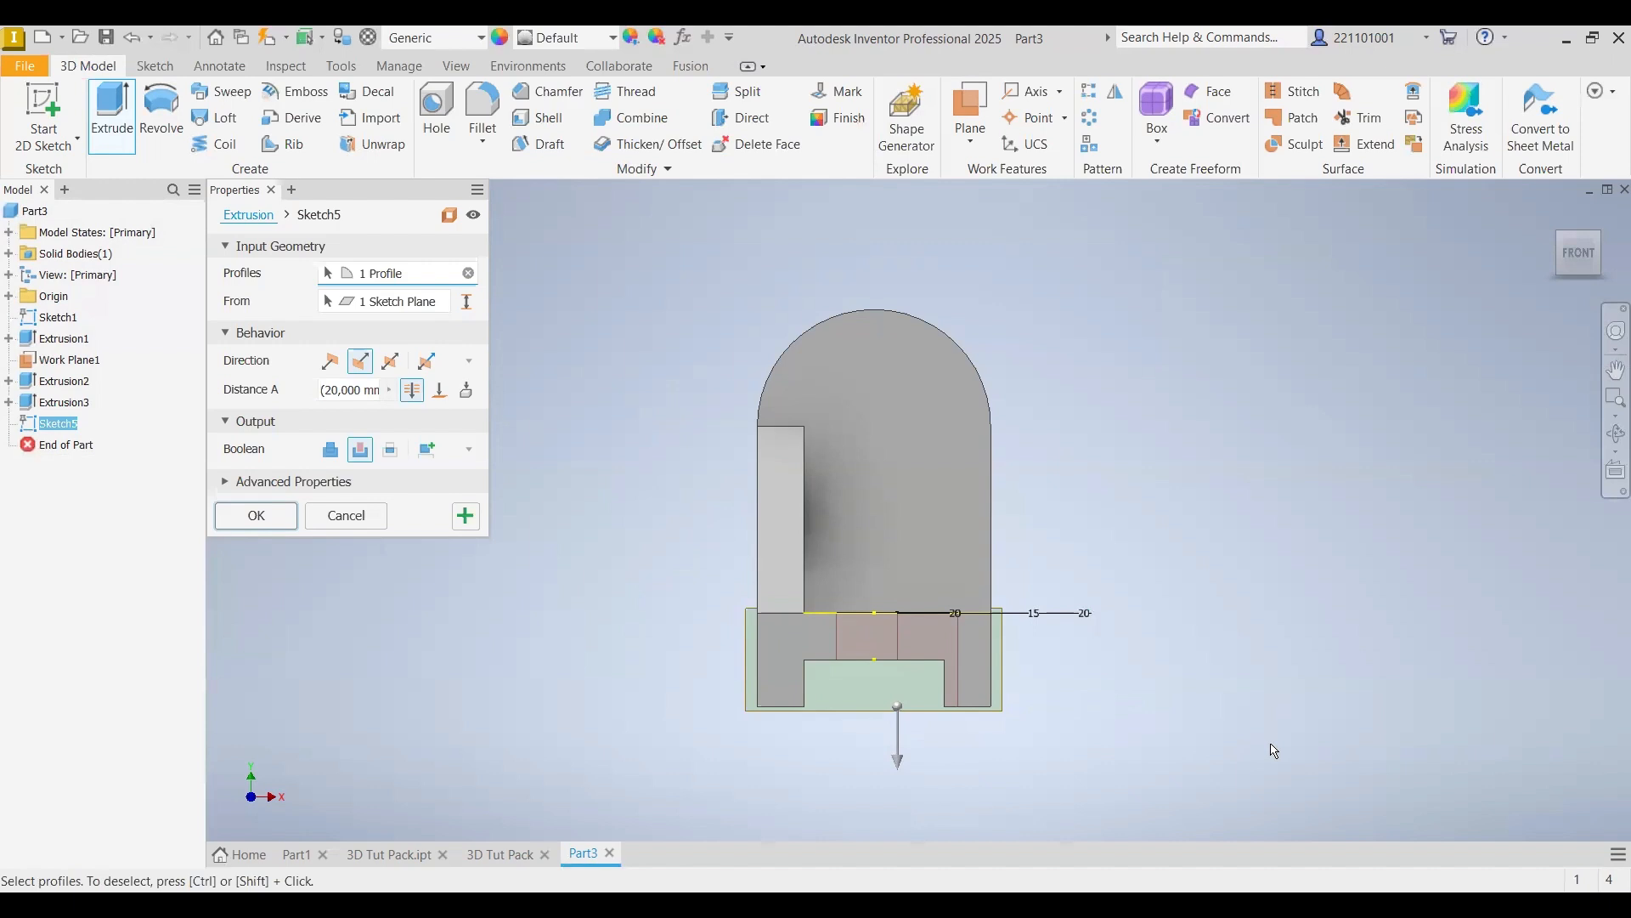
pyautogui.moveTo(936, 659)
pyautogui.mouseDown()
pyautogui.moveTo(977, 693)
pyautogui.moveTo(937, 704)
pyautogui.mouseUp()
pyautogui.moveTo(940, 655)
pyautogui.mouseDown()
pyautogui.moveTo(986, 668)
pyautogui.moveTo(1096, 638)
pyautogui.moveTo(1143, 667)
pyautogui.moveTo(1183, 633)
pyautogui.moveTo(1243, 671)
pyautogui.mouseUp()
pyautogui.moveTo(1288, 614)
pyautogui.mouseDown()
pyautogui.moveTo(1271, 625)
pyautogui.moveTo(1300, 629)
pyautogui.moveTo(1322, 667)
pyautogui.moveTo(1338, 611)
pyautogui.moveTo(1377, 658)
pyautogui.moveTo(1313, 661)
pyautogui.mouseUp()
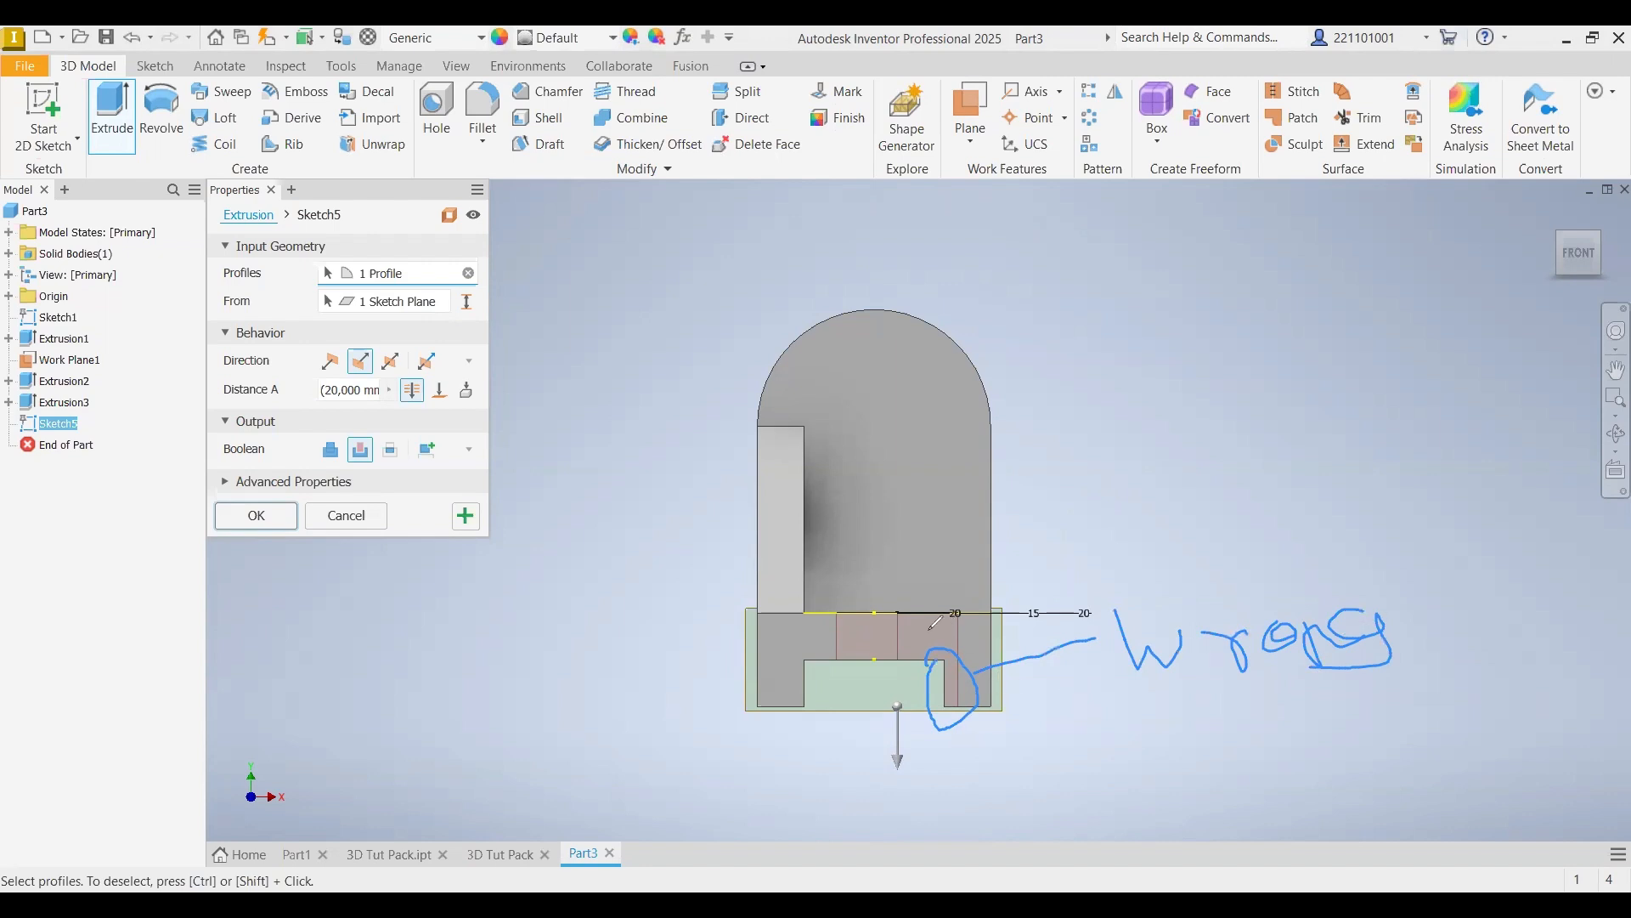
pyautogui.moveTo(916, 613); pyautogui.dragTo(1030, 627)
pyautogui.moveTo(905, 654); pyautogui.dragTo(982, 667)
pyautogui.moveTo(920, 612)
pyautogui.mouseDown()
pyautogui.moveTo(930, 650)
pyautogui.moveTo(902, 627)
pyautogui.moveTo(914, 610)
pyautogui.moveTo(933, 655)
pyautogui.moveTo(913, 633)
pyautogui.moveTo(673, 687)
pyautogui.mouseUp()
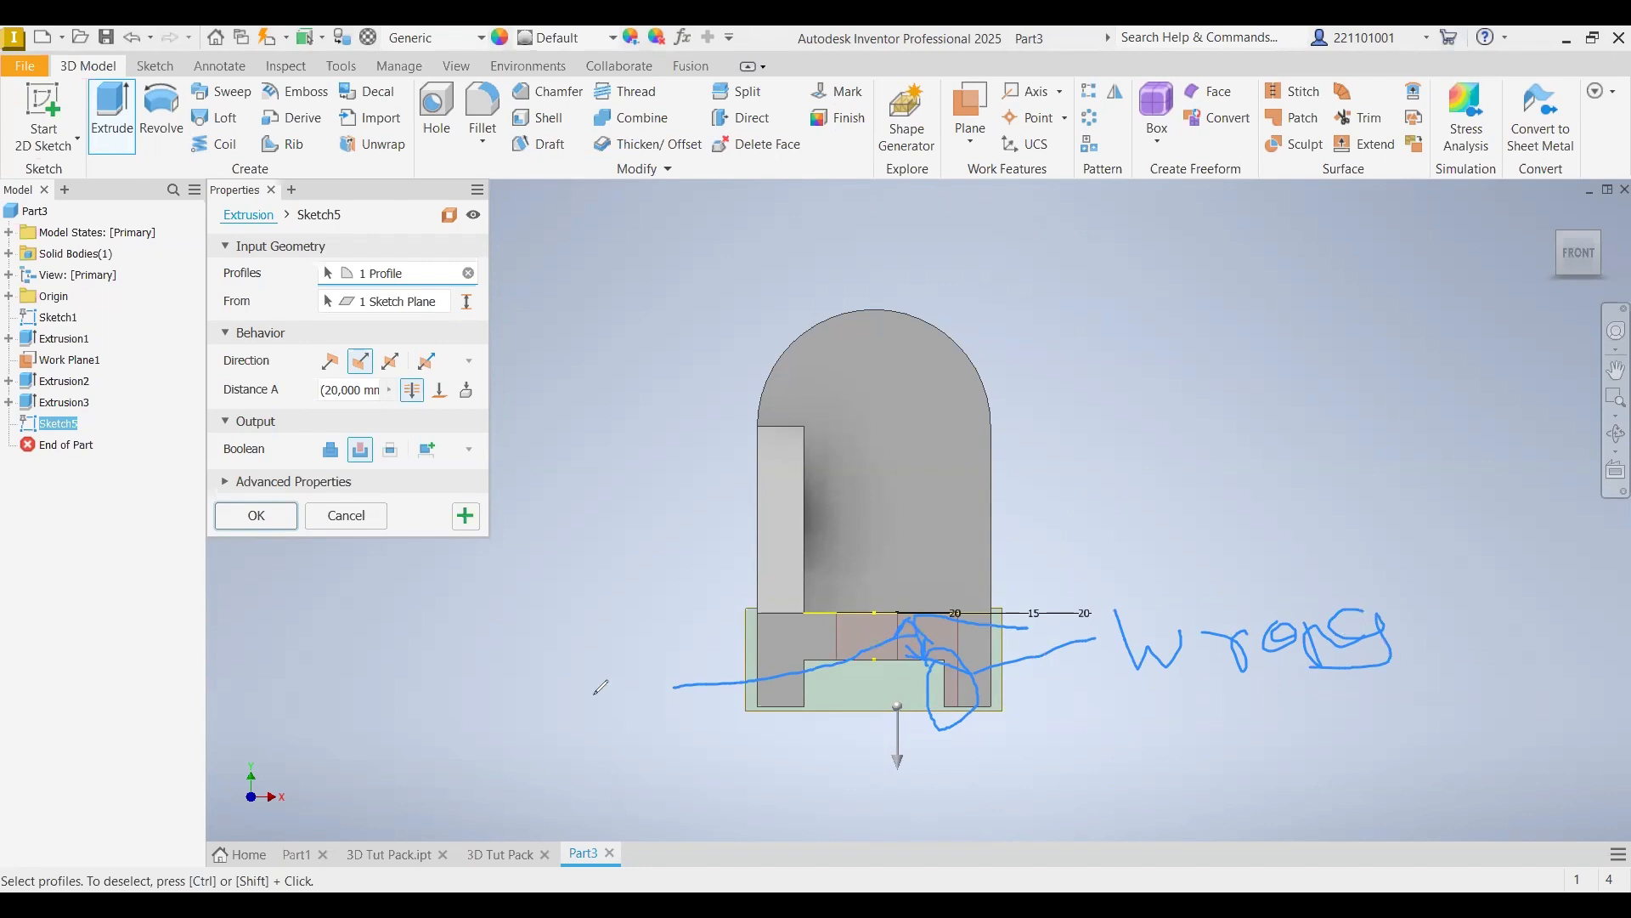
pyautogui.moveTo(583, 677)
pyautogui.mouseDown()
pyautogui.moveTo(610, 687)
pyautogui.moveTo(605, 658)
pyautogui.moveTo(639, 667)
pyautogui.moveTo(688, 636)
pyautogui.moveTo(715, 647)
pyautogui.moveTo(732, 567)
pyautogui.moveTo(750, 578)
pyautogui.moveTo(788, 526)
pyautogui.moveTo(839, 544)
pyautogui.moveTo(823, 532)
pyautogui.mouseUp()
pyautogui.moveTo(914, 453)
pyautogui.mouseDown()
pyautogui.moveTo(950, 533)
pyautogui.moveTo(935, 491)
pyautogui.mouseUp()
pyautogui.moveTo(947, 455)
pyautogui.mouseDown()
pyautogui.moveTo(950, 548)
pyautogui.moveTo(1016, 510)
pyautogui.moveTo(1023, 536)
pyautogui.moveTo(1087, 495)
pyautogui.moveTo(1113, 535)
pyautogui.moveTo(1097, 433)
pyautogui.moveTo(1152, 492)
pyautogui.moveTo(1244, 527)
pyautogui.mouseUp()
pyautogui.moveTo(1264, 432)
pyautogui.mouseDown()
pyautogui.moveTo(1308, 531)
pyautogui.moveTo(1342, 510)
pyautogui.mouseUp()
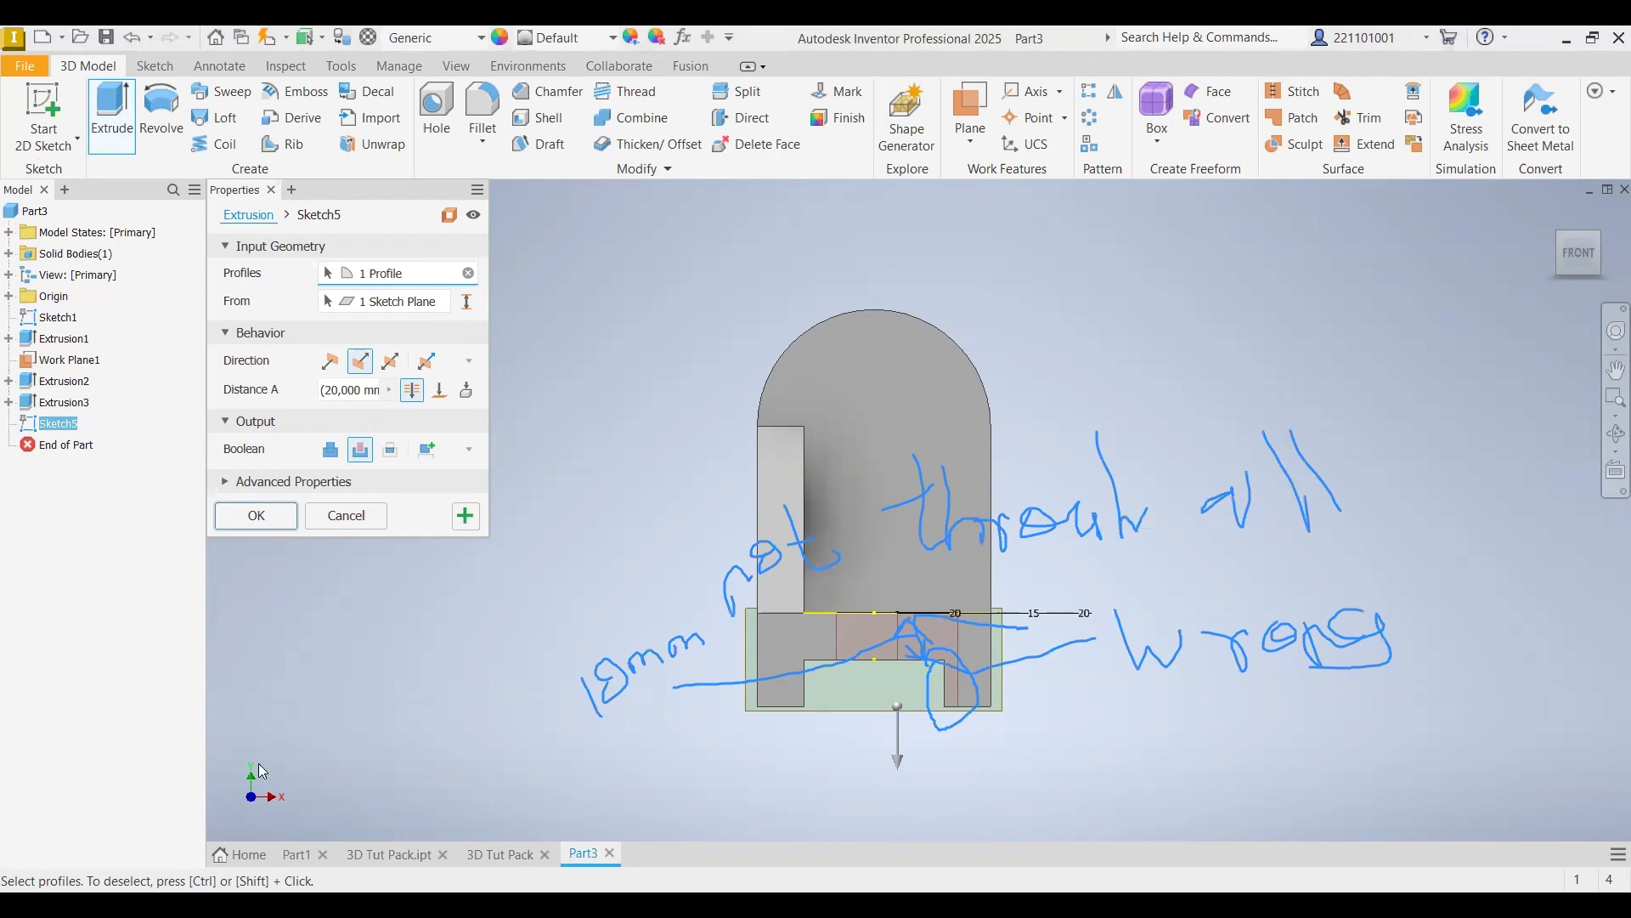
pyautogui.click(111, 591)
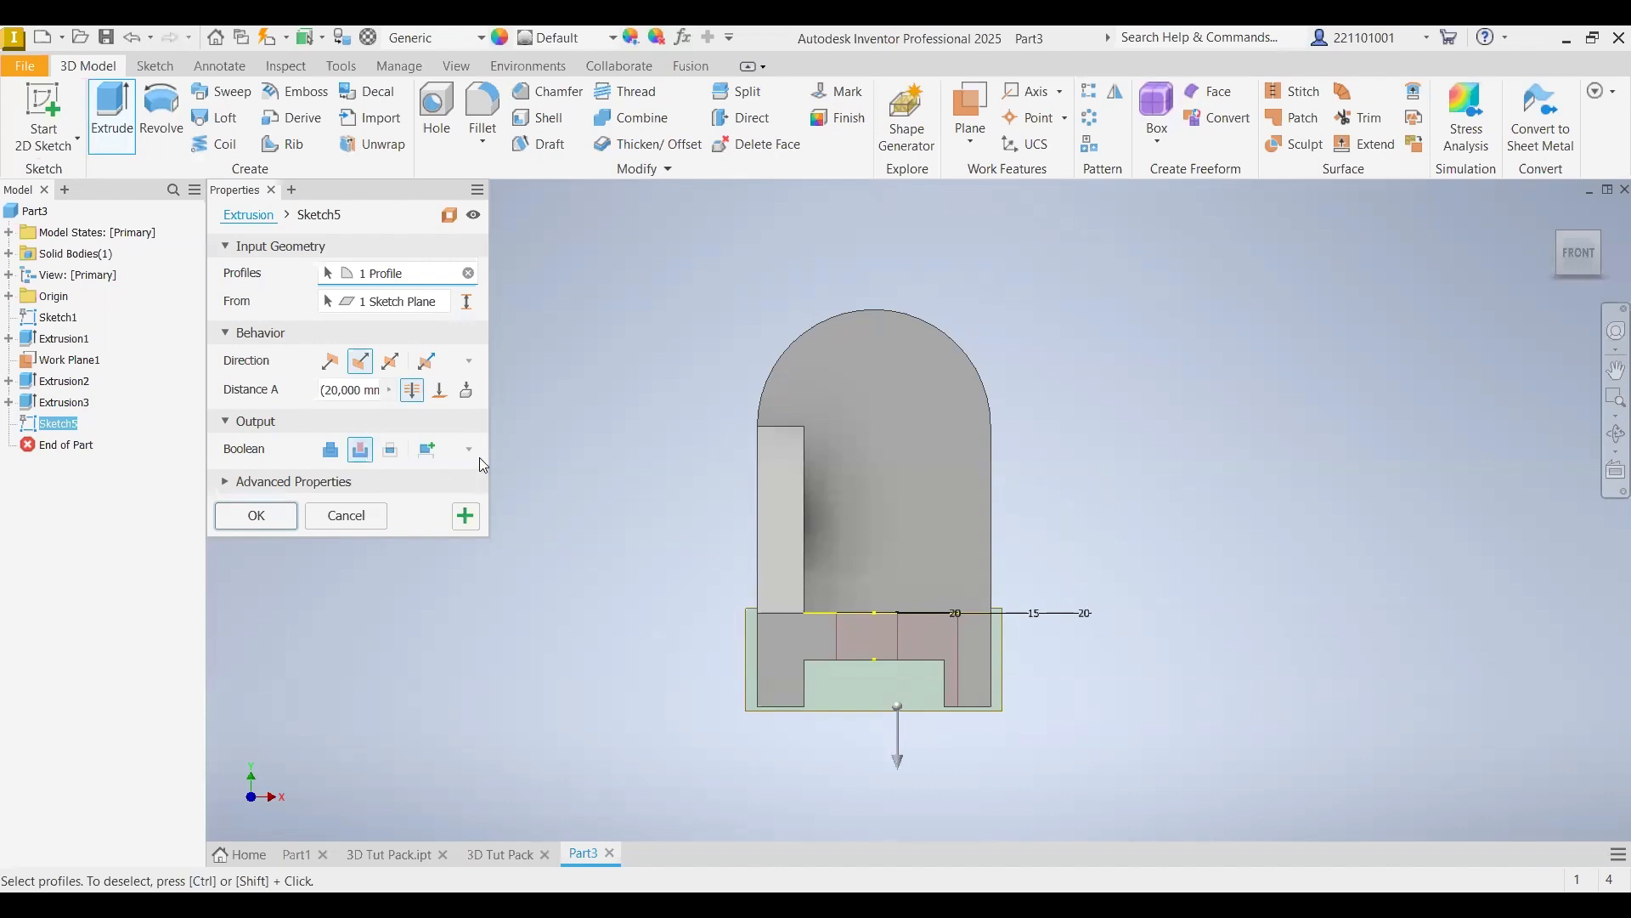
# - Set the hexagonal cut's depth to 10 mm and complete the extrusion
pyautogui.click(371, 395)
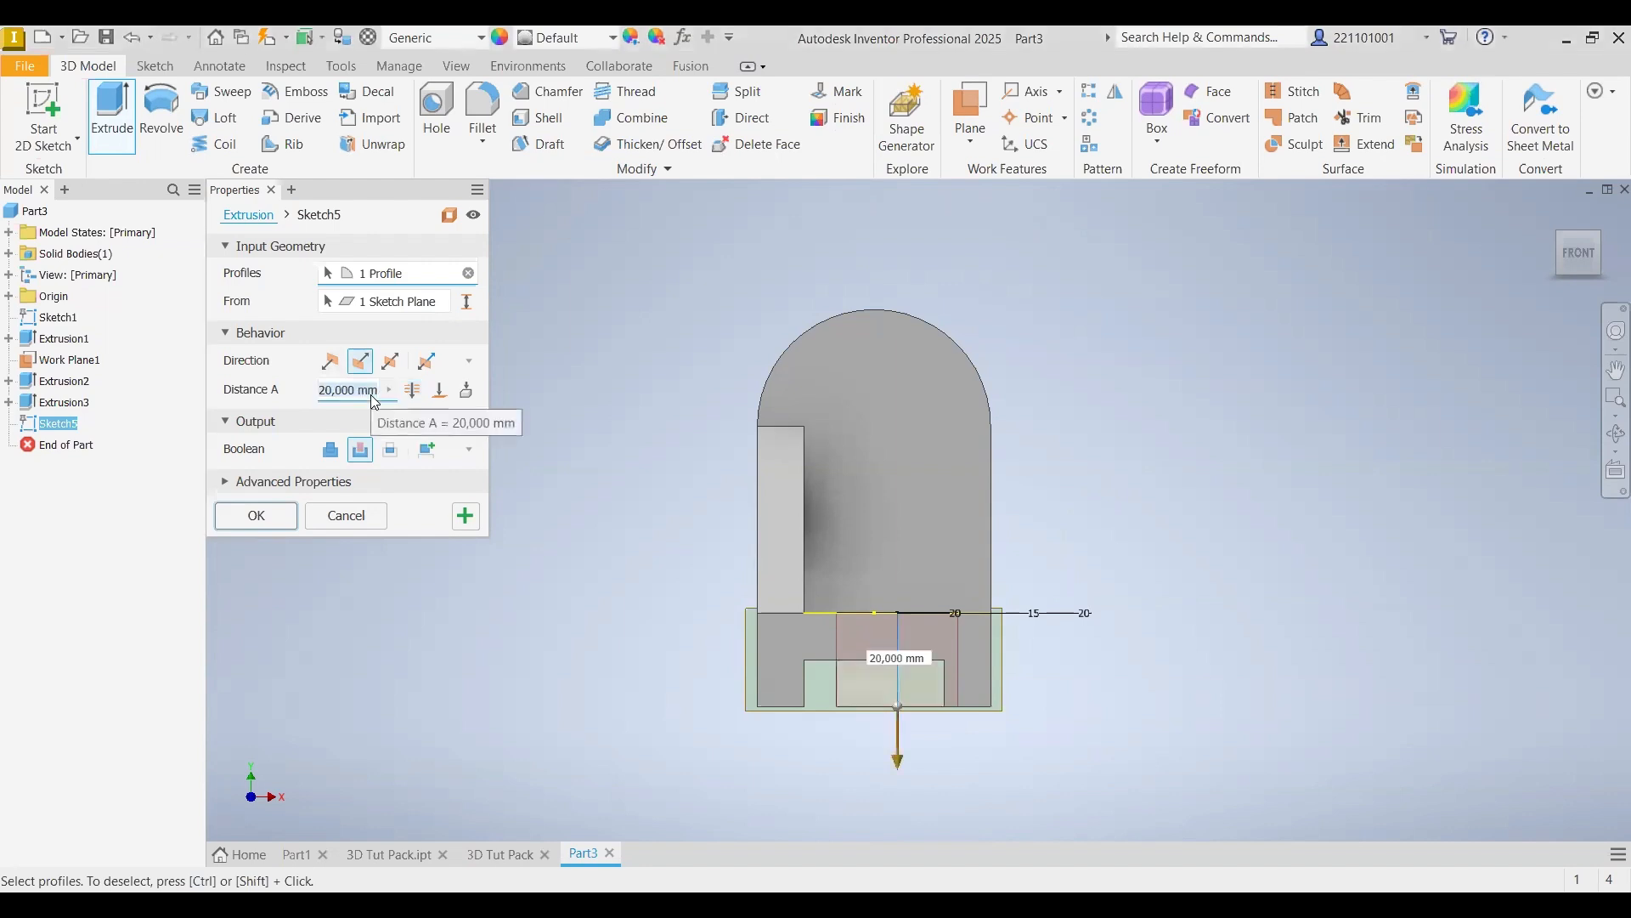
pyautogui.write('10')
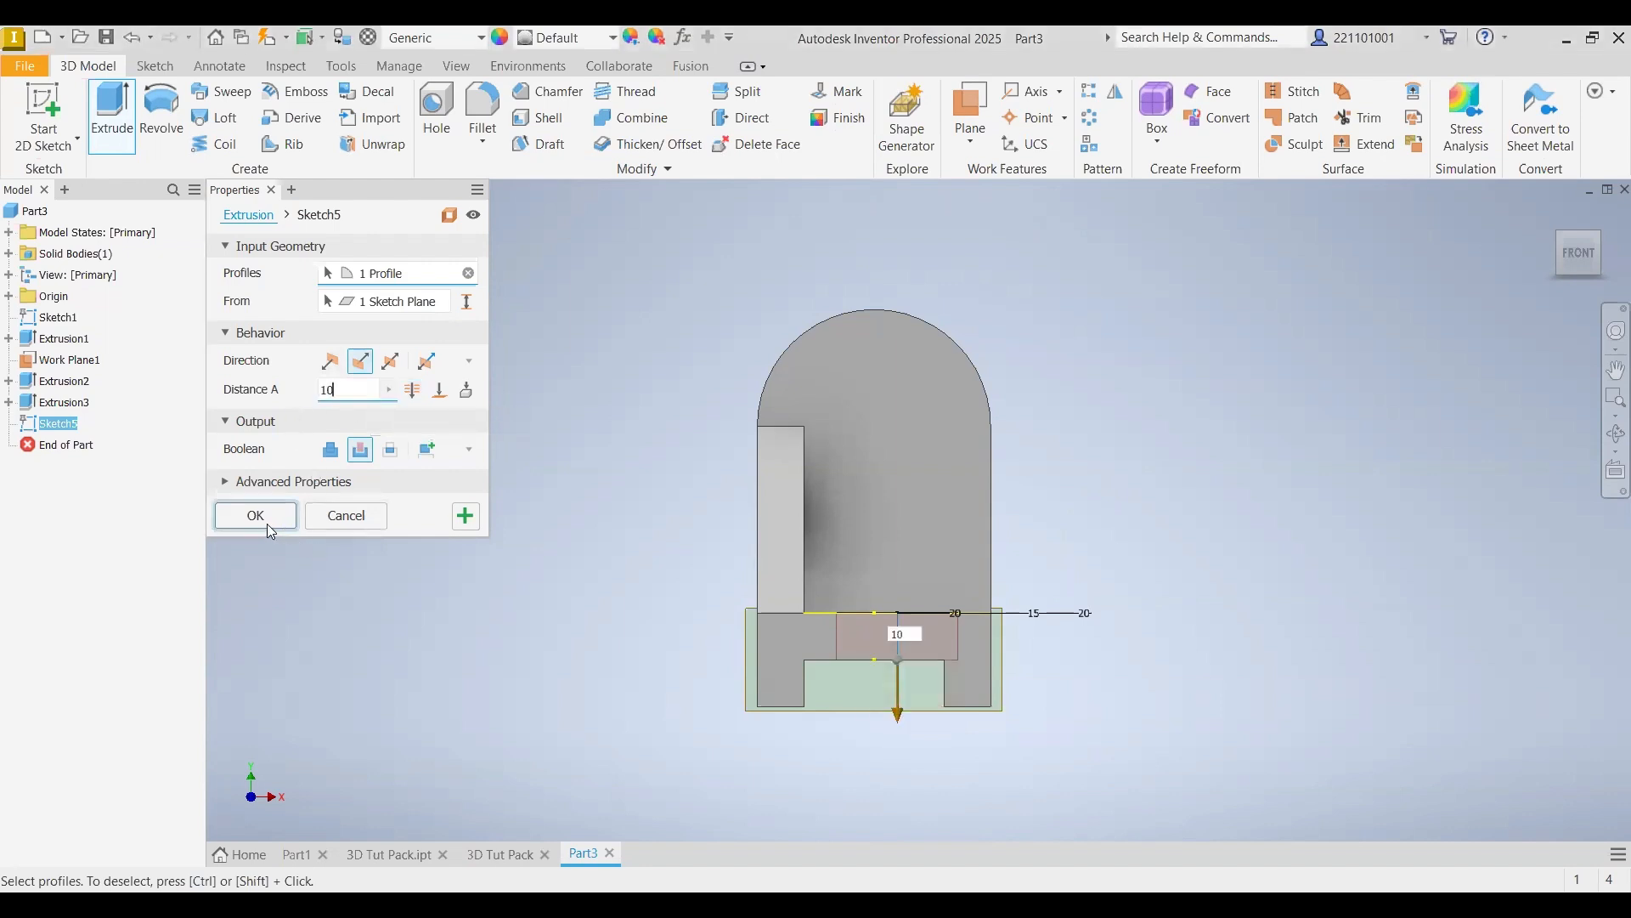
pyautogui.press('Return')
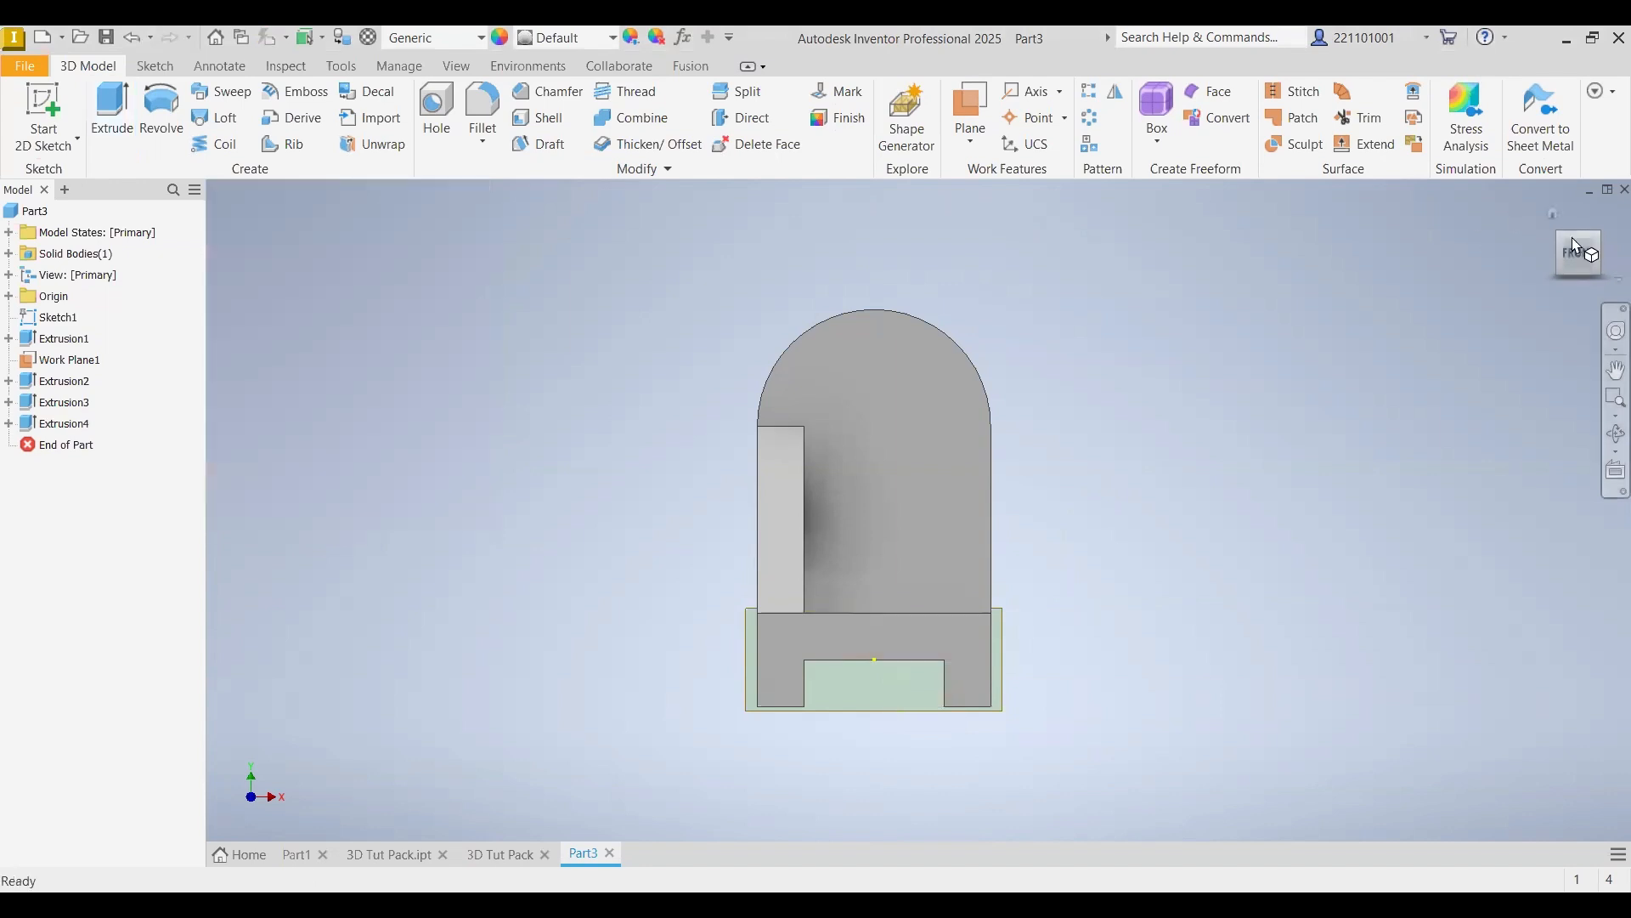
# - Hide the work plane at the back of the bracket's wall
pyautogui.click(1553, 215)
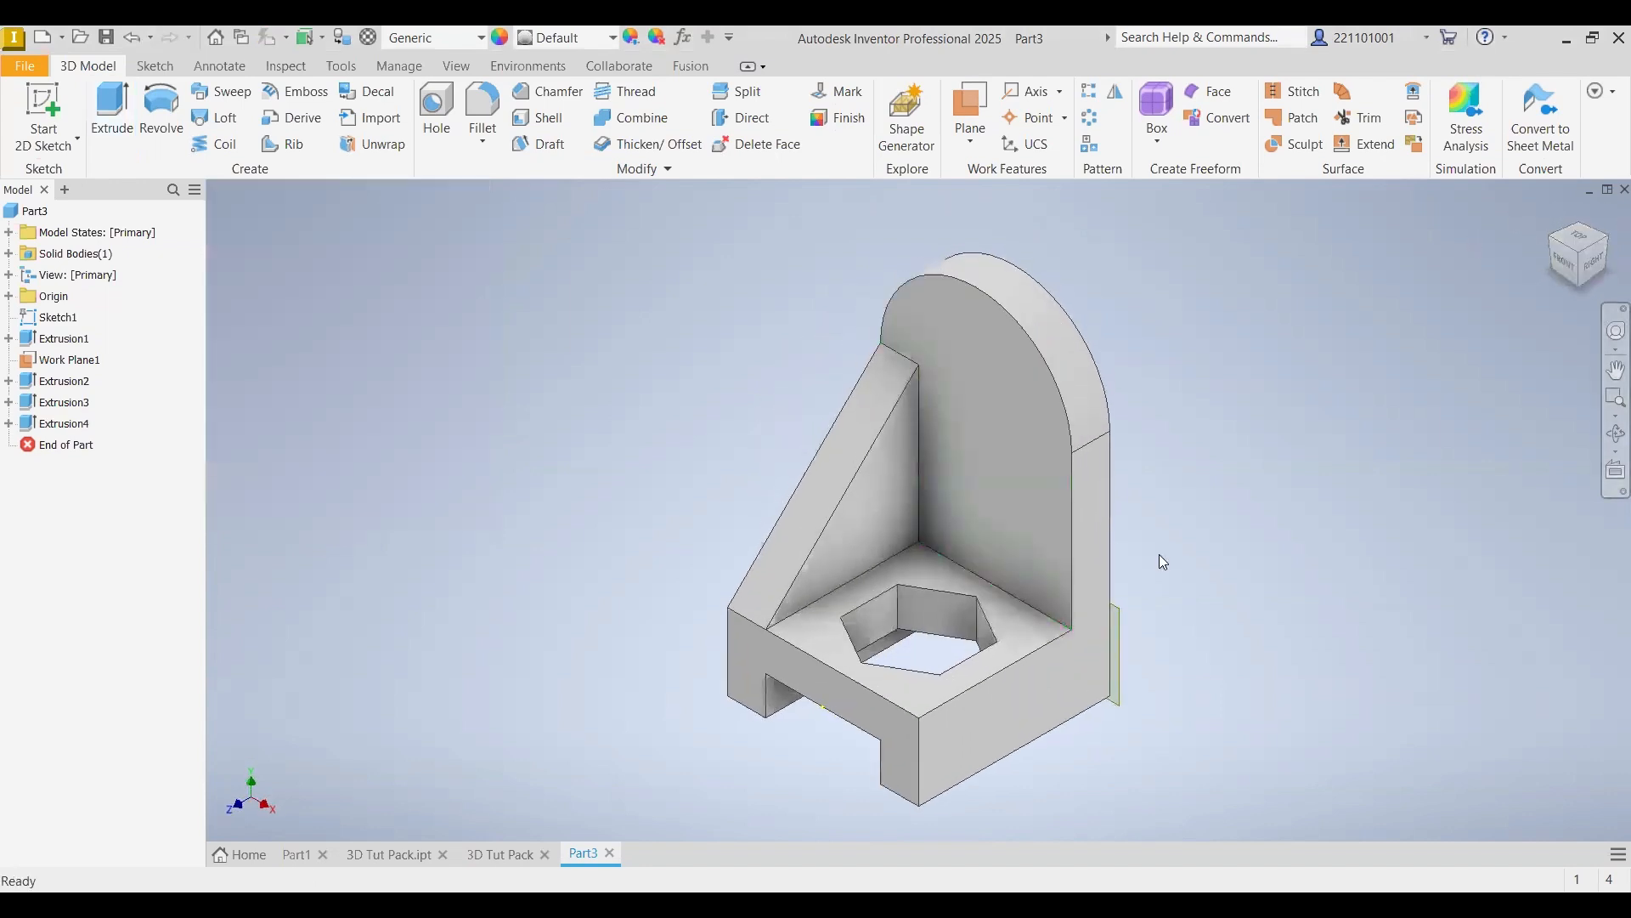
pyautogui.rightClick(1120, 629)
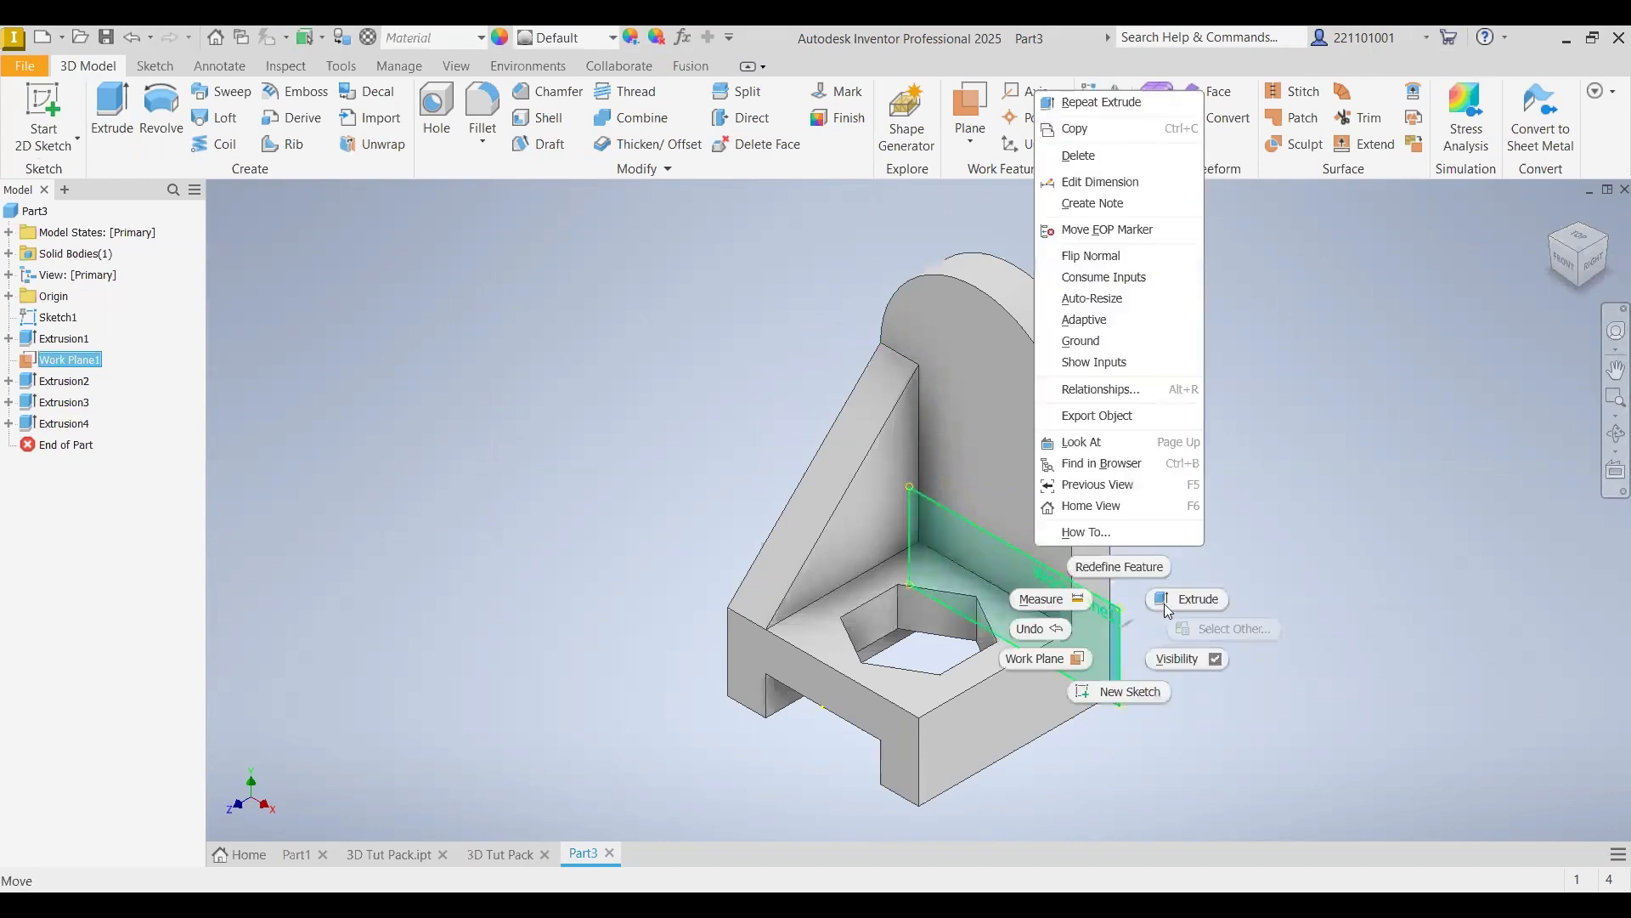
pyautogui.click(1199, 664)
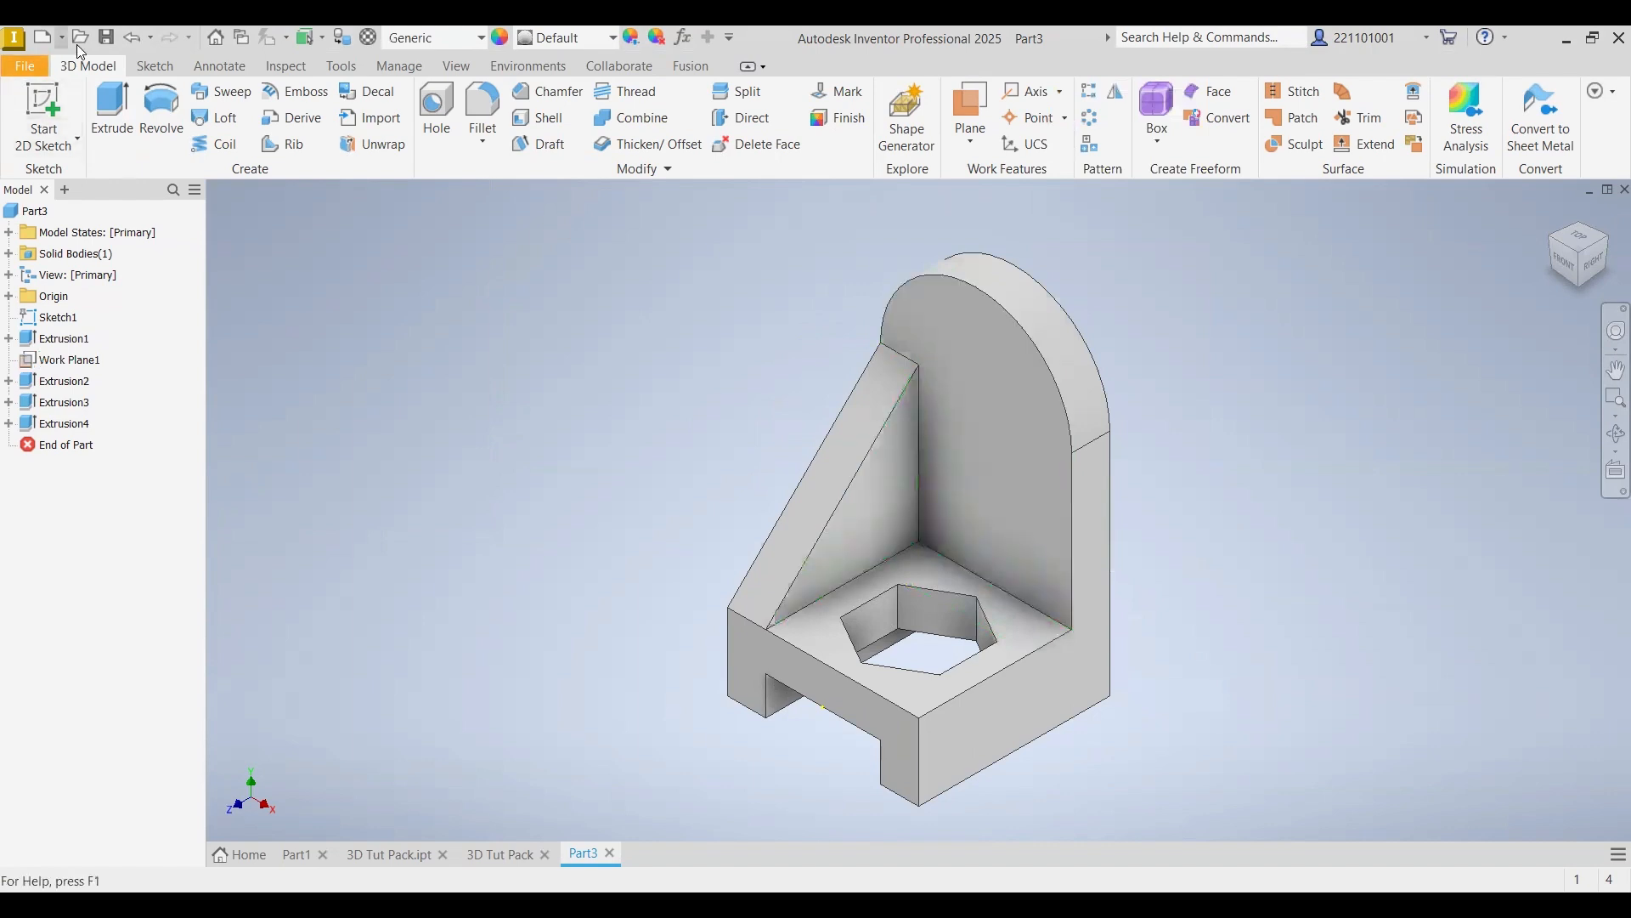
# - Save the part in the Exercises folder as "3D Tutorial pack 2"
pyautogui.click(106, 36)
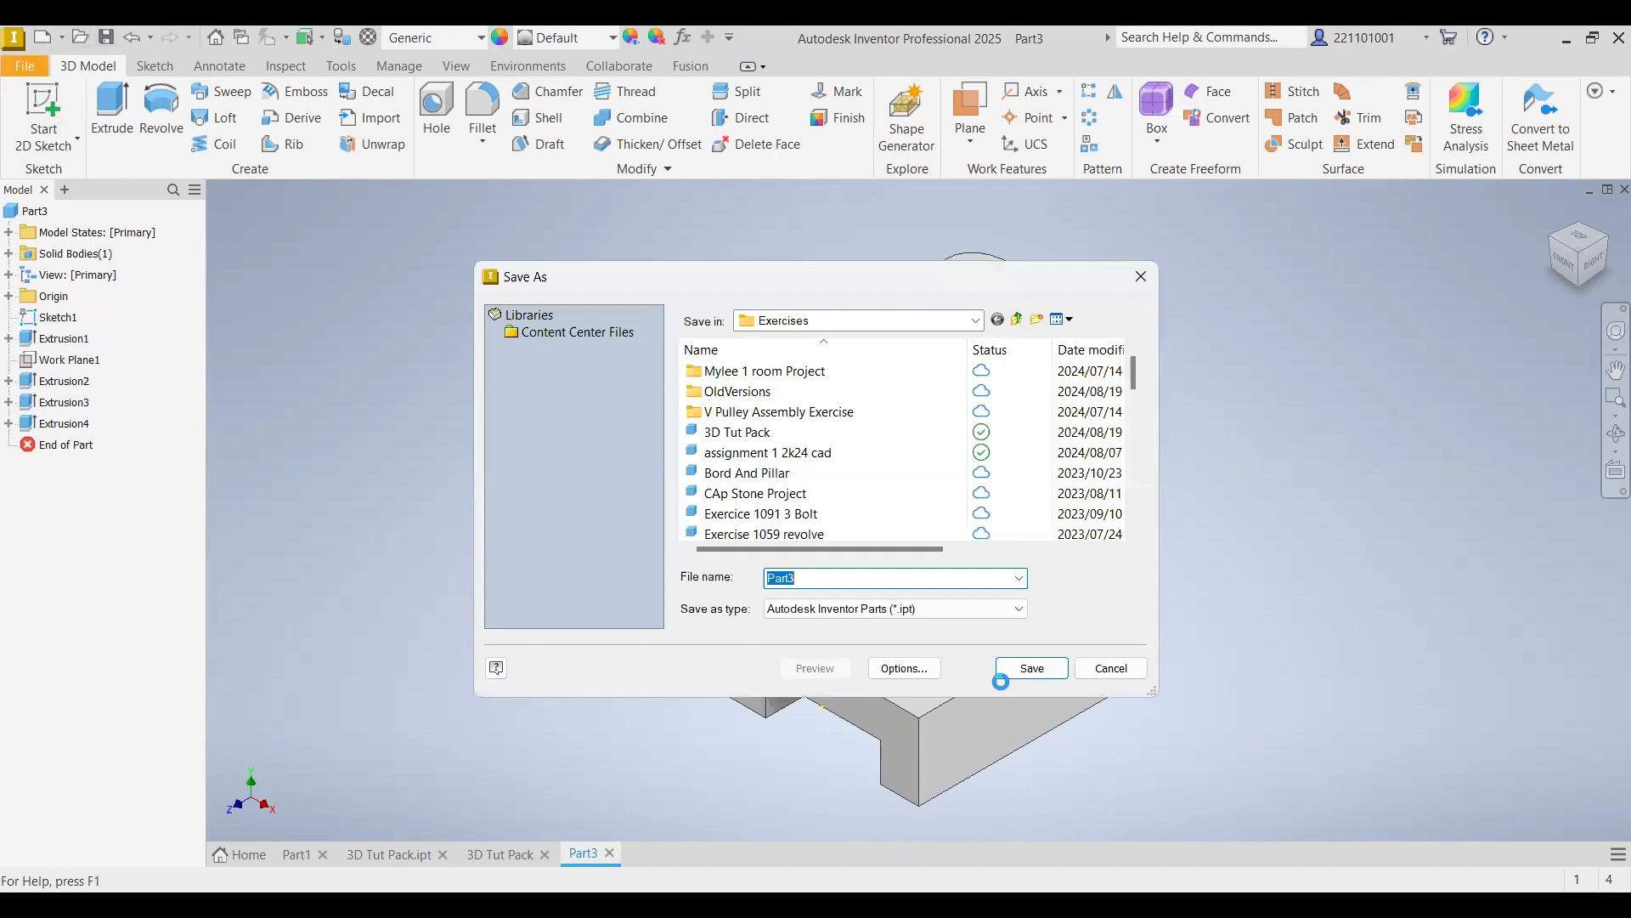
pyautogui.write('3D T')
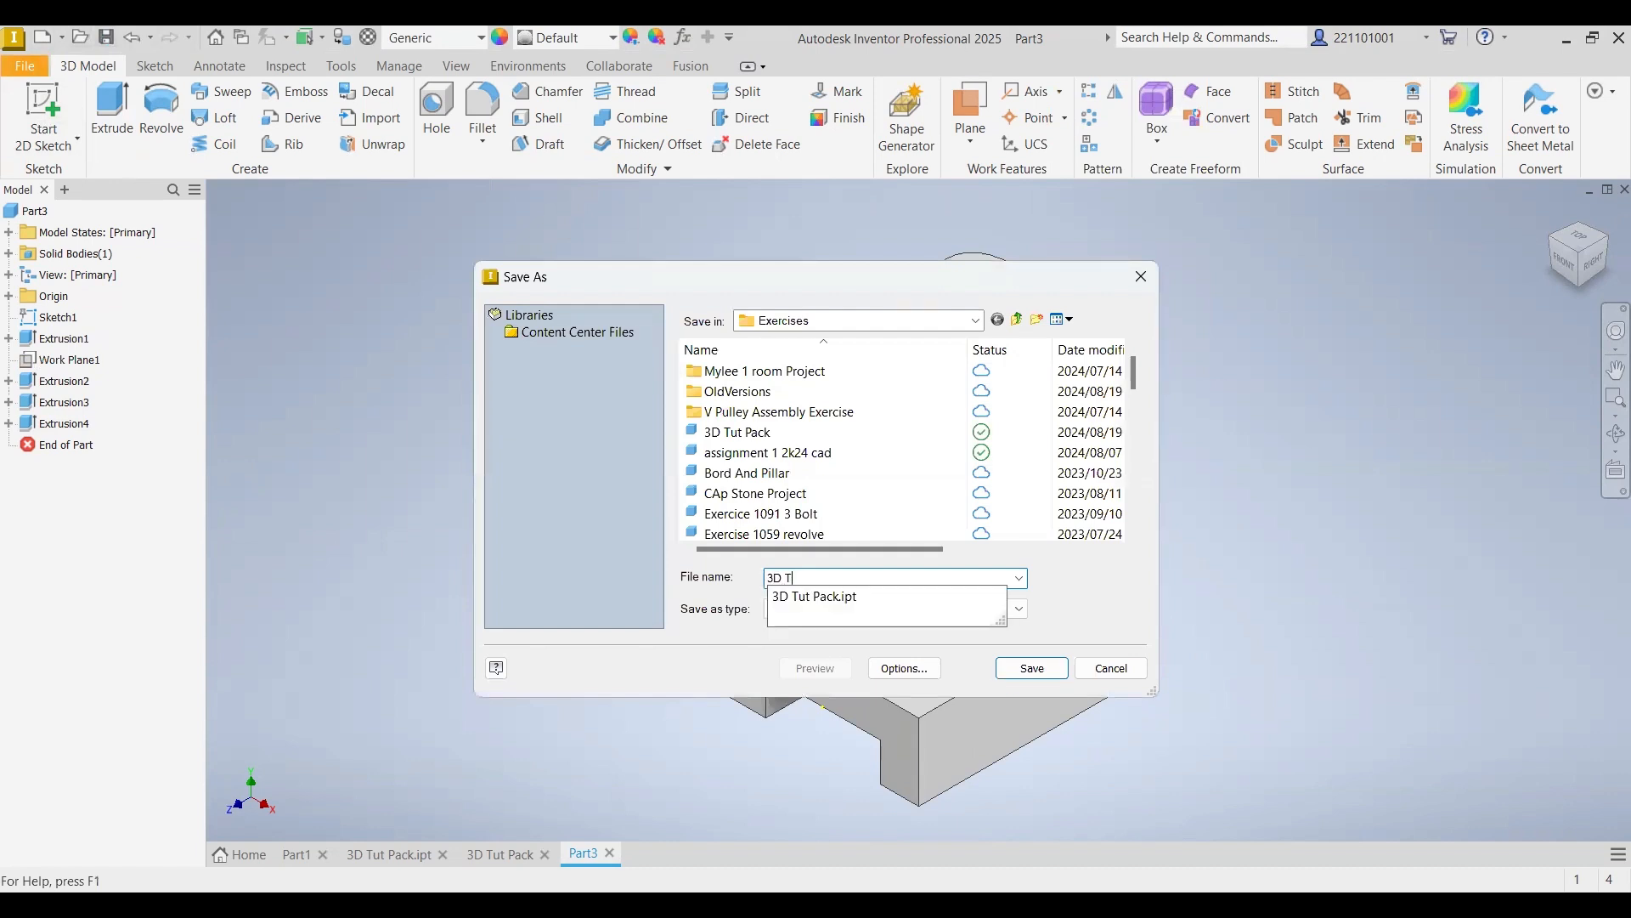
pyautogui.write('utorisl')
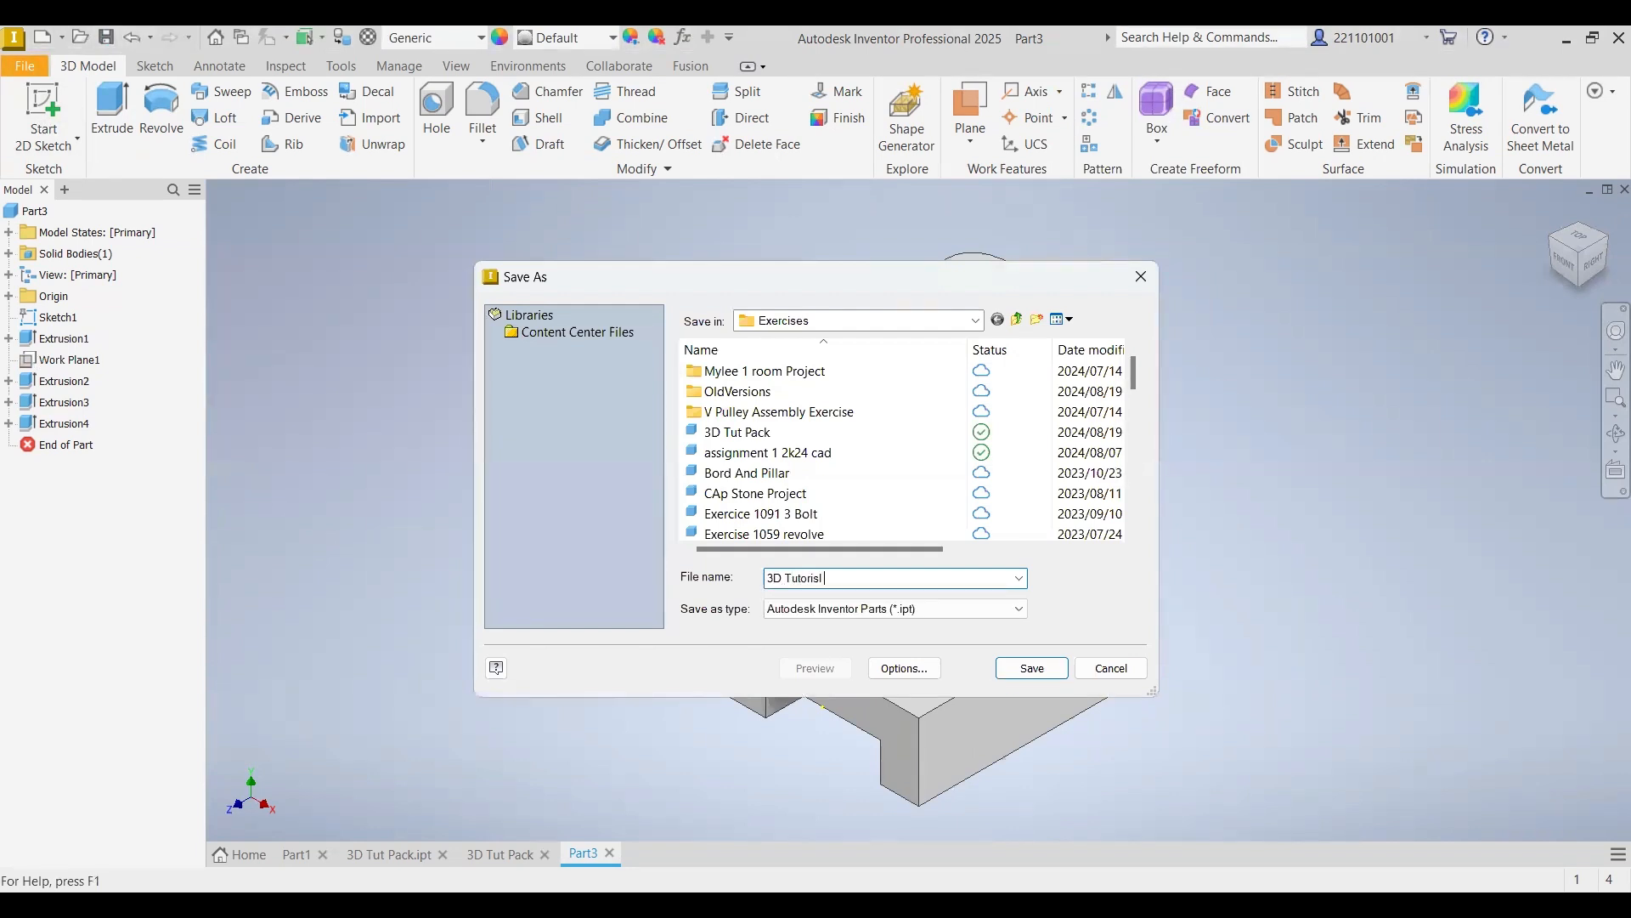
pyautogui.write('l ps')
pyautogui.press('BackSpace')
pyautogui.write('ack 2')
pyautogui.click(1015, 669)
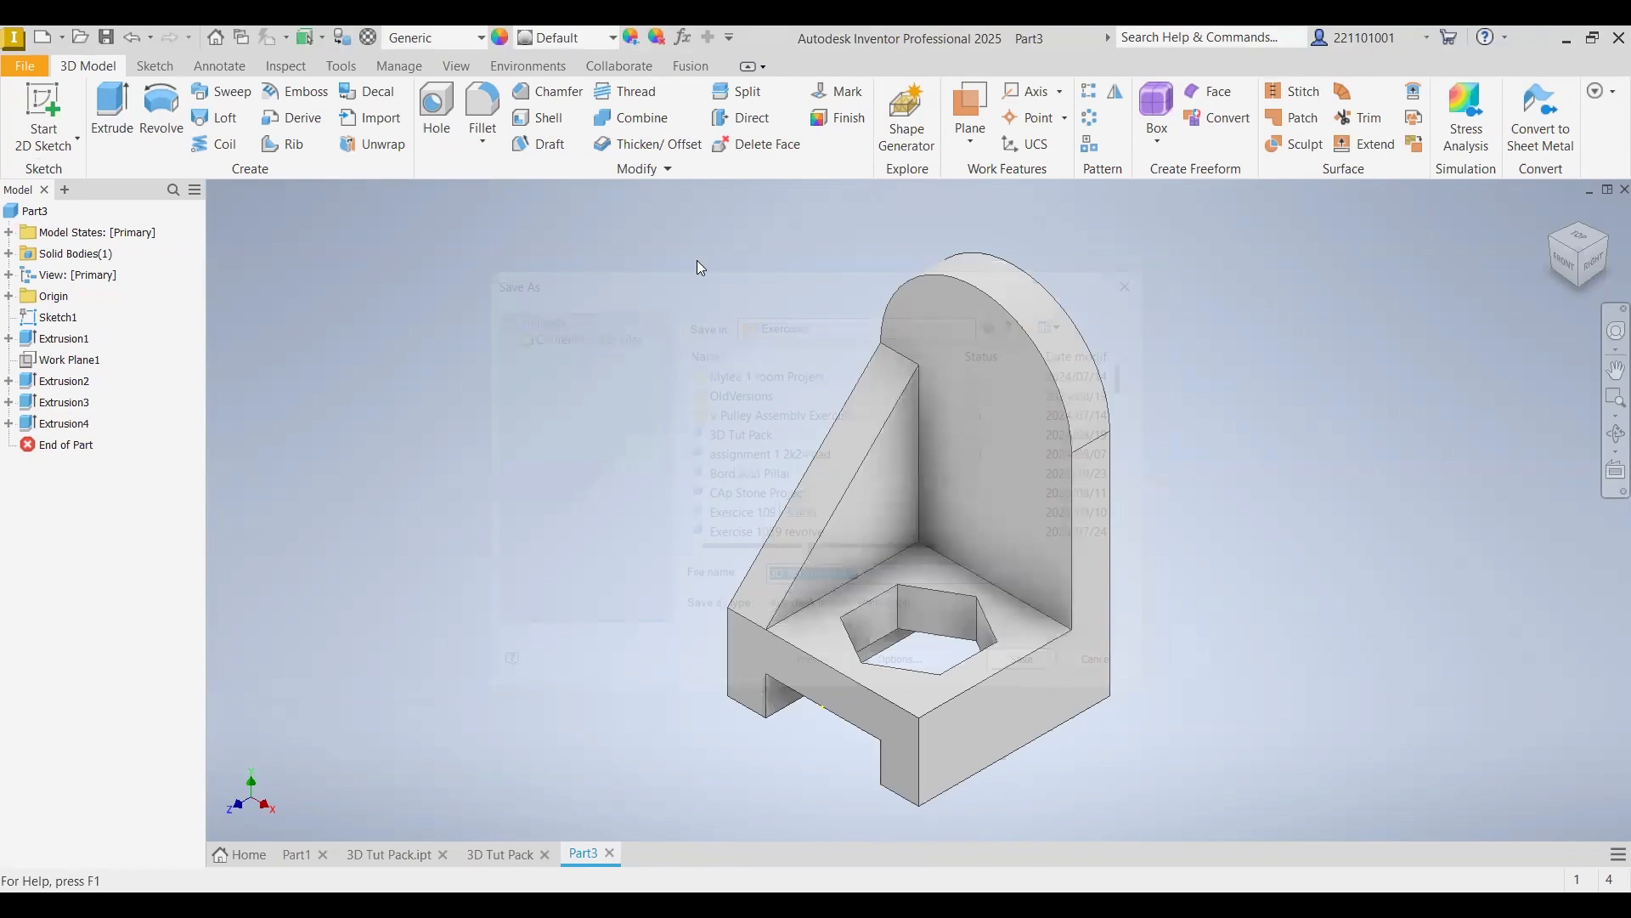
# - Create a new drawing from the metric ISO.idw template
pyautogui.click(42, 34)
pyautogui.scroll(-3, 905, 631)
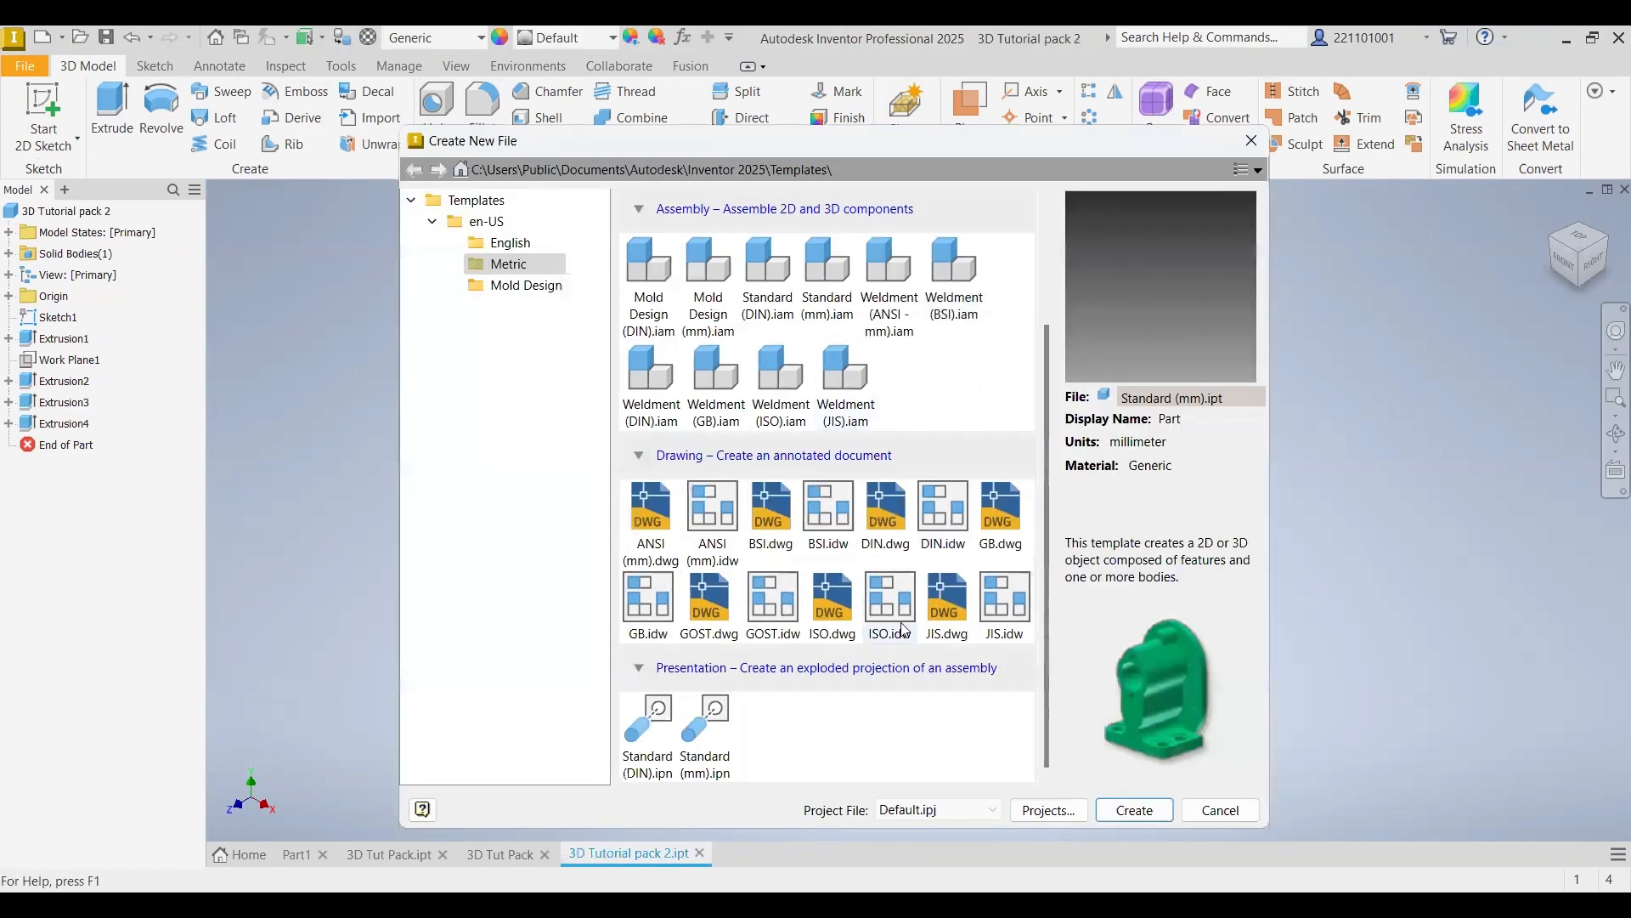
pyautogui.click(905, 630)
pyautogui.click(1135, 810)
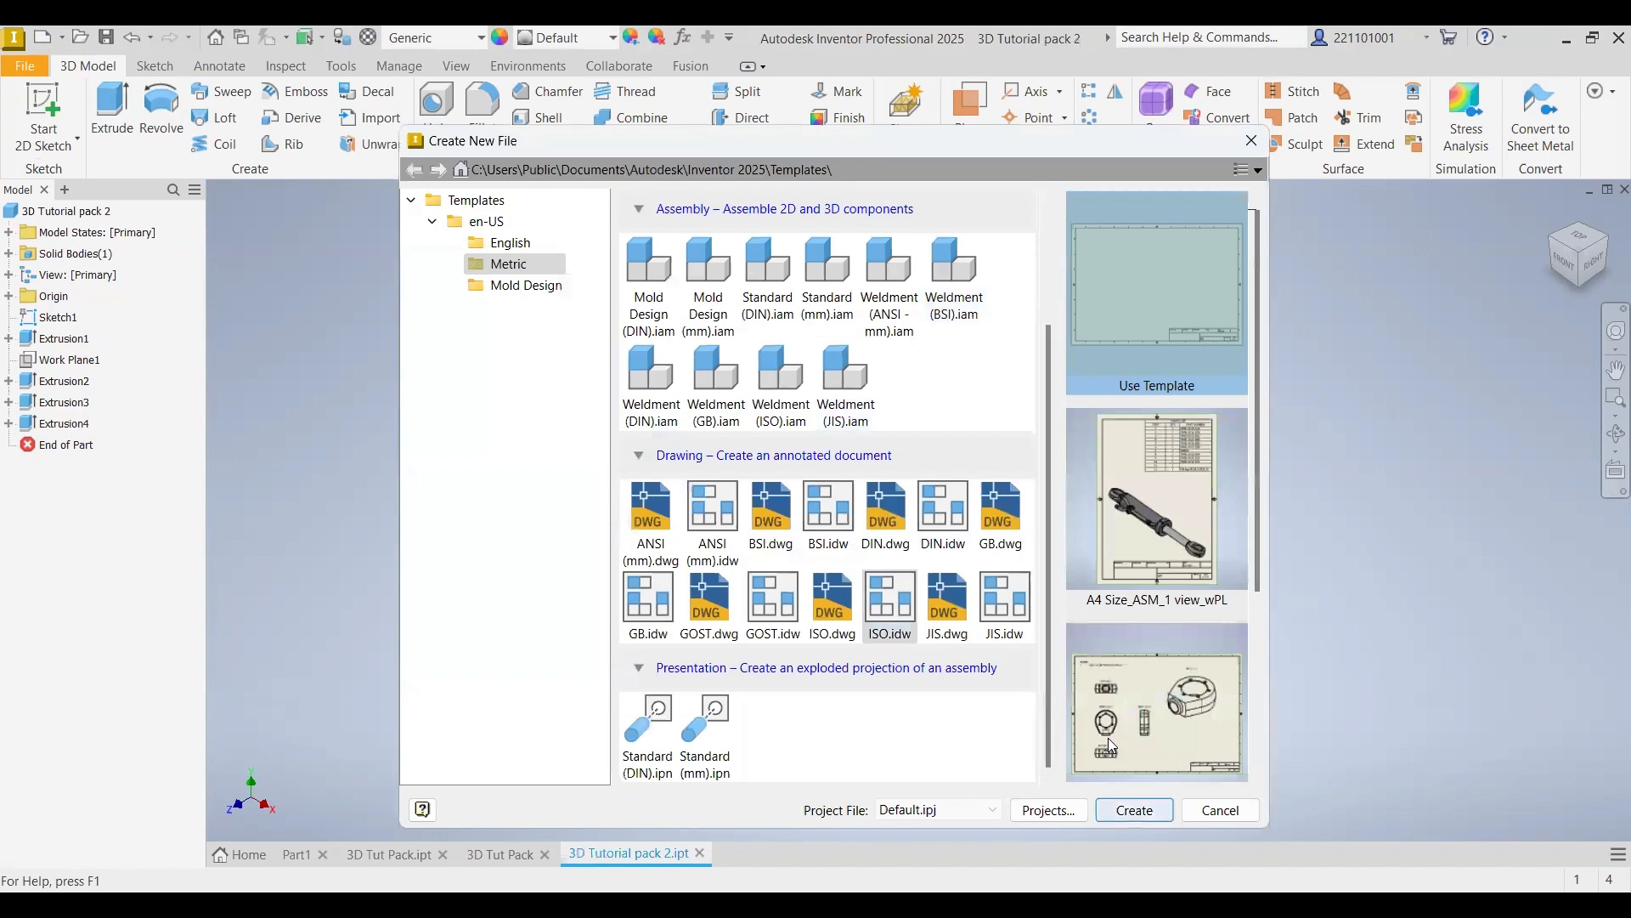
# - Place a 1:1 front base view of the bracket with projected views above, to the right of and below it
pyautogui.click(34, 105)
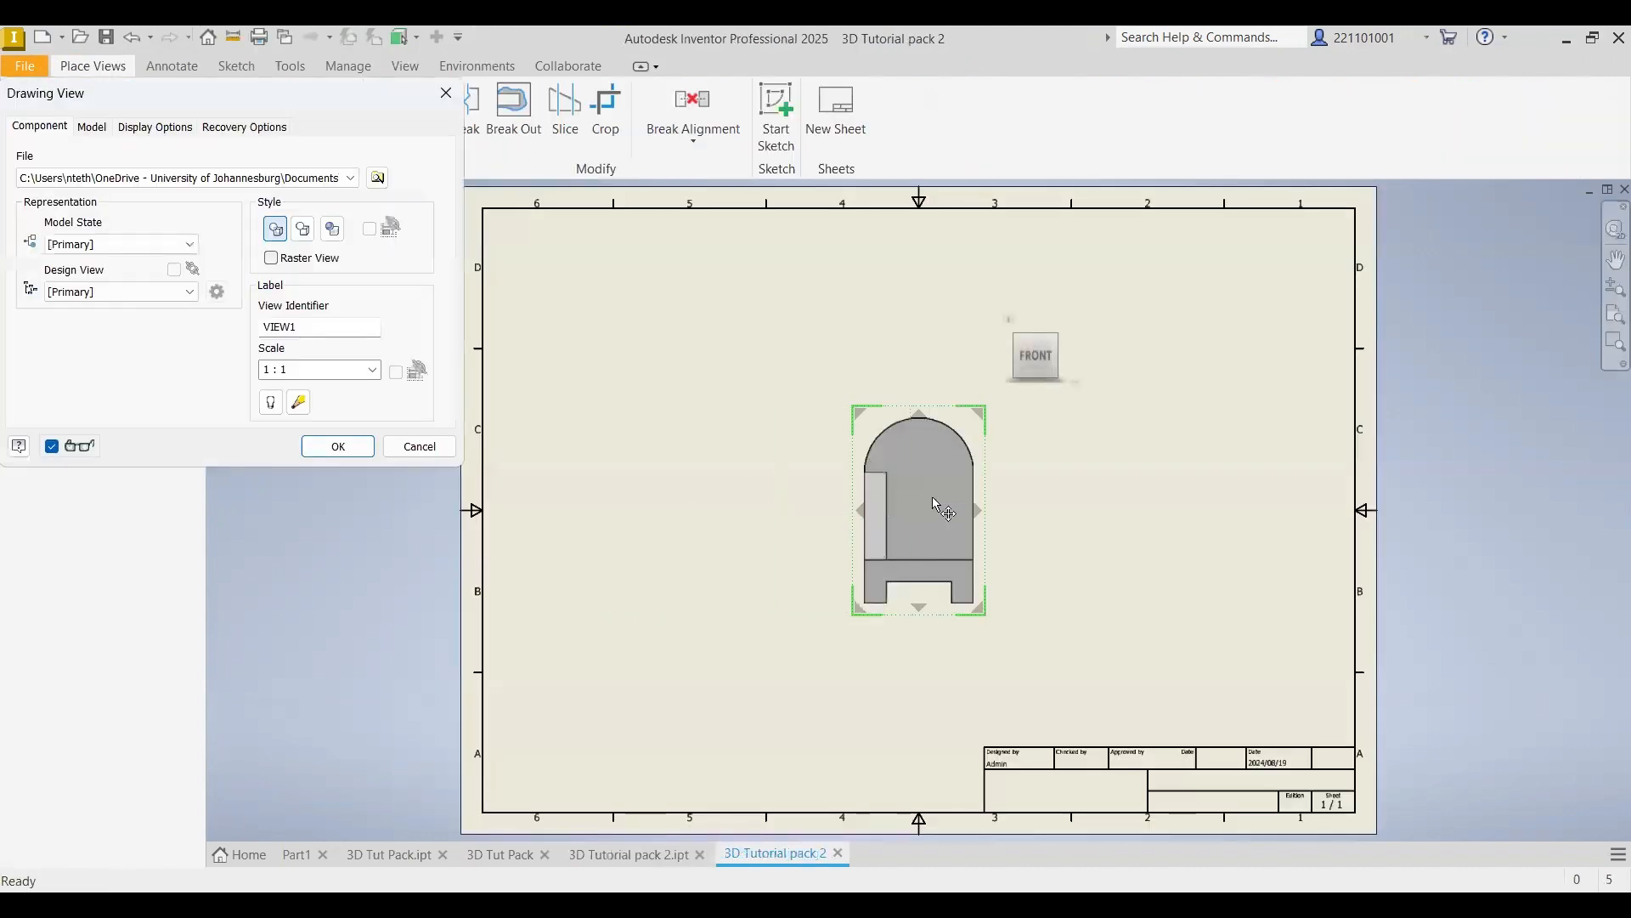
pyautogui.click(734, 638)
pyautogui.click(773, 375)
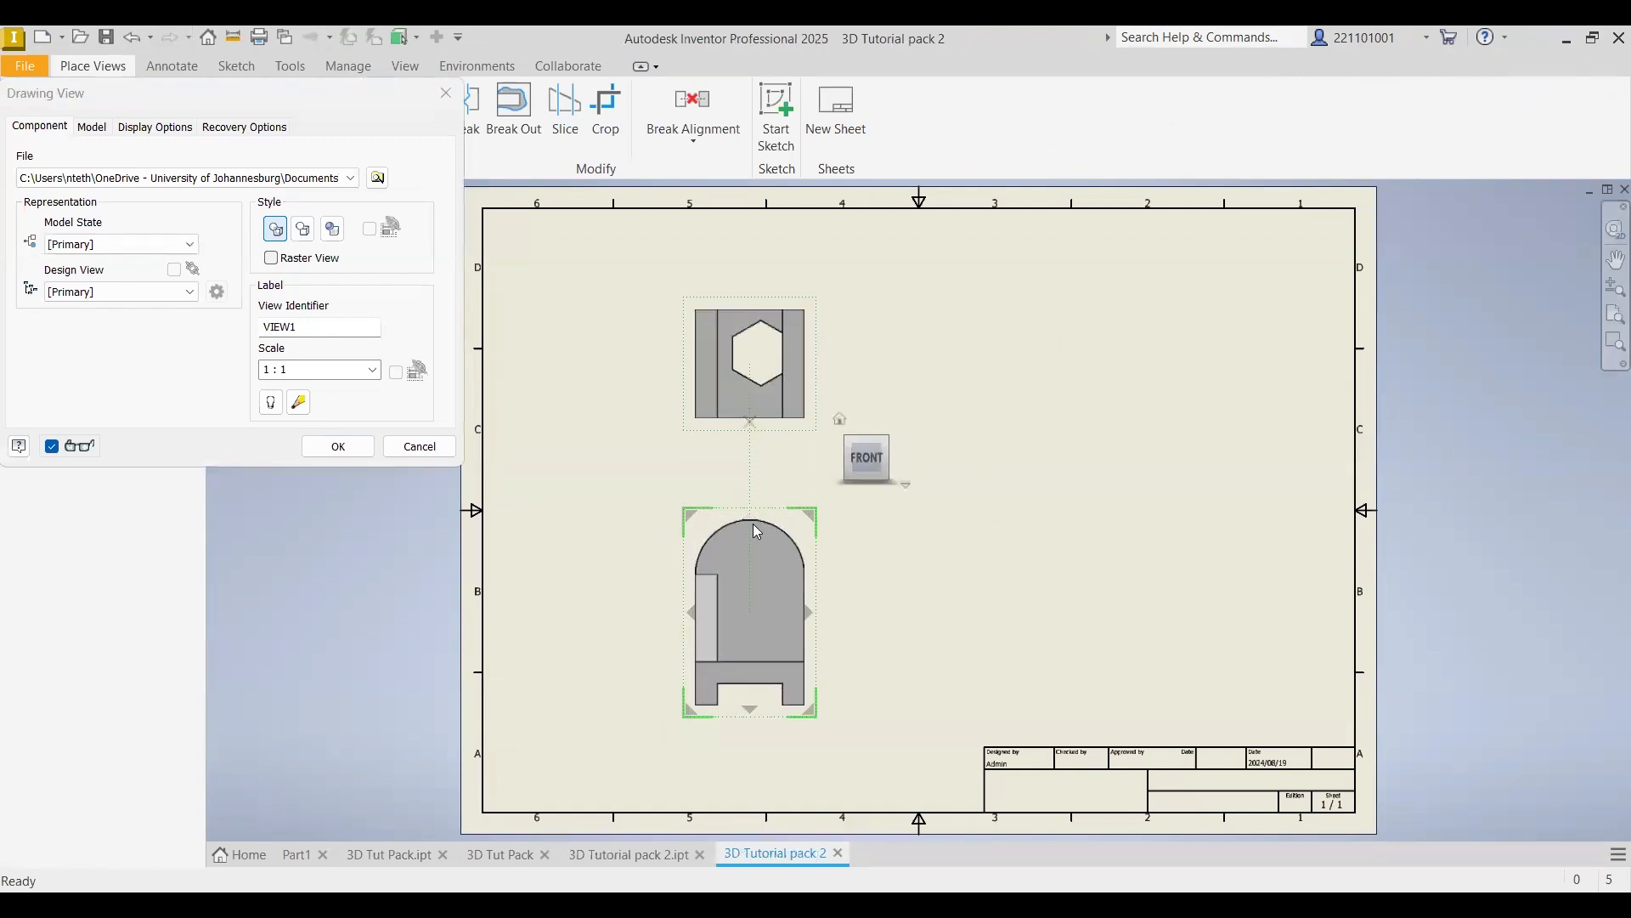
pyautogui.click(1062, 659)
pyautogui.click(756, 801)
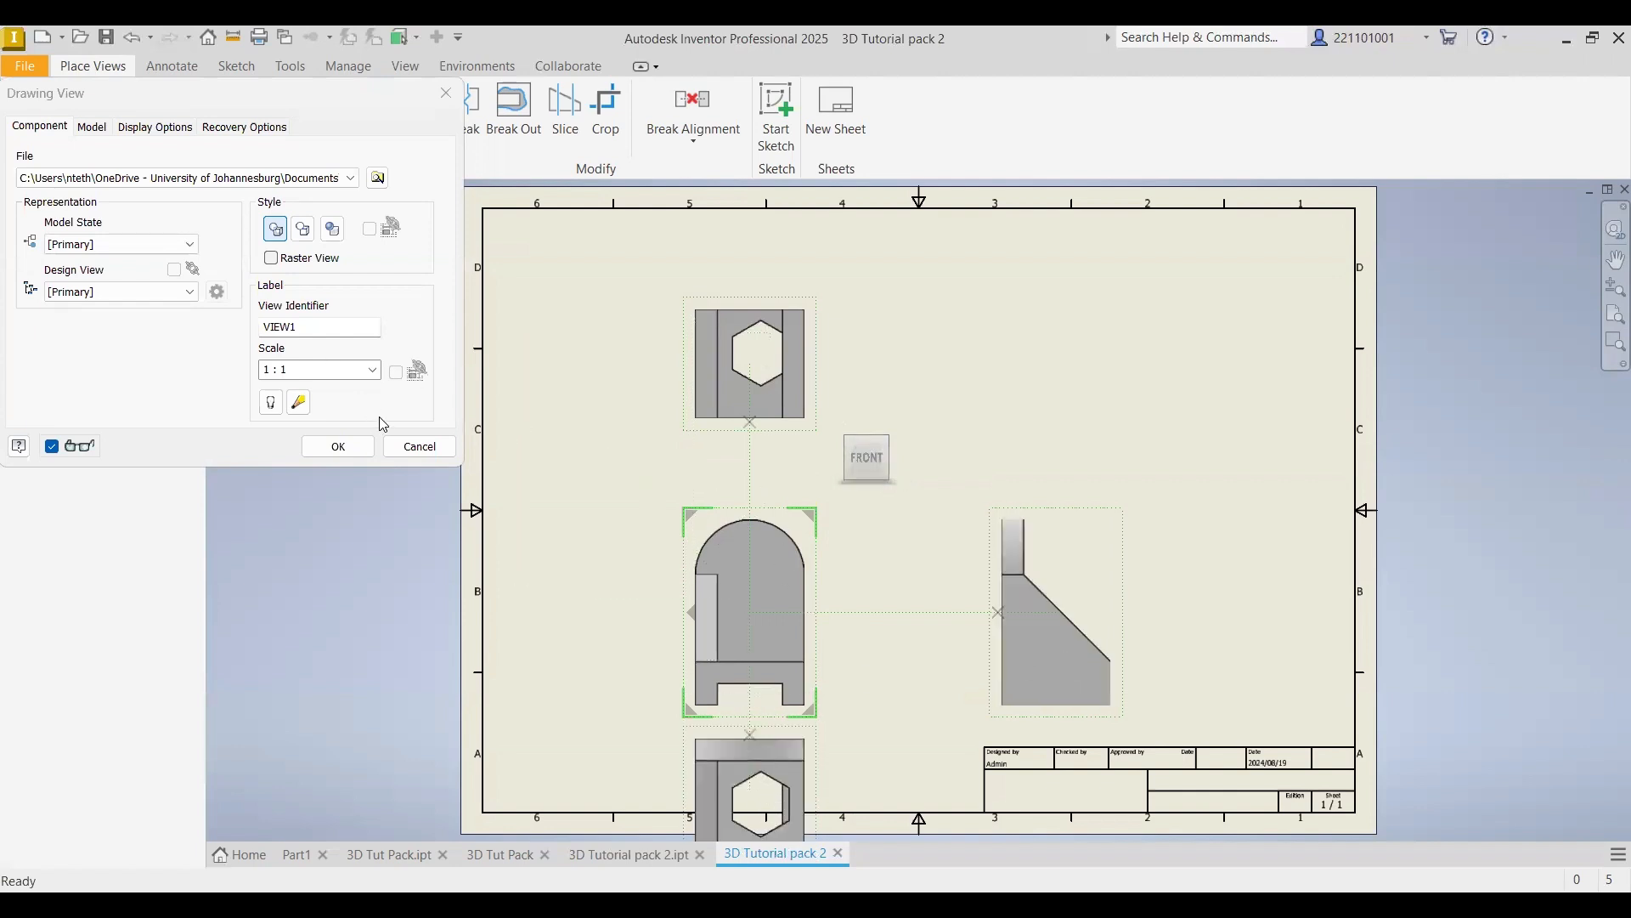
pyautogui.rightClick(546, 386)
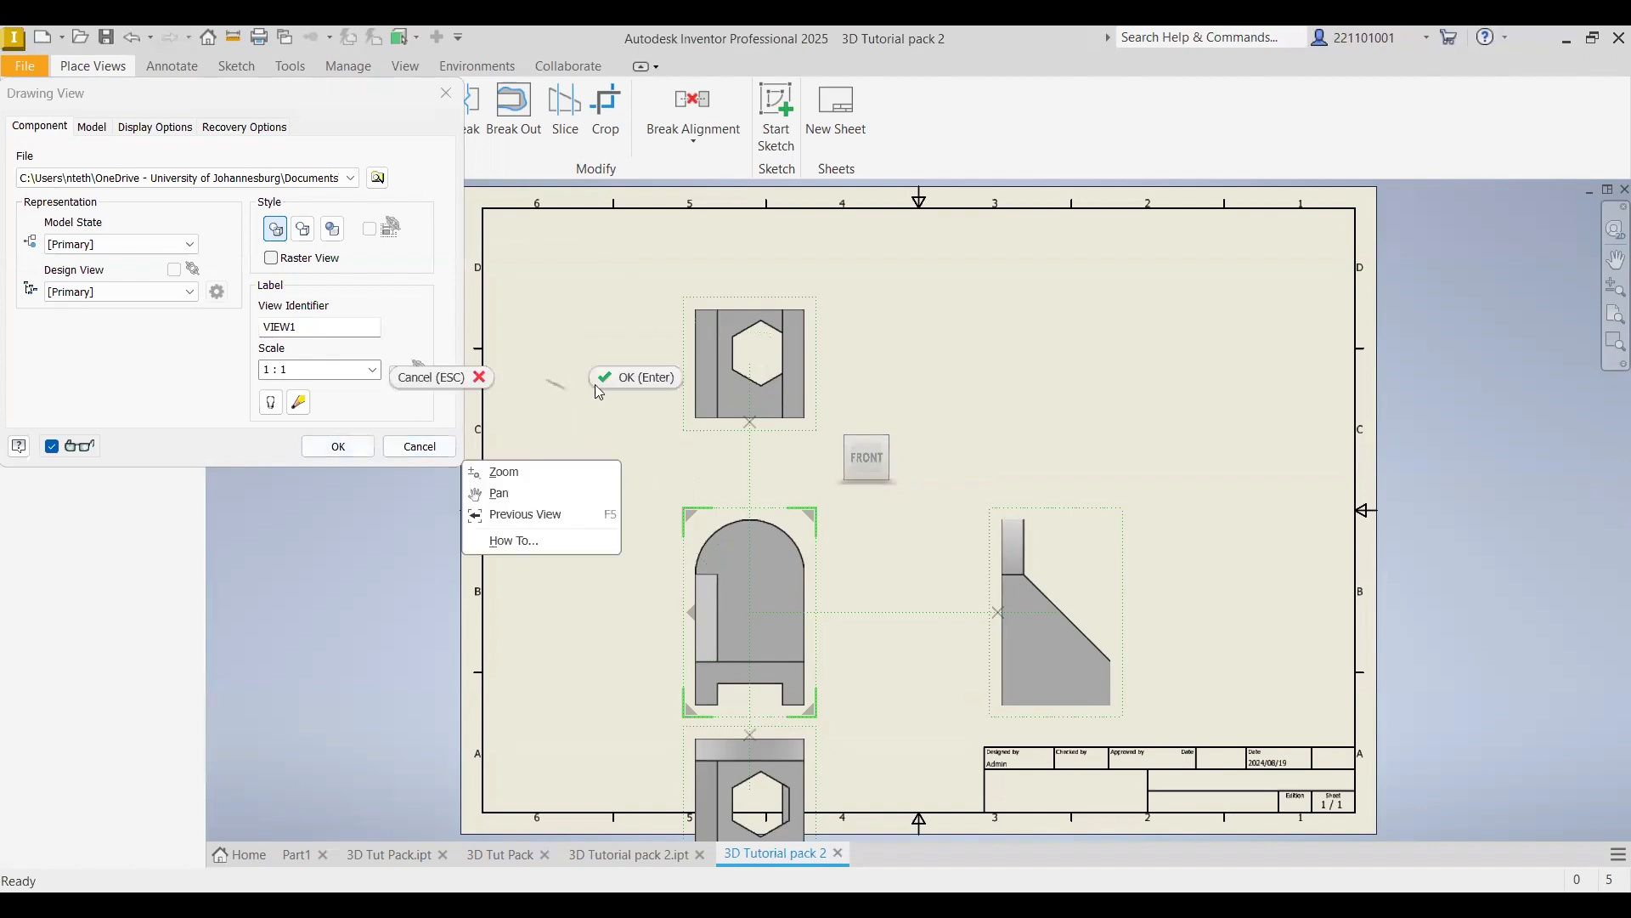
pyautogui.click(599, 372)
# - Delete the projected view above the front view and move the remaining views up within the sheet border
pyautogui.click(803, 359)
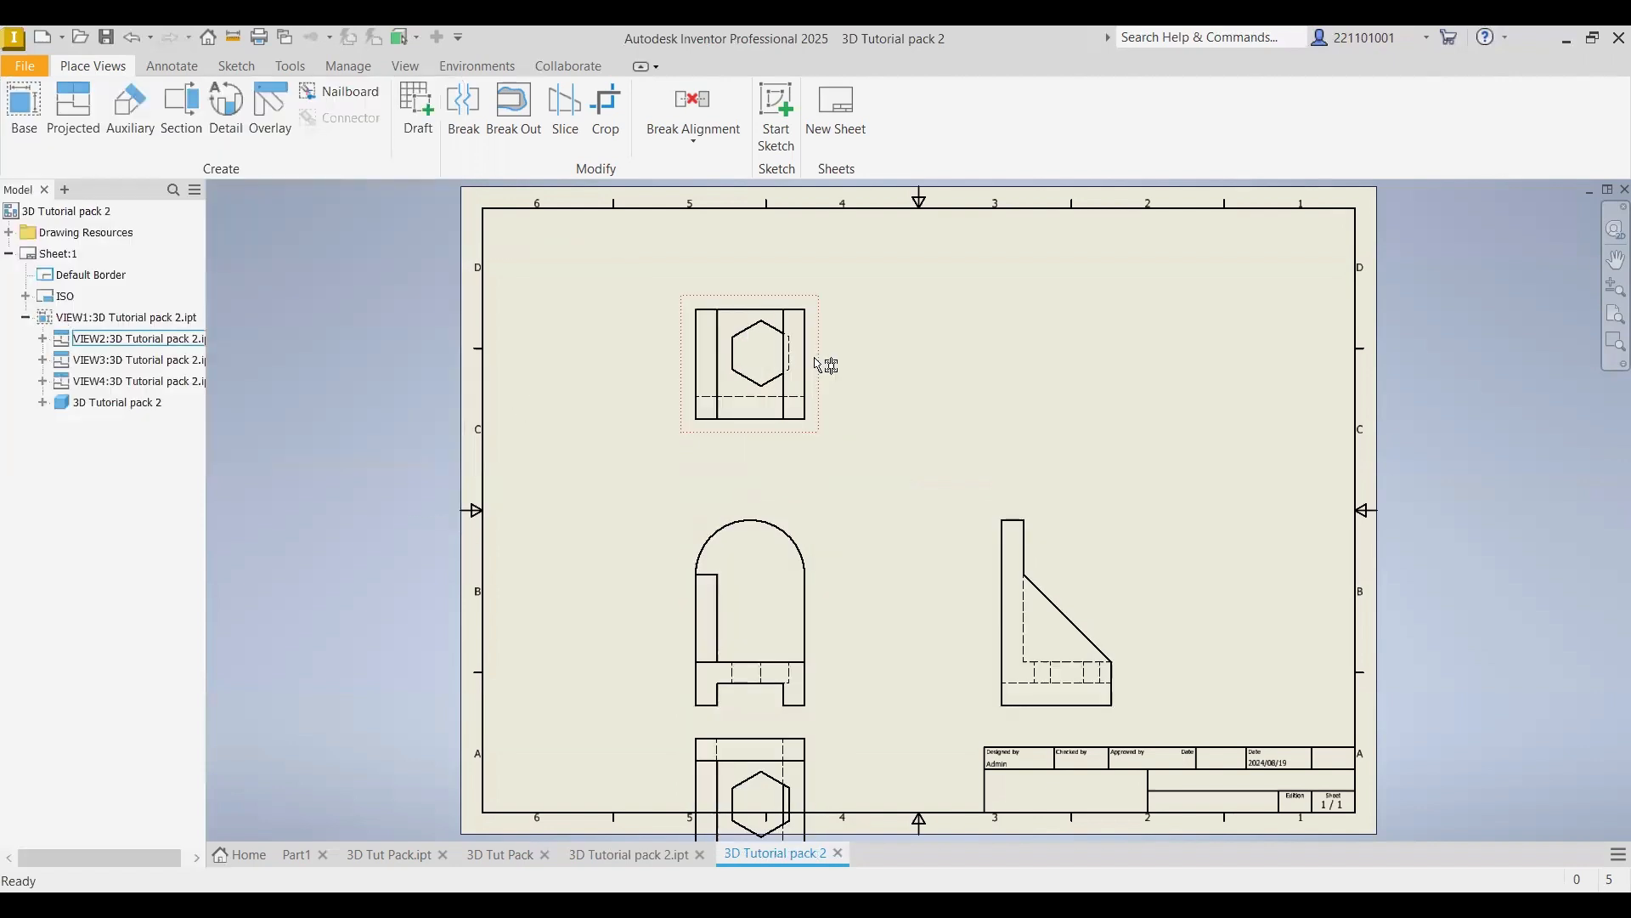
pyautogui.rightClick(814, 361)
pyautogui.click(796, 444)
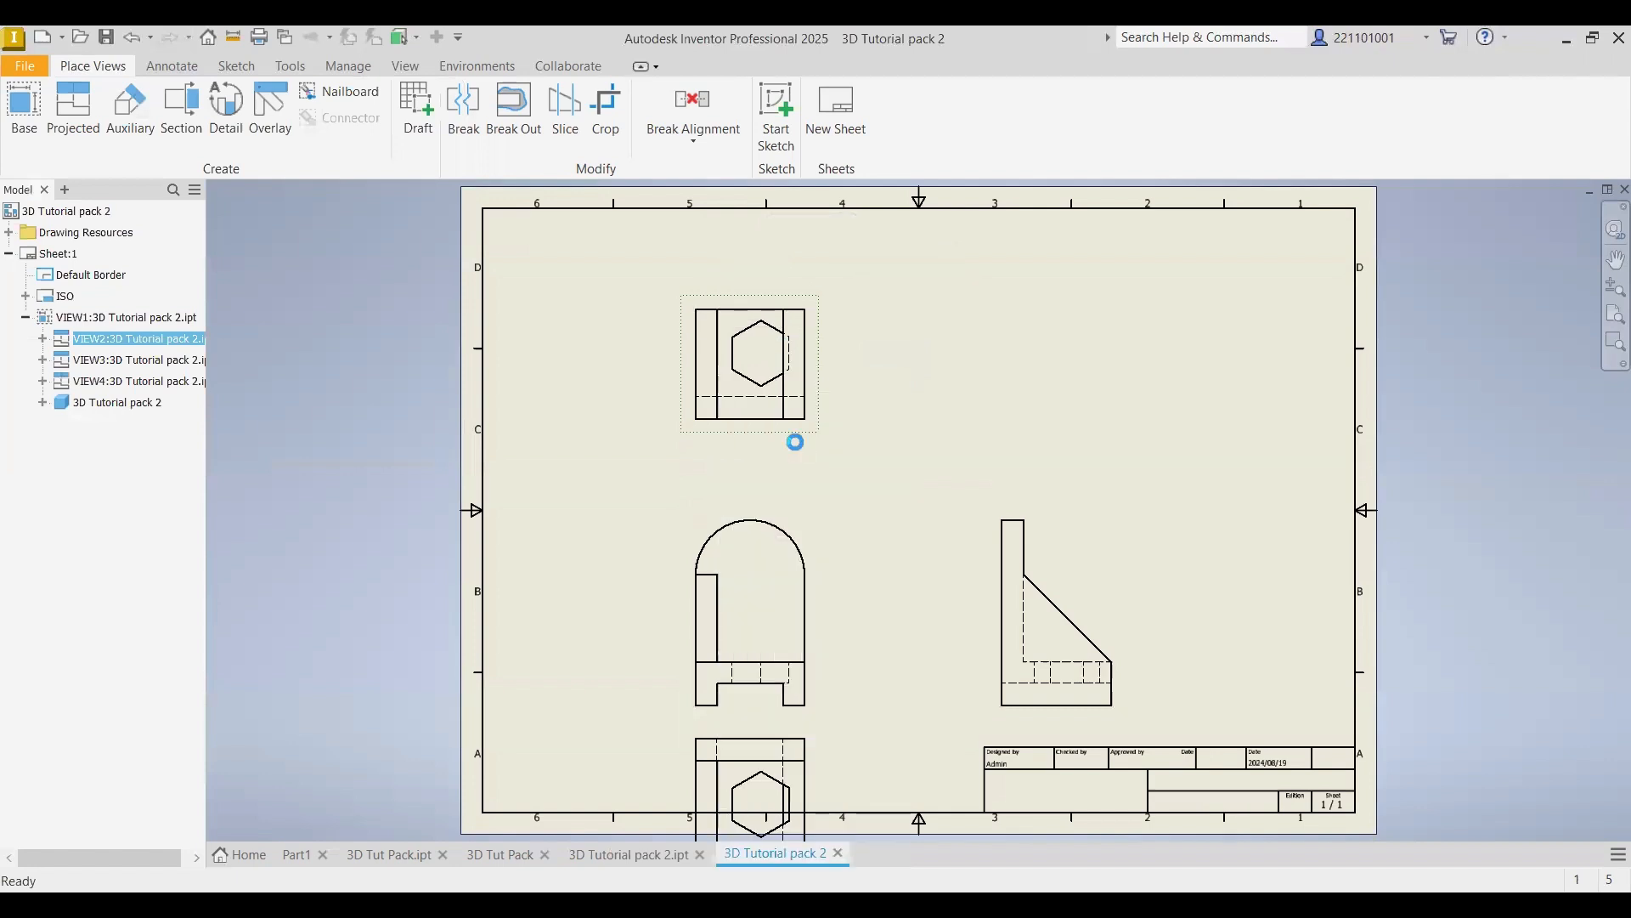
pyautogui.click(812, 521)
pyautogui.moveTo(812, 523); pyautogui.dragTo(843, 270)
pyautogui.moveTo(808, 736); pyautogui.dragTo(807, 590)
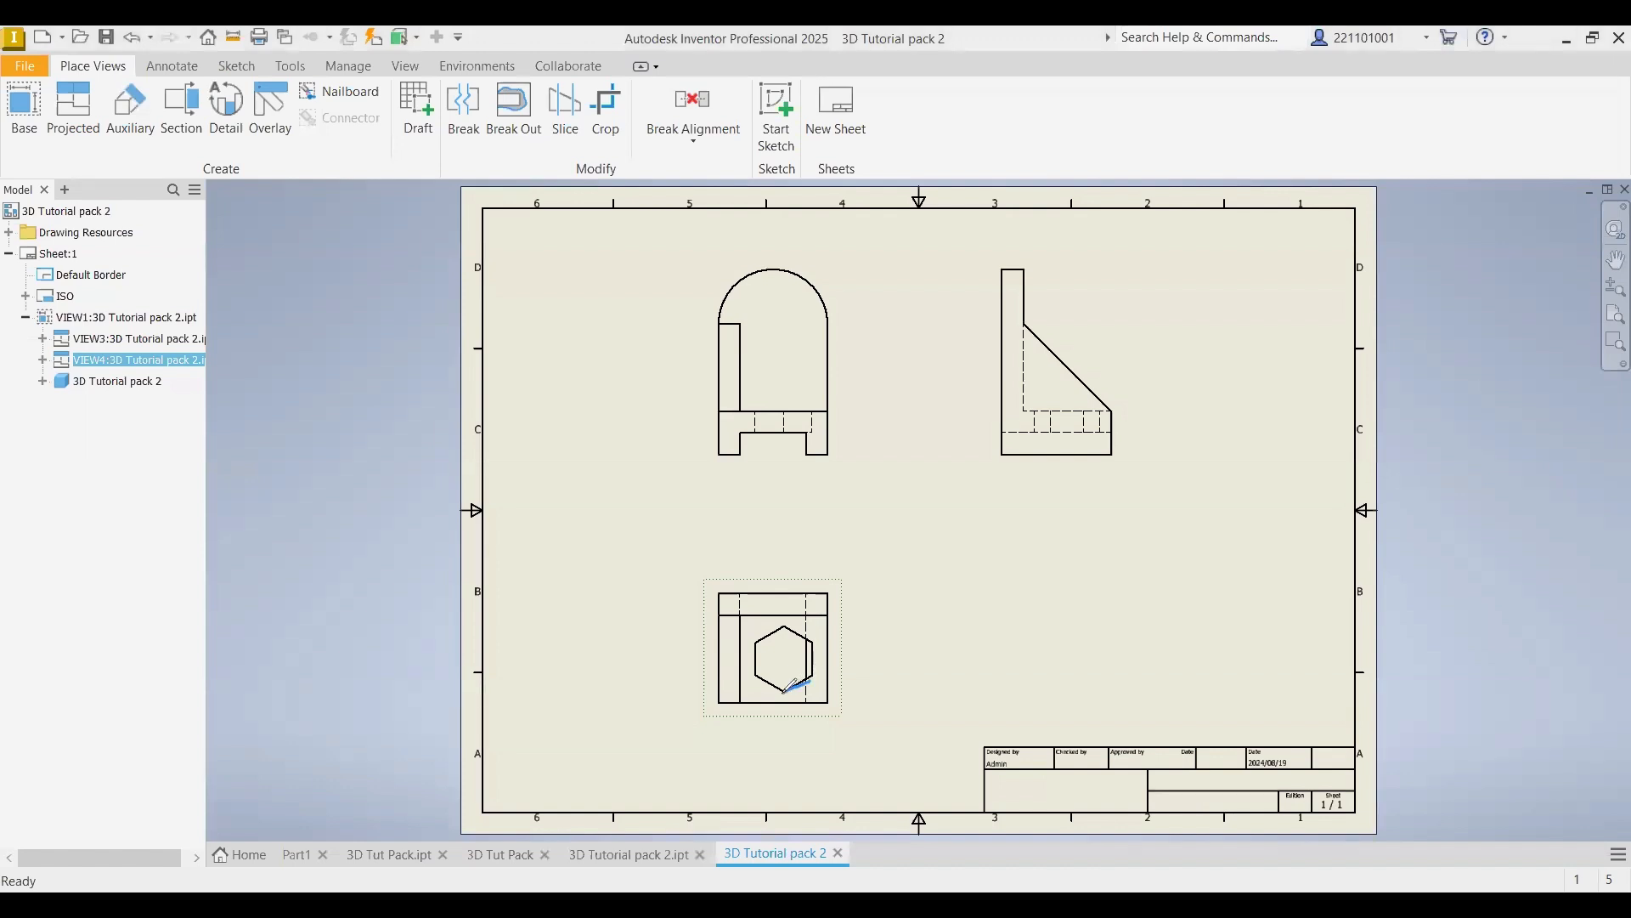
pyautogui.moveTo(923, 589)
pyautogui.mouseDown()
pyautogui.moveTo(886, 653)
pyautogui.moveTo(966, 682)
pyautogui.mouseUp()
pyautogui.moveTo(960, 619)
pyautogui.mouseDown()
pyautogui.moveTo(990, 658)
pyautogui.moveTo(1010, 632)
pyautogui.mouseUp()
pyautogui.moveTo(1017, 624)
pyautogui.mouseDown()
pyautogui.moveTo(1076, 618)
pyautogui.moveTo(1138, 676)
pyautogui.moveTo(1207, 677)
pyautogui.moveTo(1181, 729)
pyautogui.mouseUp()
pyautogui.click(1213, 654)
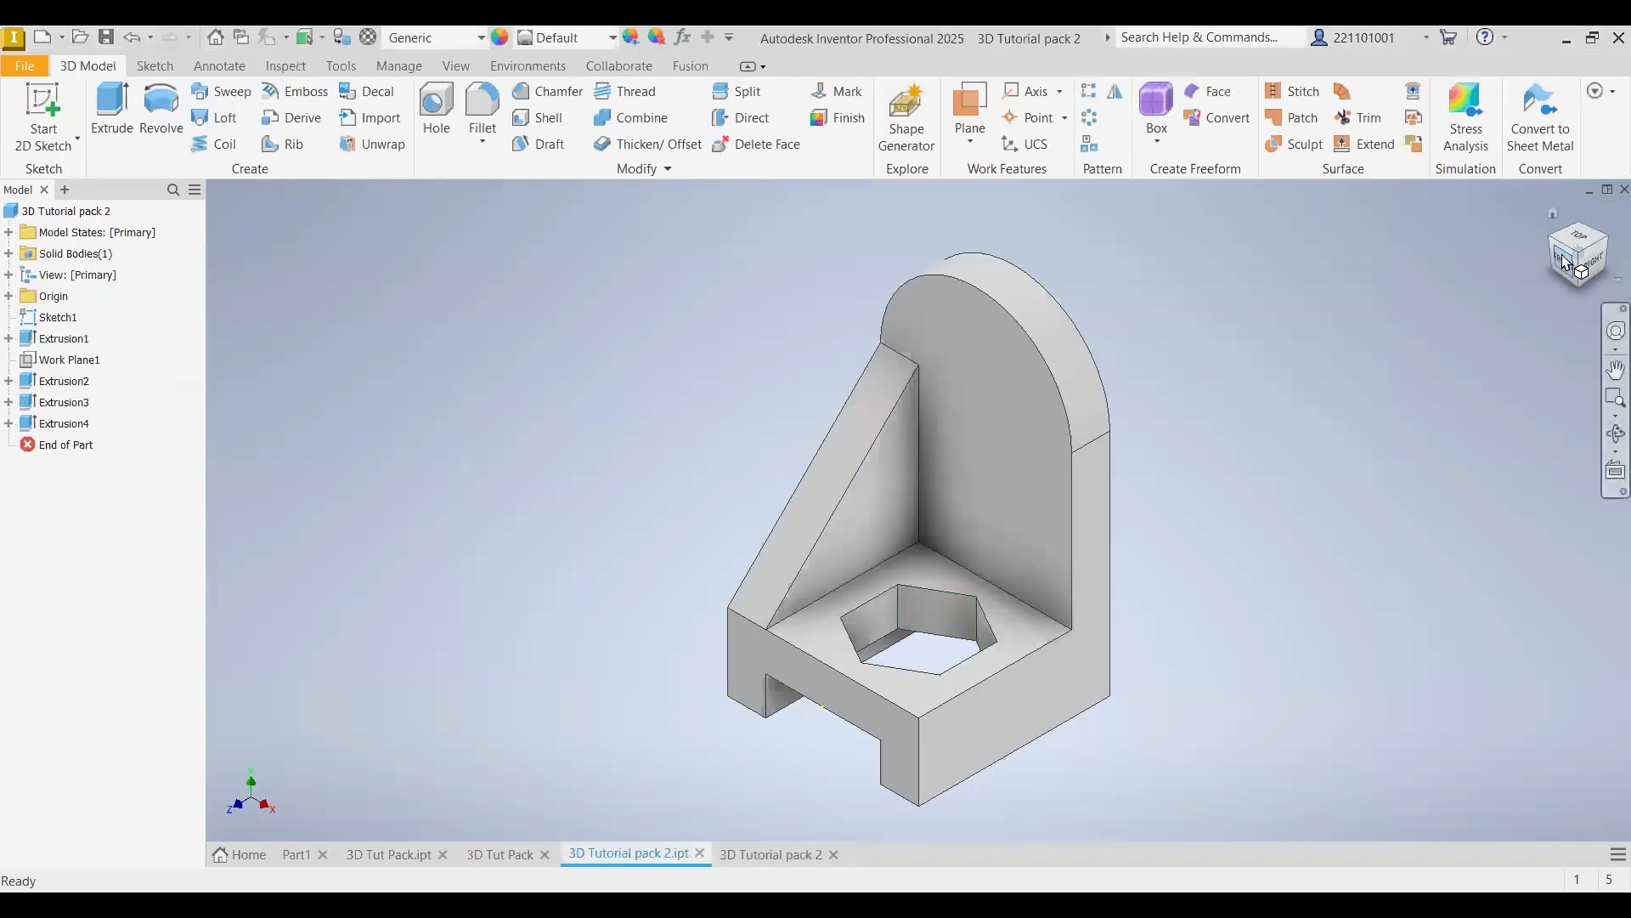
# - Switch to the part and open the sketch of the hexagonal cut for editing
pyautogui.click(1568, 264)
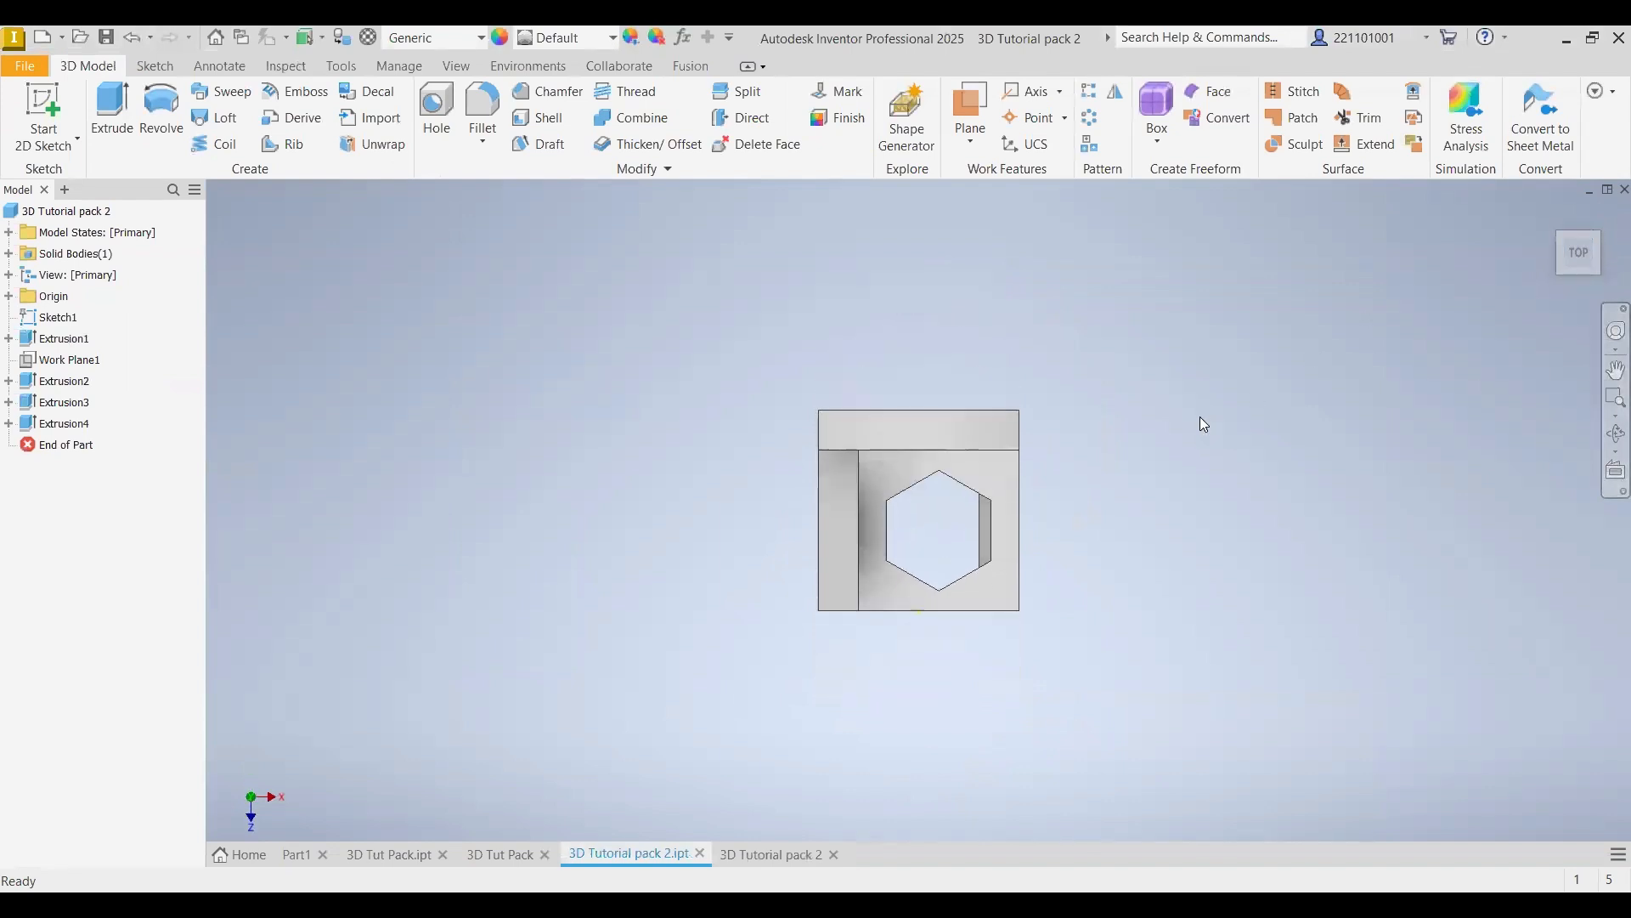
pyautogui.click(919, 482)
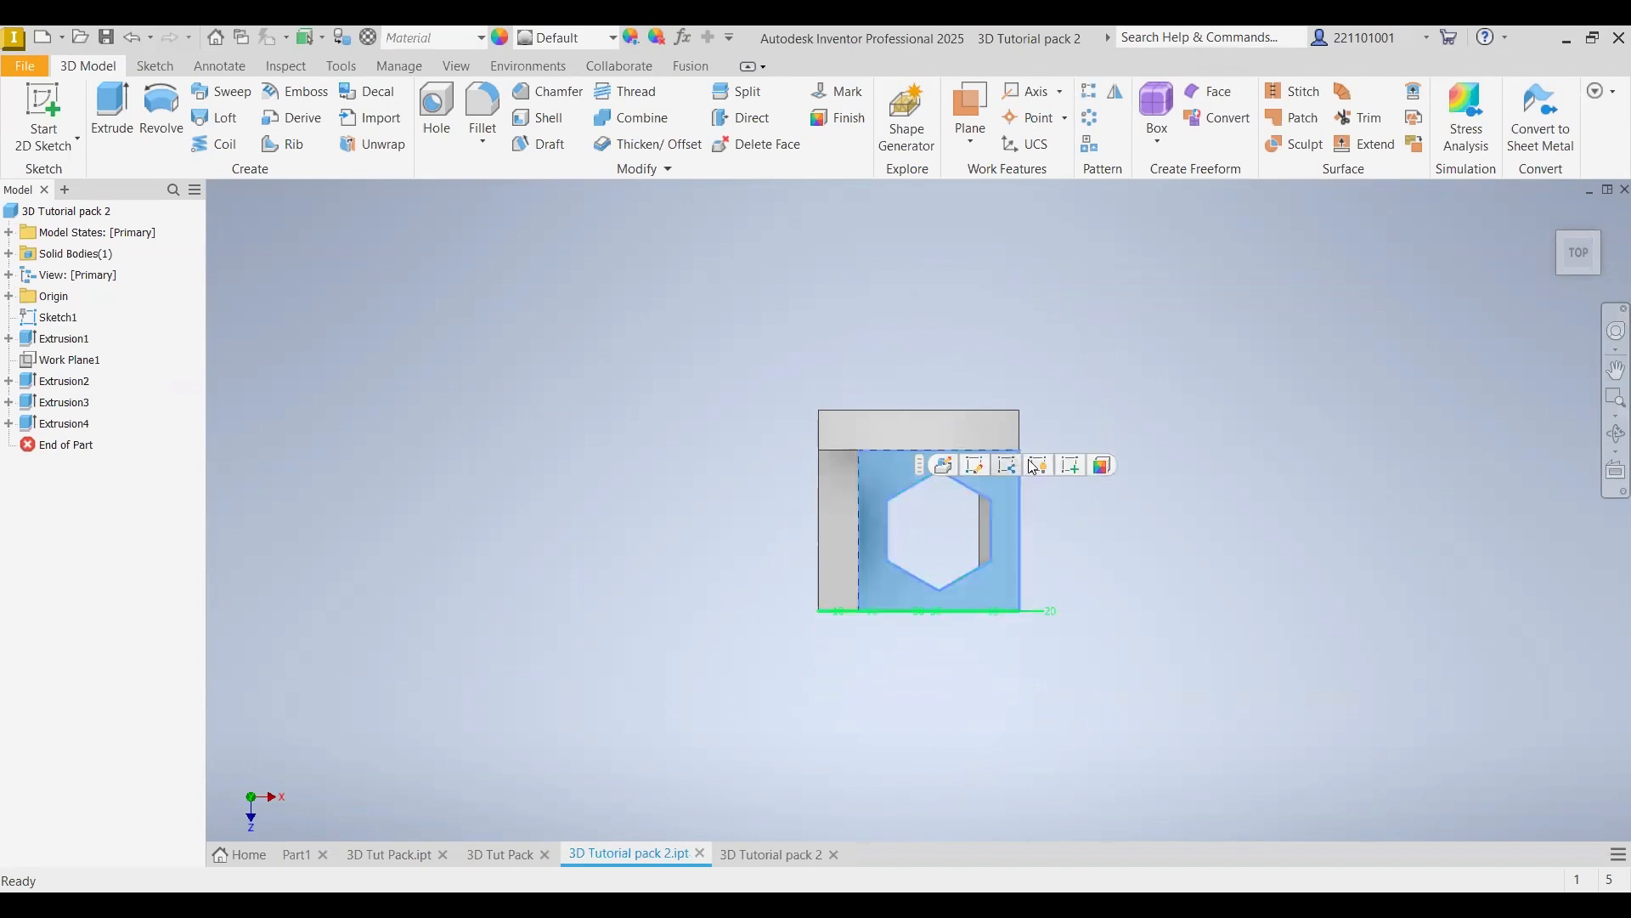
pyautogui.click(155, 445)
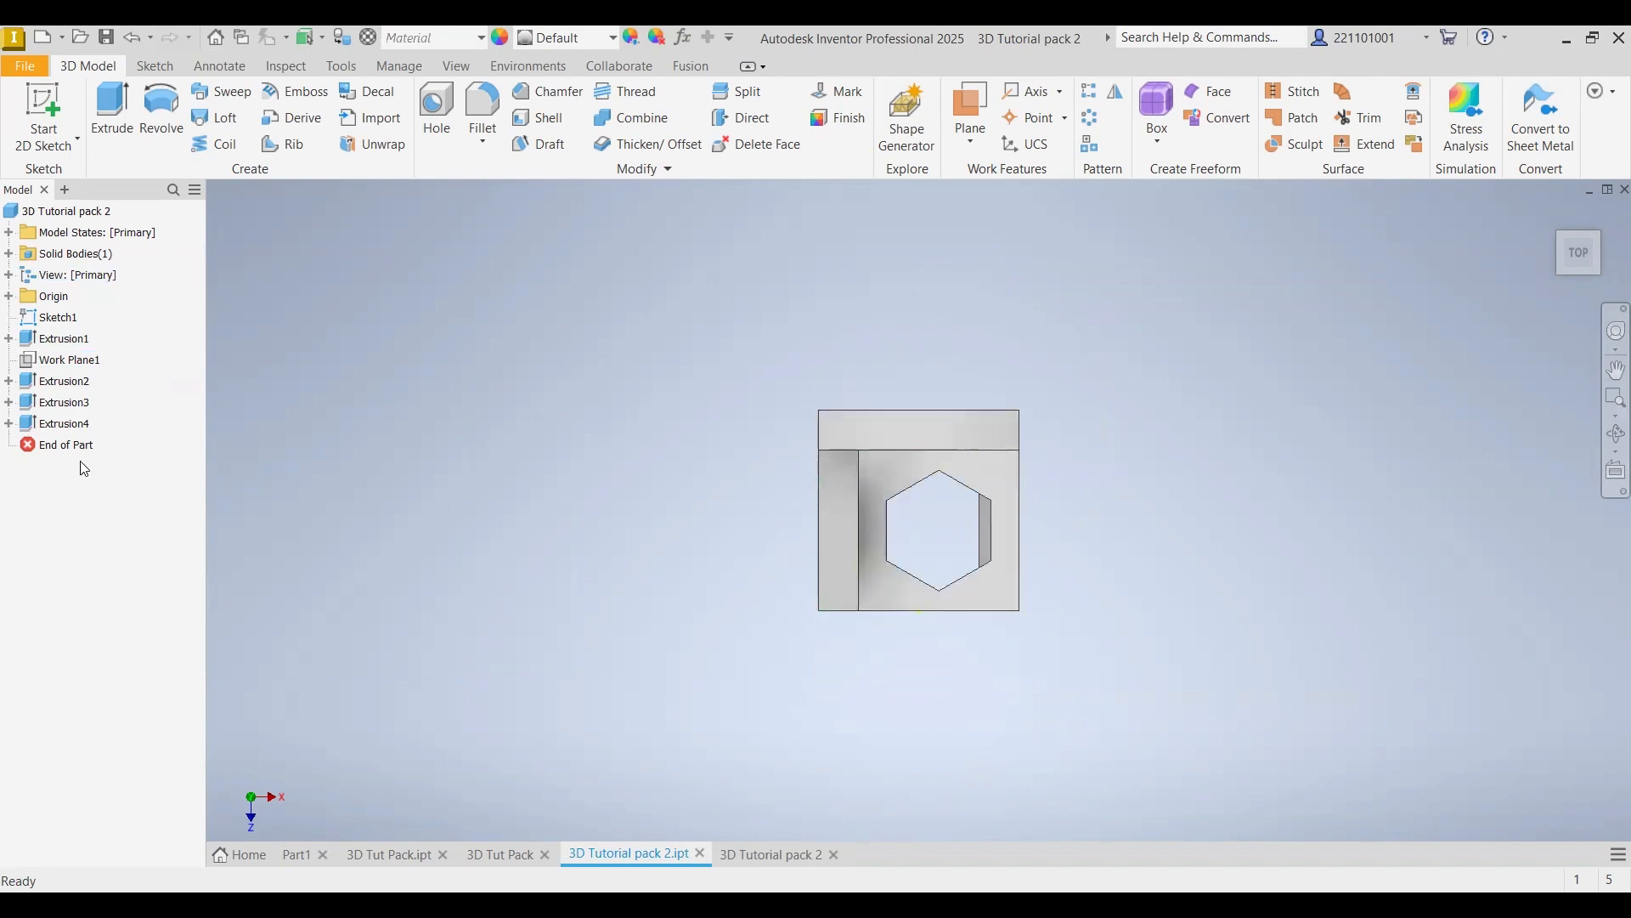
pyautogui.click(61, 426)
pyautogui.click(9, 424)
pyautogui.rightClick(68, 447)
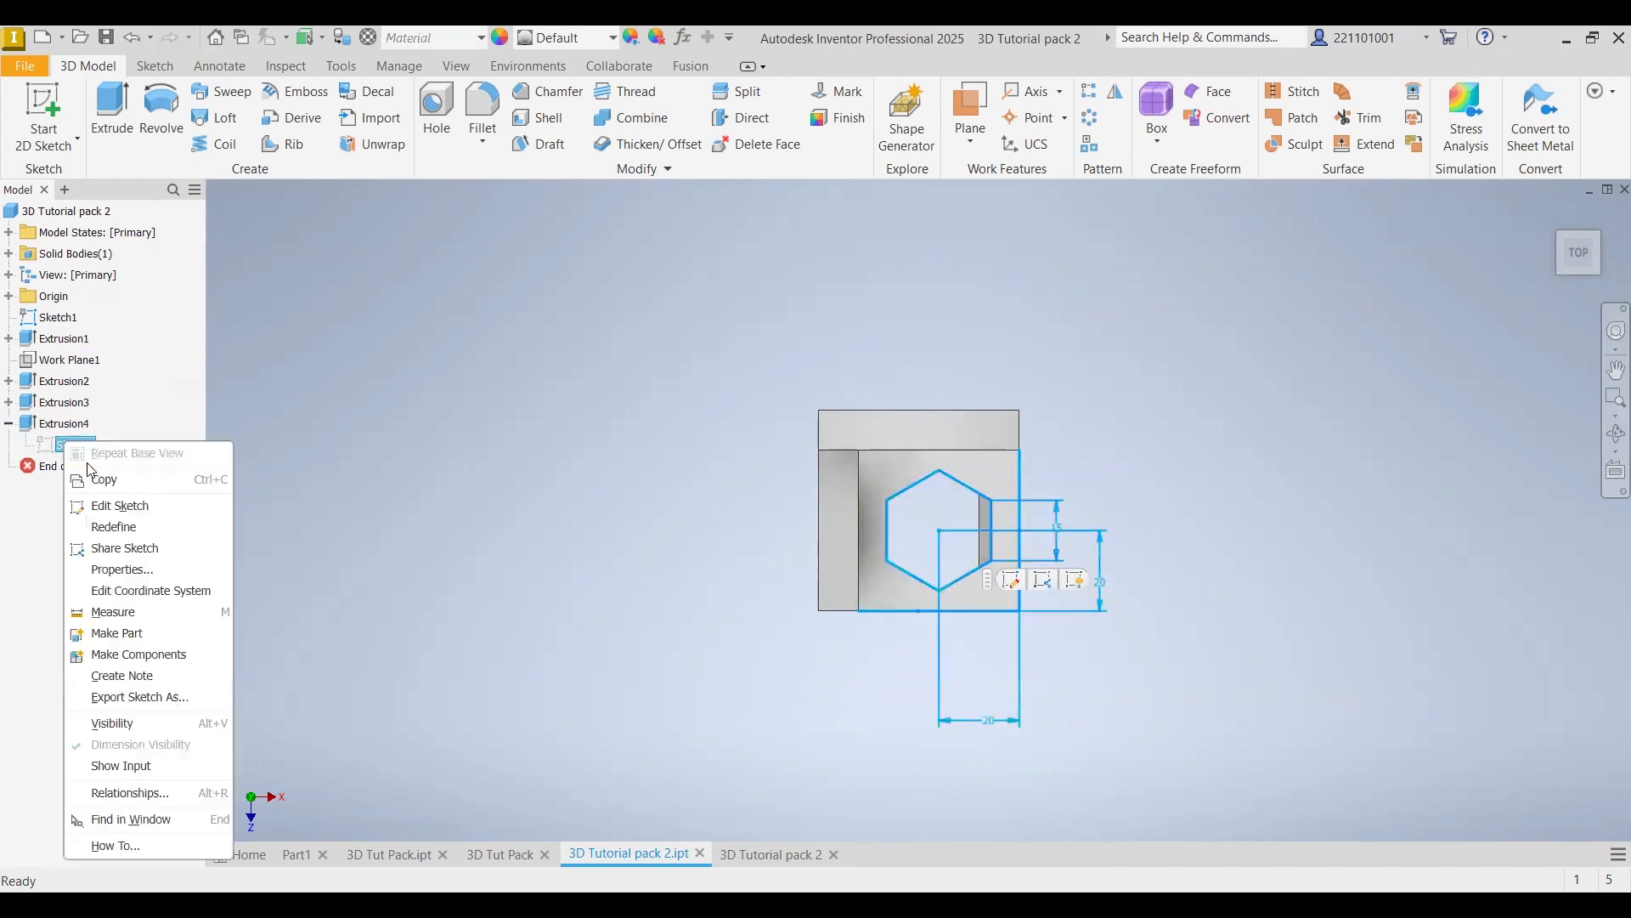
pyautogui.click(119, 505)
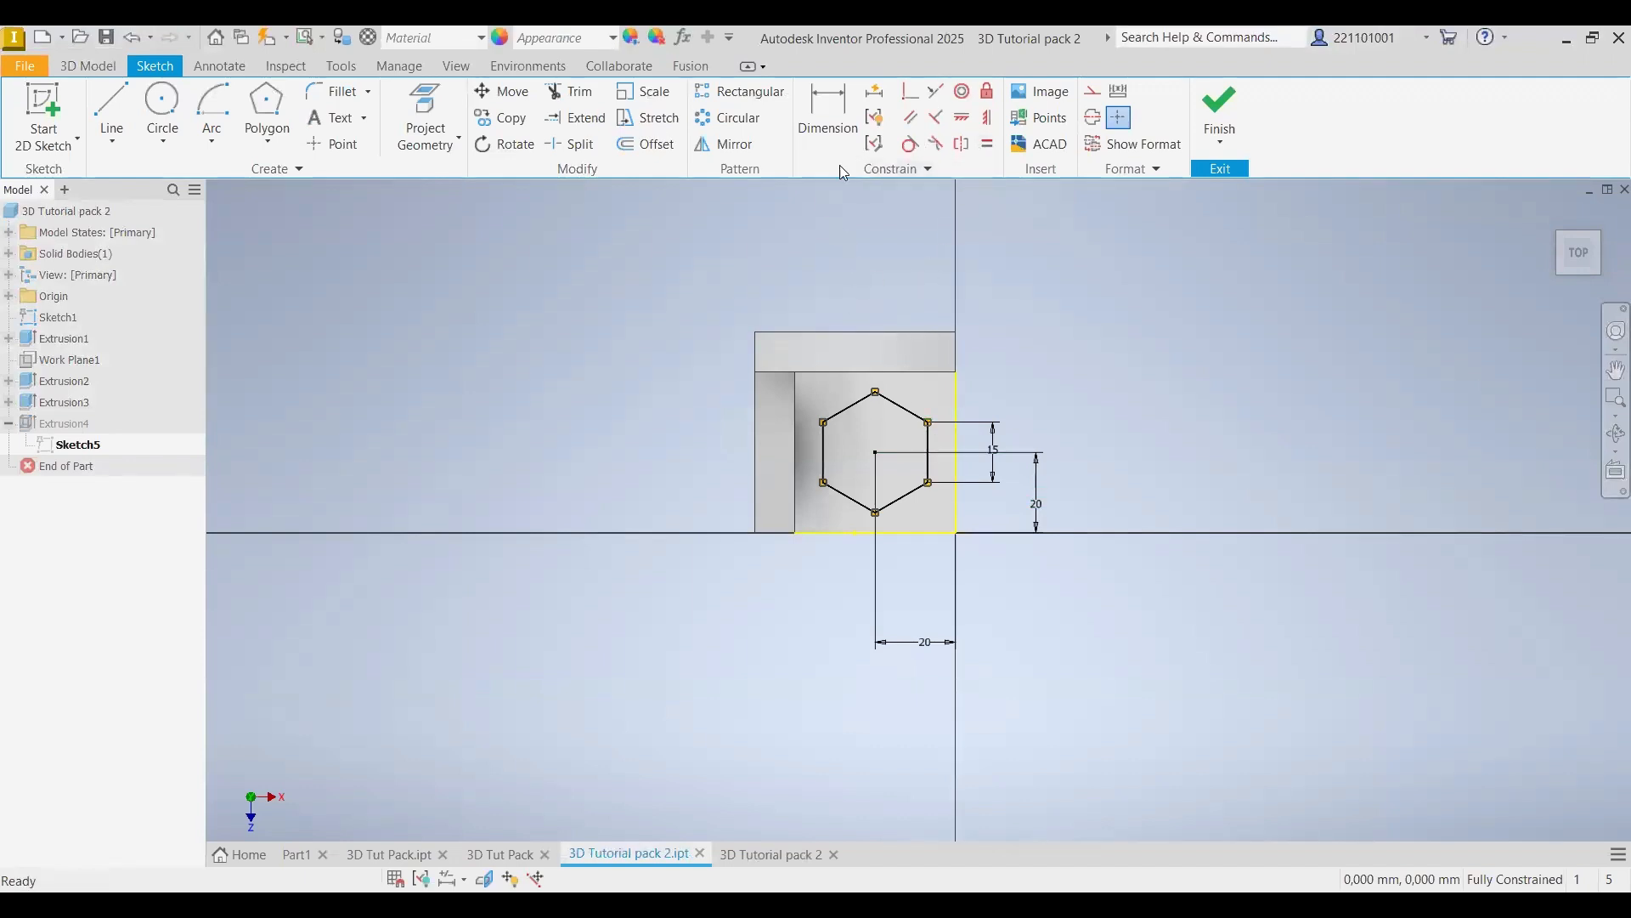
# - Try to make the hexagon's upper-right side parallel to the wall's inner edge
pyautogui.click(911, 117)
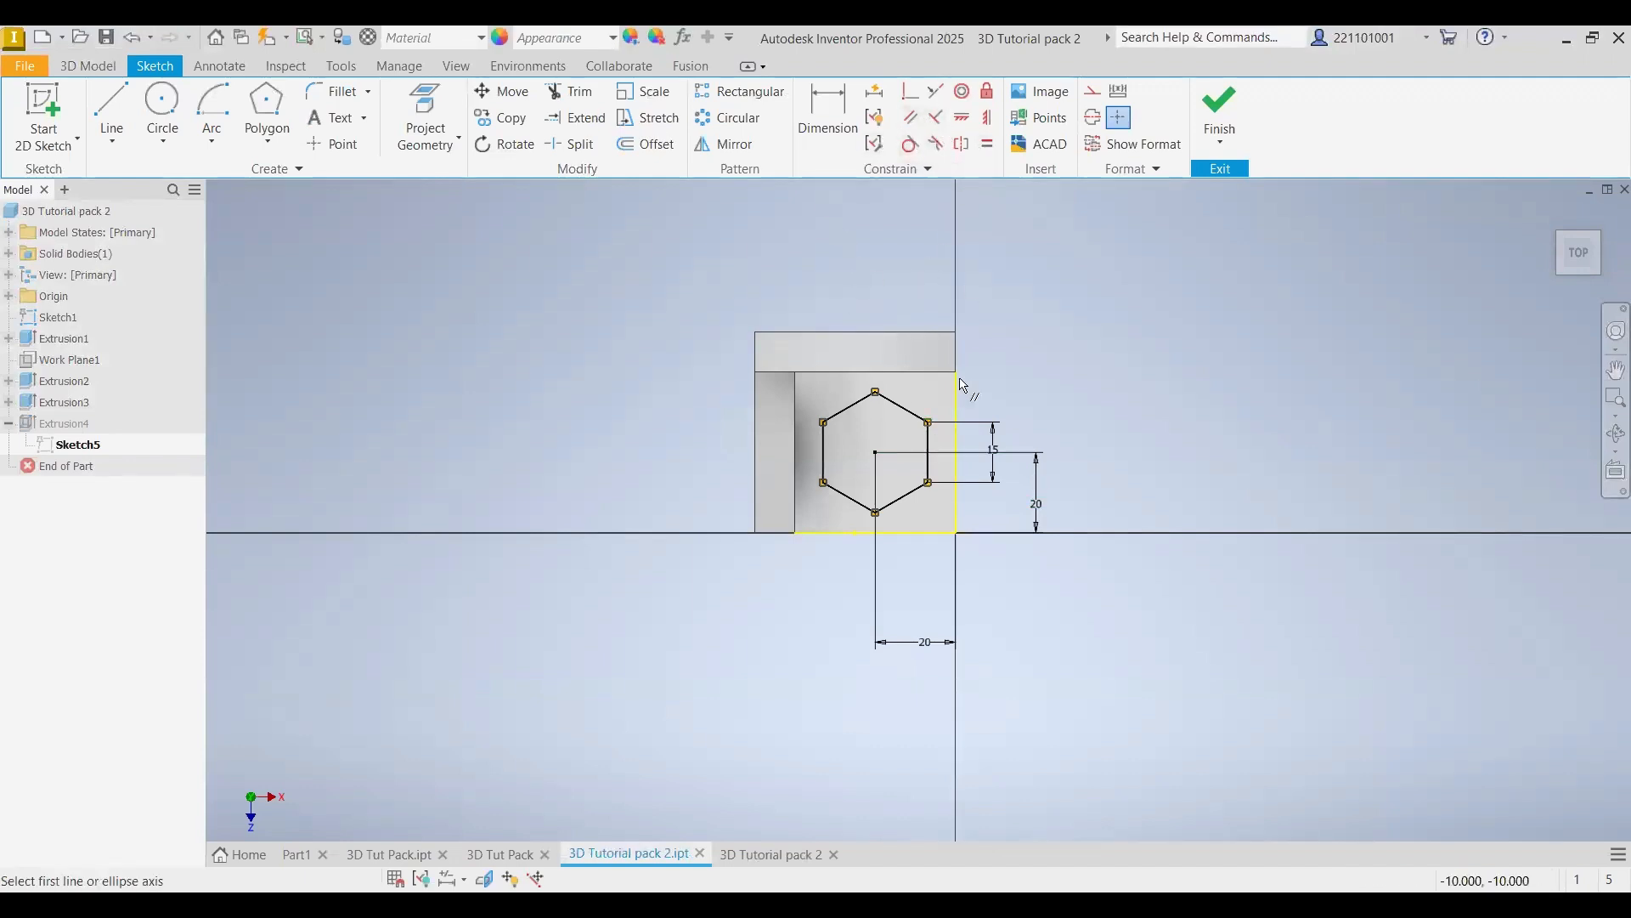
pyautogui.click(904, 407)
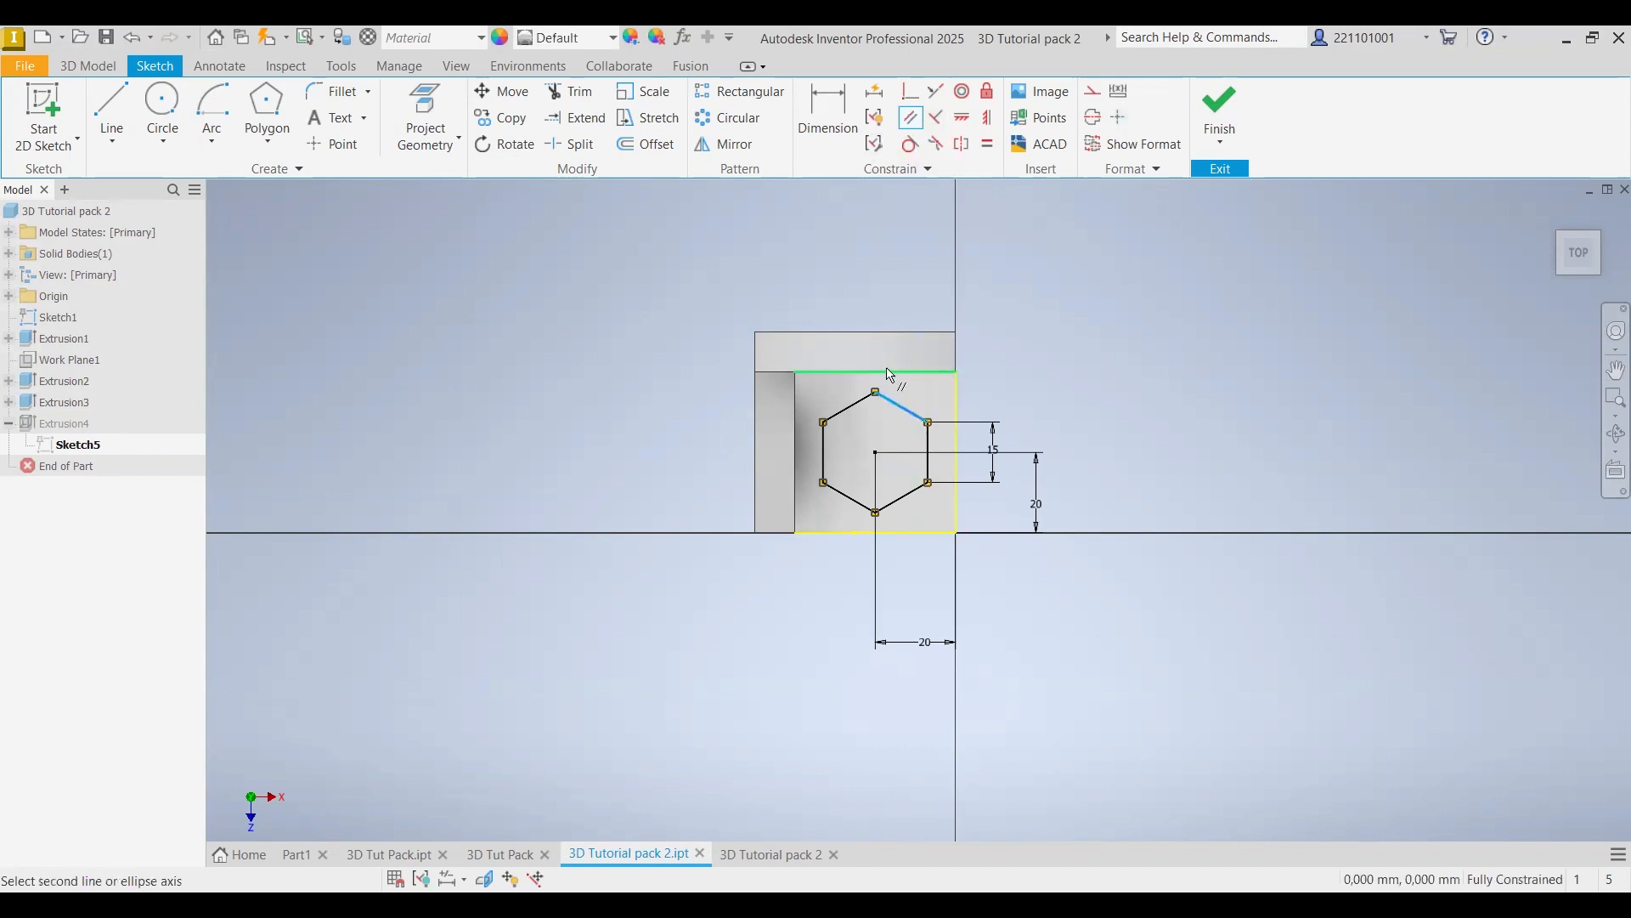
pyautogui.click(887, 371)
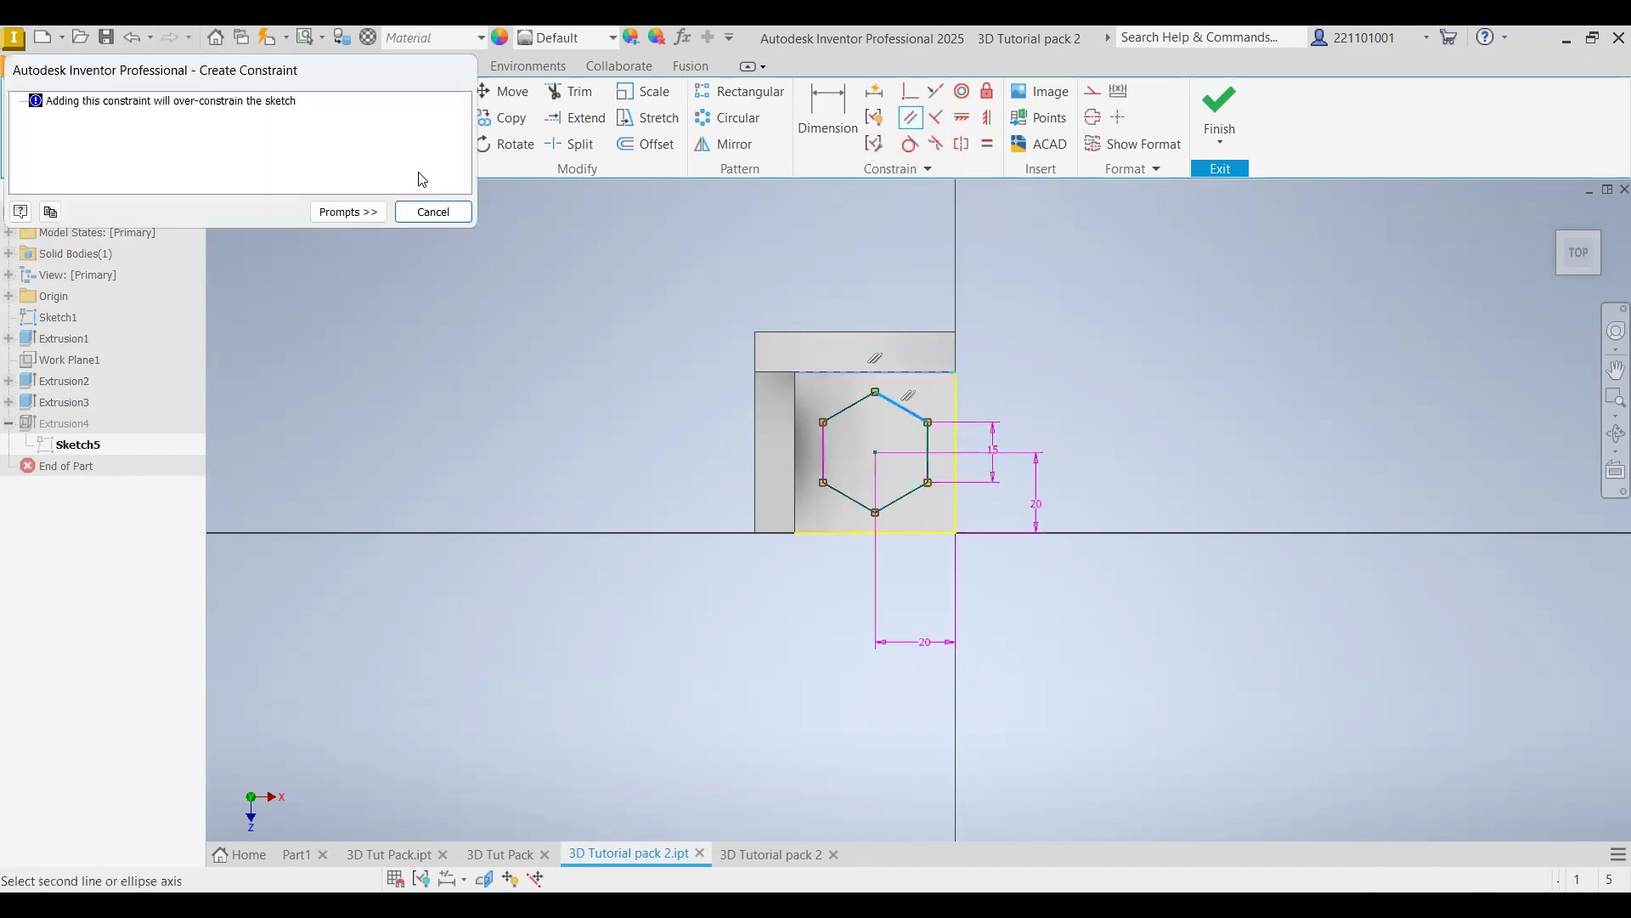
pyautogui.click(438, 221)
pyautogui.rightClick(782, 223)
pyautogui.click(854, 221)
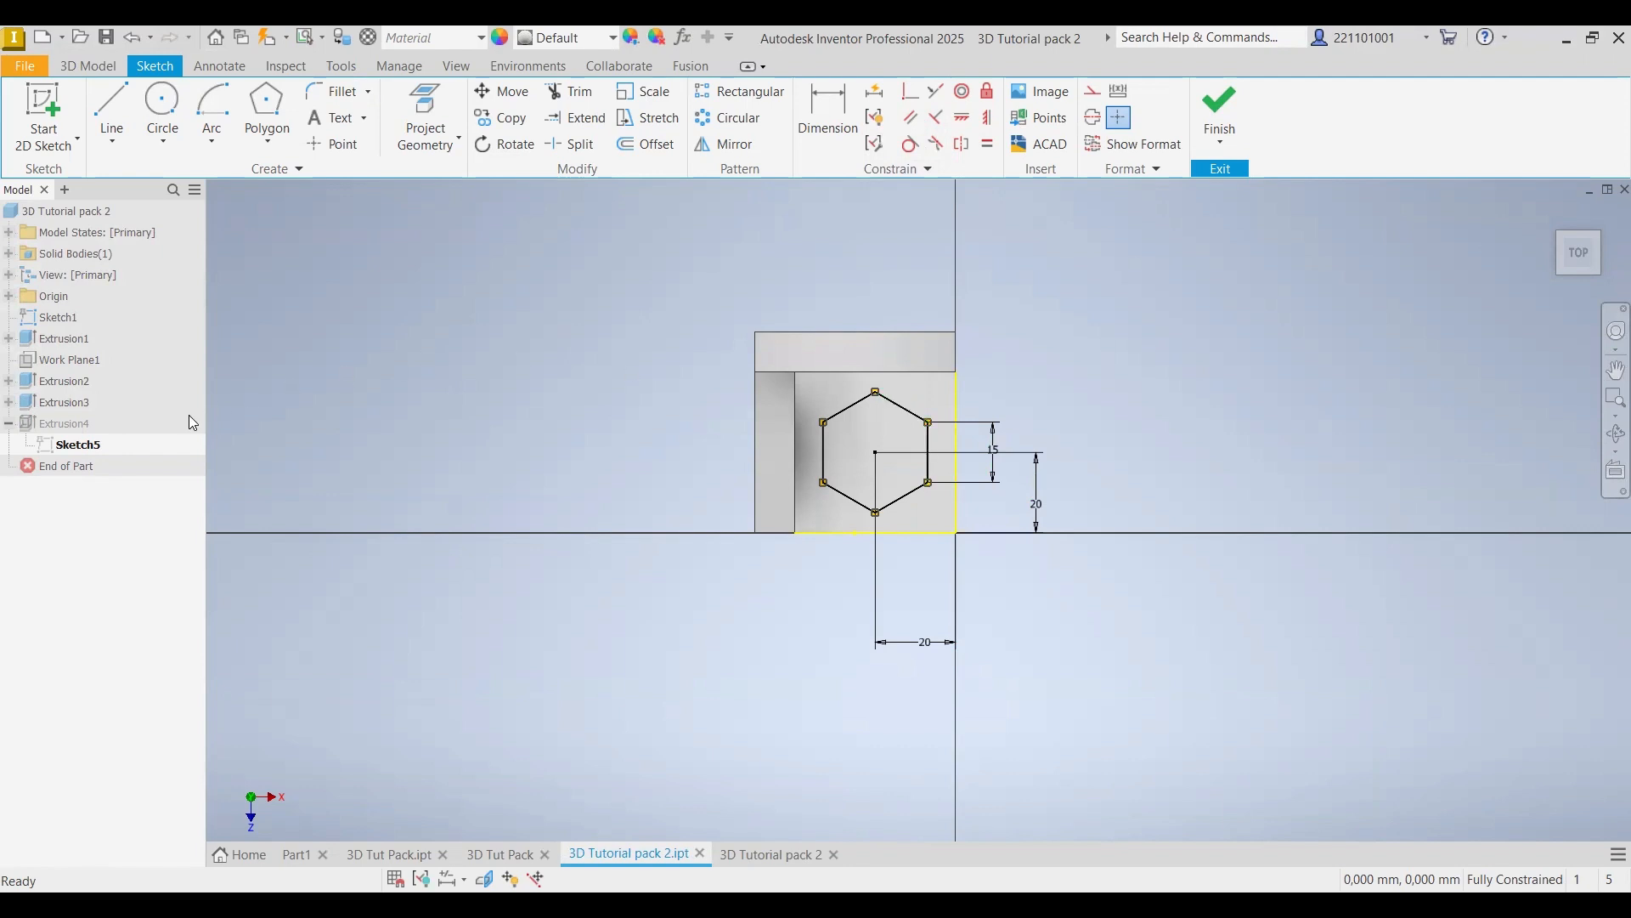
# - Undo the drawing with its views and the hexagonal cut, going back to the open sketch of the hexagon
pyautogui.rightClick(82, 447)
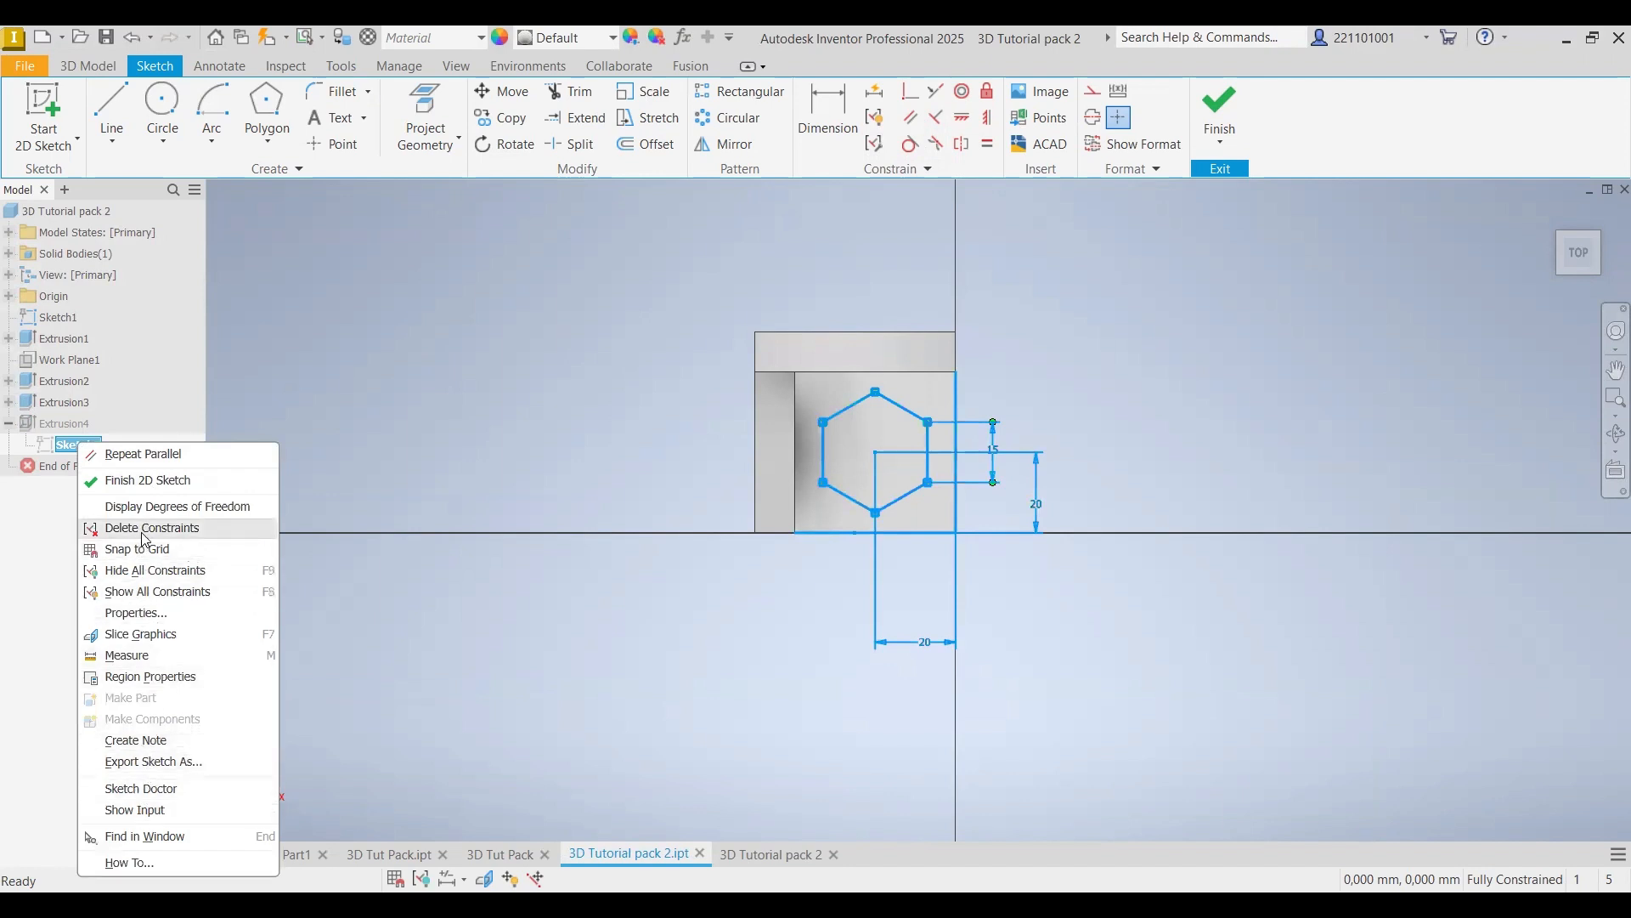
pyautogui.click(135, 36)
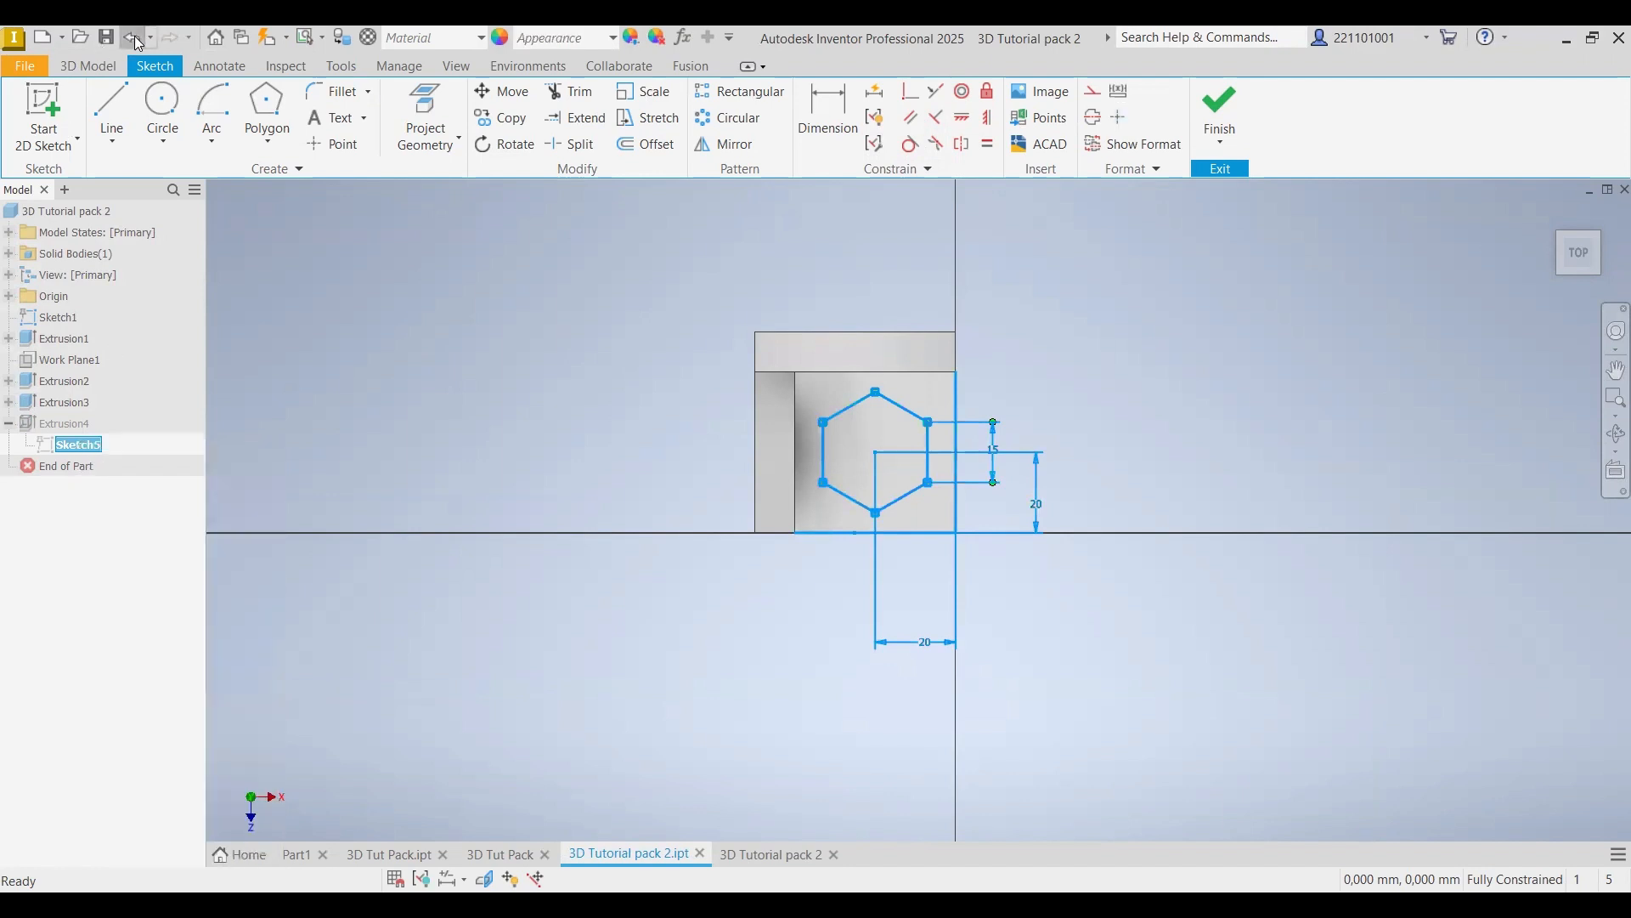
pyautogui.click(134, 36)
pyautogui.click(135, 36)
pyautogui.click(135, 37)
pyautogui.click(134, 36)
pyautogui.click(134, 35)
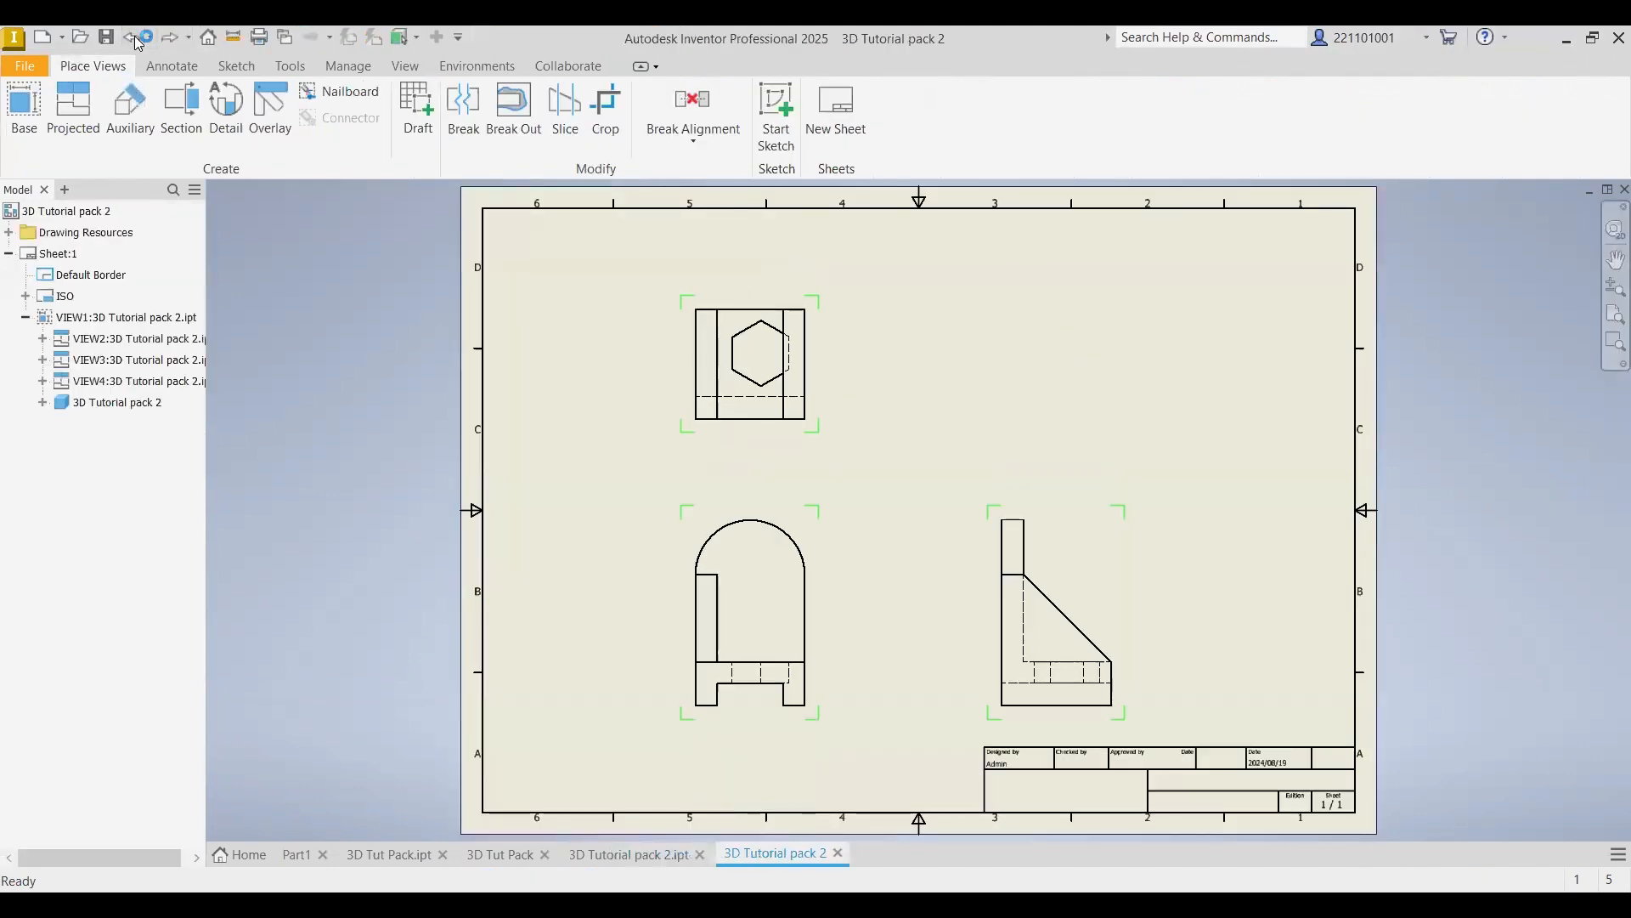
pyautogui.click(134, 36)
pyautogui.click(134, 35)
pyautogui.click(135, 35)
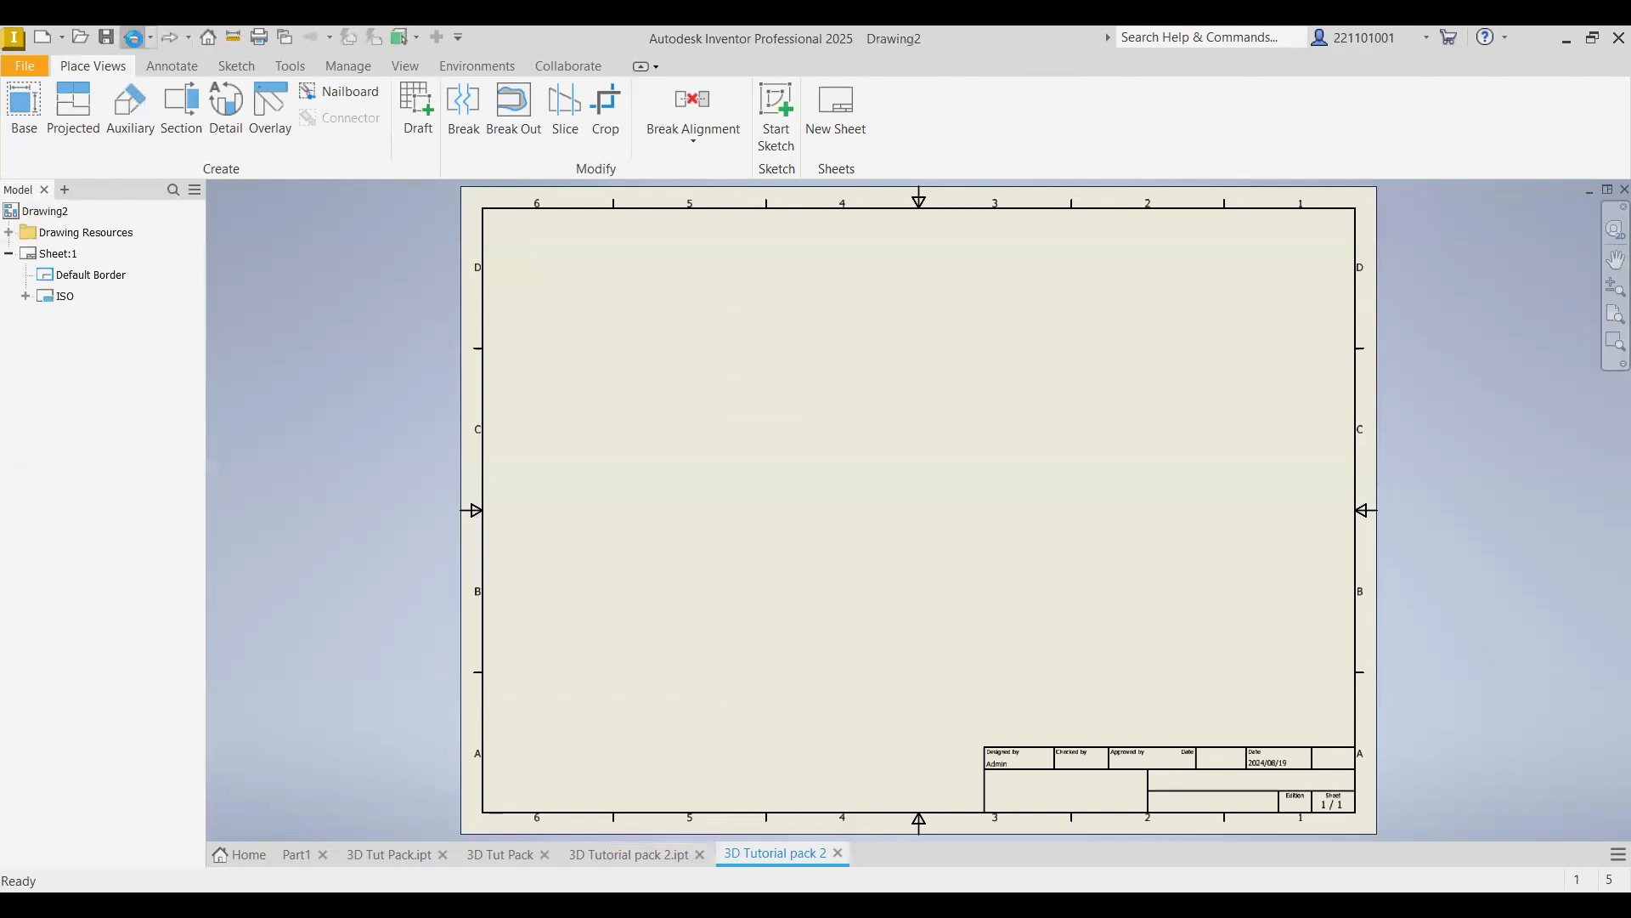
pyautogui.click(134, 36)
pyautogui.click(134, 35)
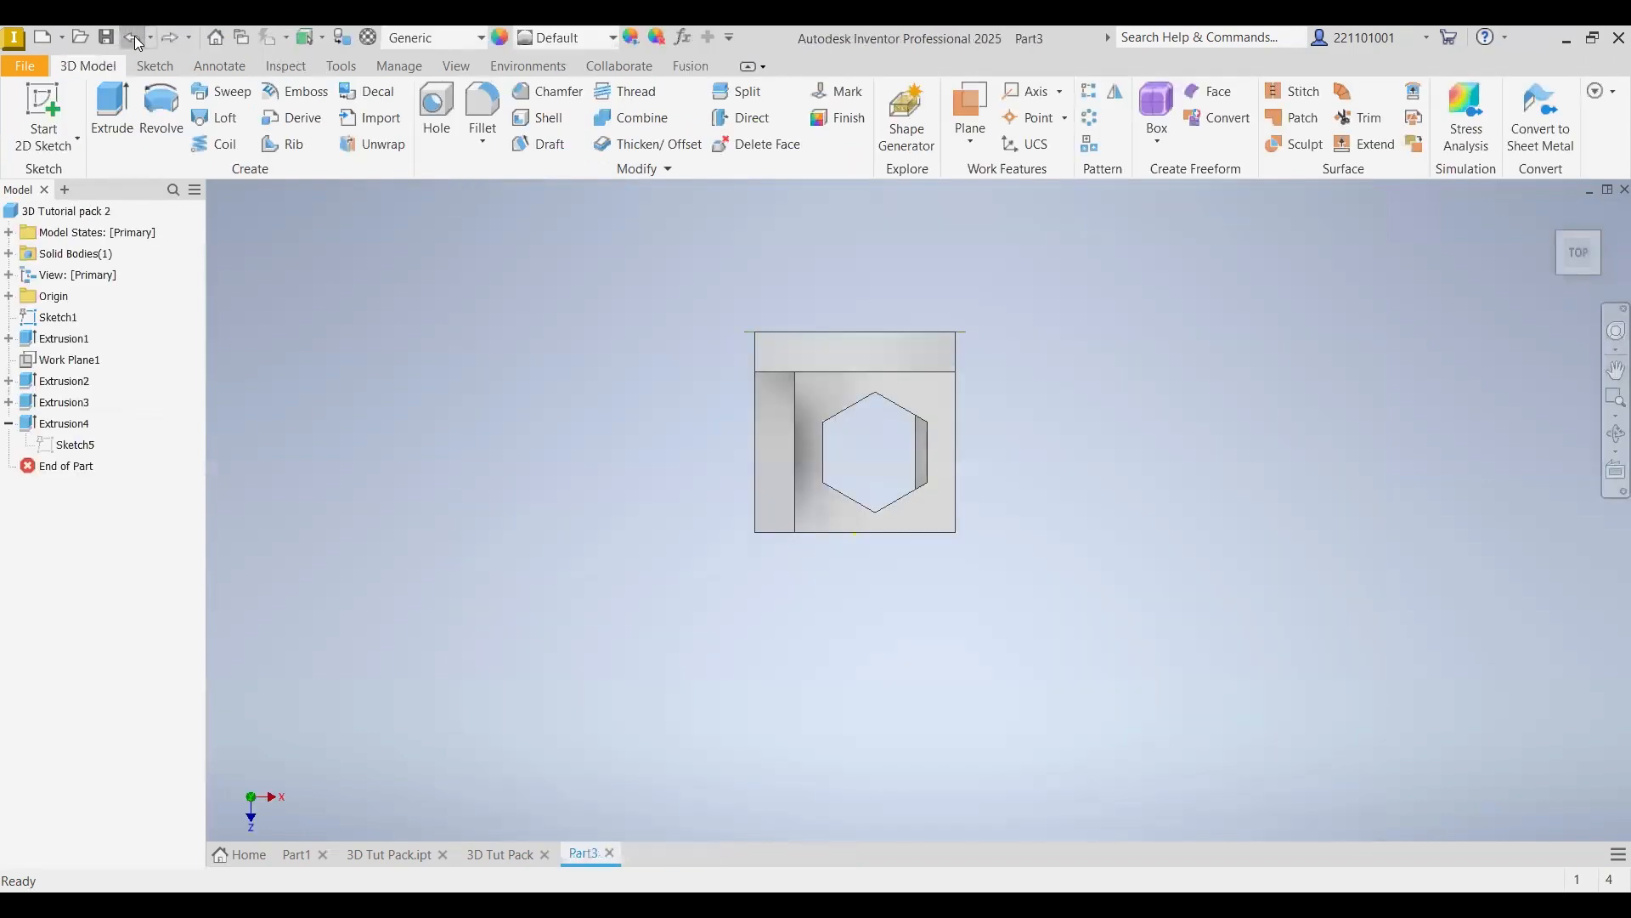
pyautogui.click(135, 36)
pyautogui.click(134, 36)
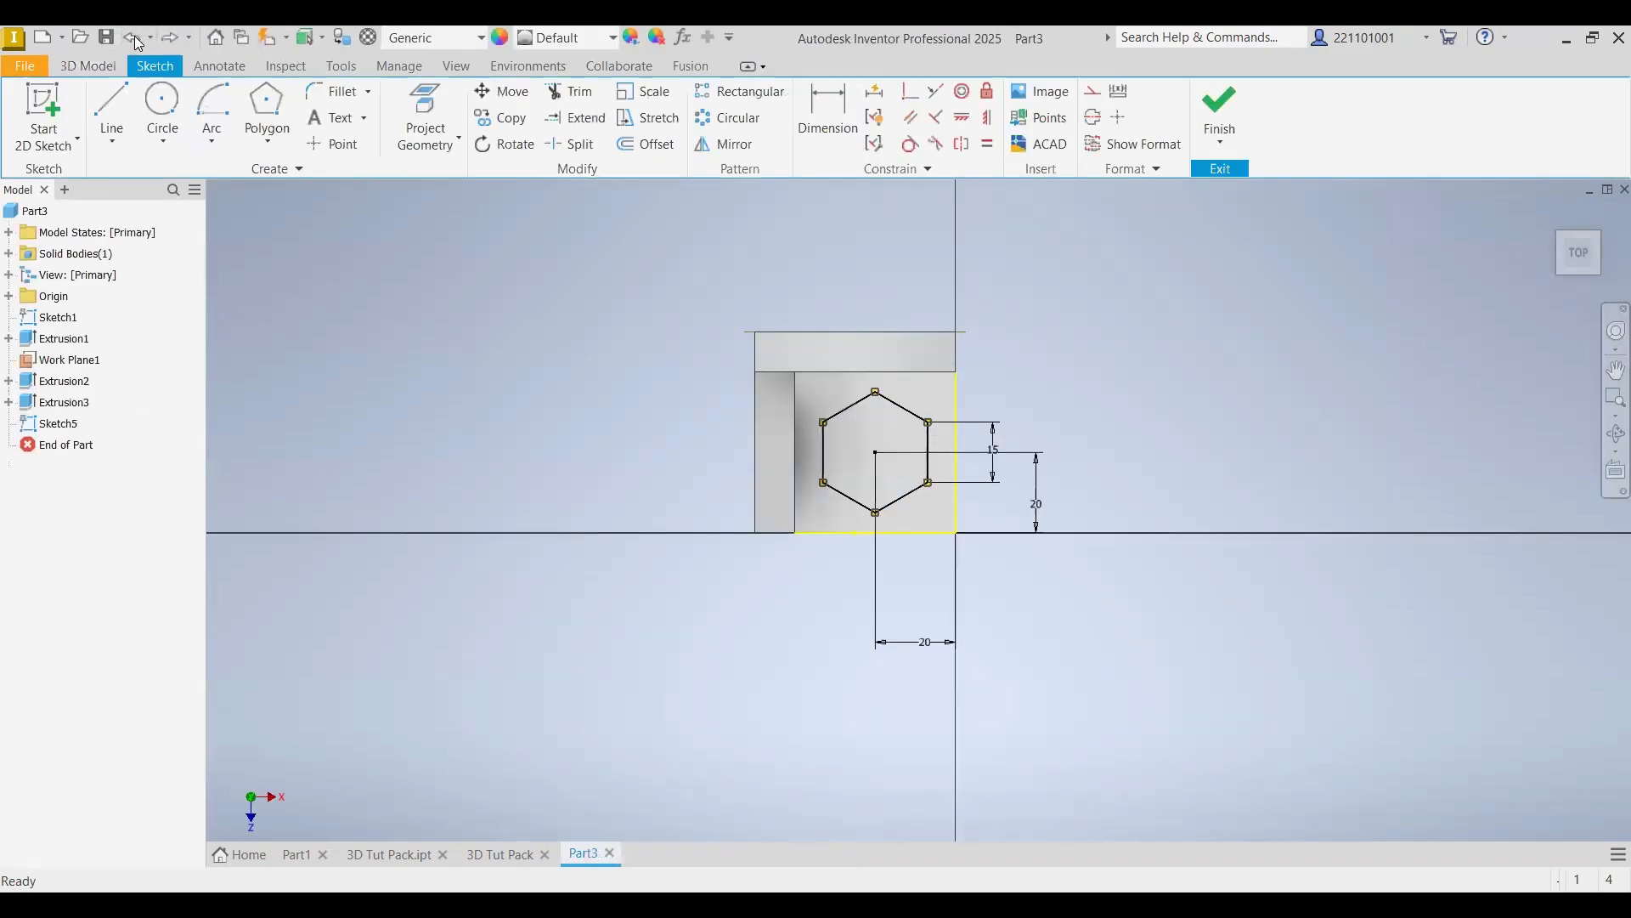
# - Make the hexagon's upper-left side parallel to the wall's inner edge
pyautogui.click(911, 117)
pyautogui.click(854, 415)
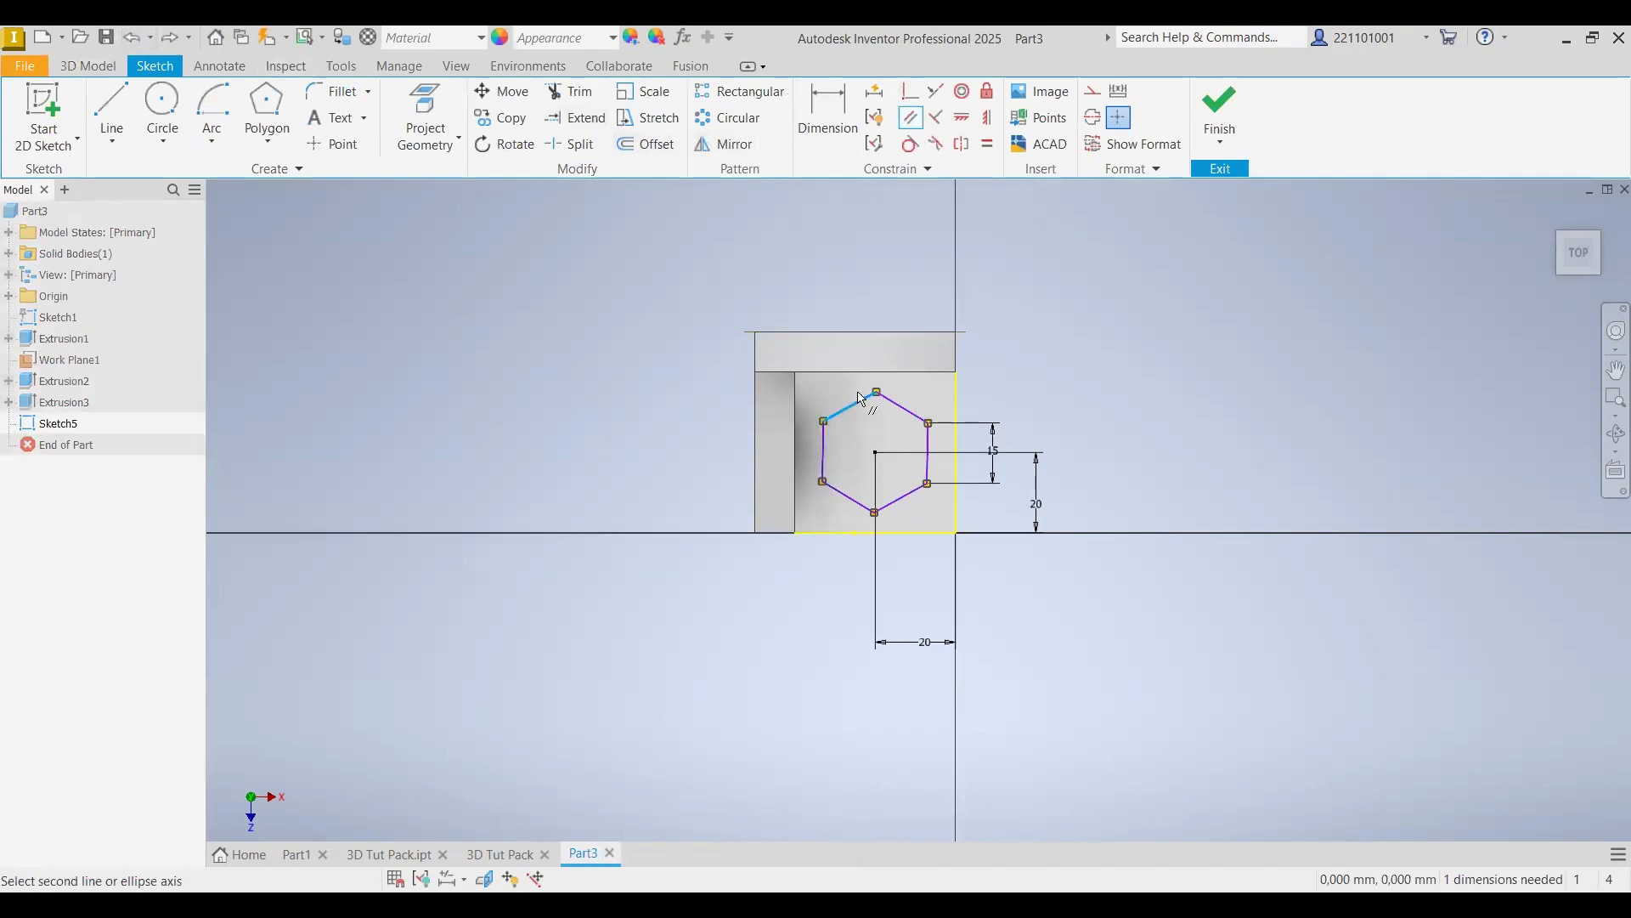
pyautogui.click(862, 374)
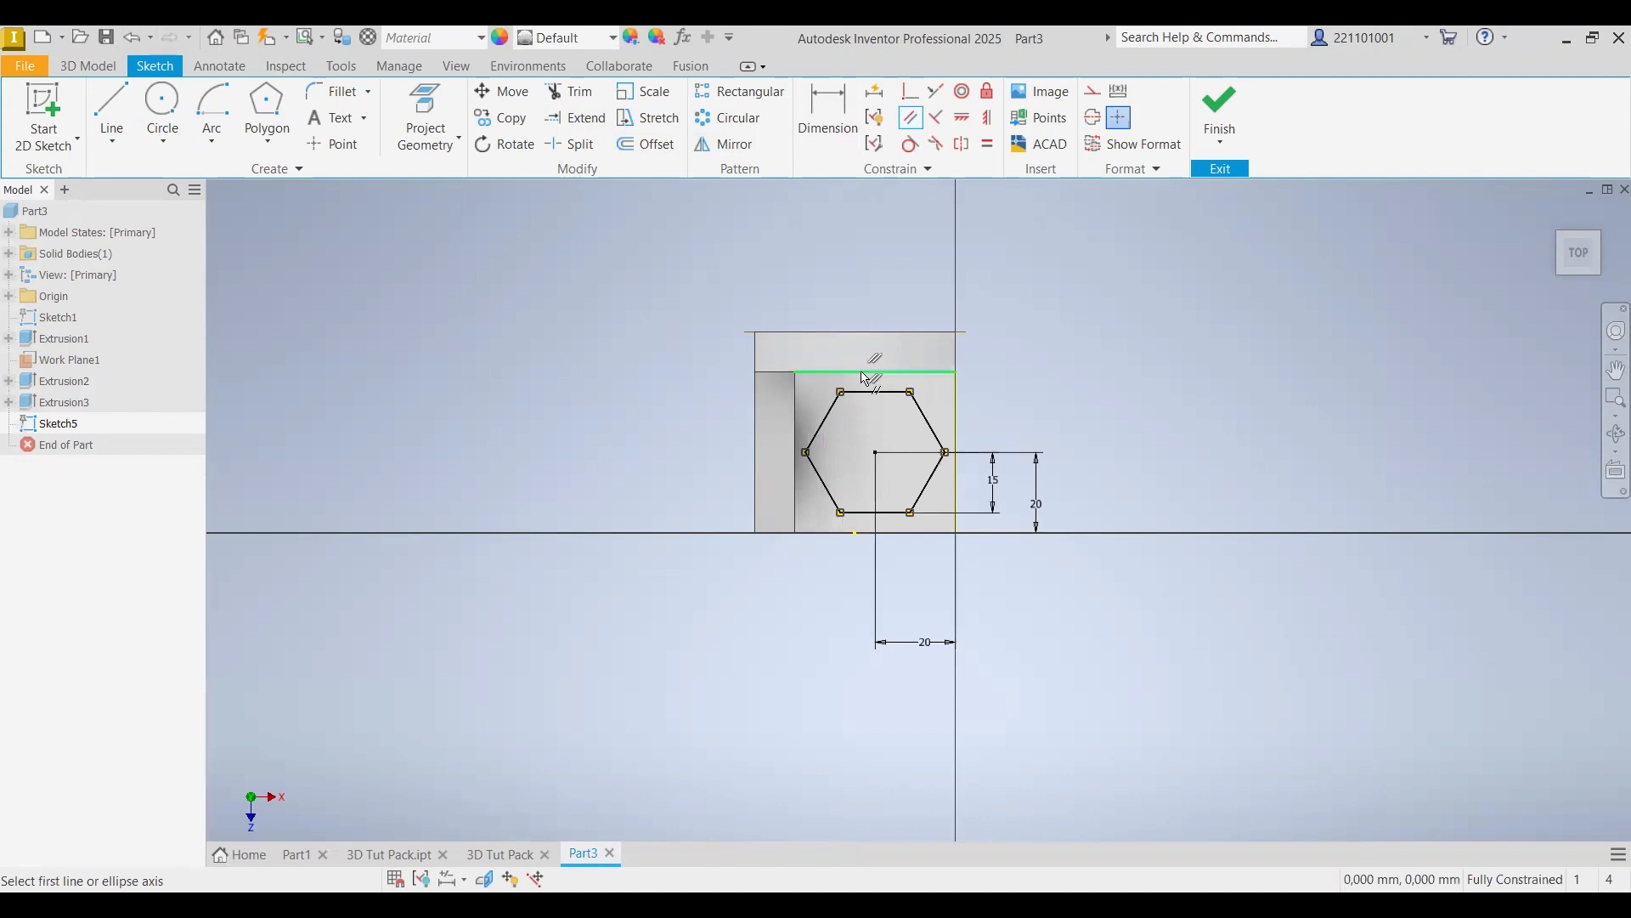
pyautogui.moveTo(892, 406)
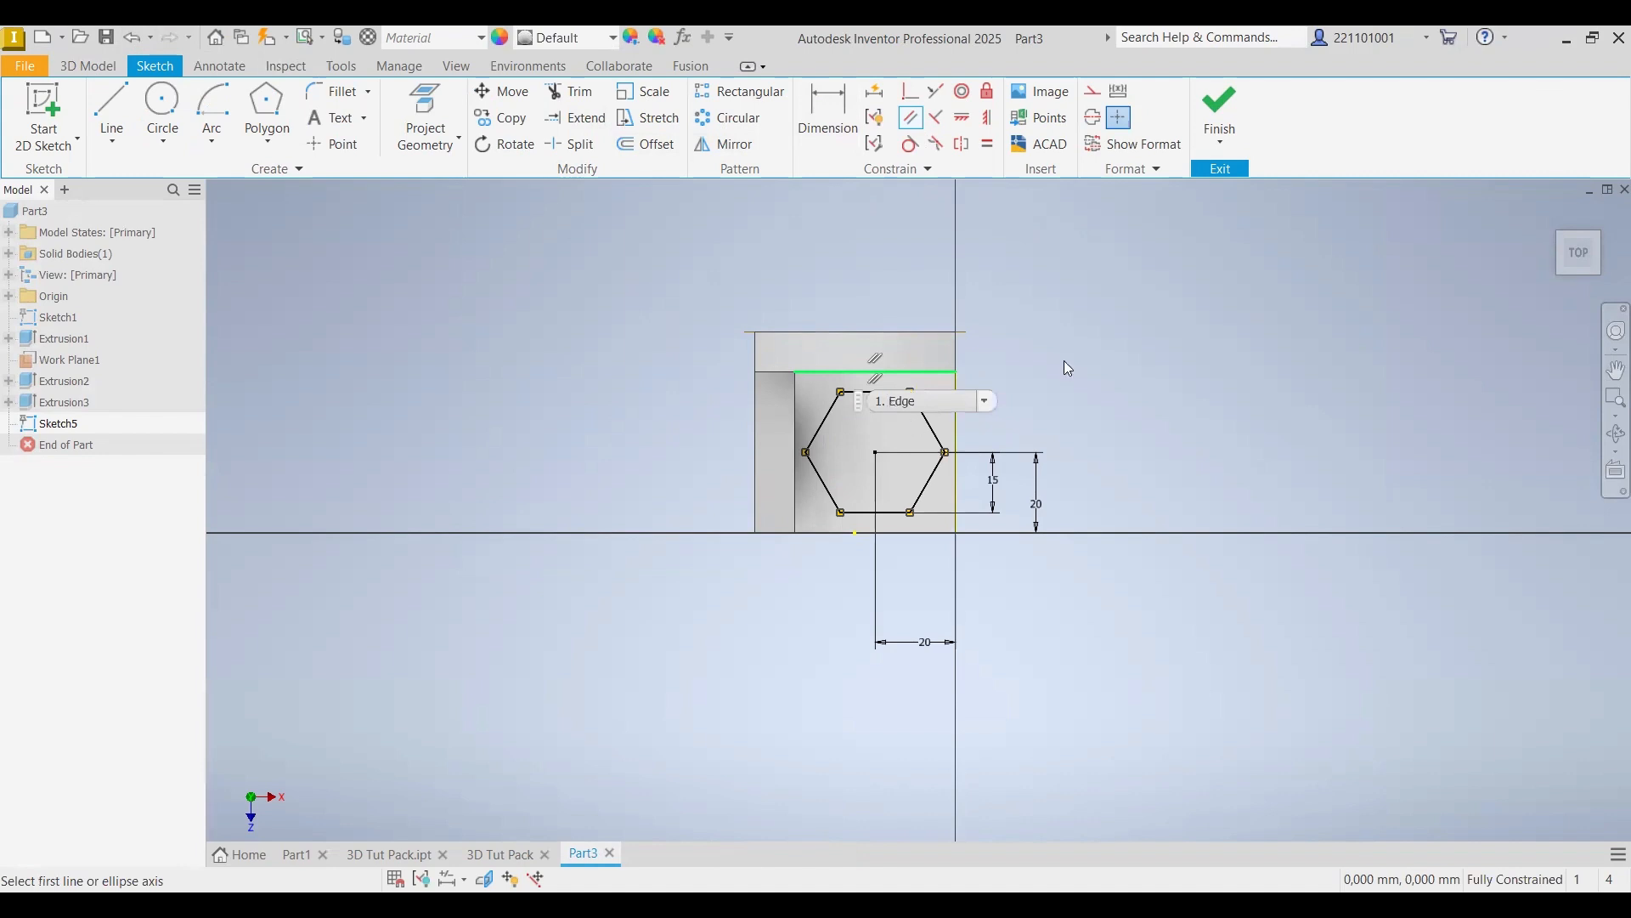
pyautogui.press('Escape')
# - Delete the hexagon's 15 mm dimension and try to dimension its upper-right side
pyautogui.rightClick(993, 491)
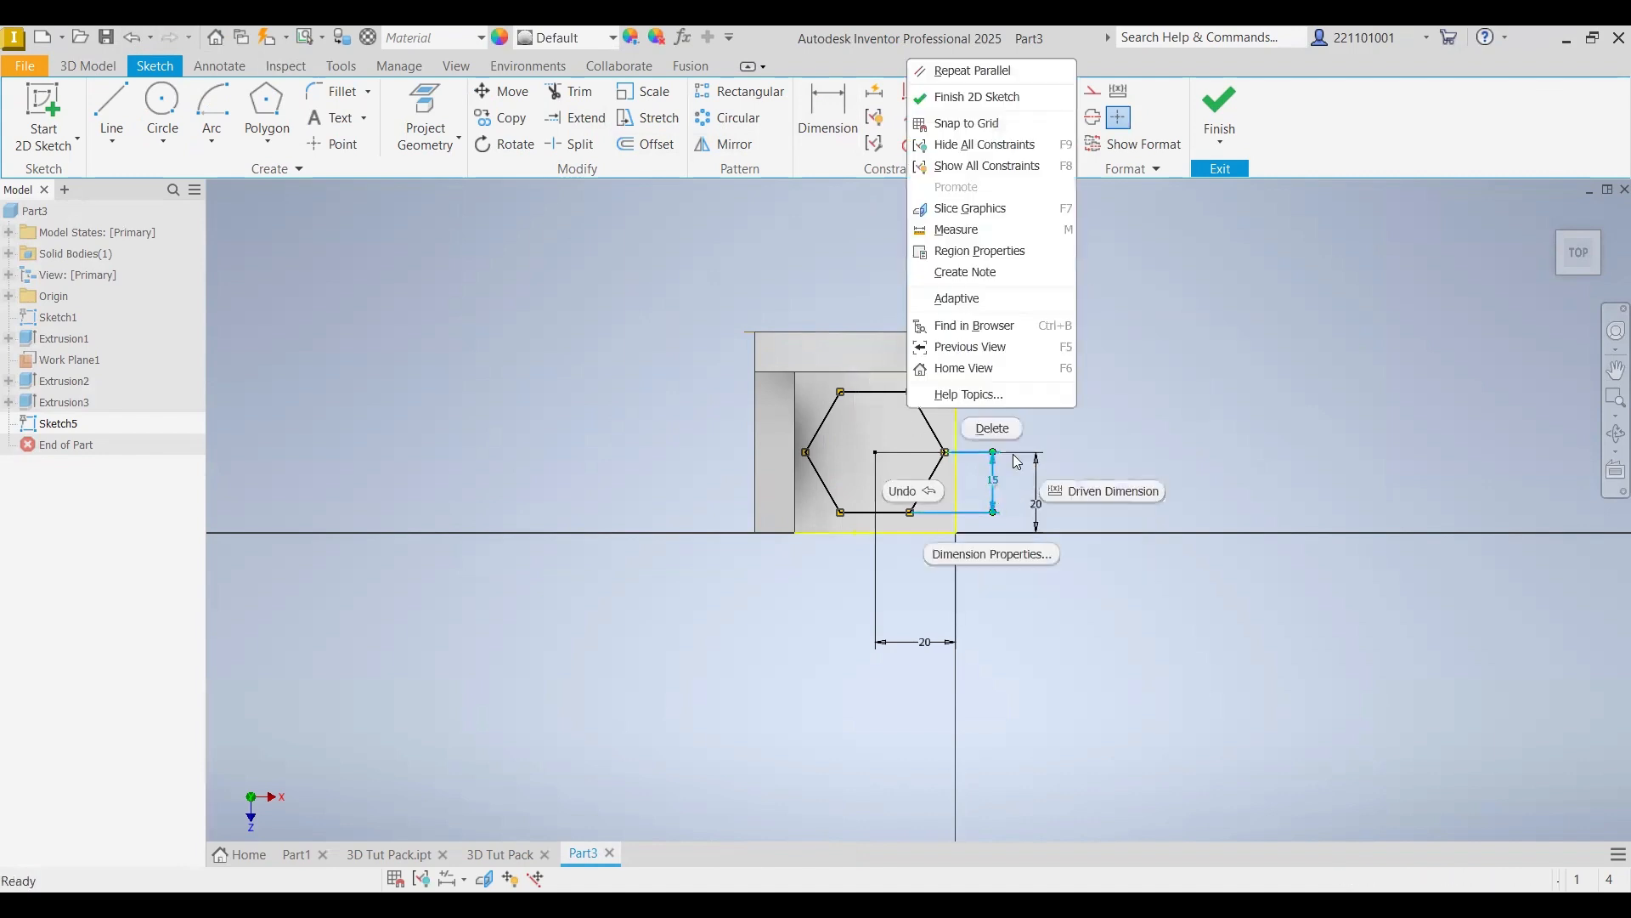
pyautogui.click(992, 428)
pyautogui.click(817, 106)
pyautogui.click(928, 421)
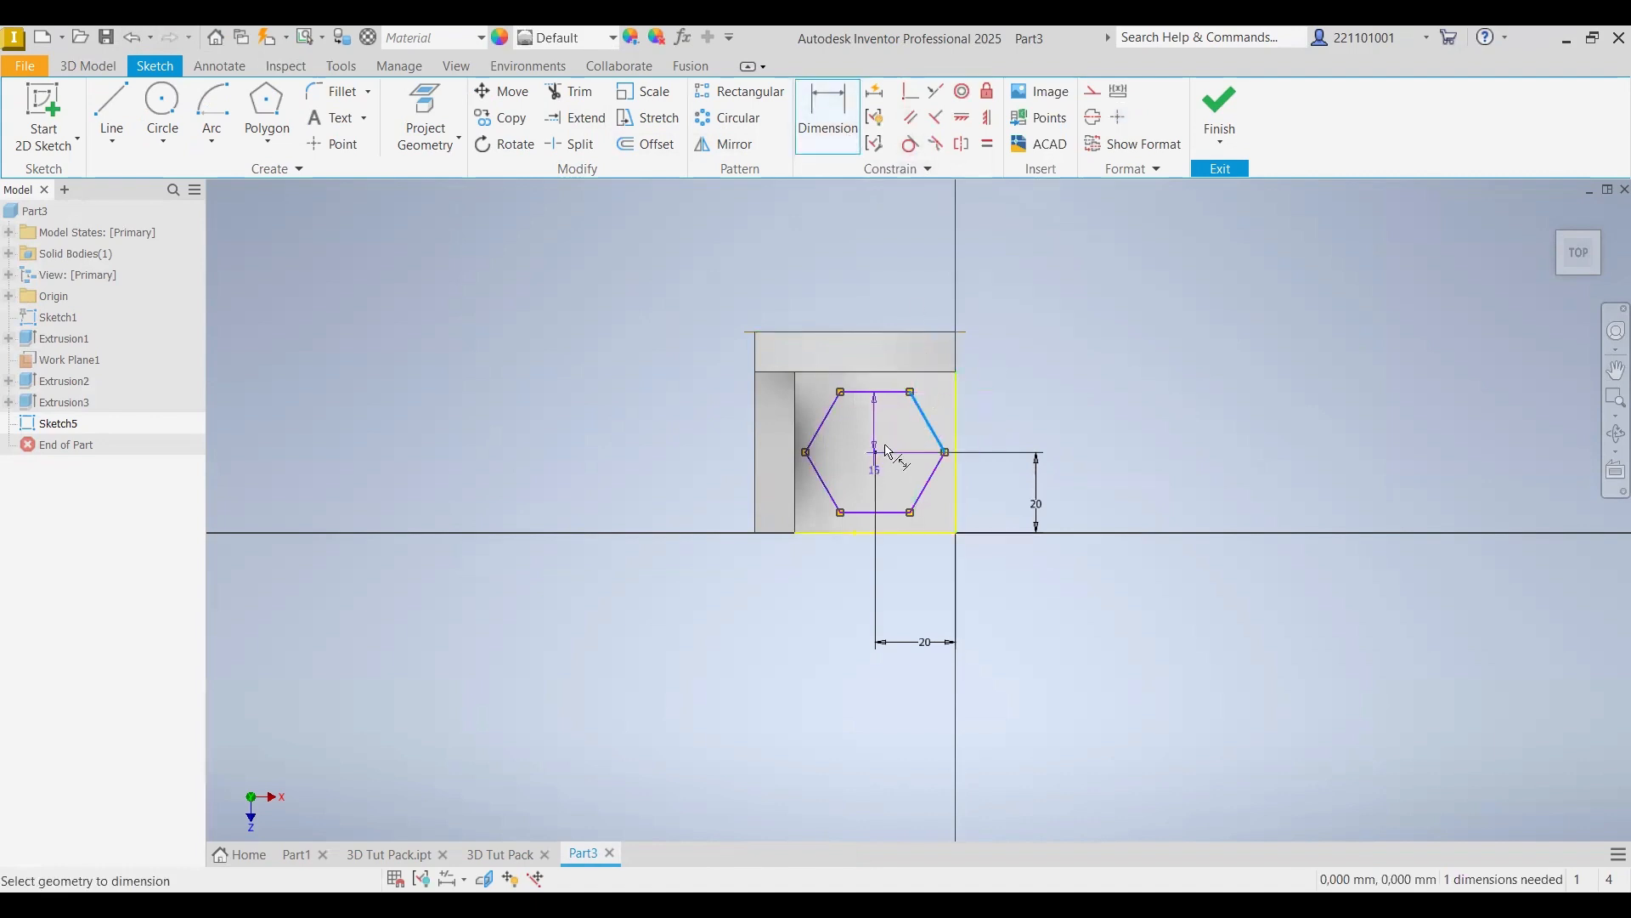
pyautogui.rightClick(1038, 293)
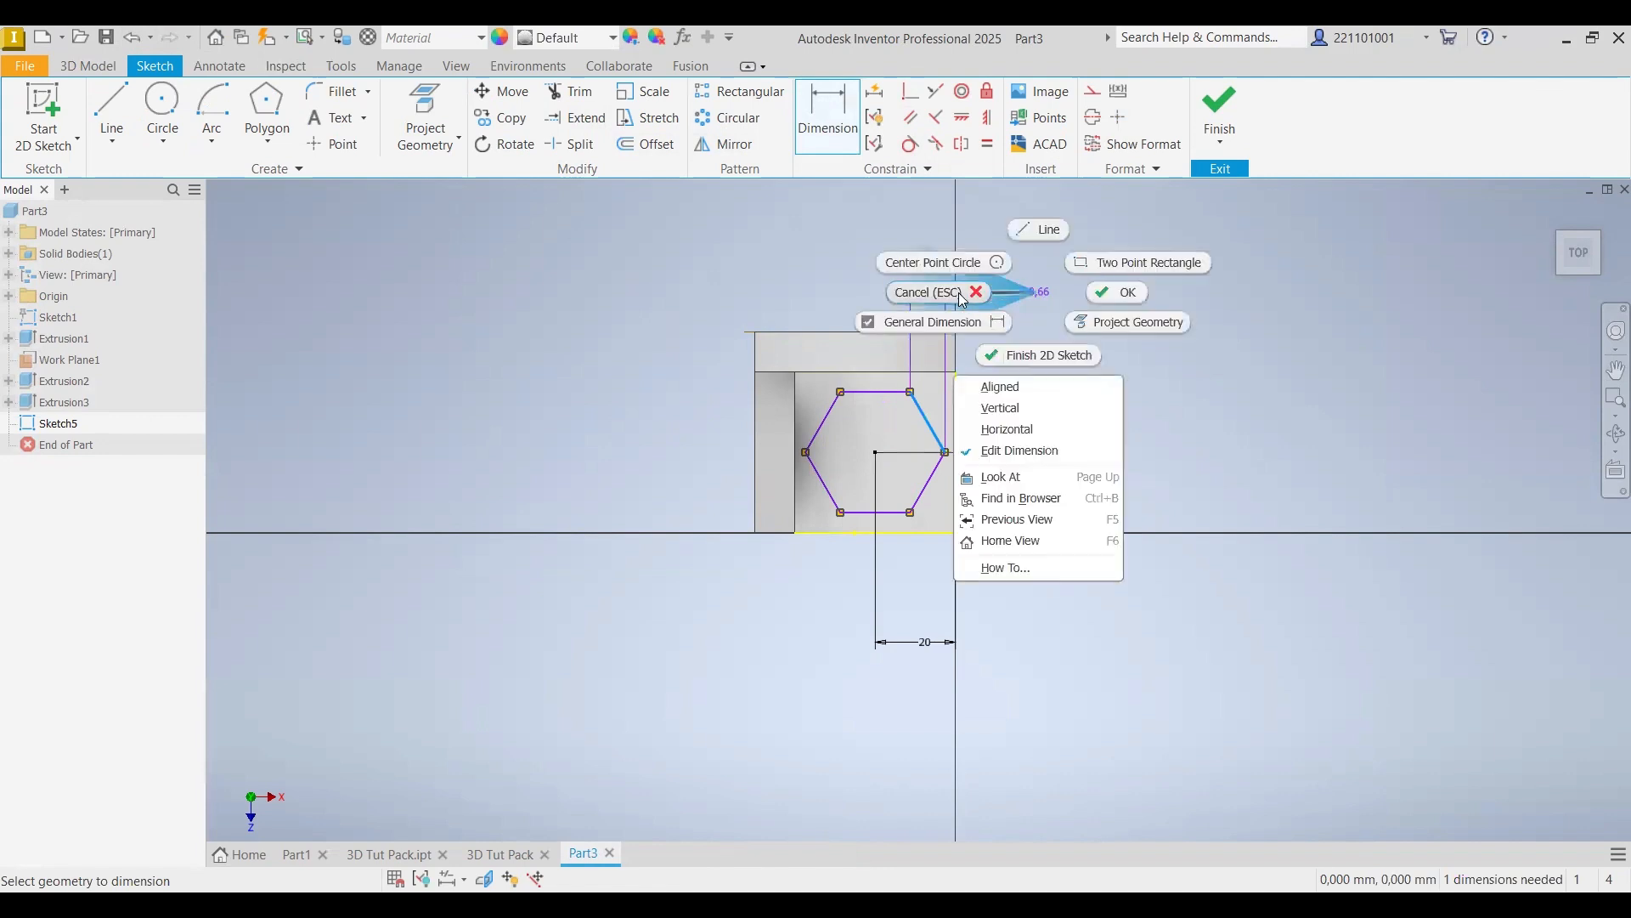
pyautogui.click(959, 292)
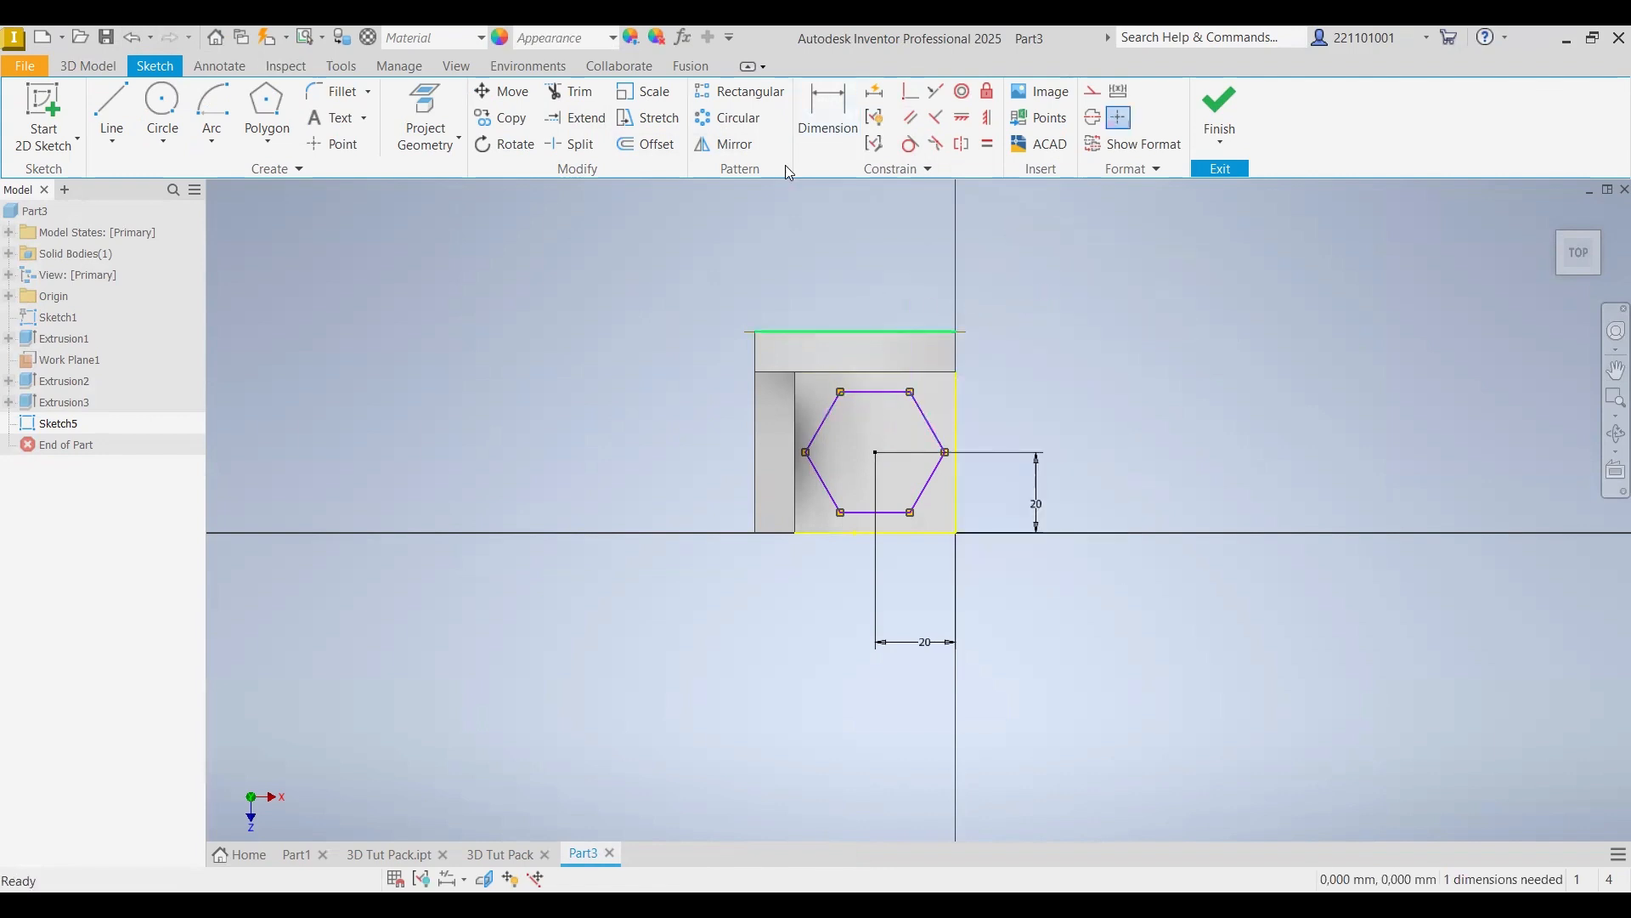
# - Delete the whole hexagon from the sketch on the bracket's base
pyautogui.moveTo(863, 467); pyautogui.dragTo(941, 520)
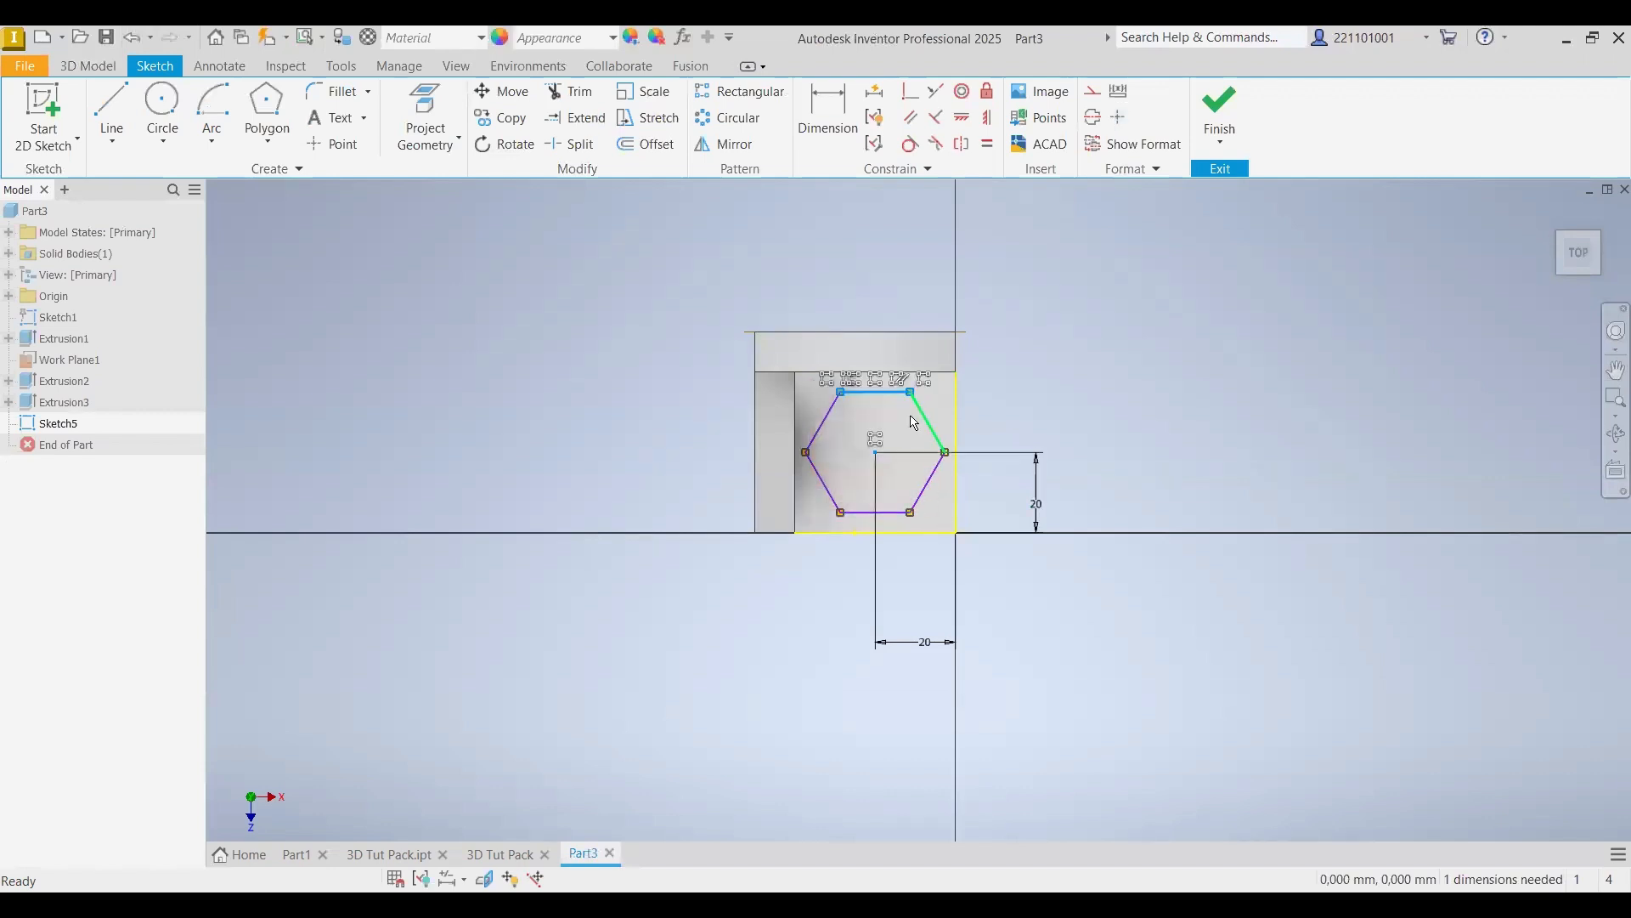
pyautogui.rightClick(900, 383)
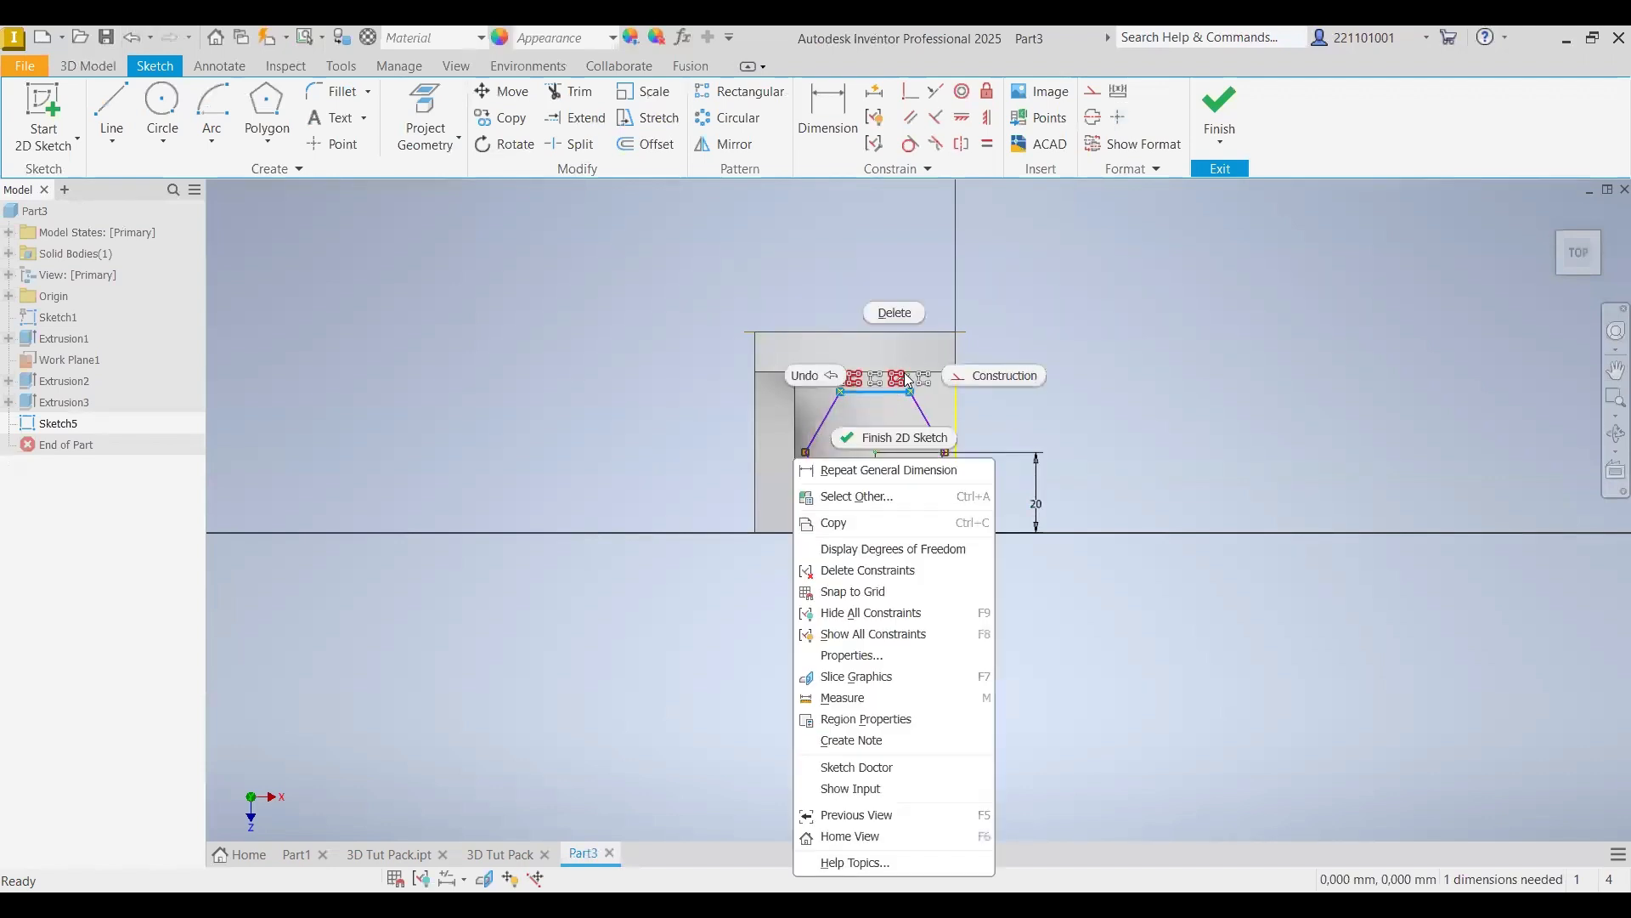
pyautogui.click(893, 374)
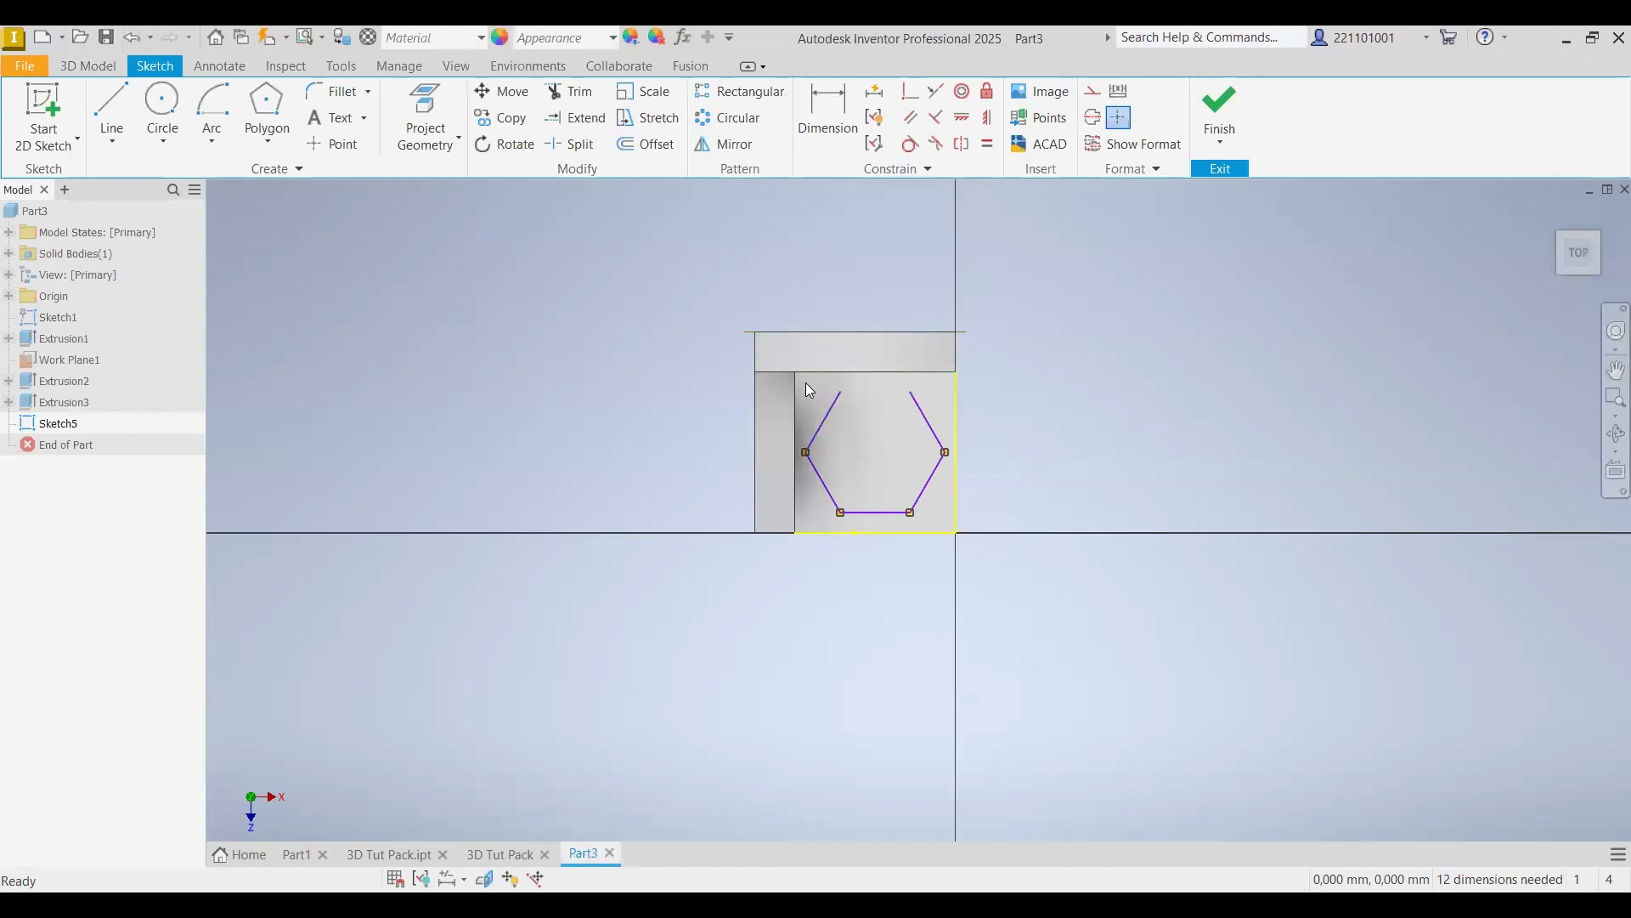
pyautogui.moveTo(804, 381); pyautogui.dragTo(958, 536)
pyautogui.rightClick(934, 492)
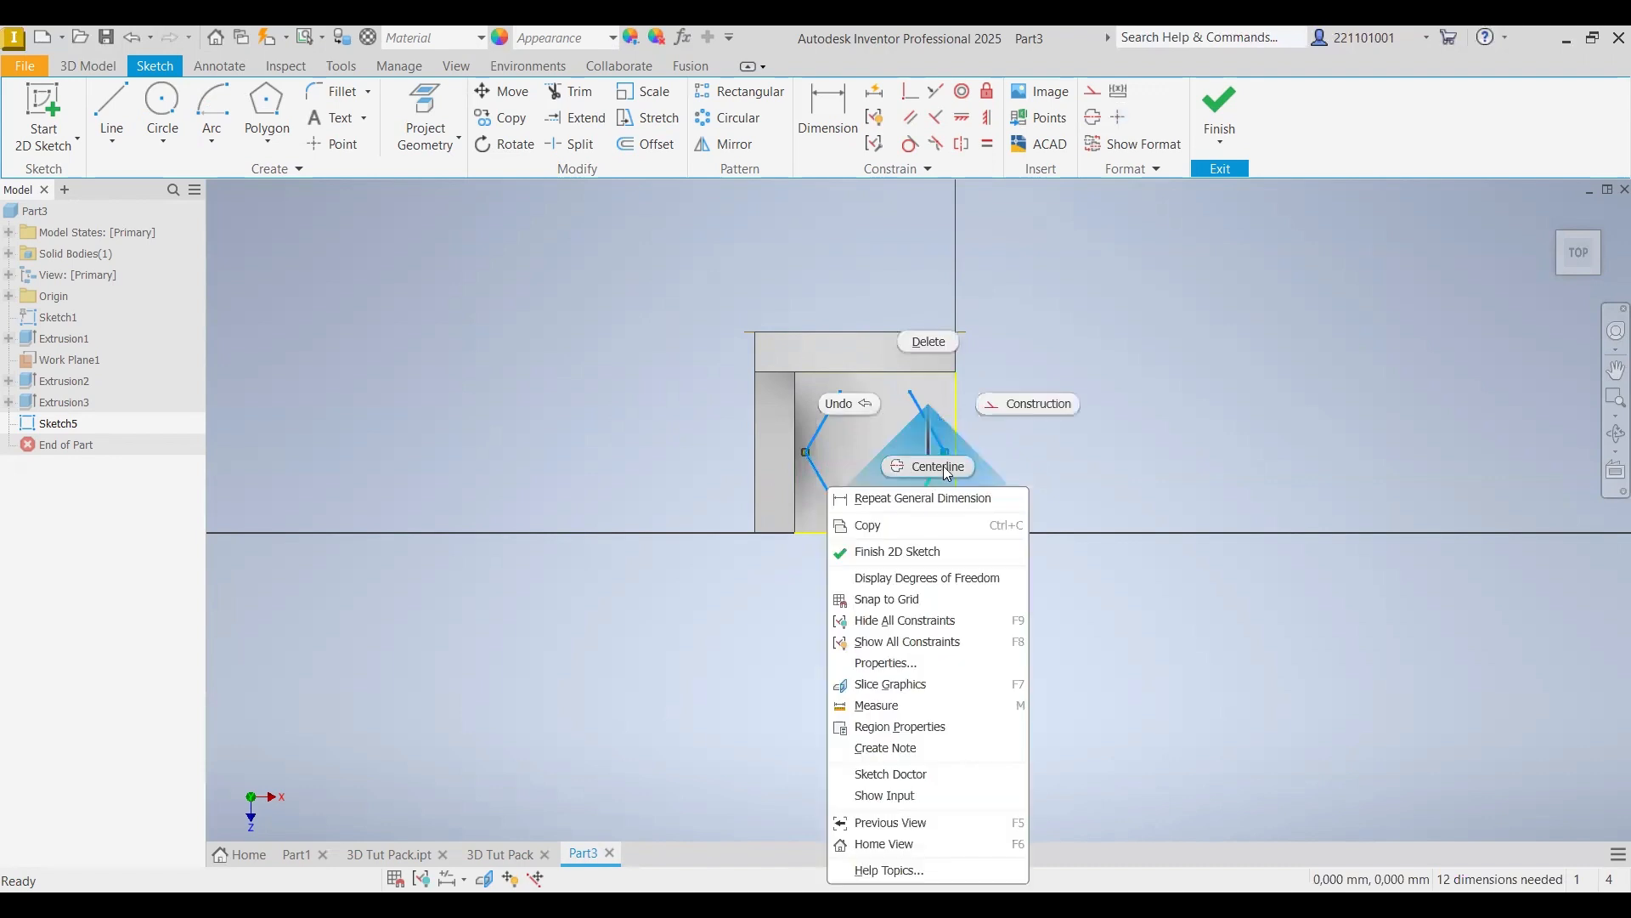
pyautogui.click(955, 348)
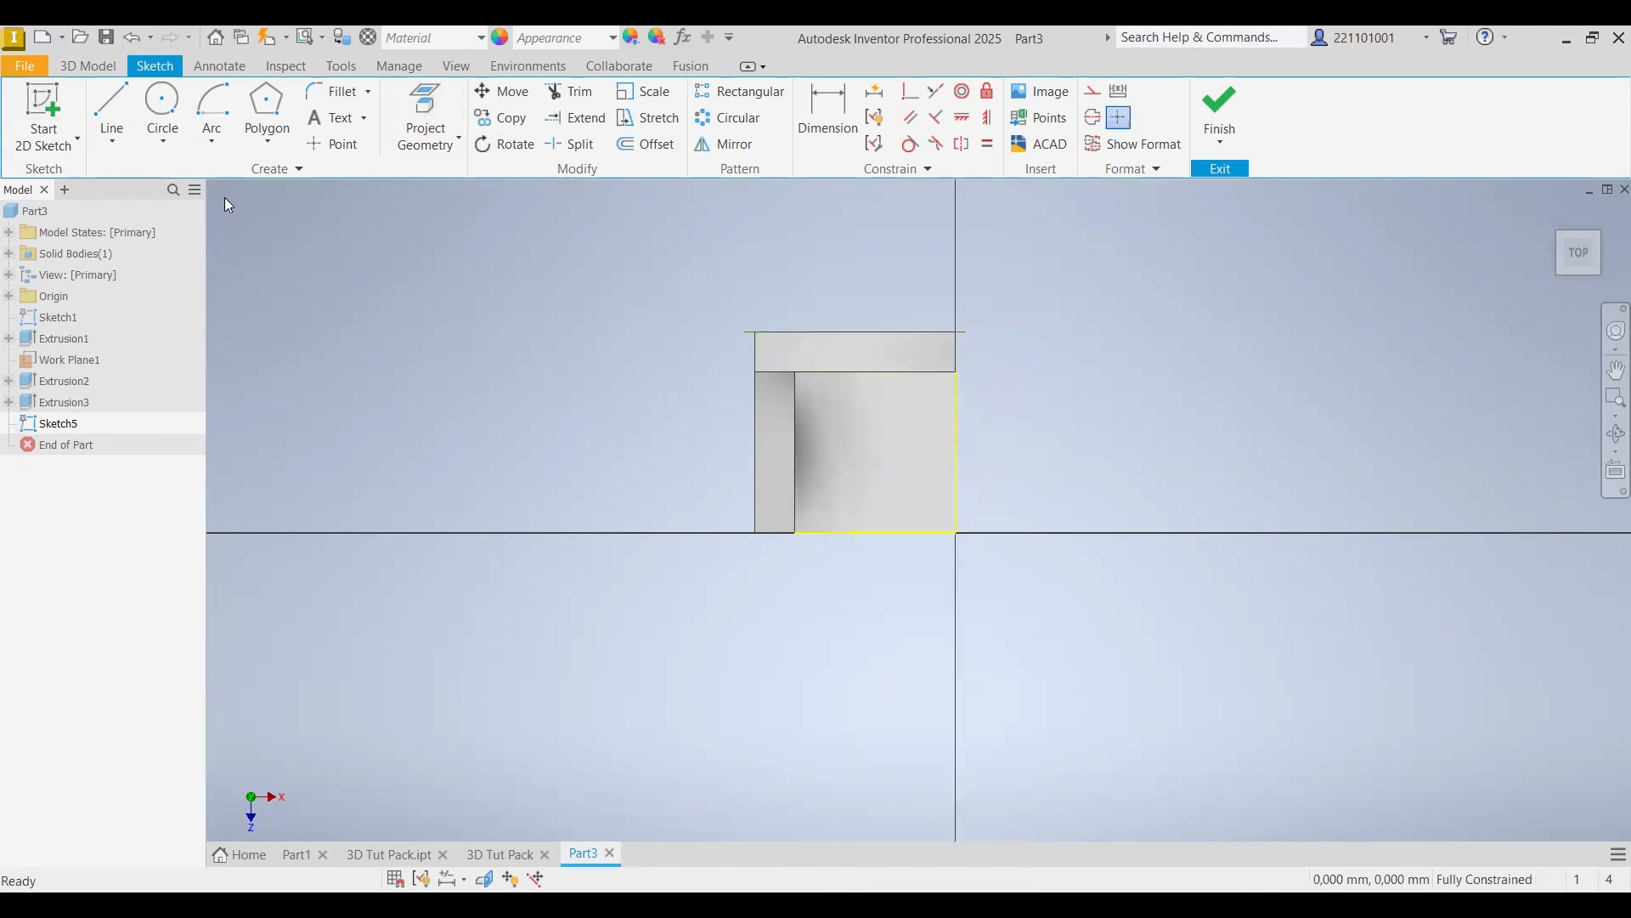
# - Sketch a six-sided circumscribed polygon on the top of the bracket's base, with its upper and lower sides horizontal
pyautogui.click(267, 150)
pyautogui.click(285, 567)
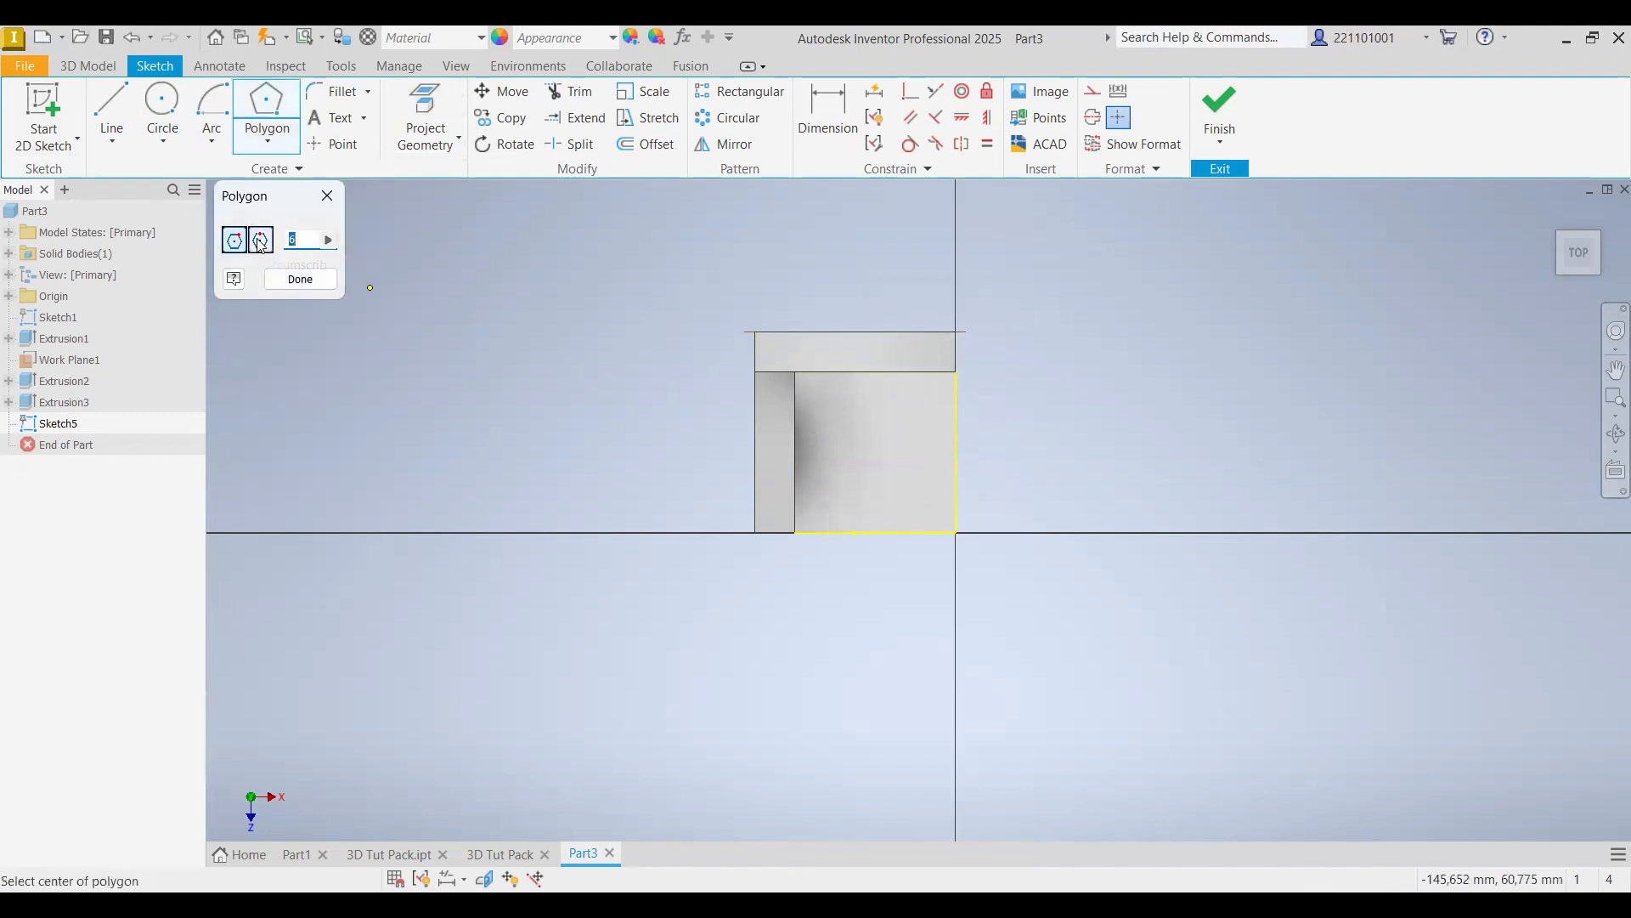
pyautogui.click(255, 243)
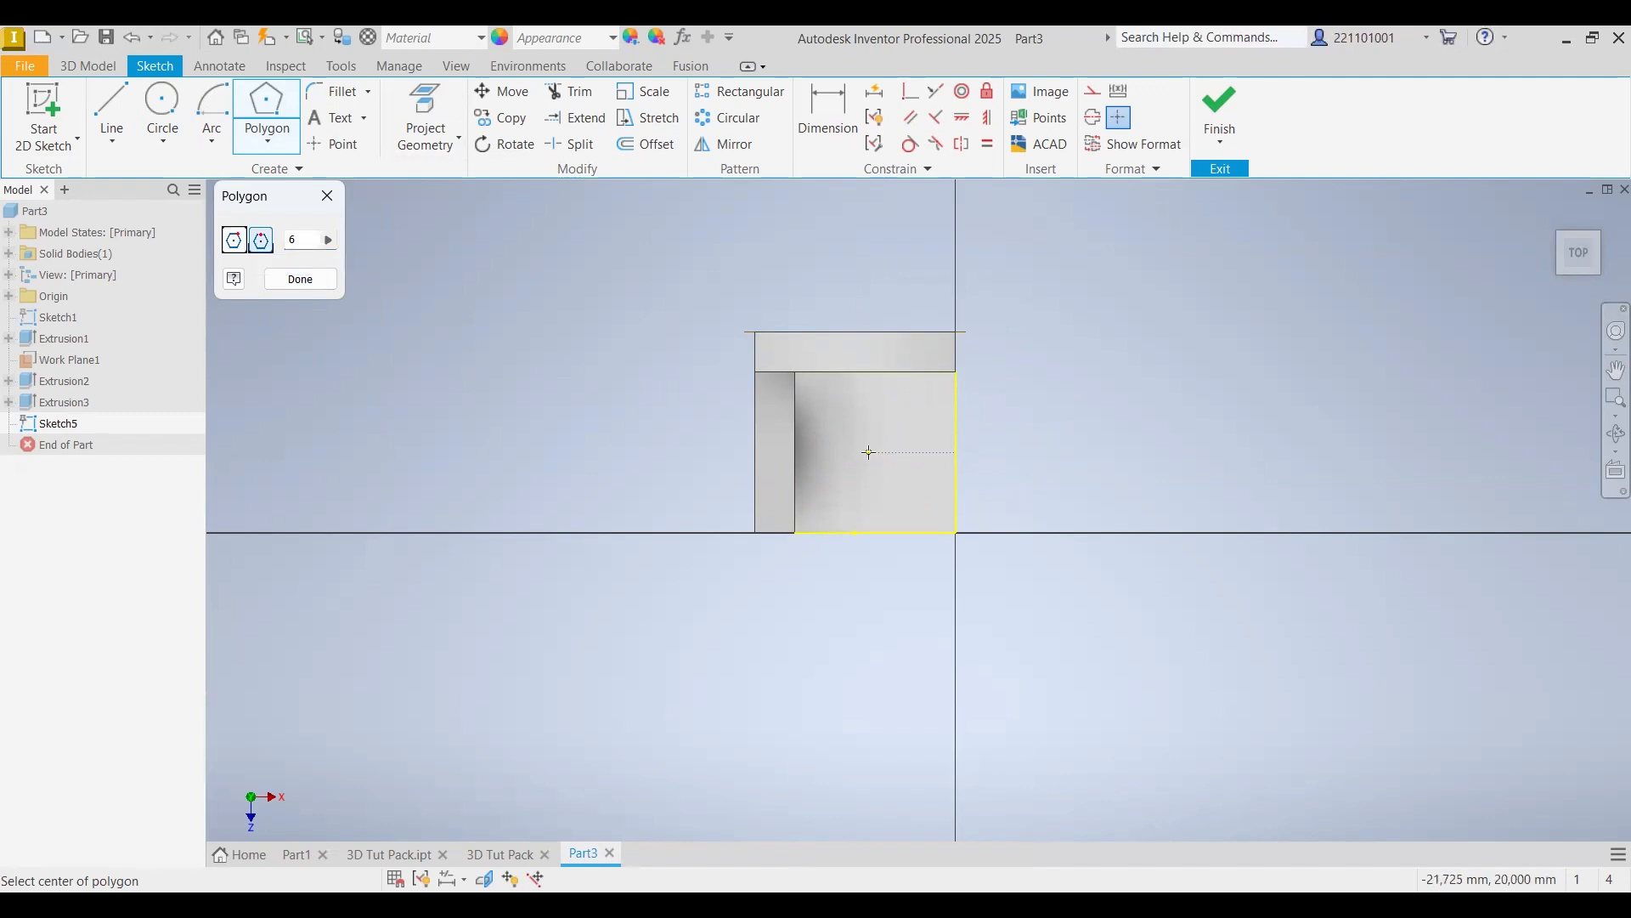
pyautogui.click(866, 451)
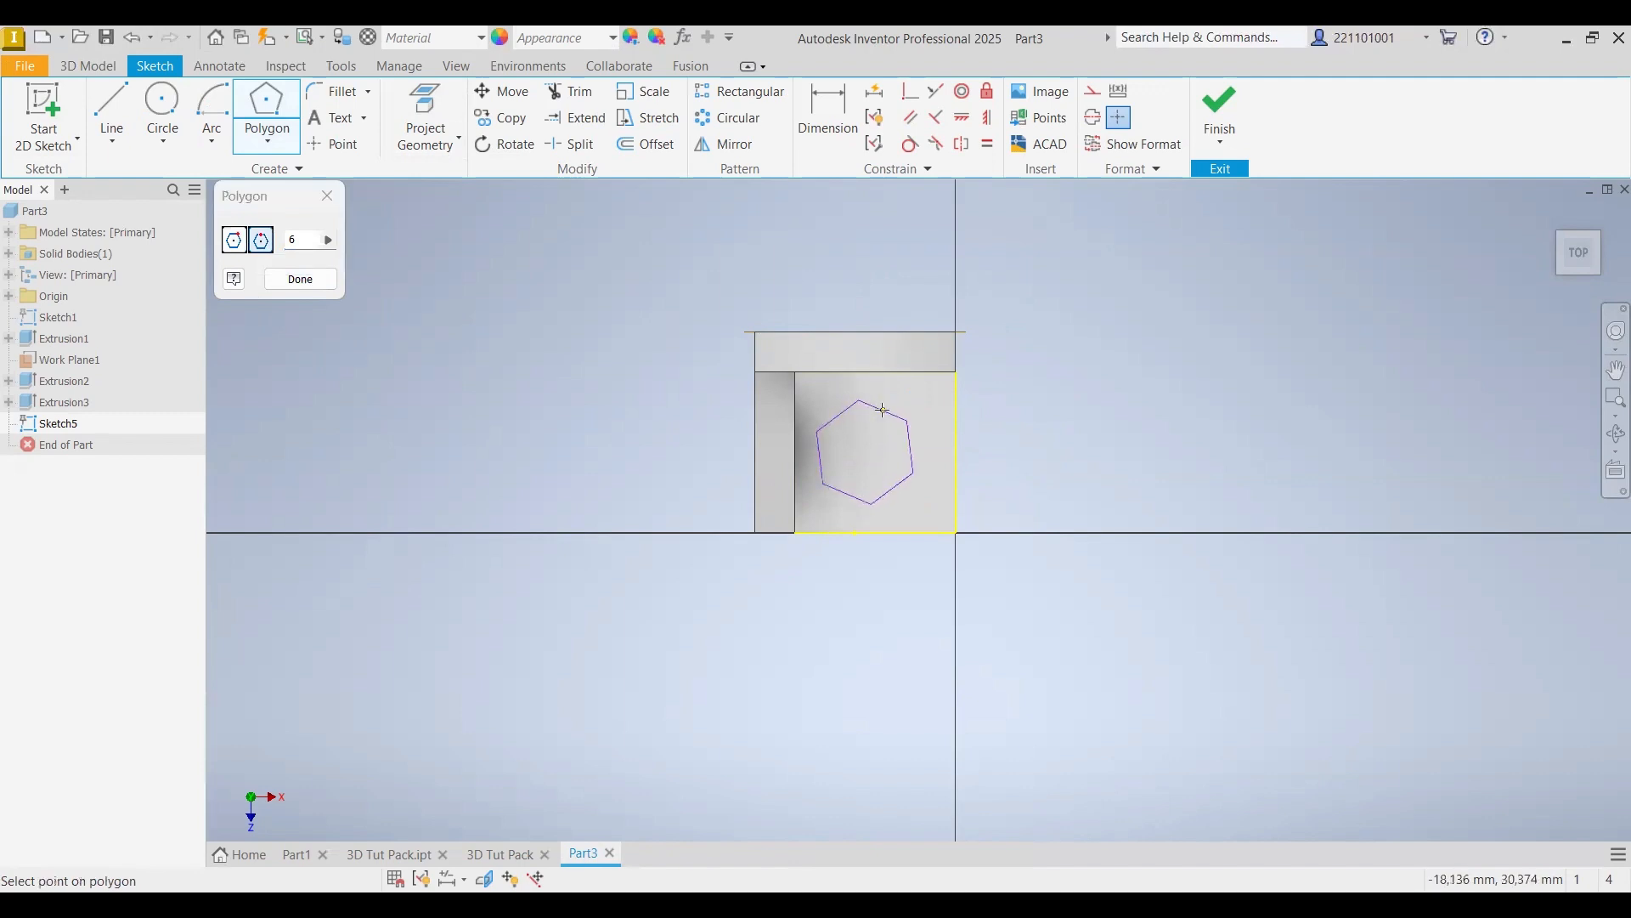
pyautogui.click(864, 396)
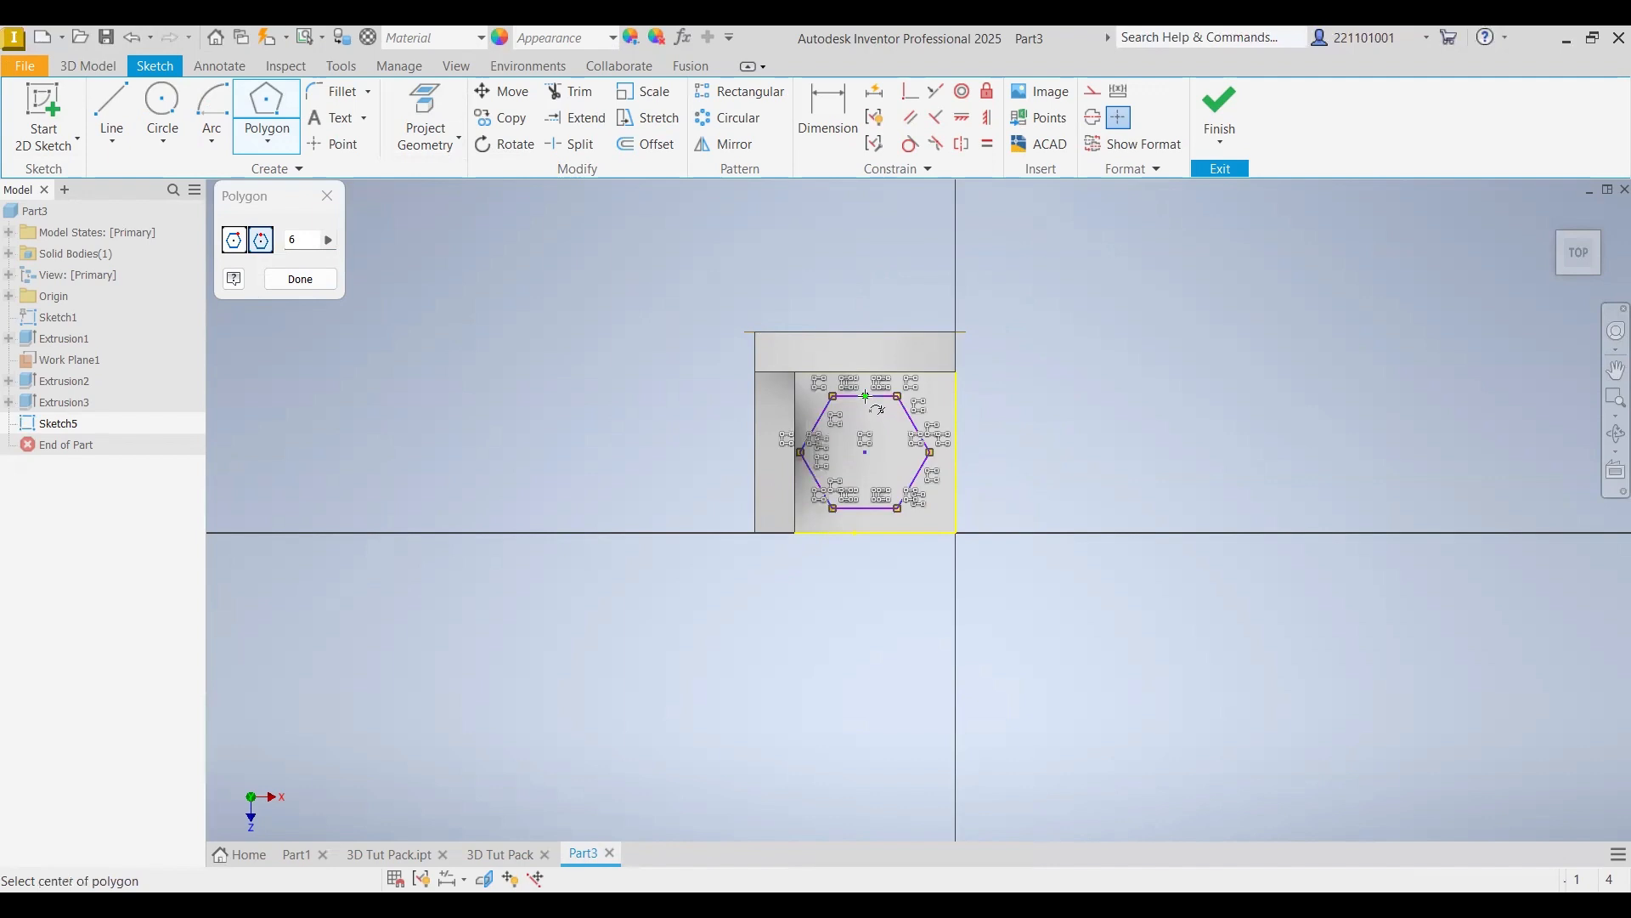
# - Dimension the hexagon's centre 20 mm from the base's front edge
pyautogui.click(832, 126)
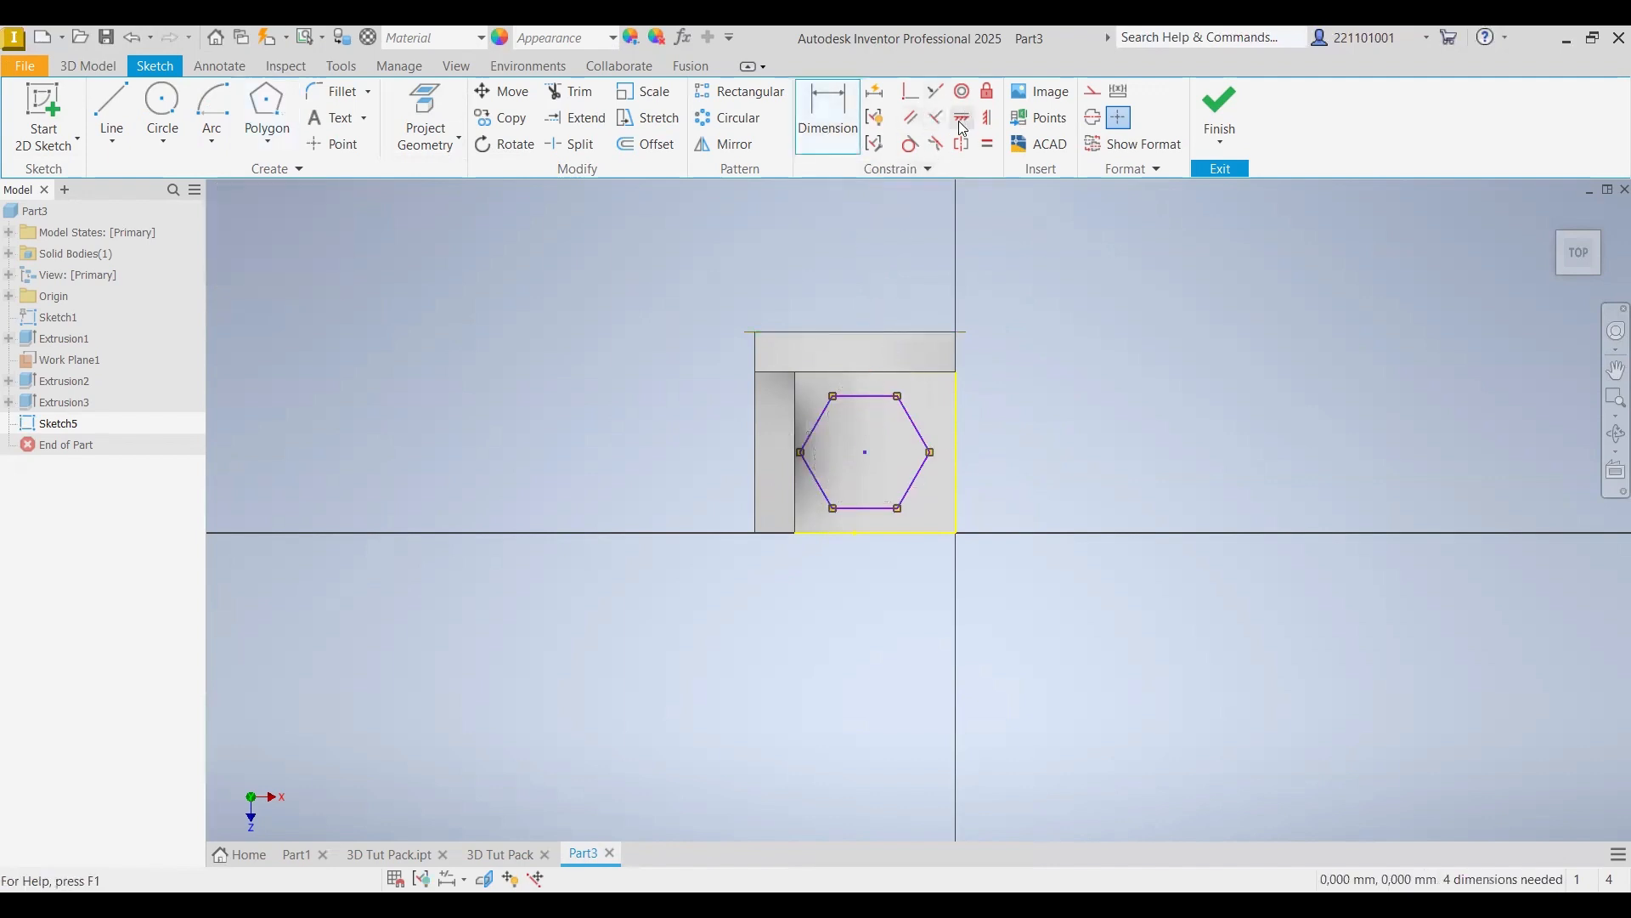
pyautogui.click(865, 452)
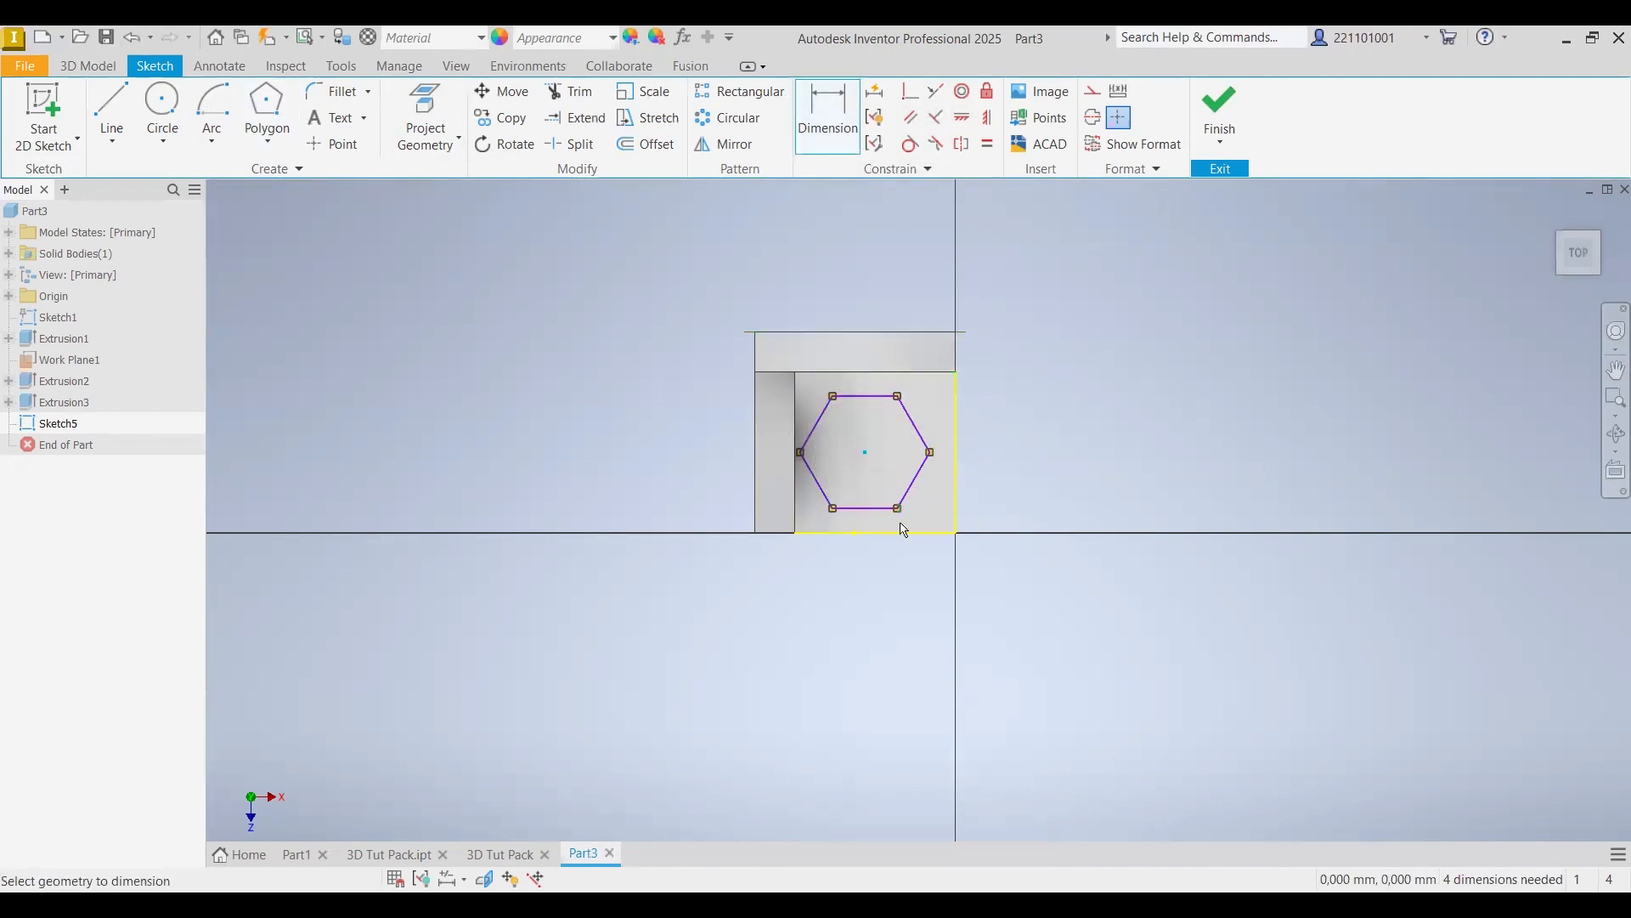
pyautogui.click(910, 533)
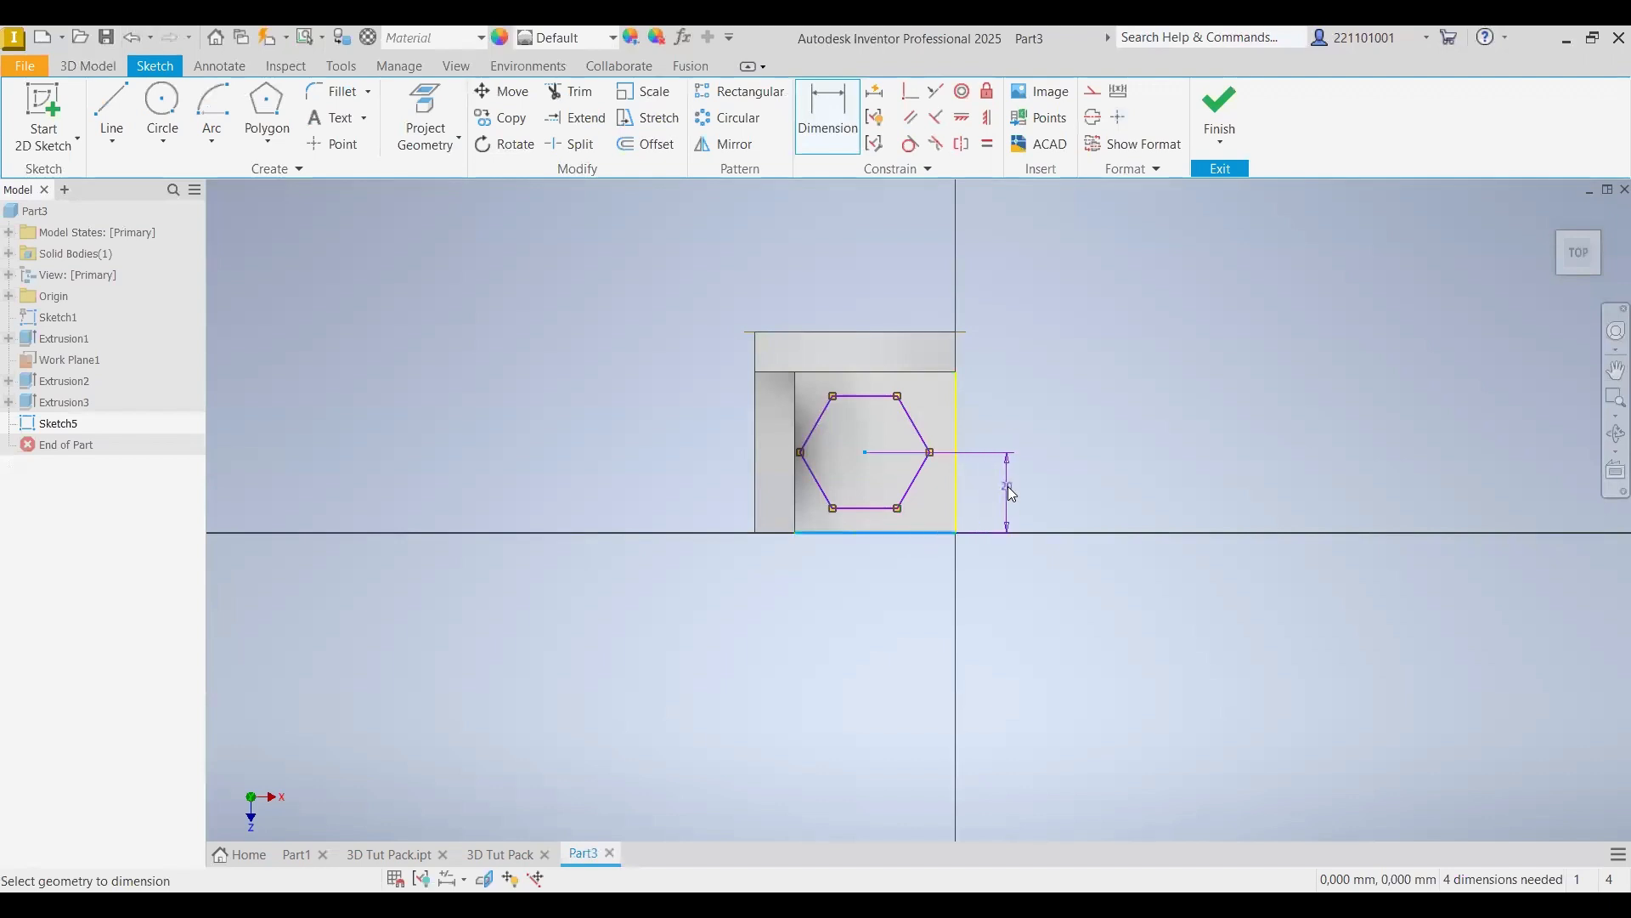
pyautogui.click(1013, 494)
pyautogui.write('20')
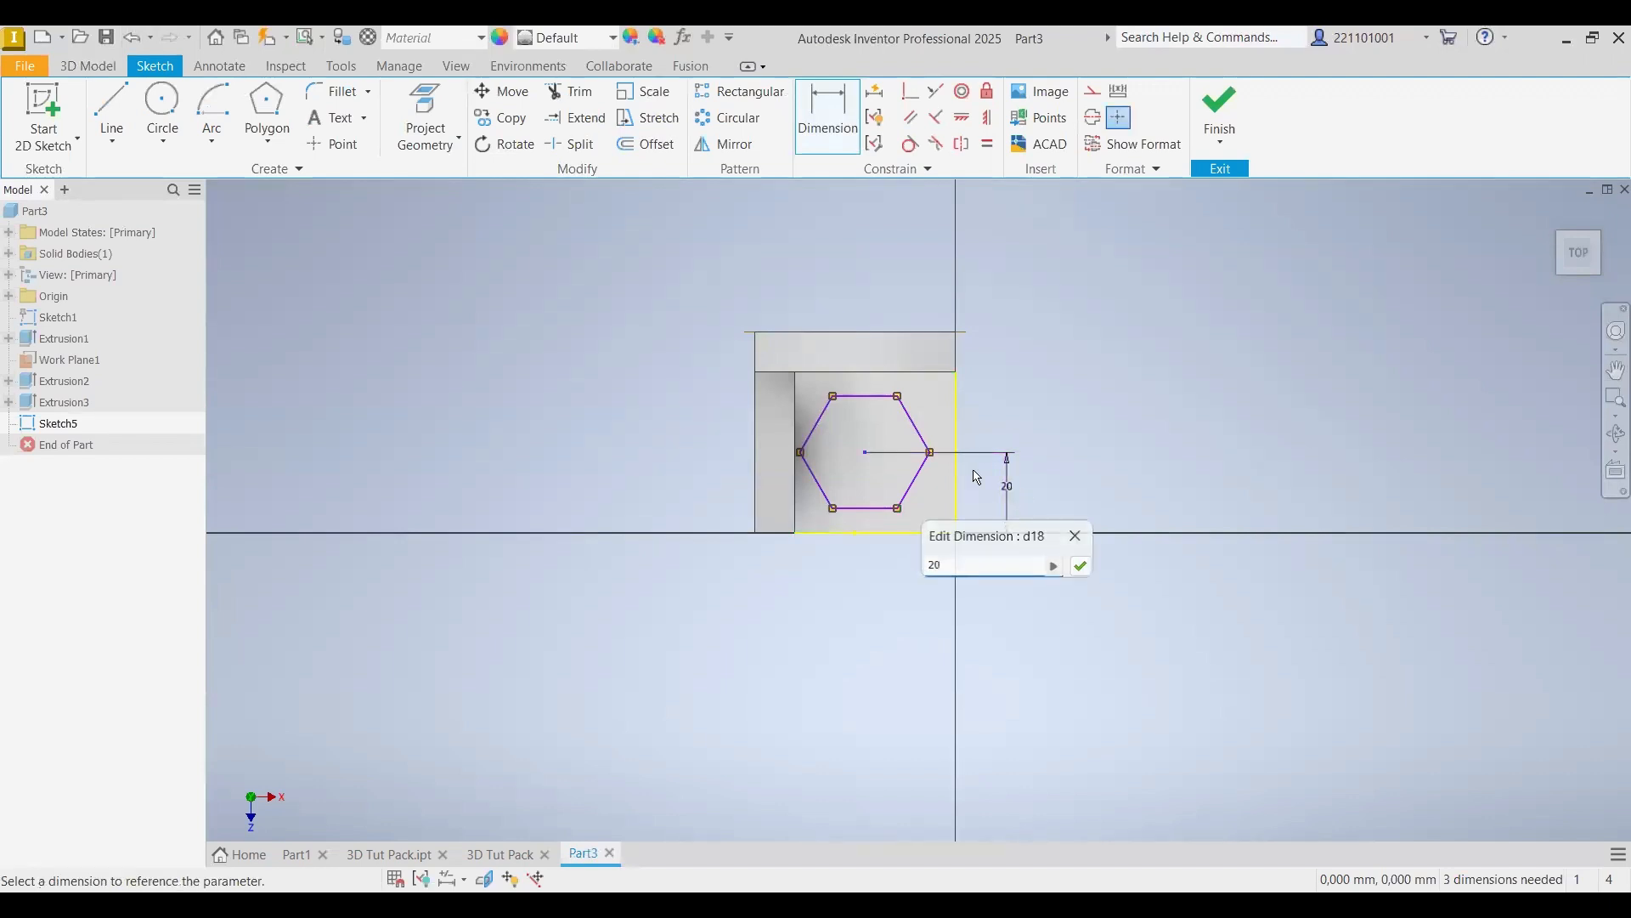
pyautogui.press('Return')
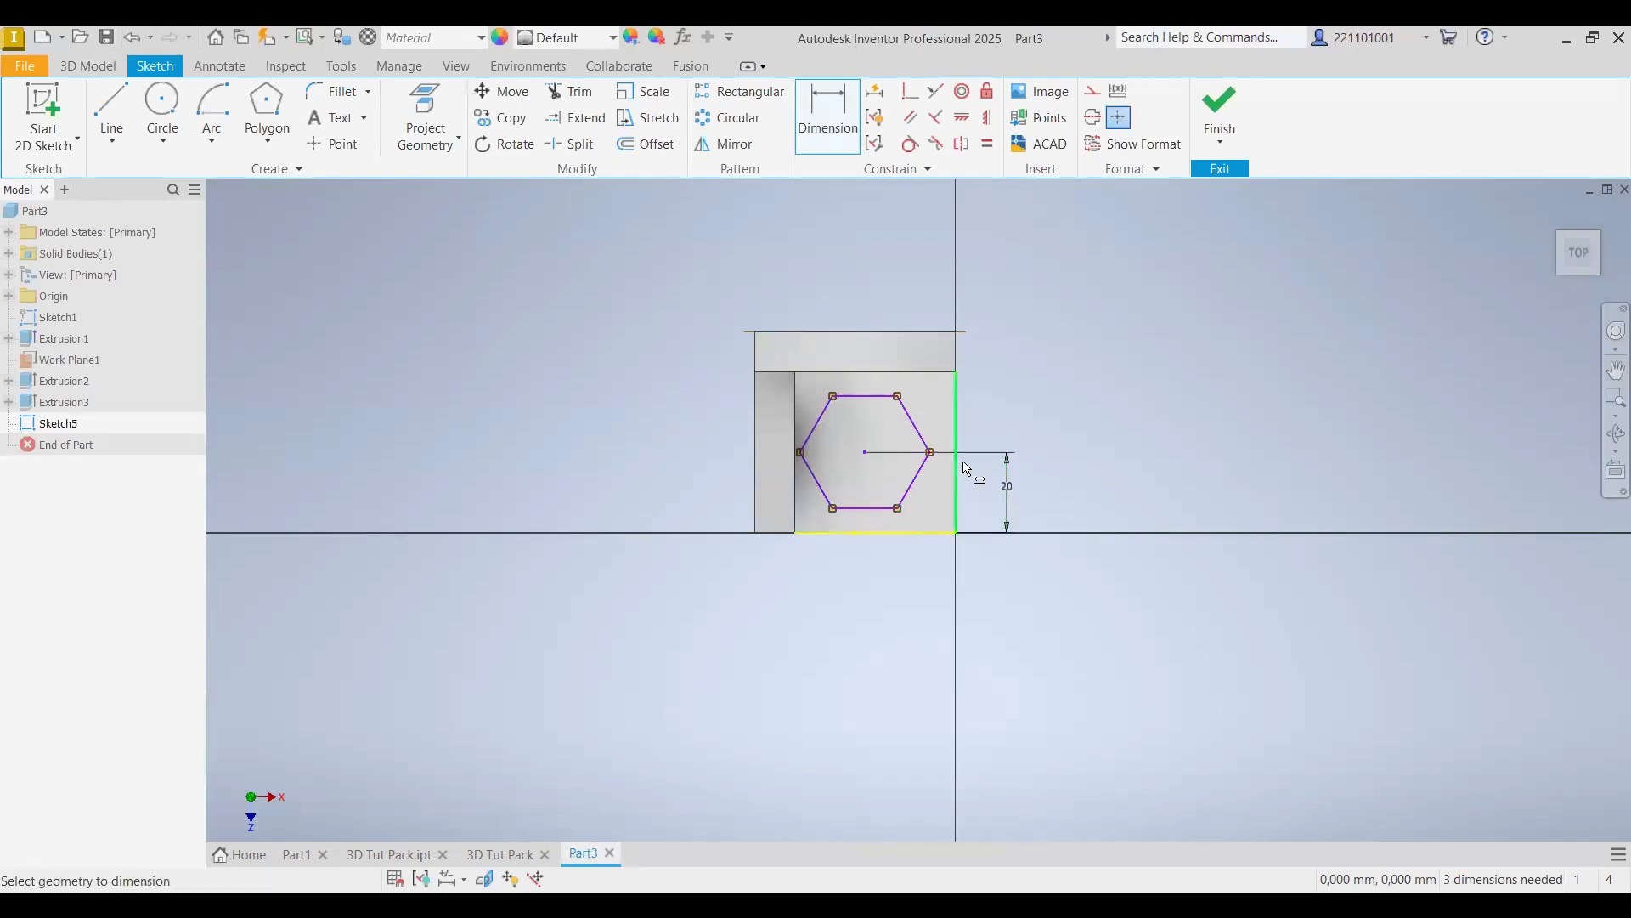
# - Dimension the hexagon's centre 20 mm from the base's outer side edge, opposite the sloped rib
pyautogui.click(865, 452)
pyautogui.click(956, 510)
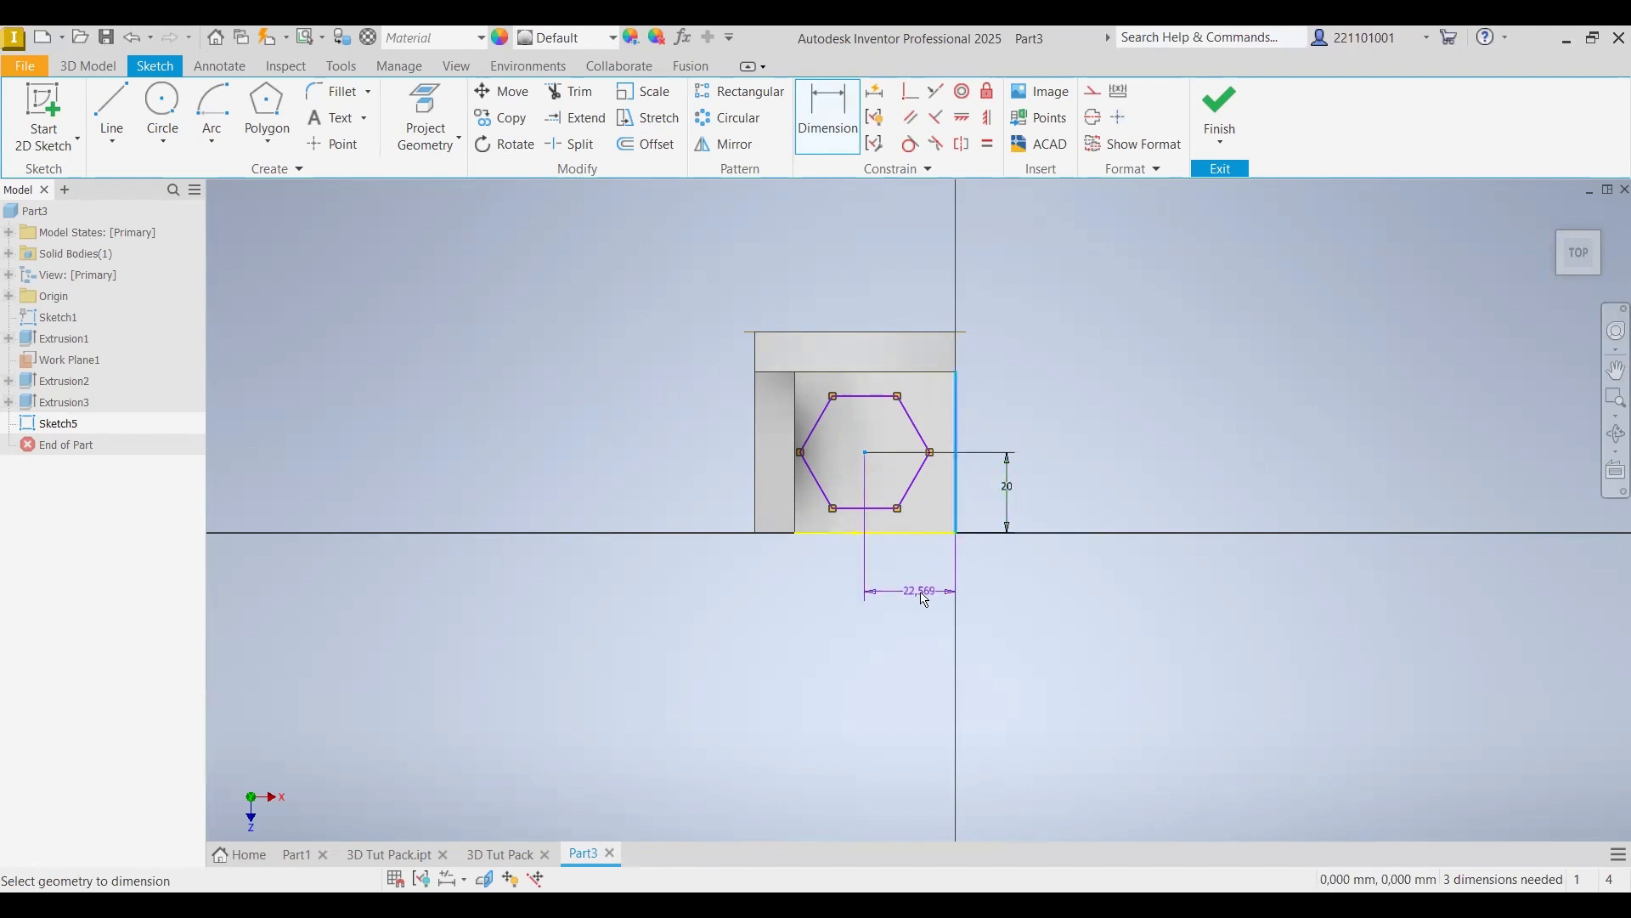
pyautogui.click(925, 600)
pyautogui.write('20')
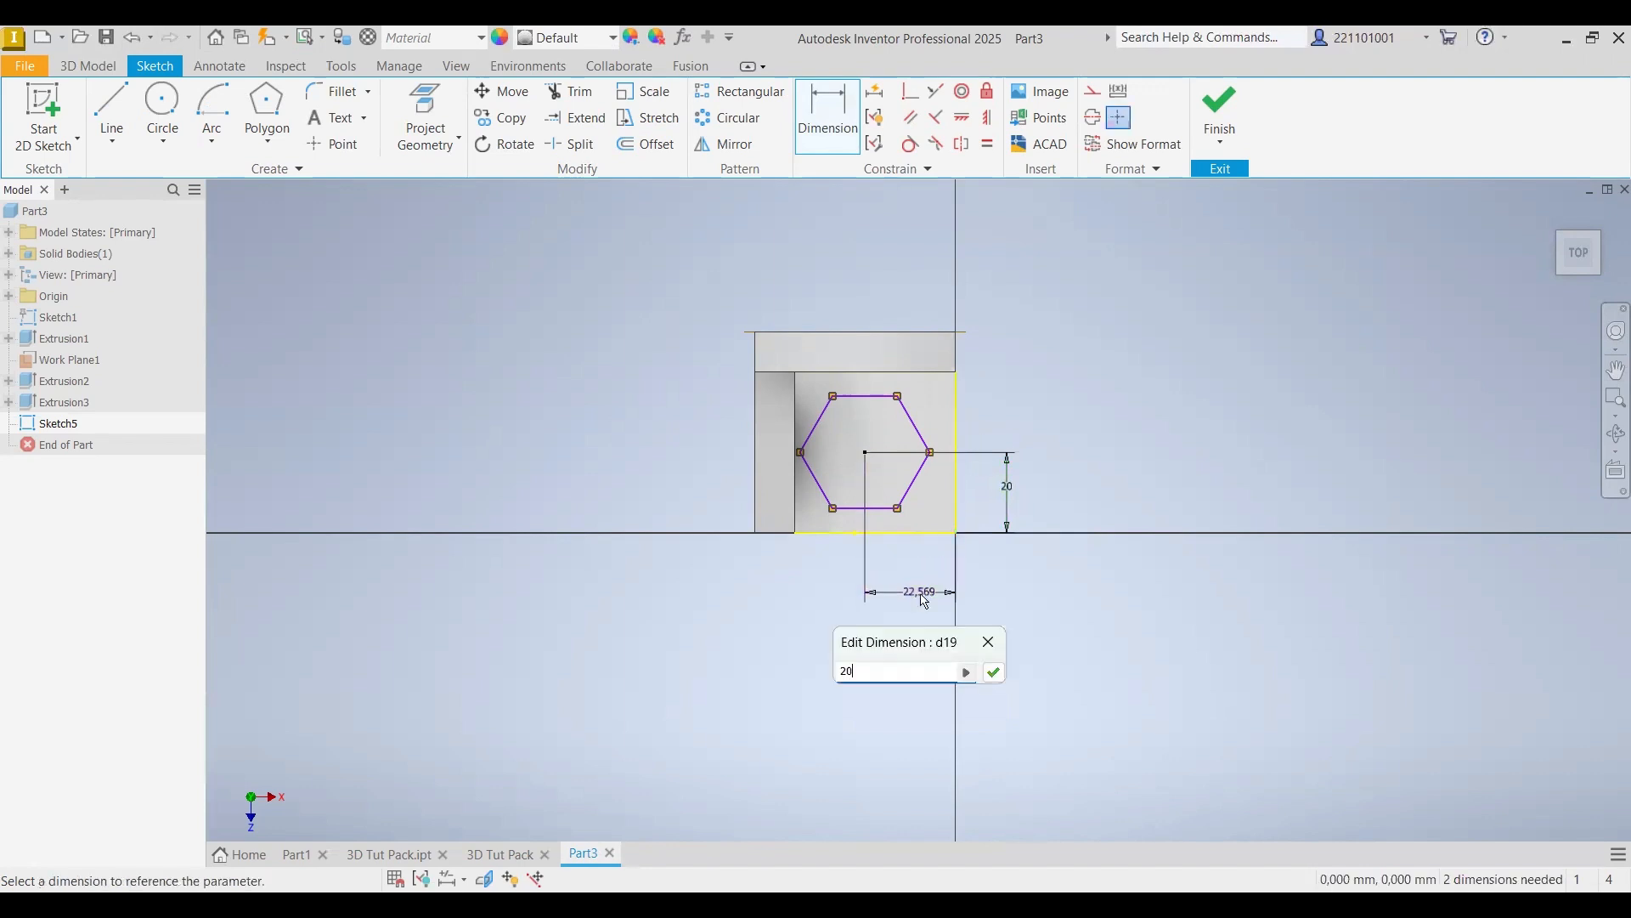
pyautogui.press('Return')
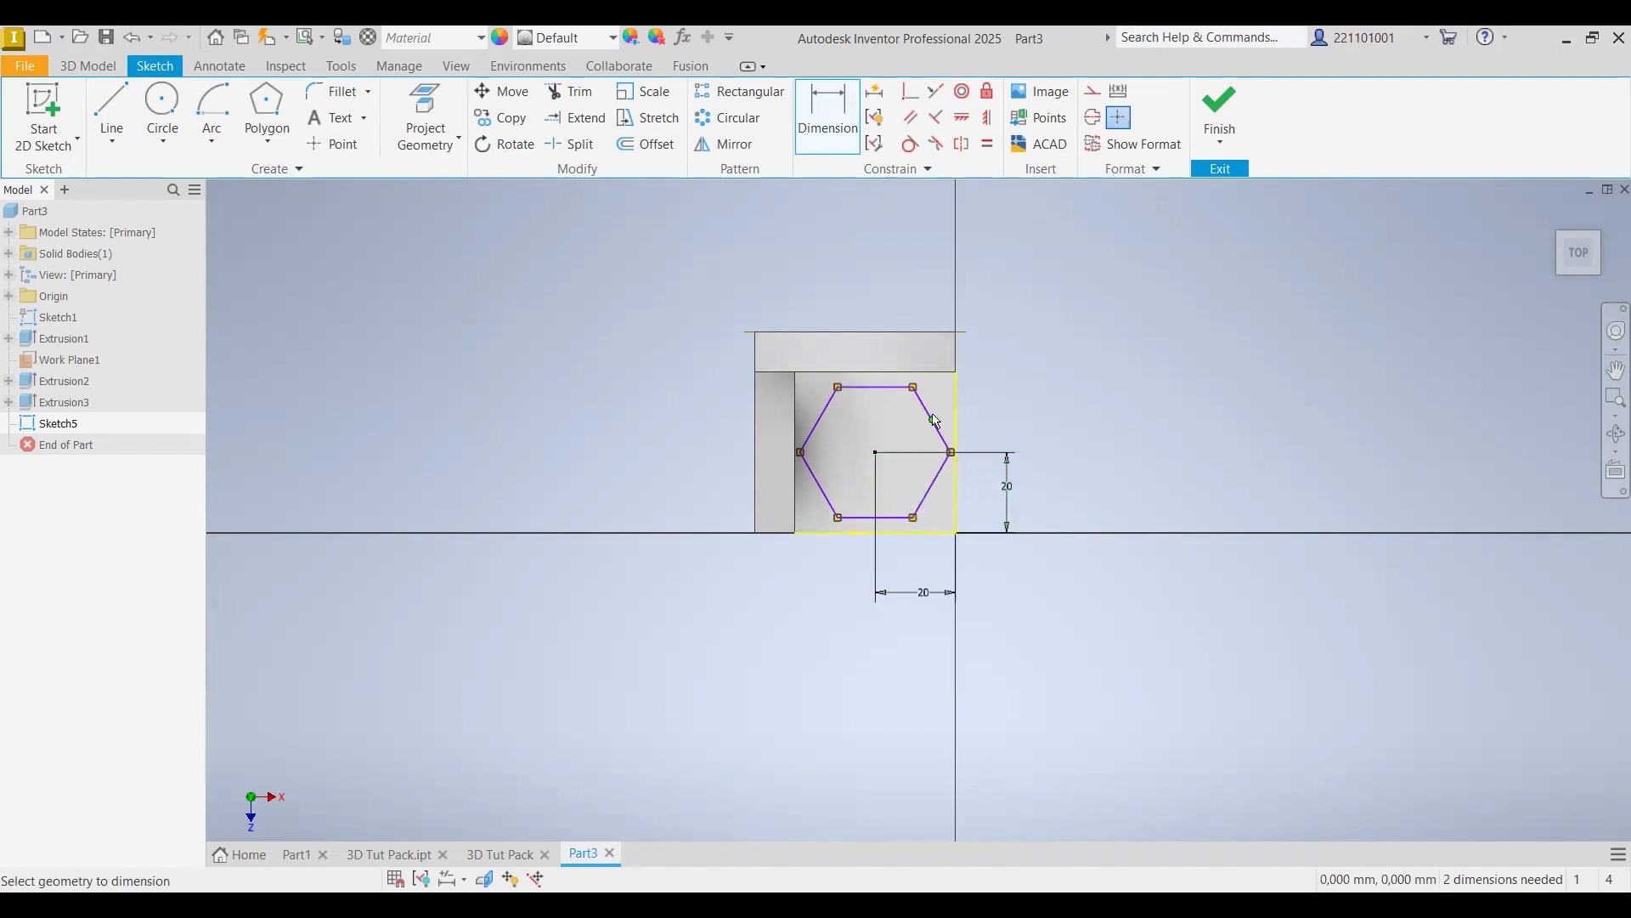
# - Set the length of the hexagon's upper side to 15 mm
pyautogui.click(888, 388)
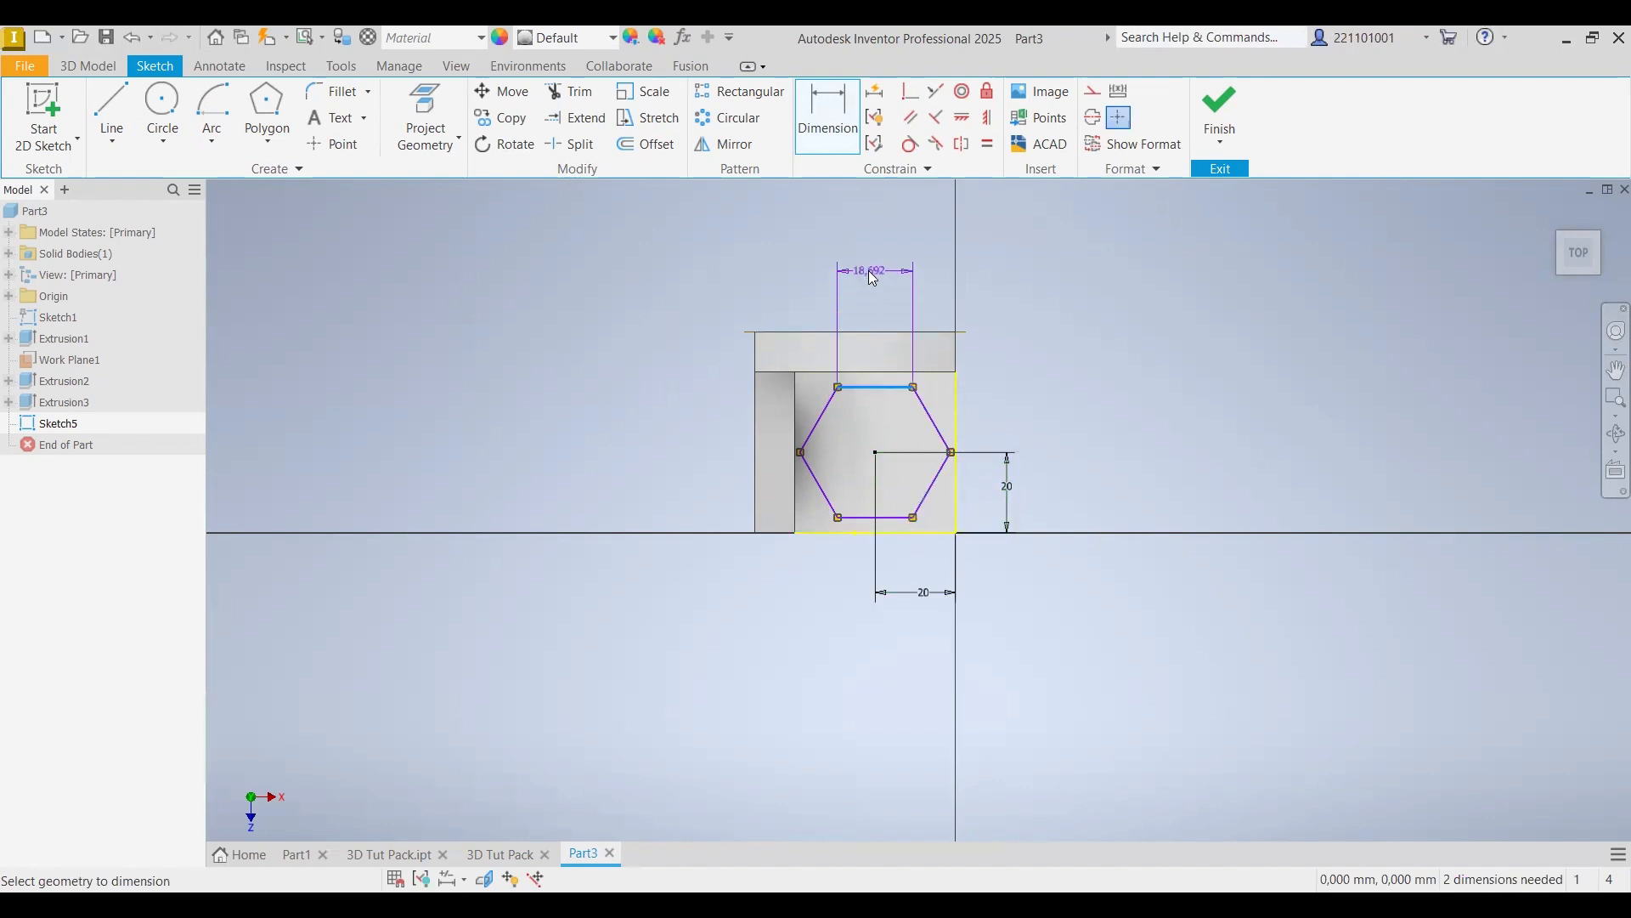
pyautogui.click(874, 279)
pyautogui.write('15')
pyautogui.press('Return')
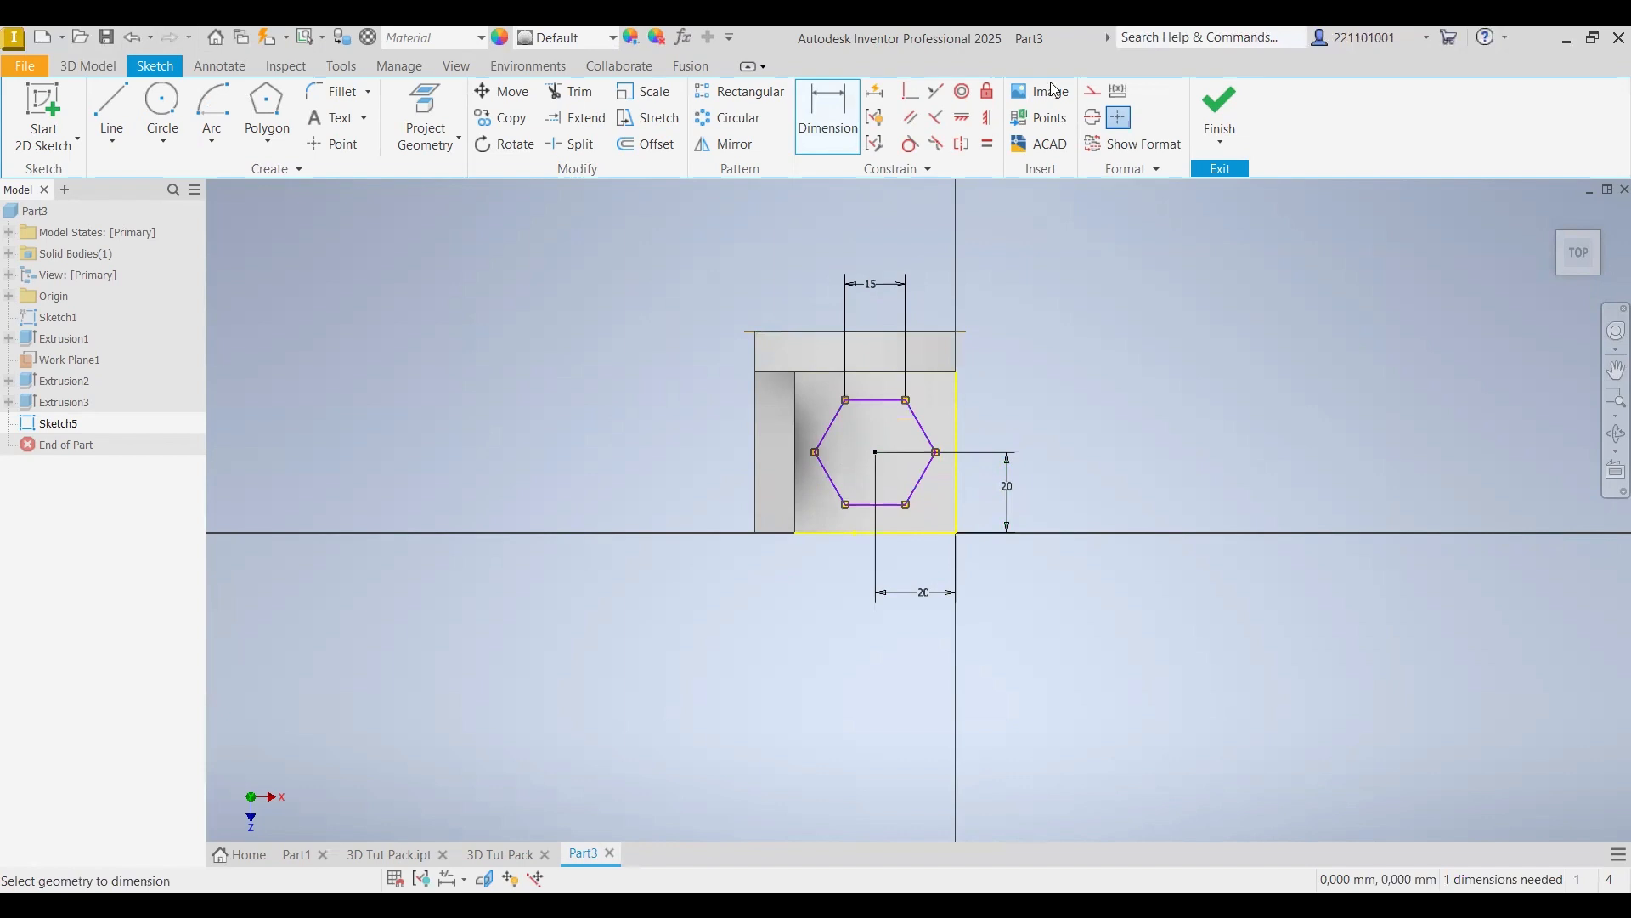
# - Finish the sketch and cut the hexagon through the bracket's base with Extrude
pyautogui.click(1221, 106)
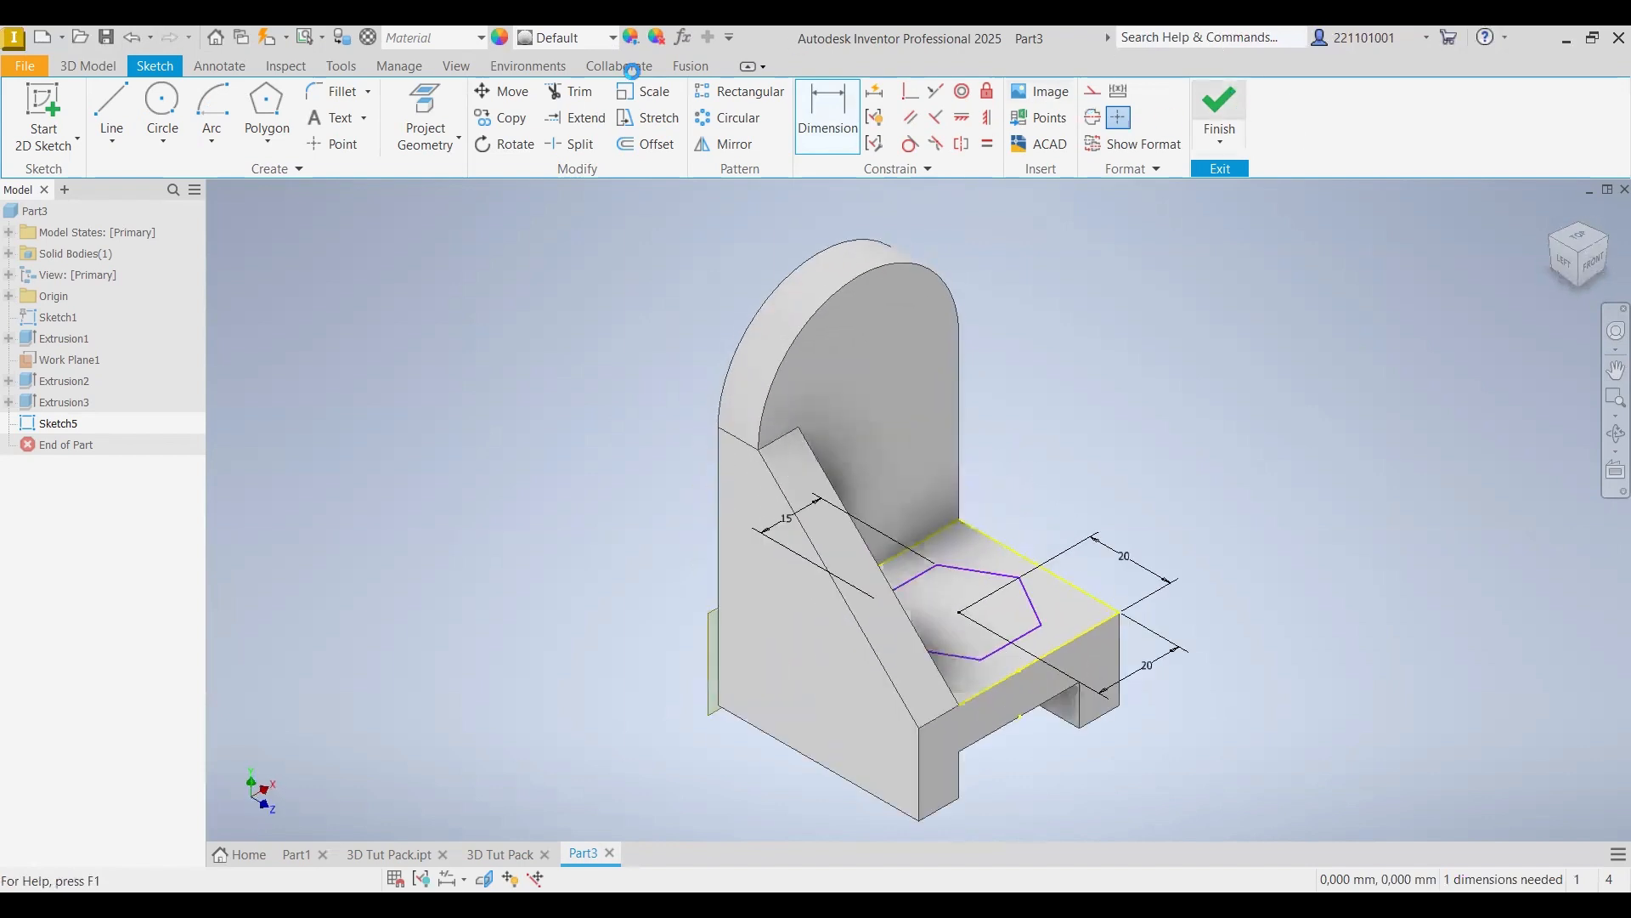
pyautogui.click(112, 110)
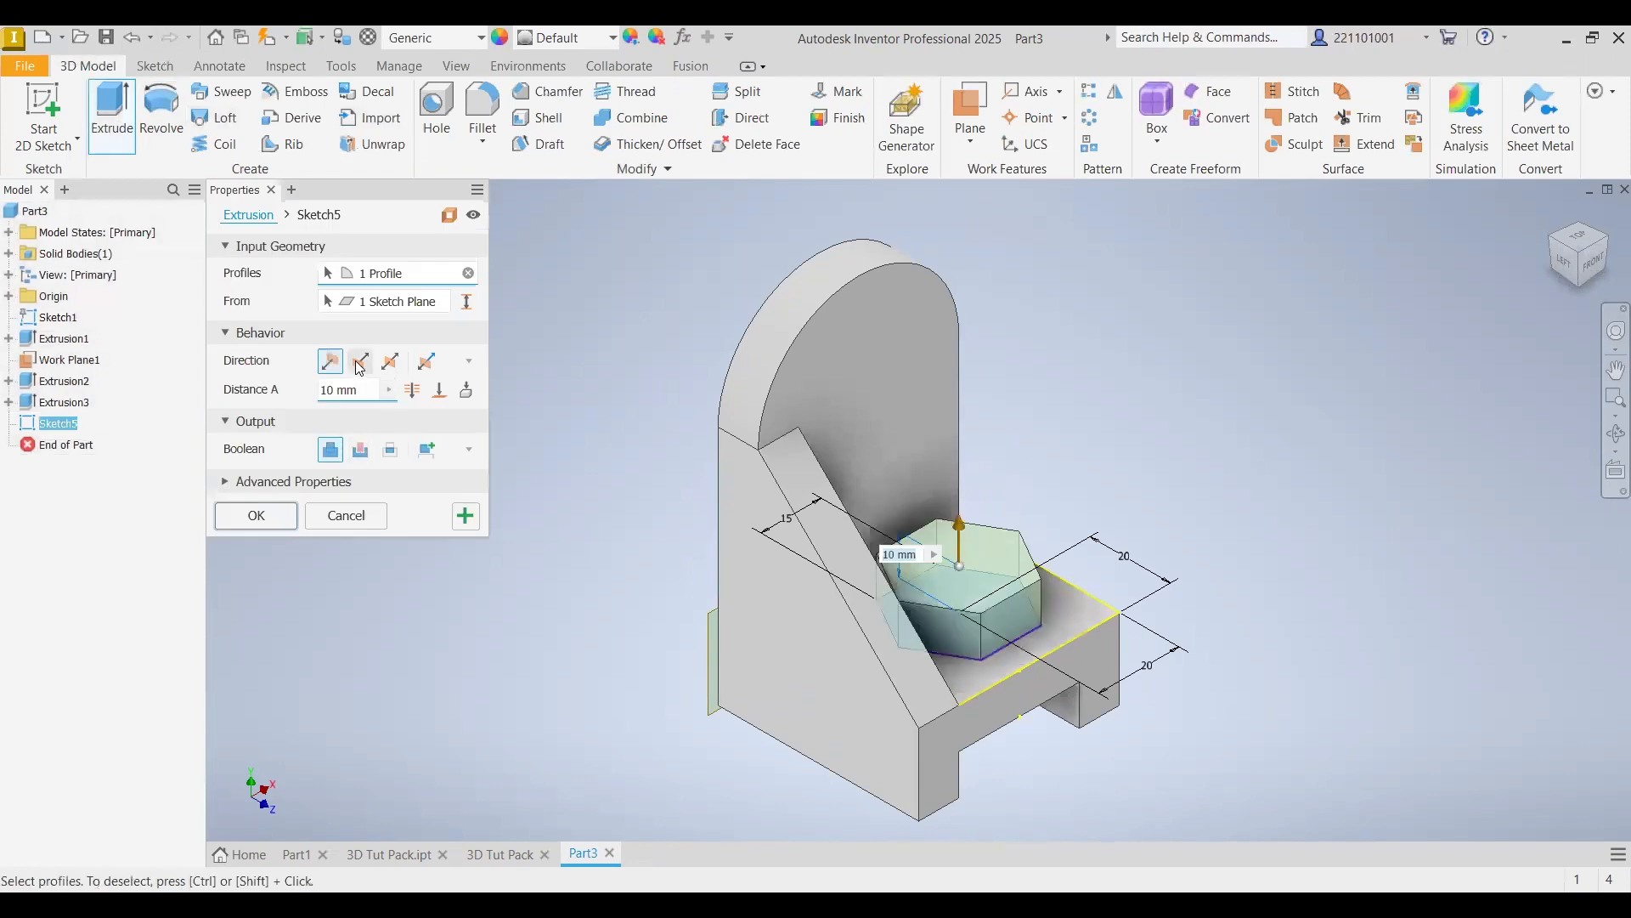
pyautogui.click(256, 515)
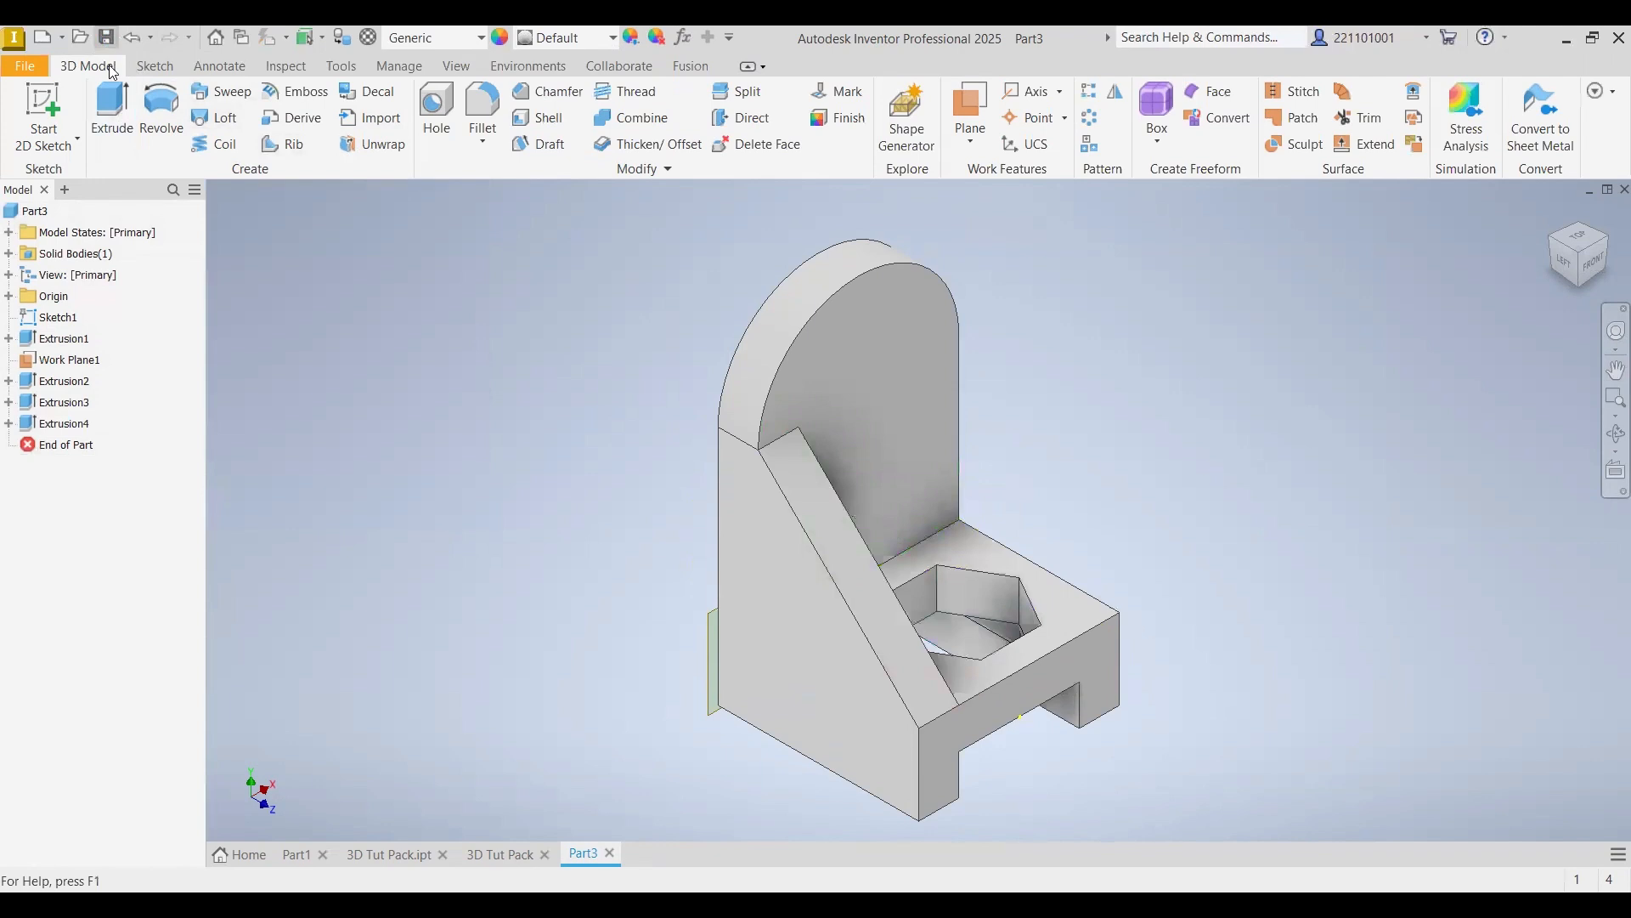
# - Save the part as 3D Tutorial pack 2 in the Exercises folder, replacing the existing file
pyautogui.hotkey('ctrl', 's')
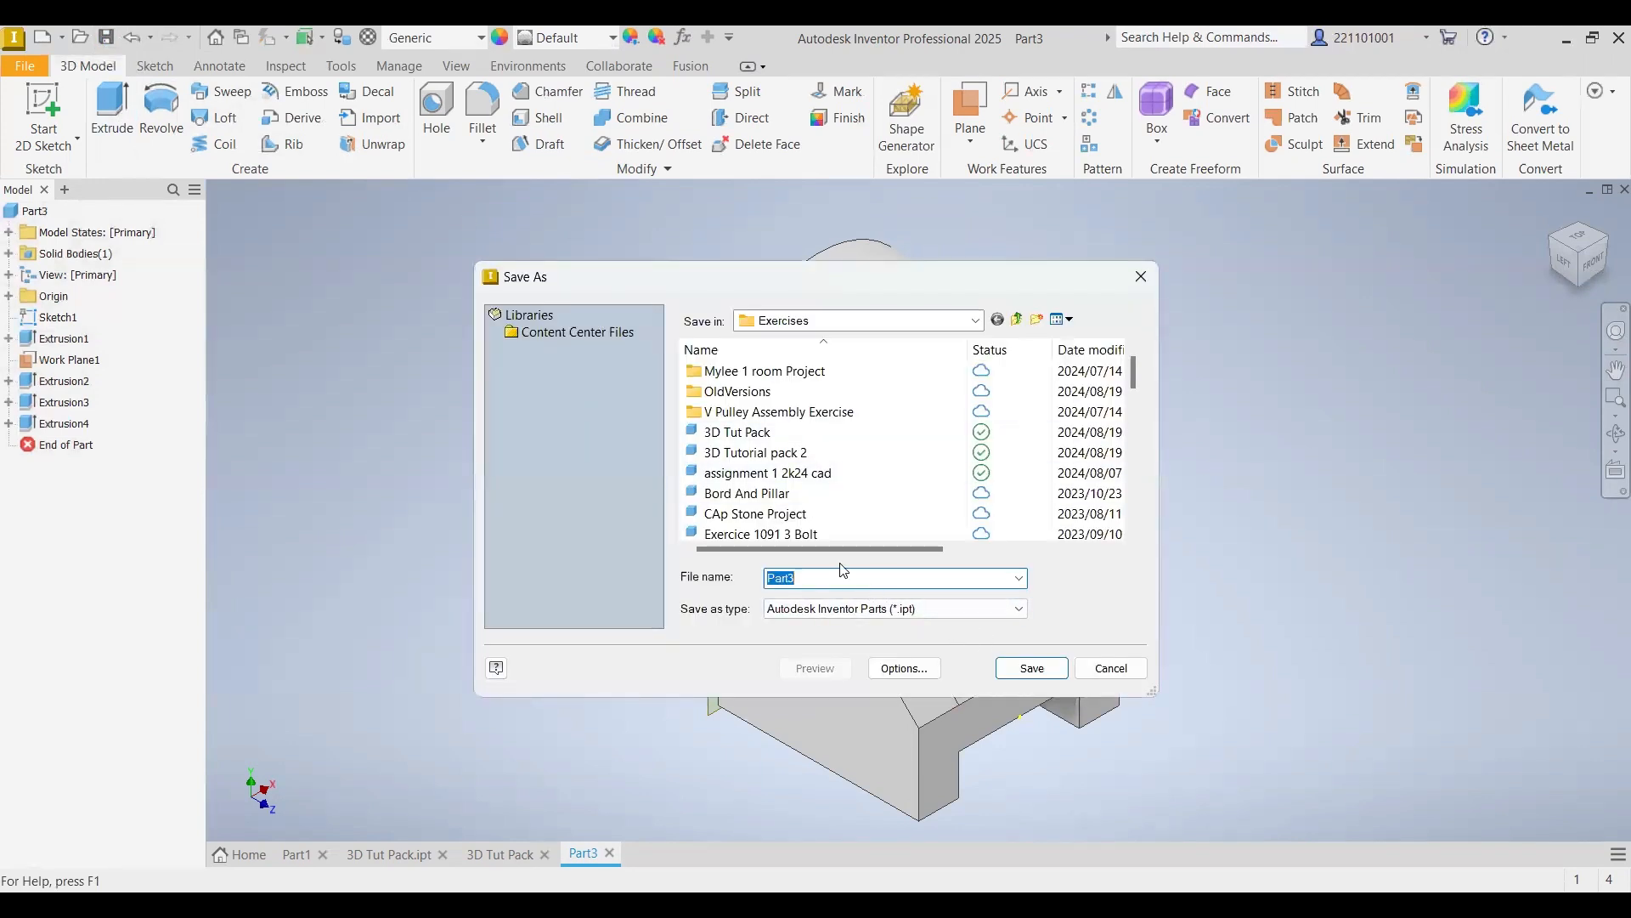
pyautogui.click(786, 454)
pyautogui.click(1032, 668)
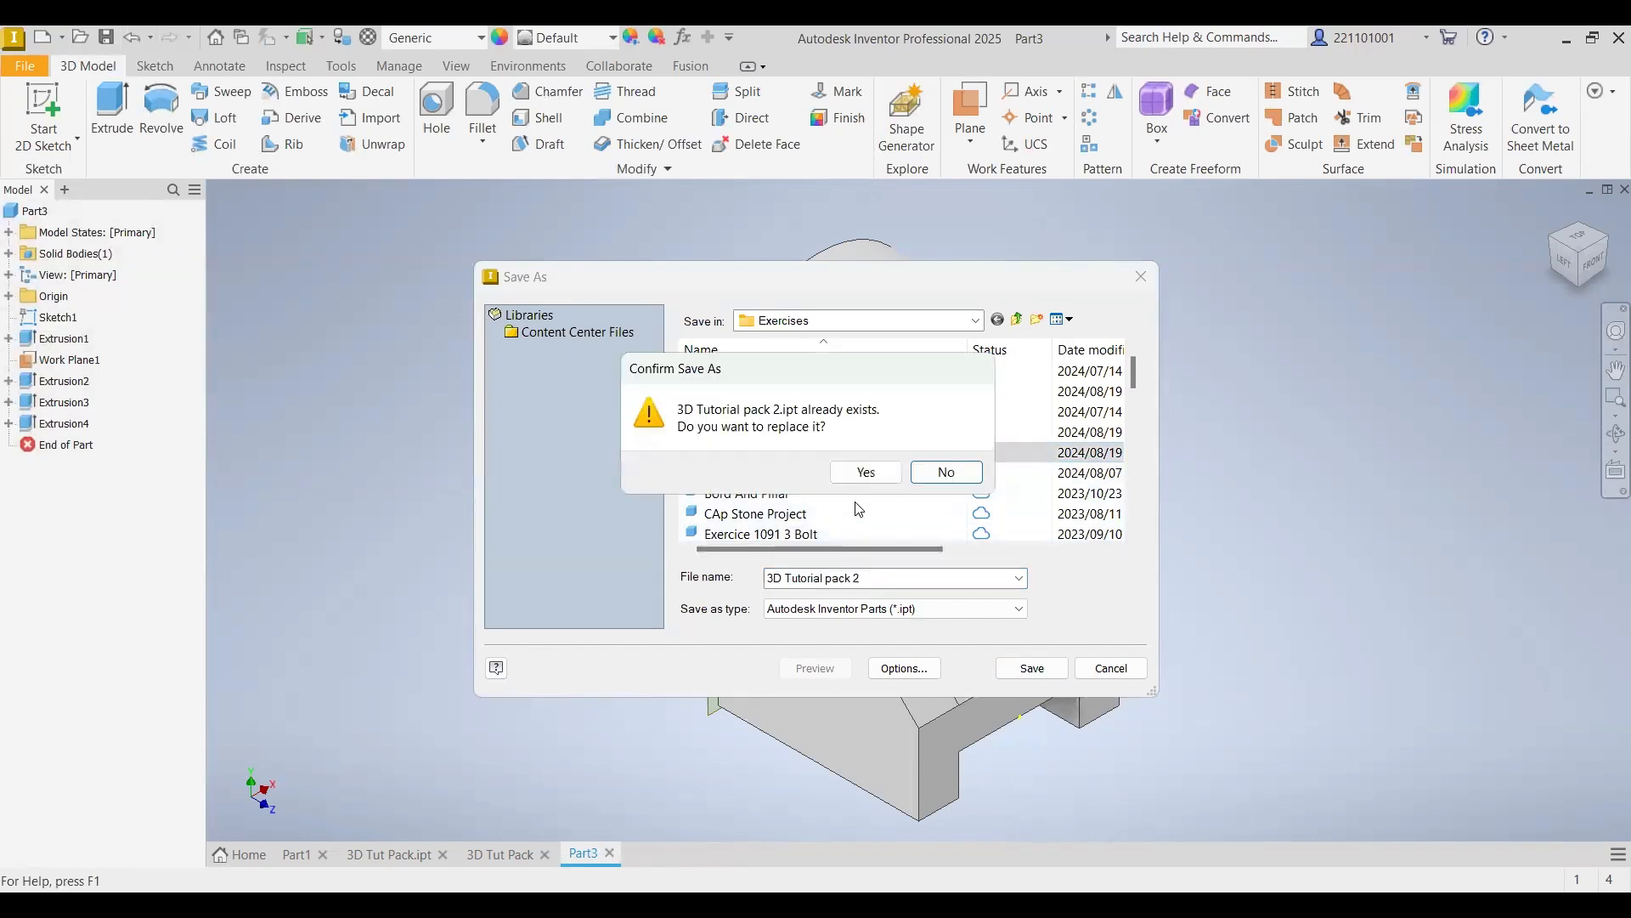
pyautogui.click(860, 476)
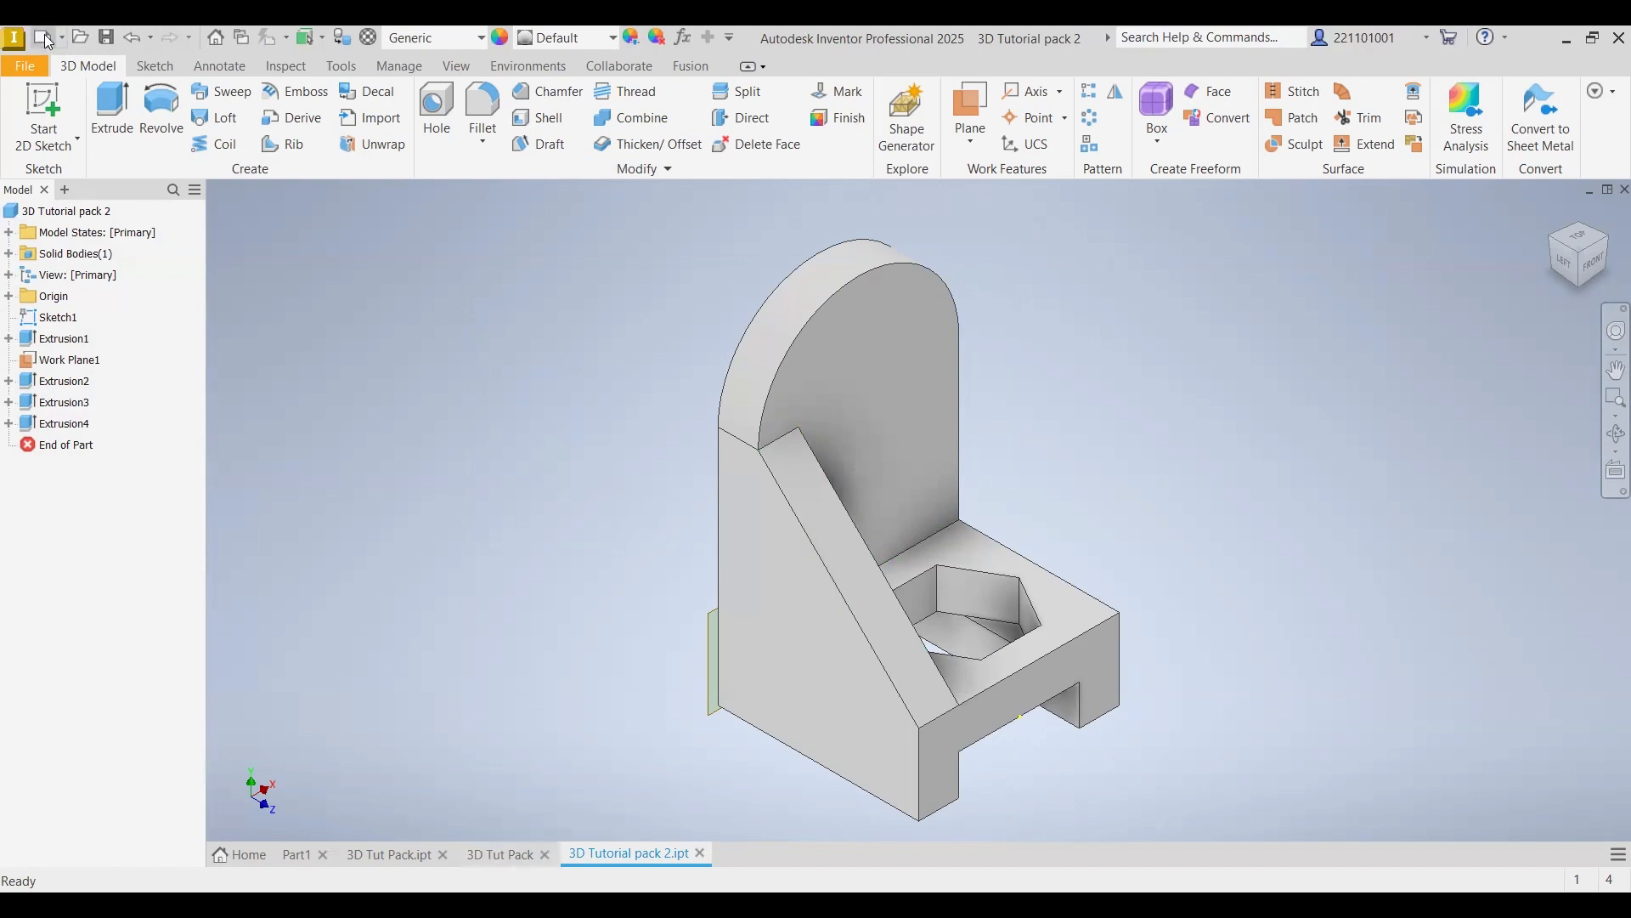
# - Create a new ISO drawing from the Metric templates
pyautogui.hotkey('ctrl', 'n')
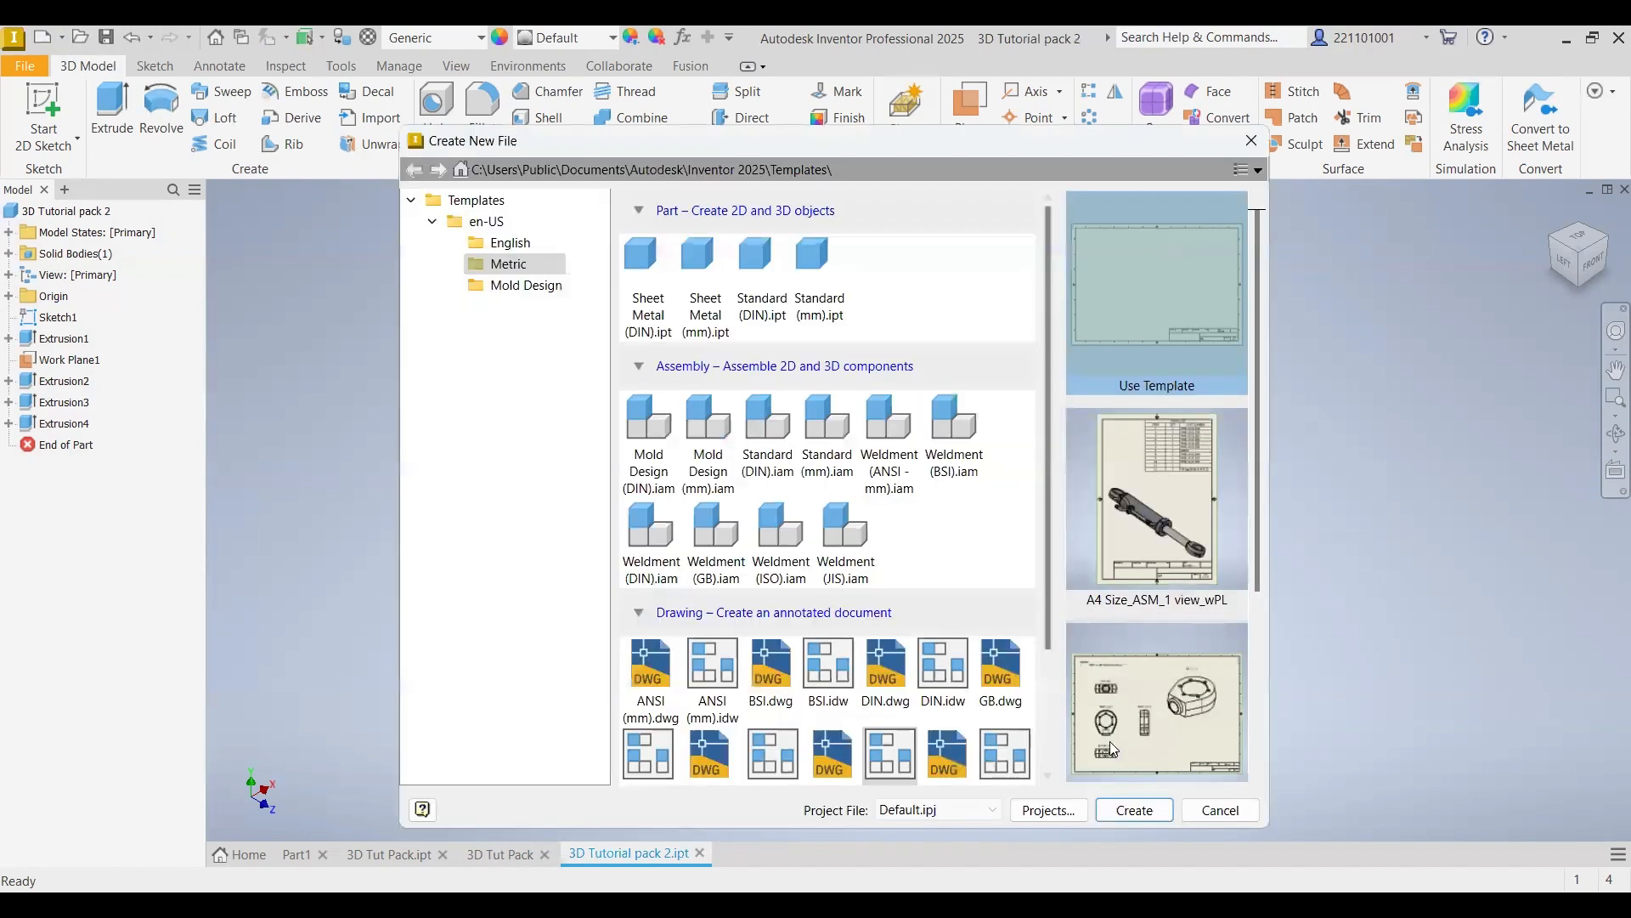
pyautogui.scroll(-3, 1113, 723)
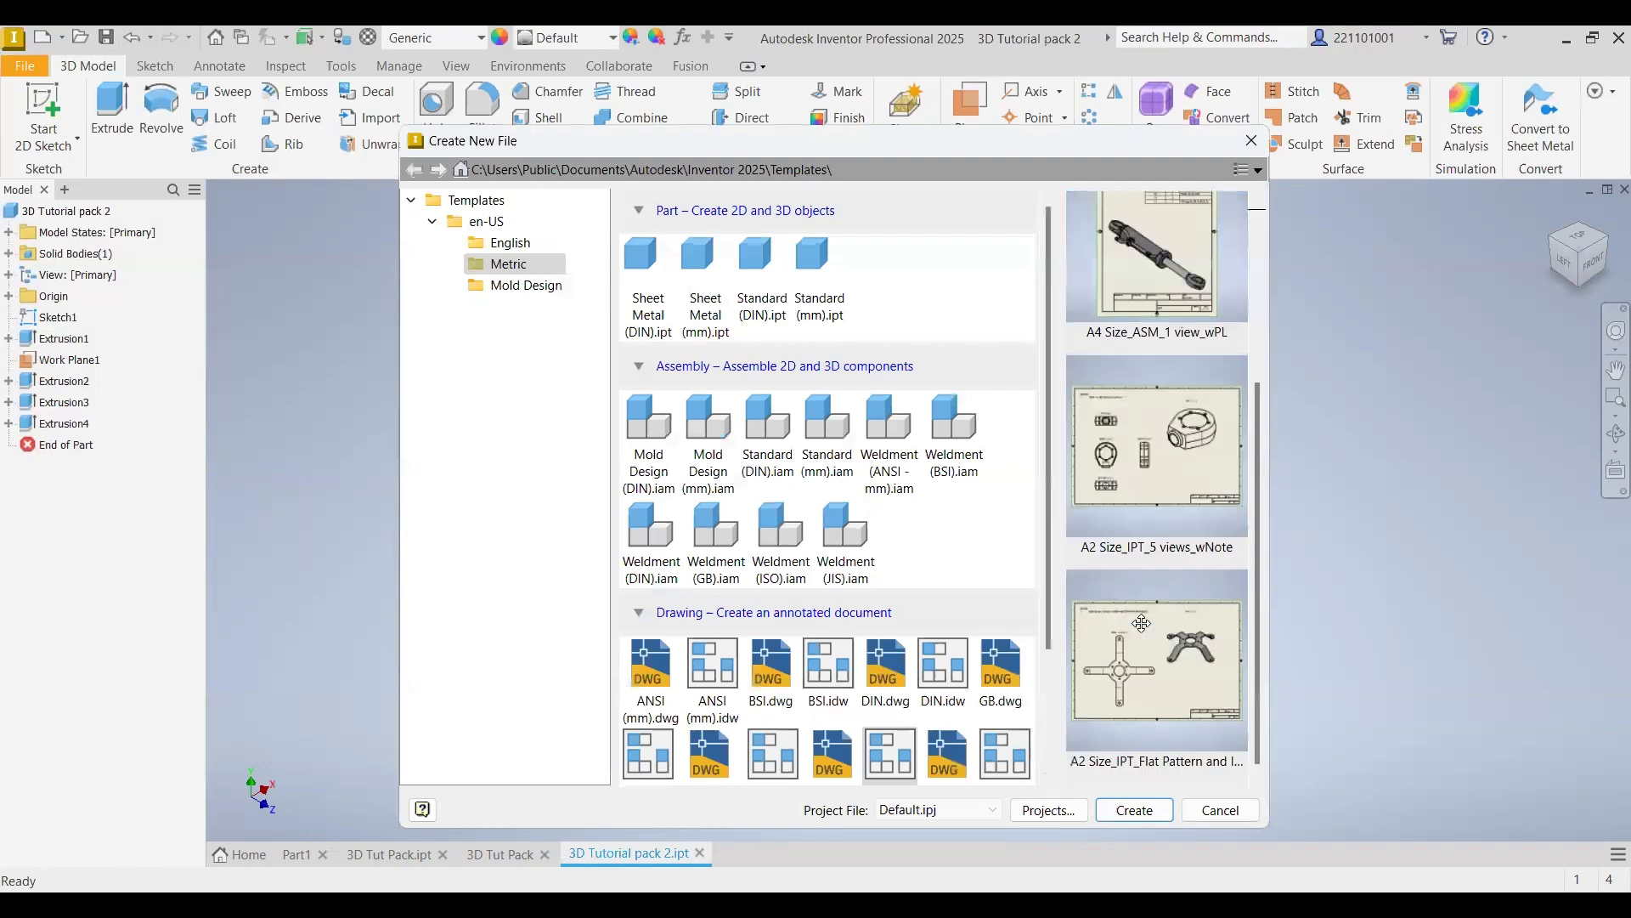
pyautogui.doubleClick(1137, 675)
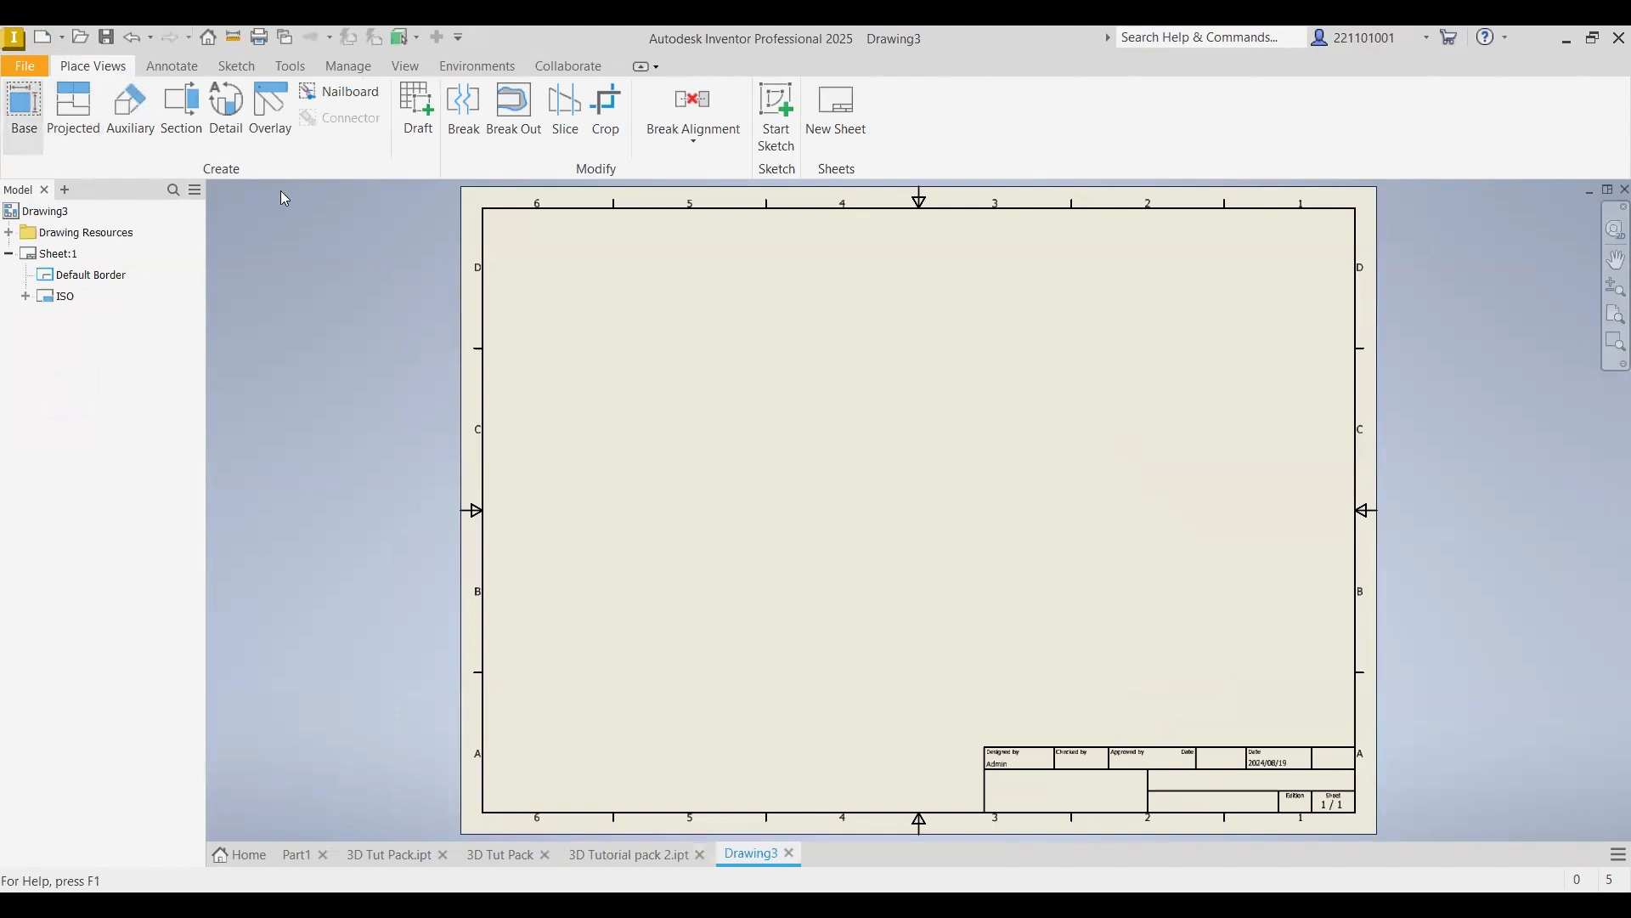
# - Place the bracket's front view at 1:1 scale and project a top view below it and a side view on either side
pyautogui.click(782, 388)
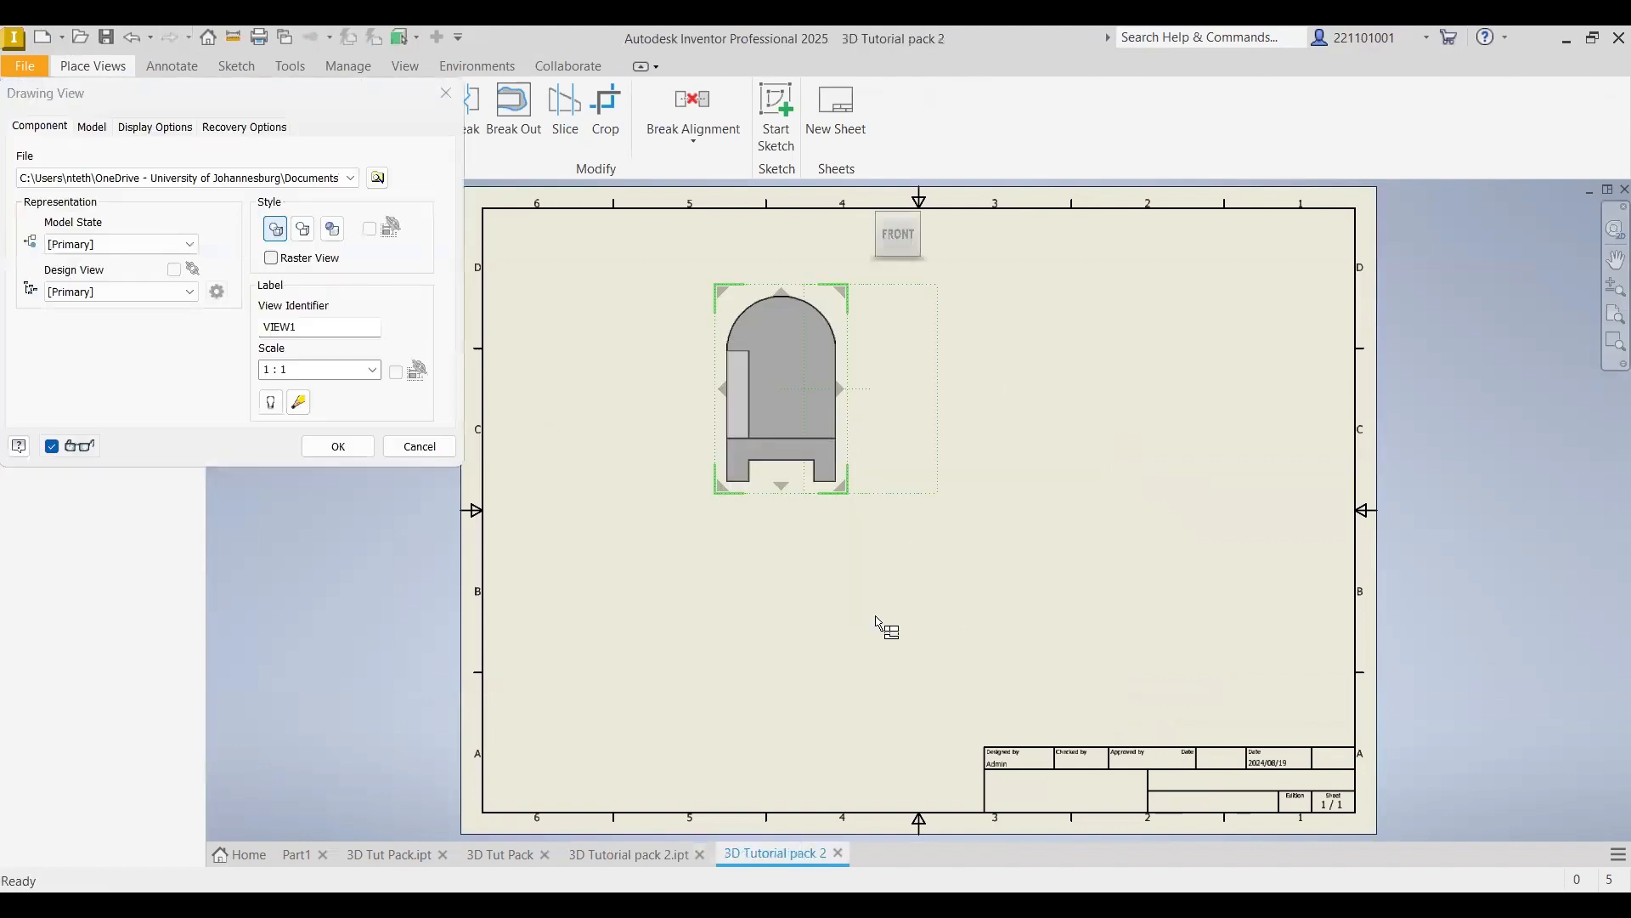
pyautogui.click(811, 652)
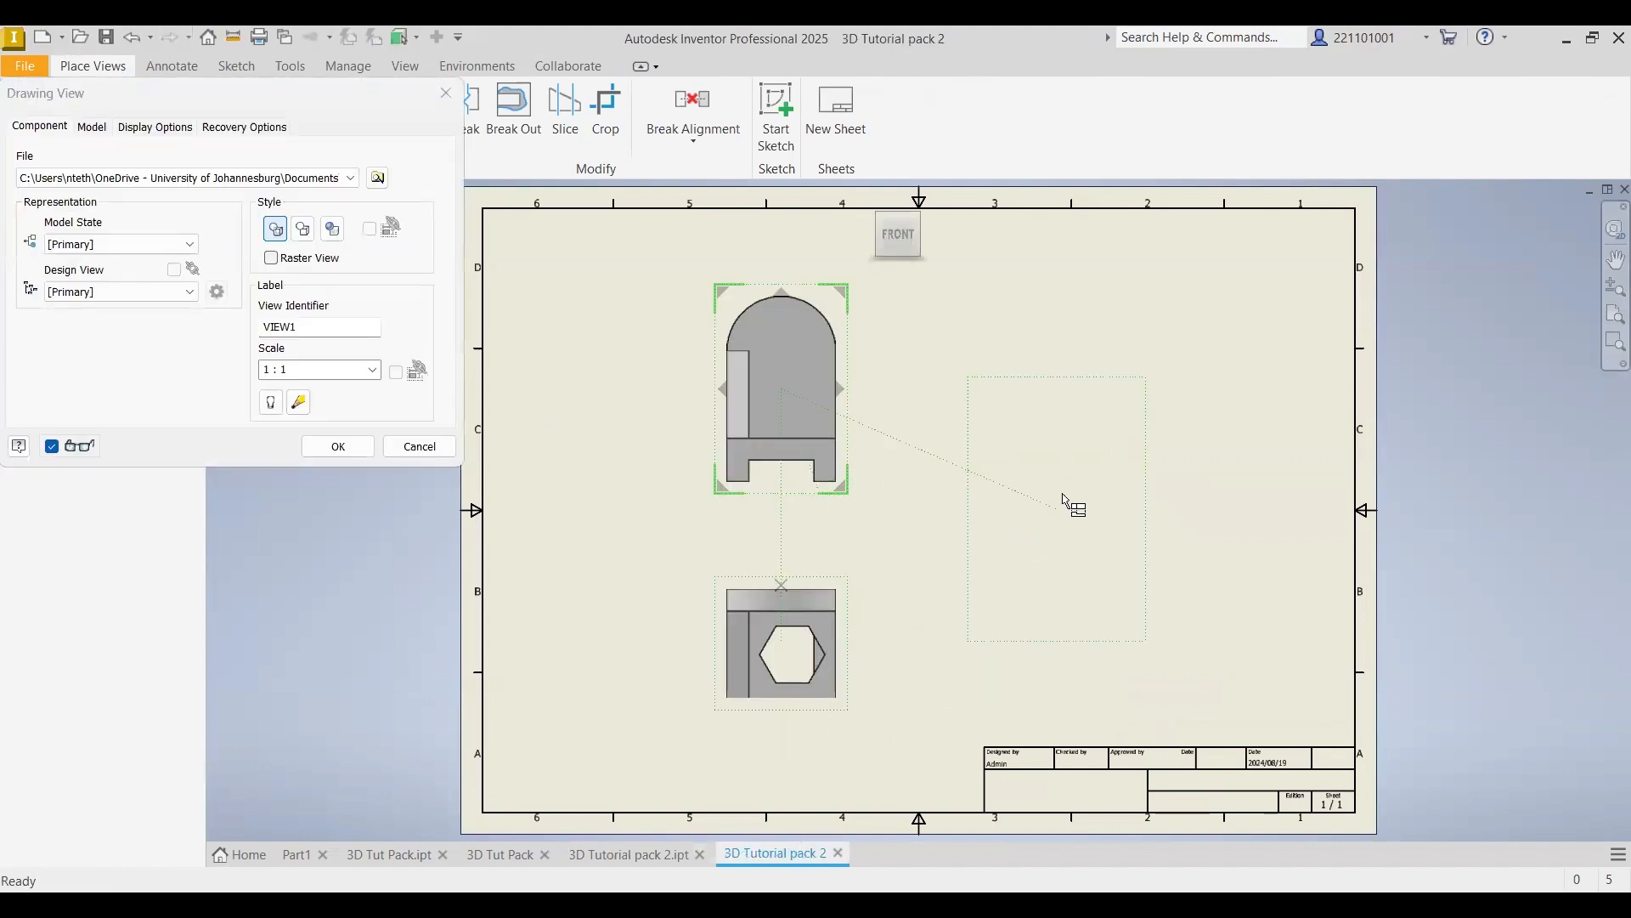
pyautogui.click(1058, 413)
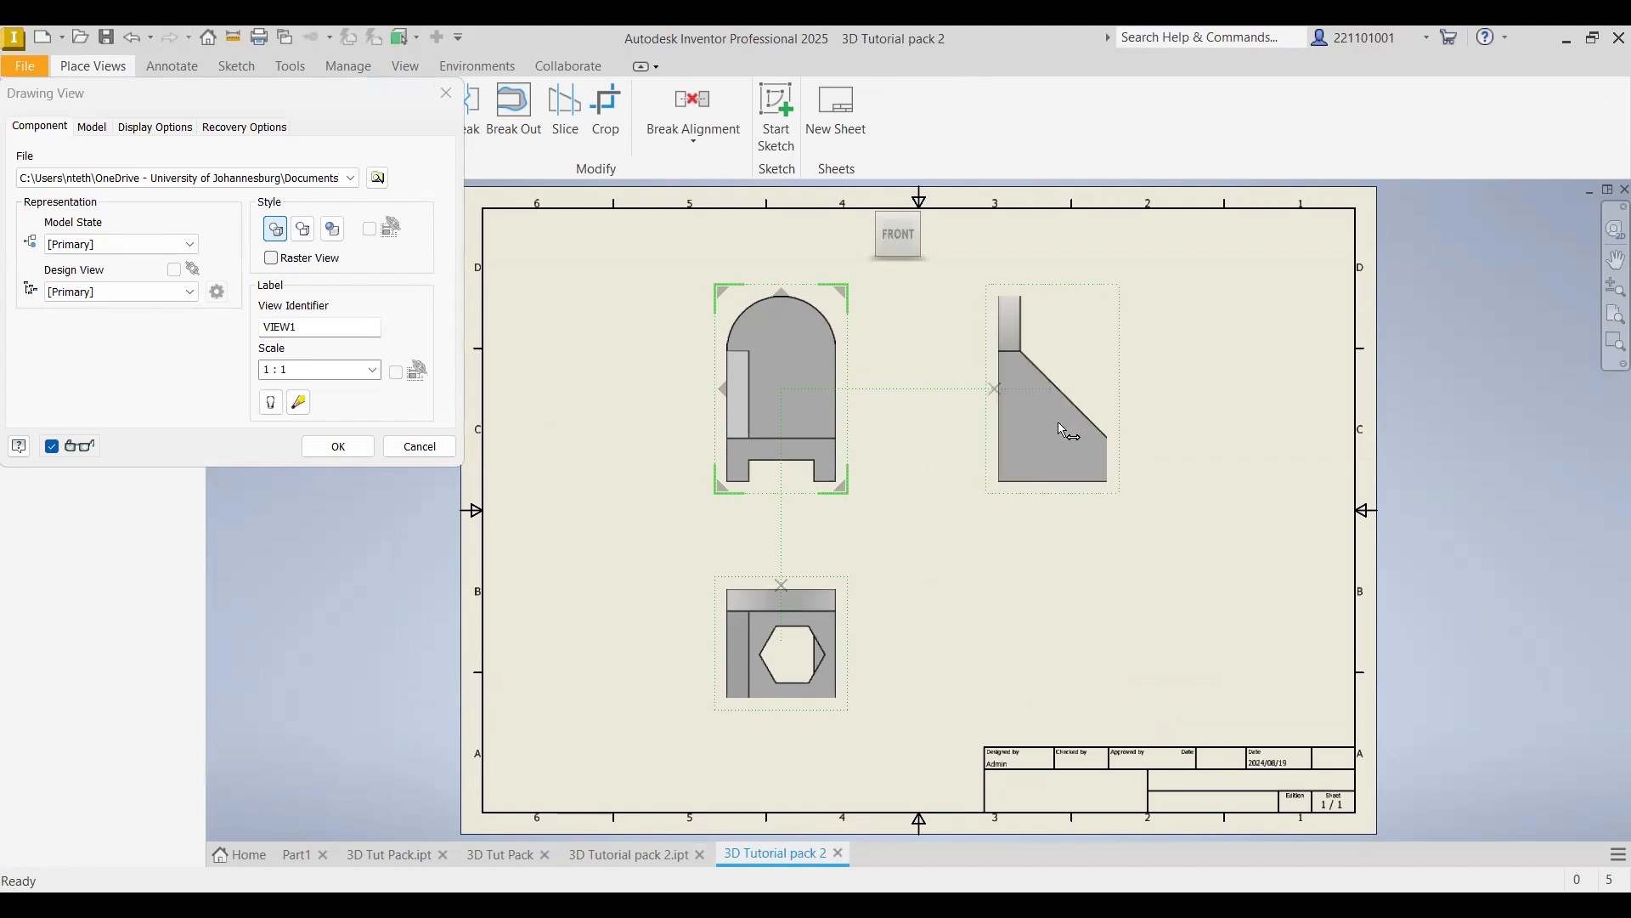
pyautogui.click(608, 430)
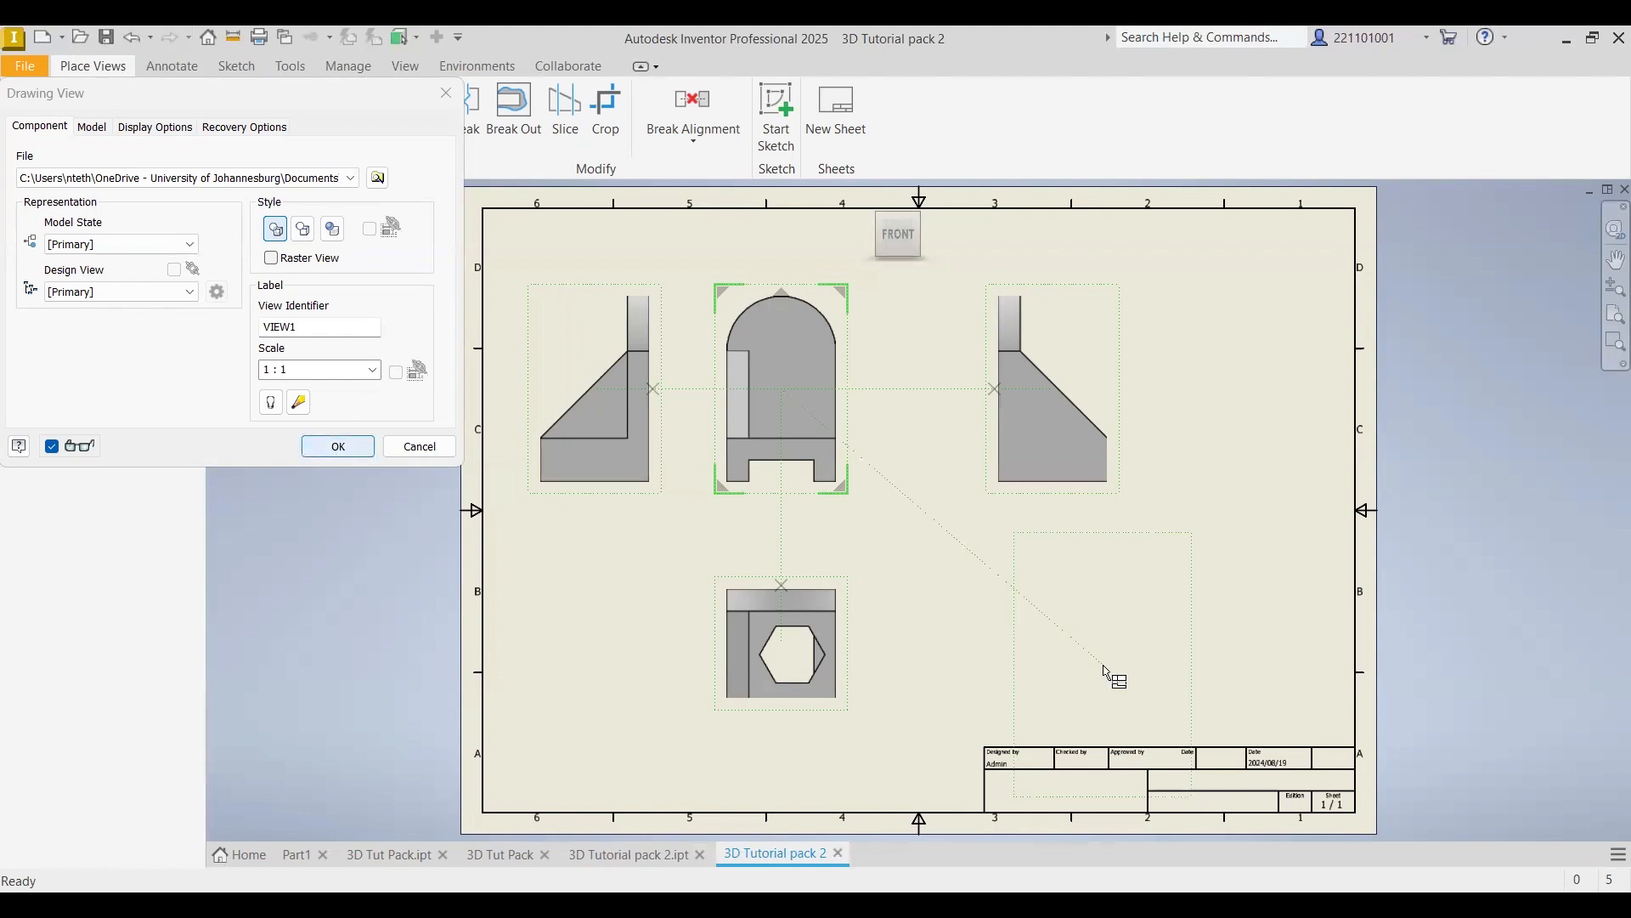
# - Project an isometric view below the right-hand side view, finish placing the views, and move it up clear of the title block
pyautogui.click(1044, 658)
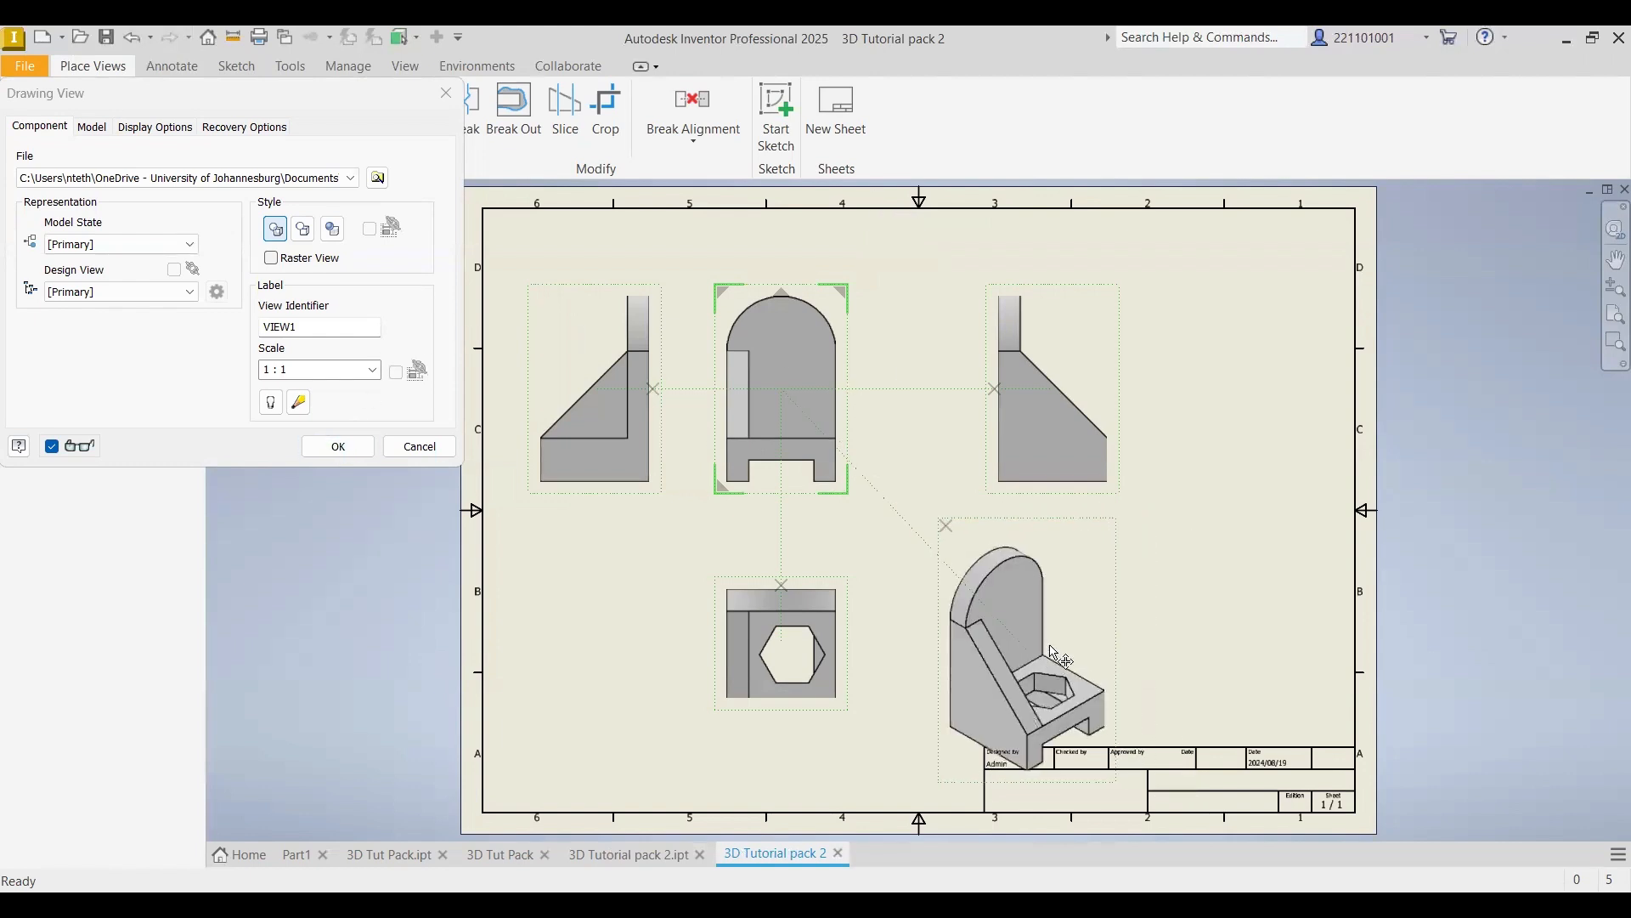
pyautogui.click(339, 447)
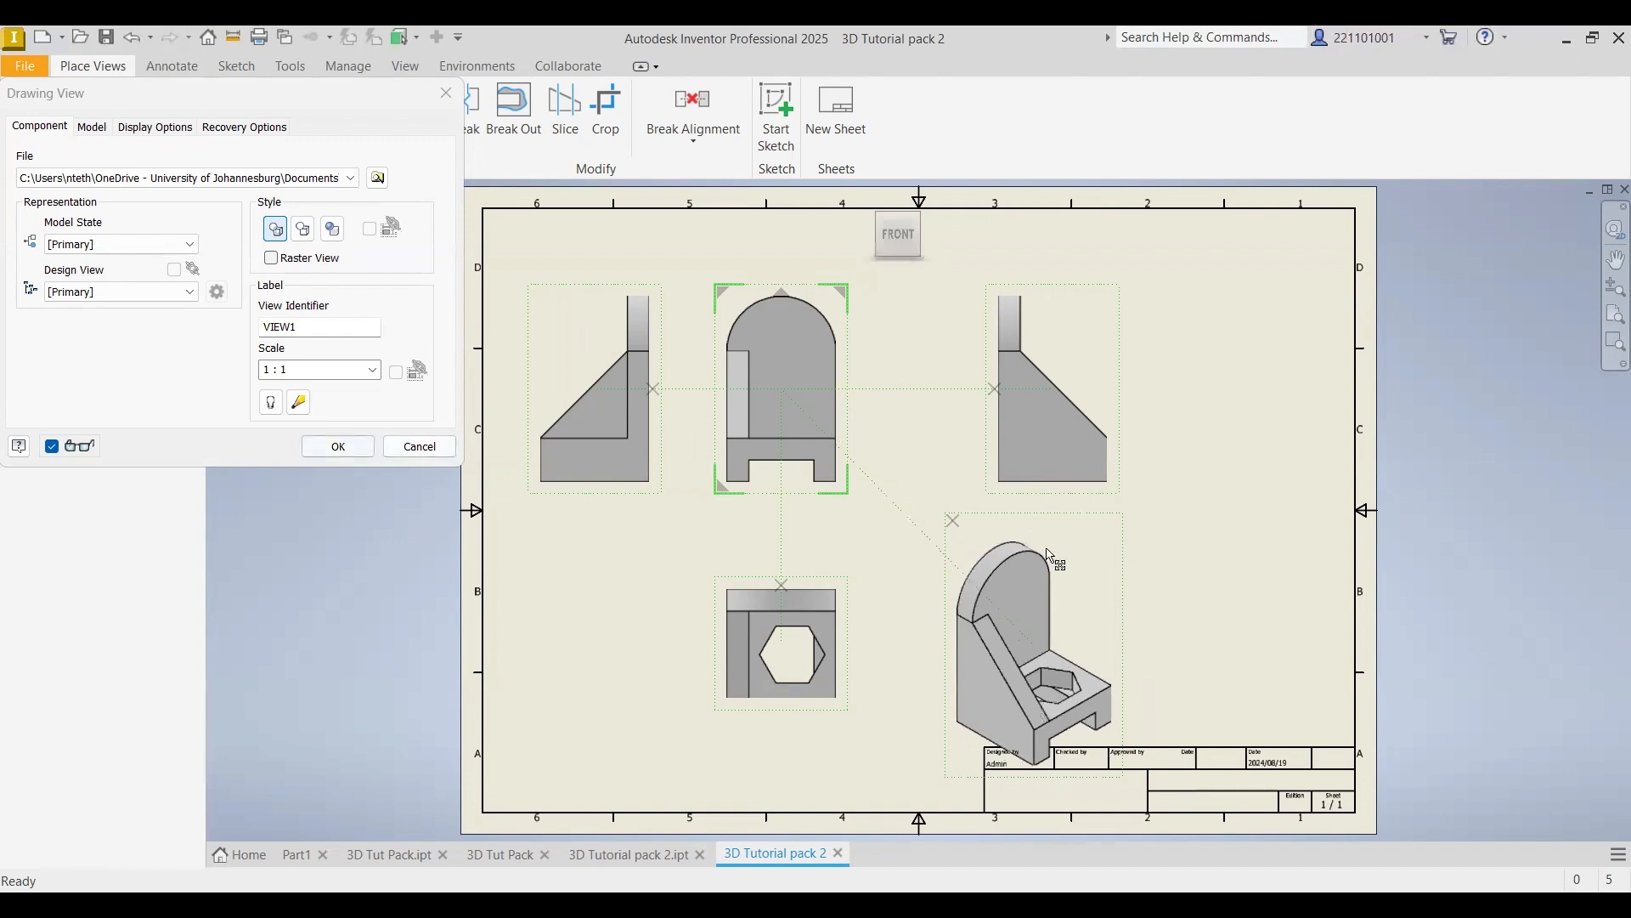
pyautogui.doubleClick(1173, 483)
pyautogui.click(1148, 427)
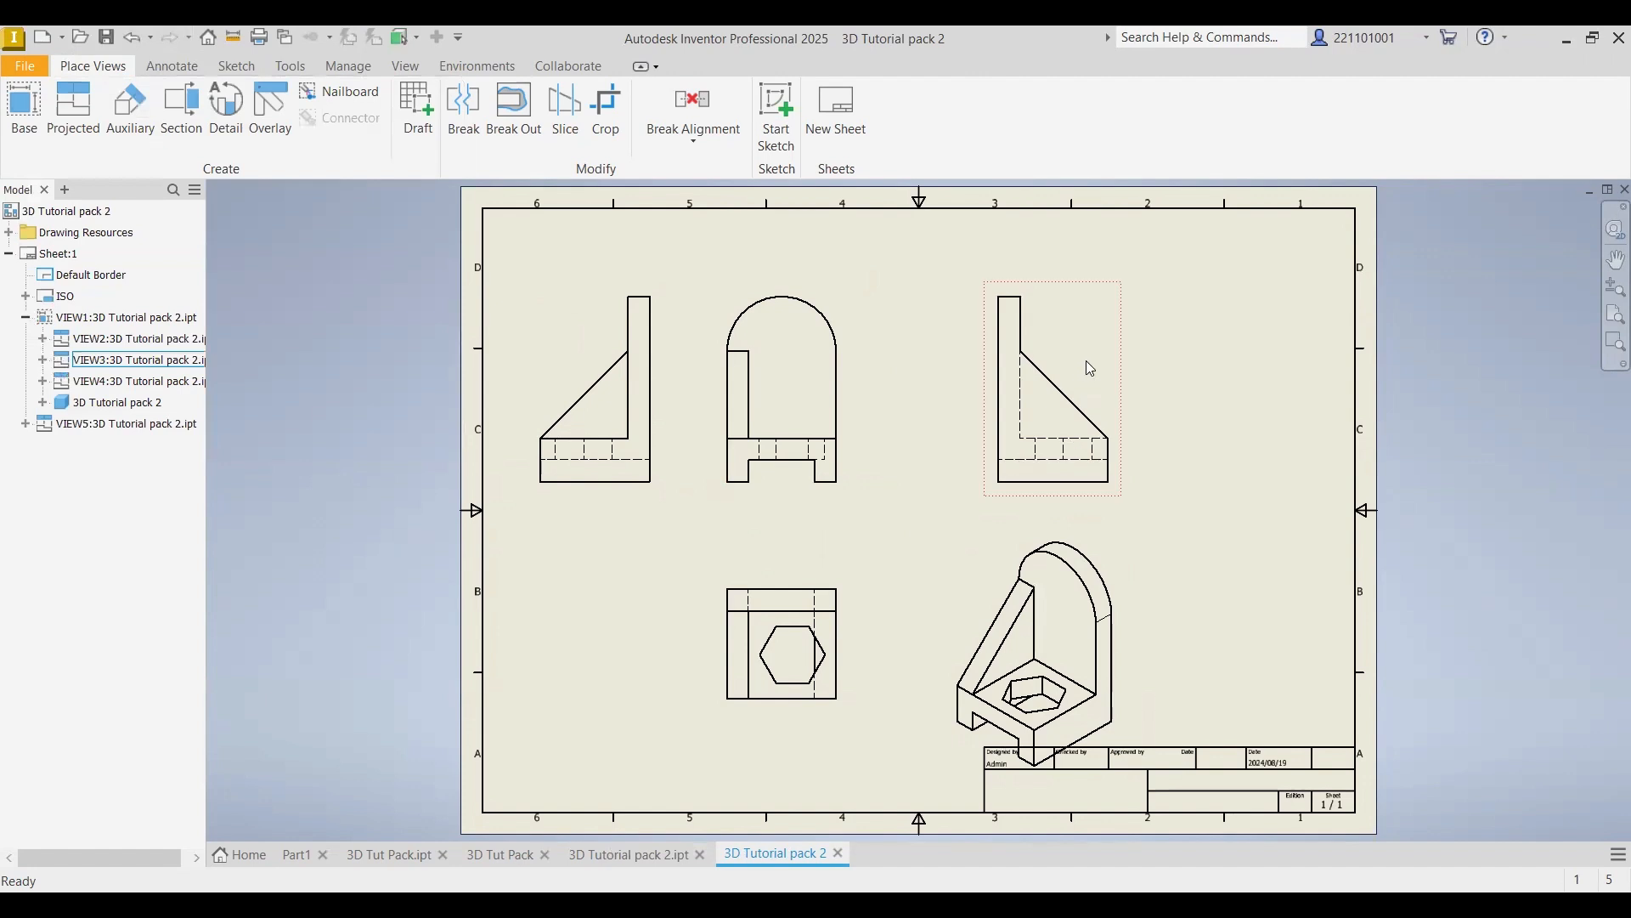
pyautogui.click(1109, 535)
pyautogui.moveTo(1106, 526); pyautogui.dragTo(1097, 505)
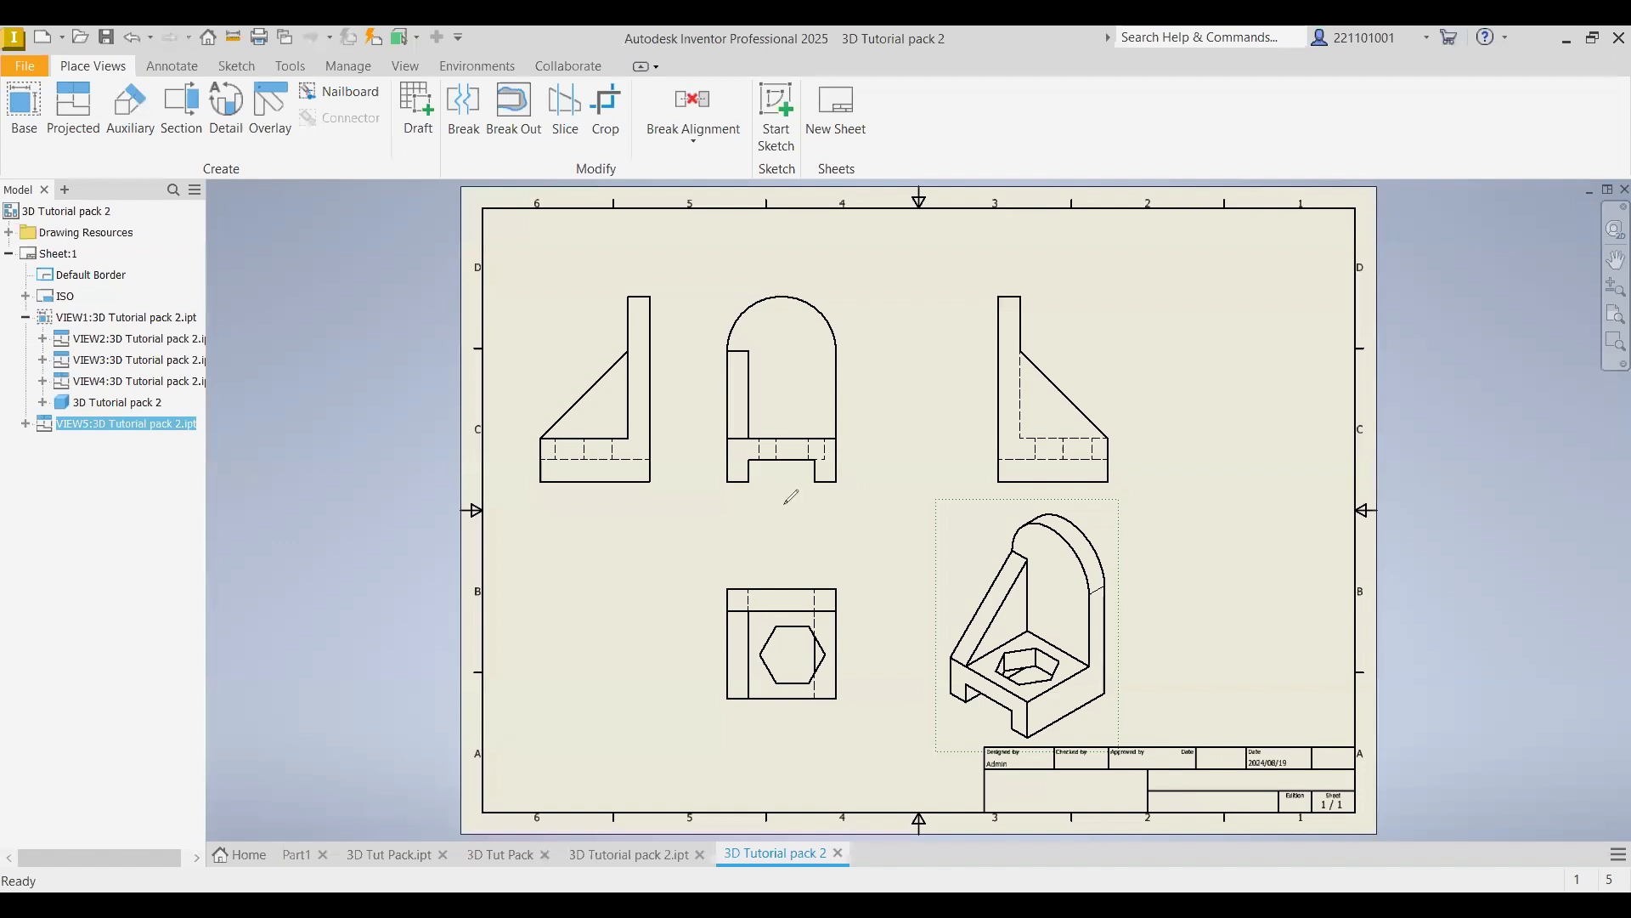
pyautogui.moveTo(270, 477)
pyautogui.mouseDown()
pyautogui.moveTo(376, 387)
pyautogui.moveTo(367, 528)
pyautogui.mouseUp()
pyautogui.moveTo(413, 409)
pyautogui.mouseDown()
pyautogui.moveTo(466, 469)
pyautogui.moveTo(589, 442)
pyautogui.moveTo(595, 422)
pyautogui.mouseUp()
pyautogui.moveTo(584, 303); pyautogui.dragTo(640, 408)
pyautogui.moveTo(660, 343)
pyautogui.mouseDown()
pyautogui.moveTo(643, 385)
pyautogui.moveTo(706, 387)
pyautogui.mouseUp()
pyautogui.moveTo(701, 255)
pyautogui.mouseDown()
pyautogui.moveTo(934, 297)
pyautogui.moveTo(879, 476)
pyautogui.moveTo(856, 484)
pyautogui.mouseUp()
pyautogui.moveTo(1044, 336)
pyautogui.mouseDown()
pyautogui.moveTo(1024, 399)
pyautogui.moveTo(1063, 349)
pyautogui.moveTo(1146, 387)
pyautogui.moveTo(1221, 327)
pyautogui.moveTo(1224, 416)
pyautogui.mouseUp()
pyautogui.moveTo(173, 617)
pyautogui.mouseDown()
pyautogui.moveTo(161, 690)
pyautogui.moveTo(232, 690)
pyautogui.moveTo(243, 671)
pyautogui.moveTo(308, 689)
pyautogui.moveTo(307, 668)
pyautogui.mouseUp()
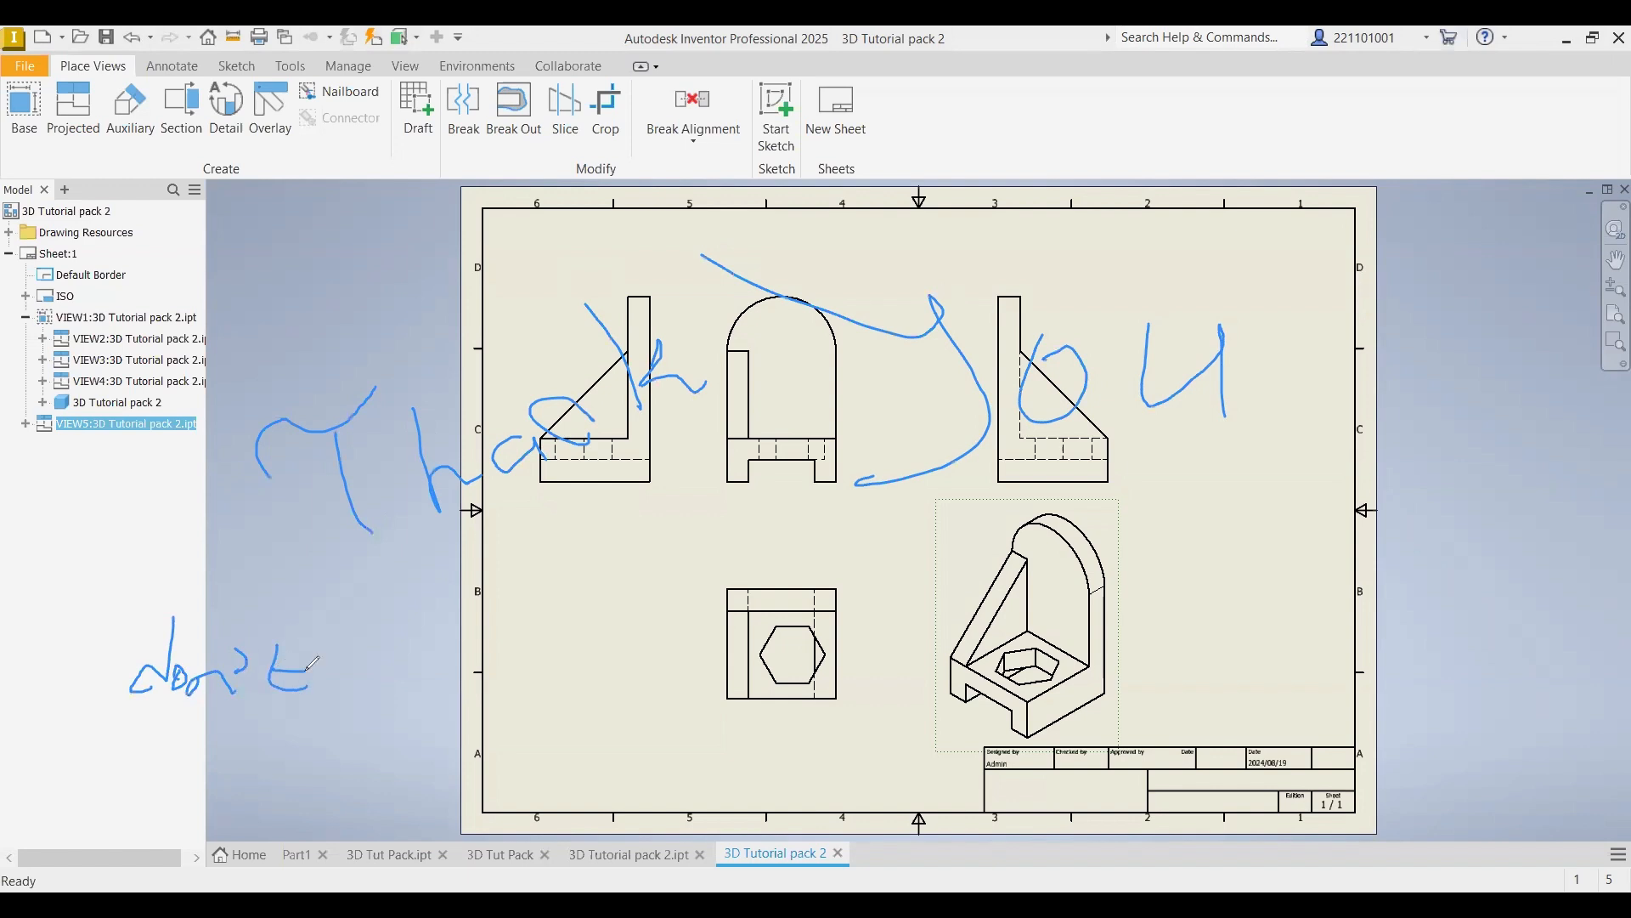
pyautogui.moveTo(412, 627)
pyautogui.mouseDown()
pyautogui.moveTo(374, 698)
pyautogui.moveTo(400, 669)
pyautogui.moveTo(562, 633)
pyautogui.moveTo(554, 680)
pyautogui.moveTo(570, 662)
pyautogui.mouseUp()
pyautogui.moveTo(680, 616)
pyautogui.mouseDown()
pyautogui.moveTo(724, 692)
pyautogui.moveTo(691, 661)
pyautogui.moveTo(711, 653)
pyautogui.mouseUp()
pyautogui.moveTo(907, 658)
pyautogui.mouseDown()
pyautogui.moveTo(879, 668)
pyautogui.moveTo(964, 692)
pyautogui.mouseUp()
pyautogui.moveTo(973, 591)
pyautogui.mouseDown()
pyautogui.moveTo(986, 687)
pyautogui.moveTo(1011, 699)
pyautogui.mouseUp()
pyautogui.moveTo(1081, 652)
pyautogui.mouseDown()
pyautogui.moveTo(1084, 680)
pyautogui.moveTo(1050, 695)
pyautogui.mouseUp()
pyautogui.moveTo(1115, 661)
pyautogui.mouseDown()
pyautogui.moveTo(1106, 684)
pyautogui.moveTo(1178, 661)
pyautogui.moveTo(1247, 697)
pyautogui.mouseUp()
pyautogui.moveTo(1256, 601)
pyautogui.mouseDown()
pyautogui.moveTo(1270, 687)
pyautogui.moveTo(1306, 699)
pyautogui.mouseUp()
pyautogui.moveTo(1330, 672); pyautogui.dragTo(1374, 704)
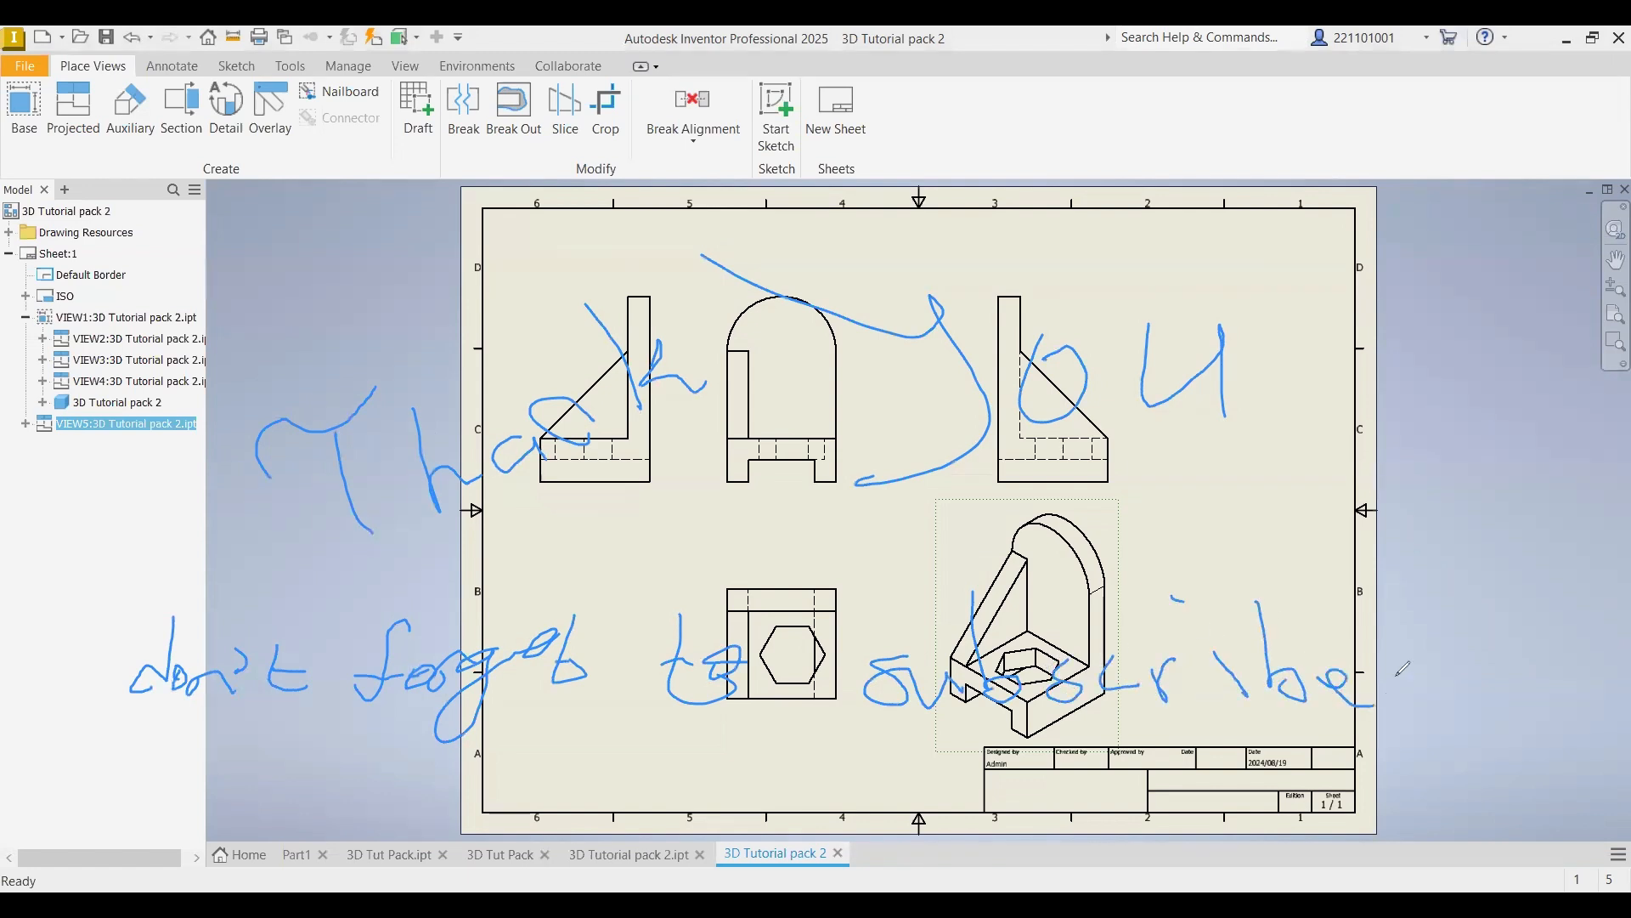
pyautogui.moveTo(1415, 583); pyautogui.dragTo(1454, 704)
pyautogui.moveTo(1459, 568)
pyautogui.mouseDown()
pyautogui.moveTo(1514, 708)
pyautogui.moveTo(1521, 695)
pyautogui.mouseUp()
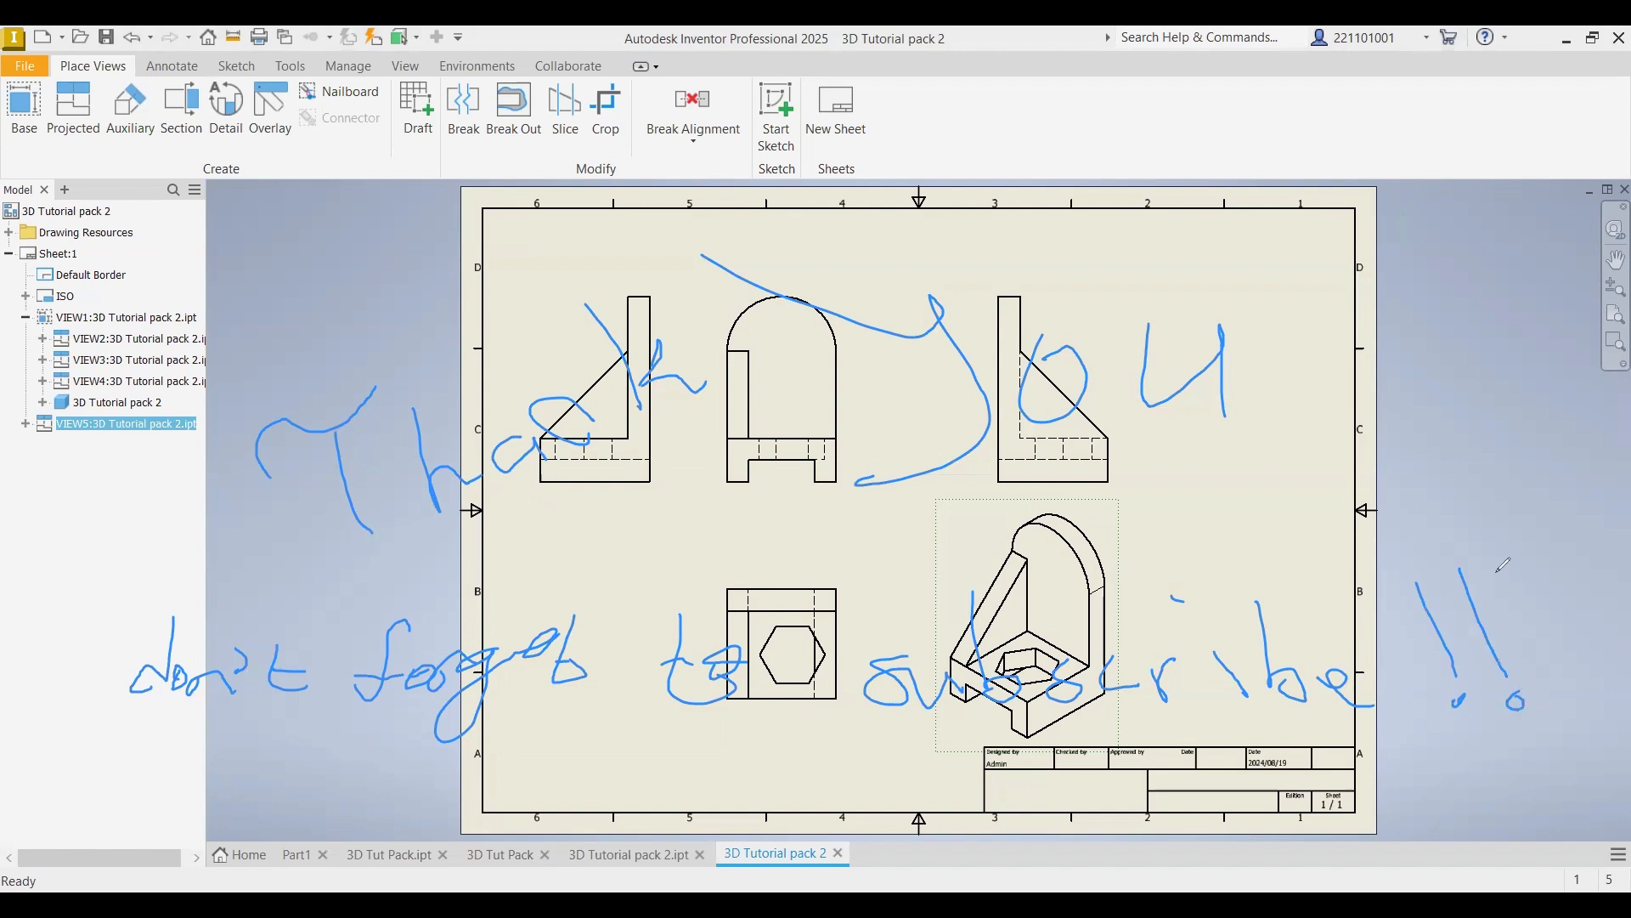
pyautogui.moveTo(1511, 563); pyautogui.dragTo(1572, 692)
pyautogui.moveTo(405, 554)
pyautogui.mouseDown()
pyautogui.moveTo(822, 429)
pyautogui.moveTo(1219, 574)
pyautogui.moveTo(1191, 585)
pyautogui.mouseUp()
pyautogui.moveTo(933, 531)
pyautogui.mouseDown()
pyautogui.moveTo(438, 512)
pyautogui.moveTo(406, 527)
pyautogui.mouseUp()
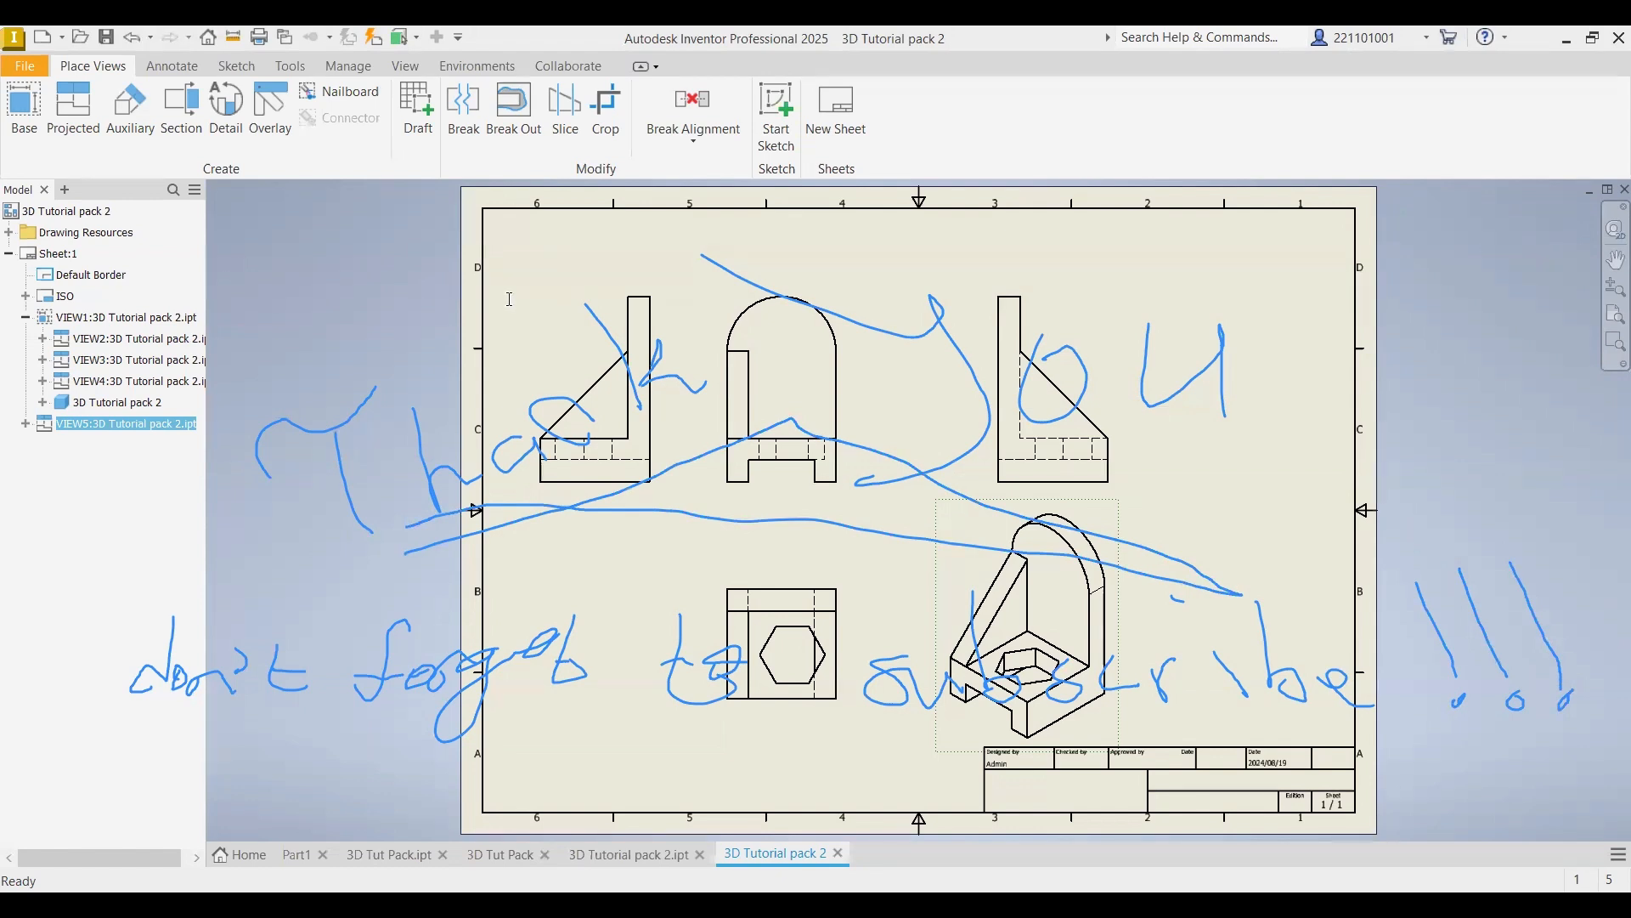
pyautogui.click(604, 224)
pyautogui.write('CADVen')
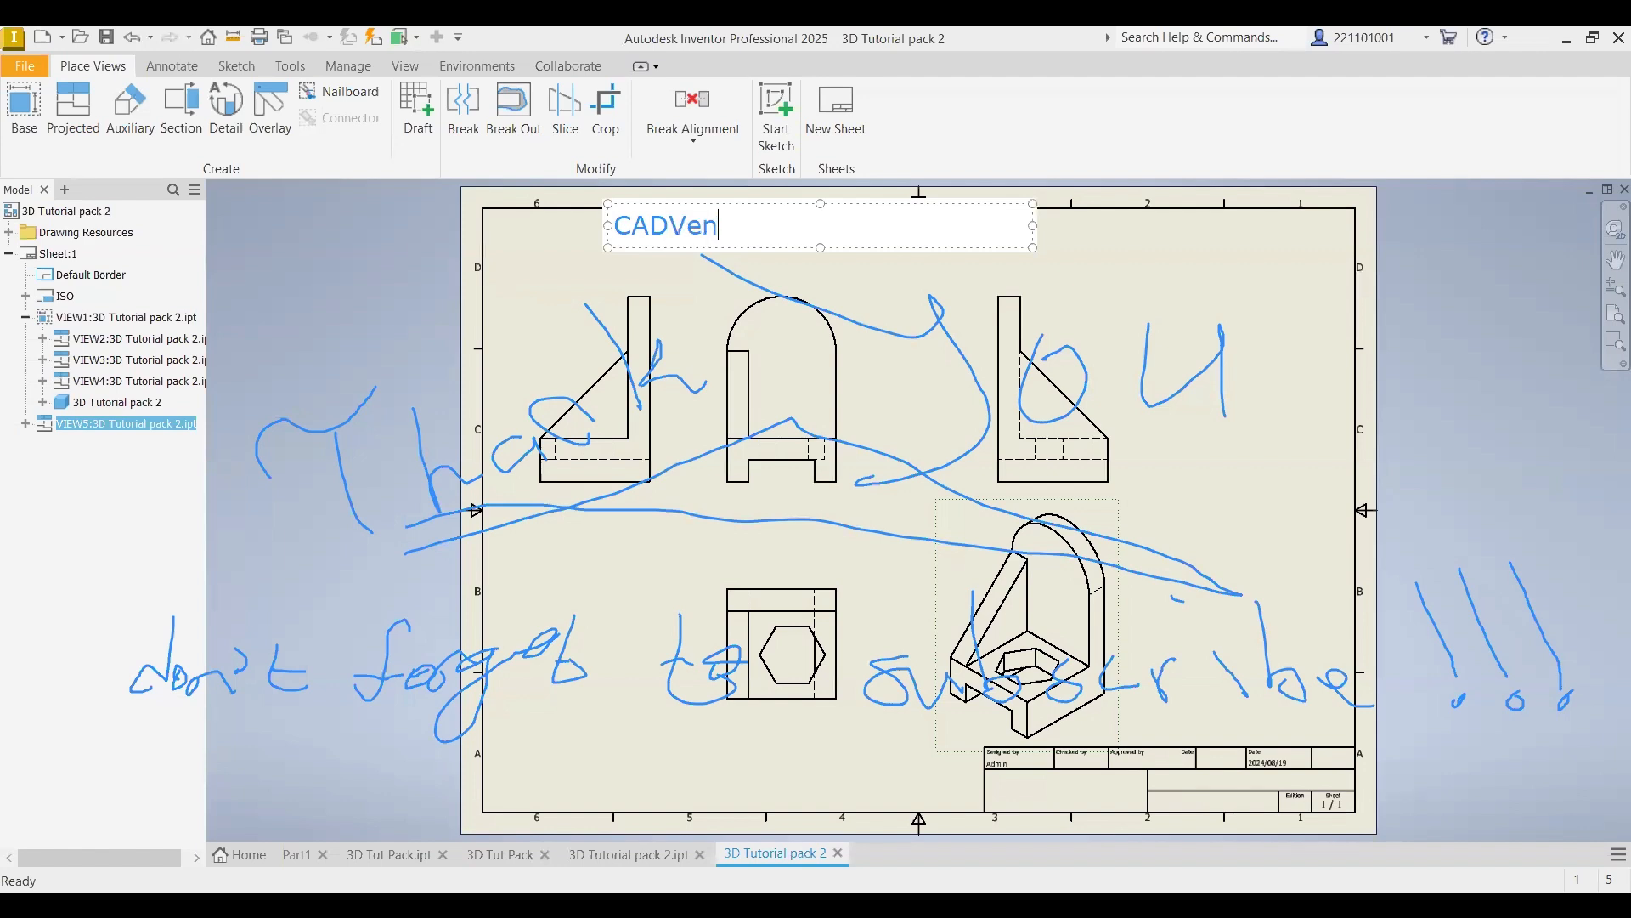
pyautogui.write('tor Assist')
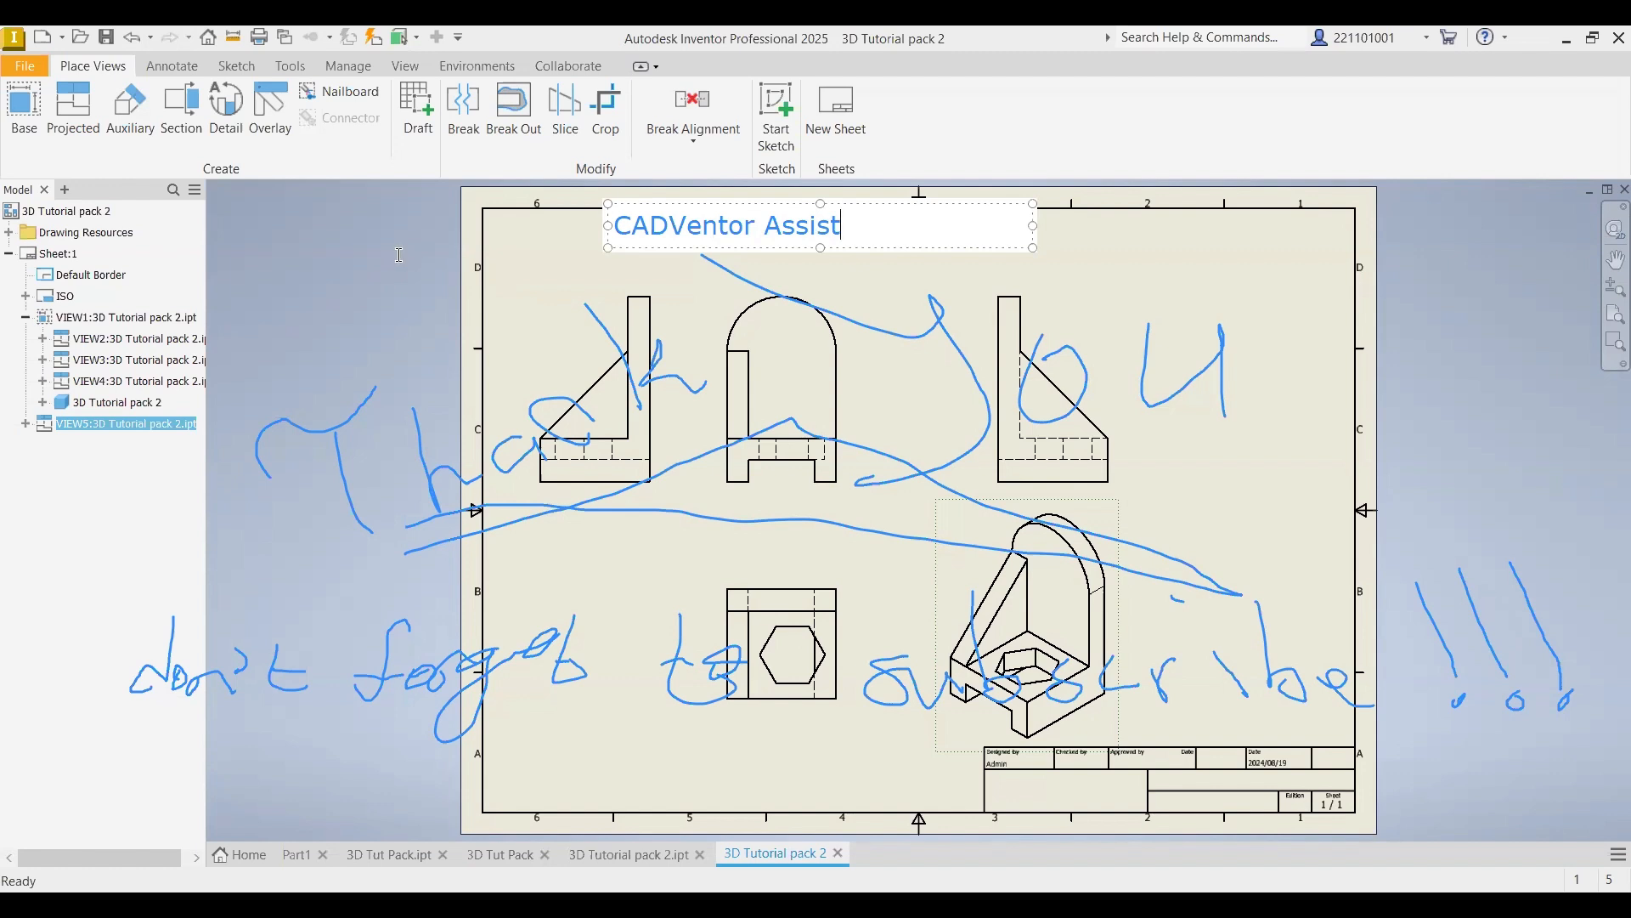
pyautogui.press('Escape')
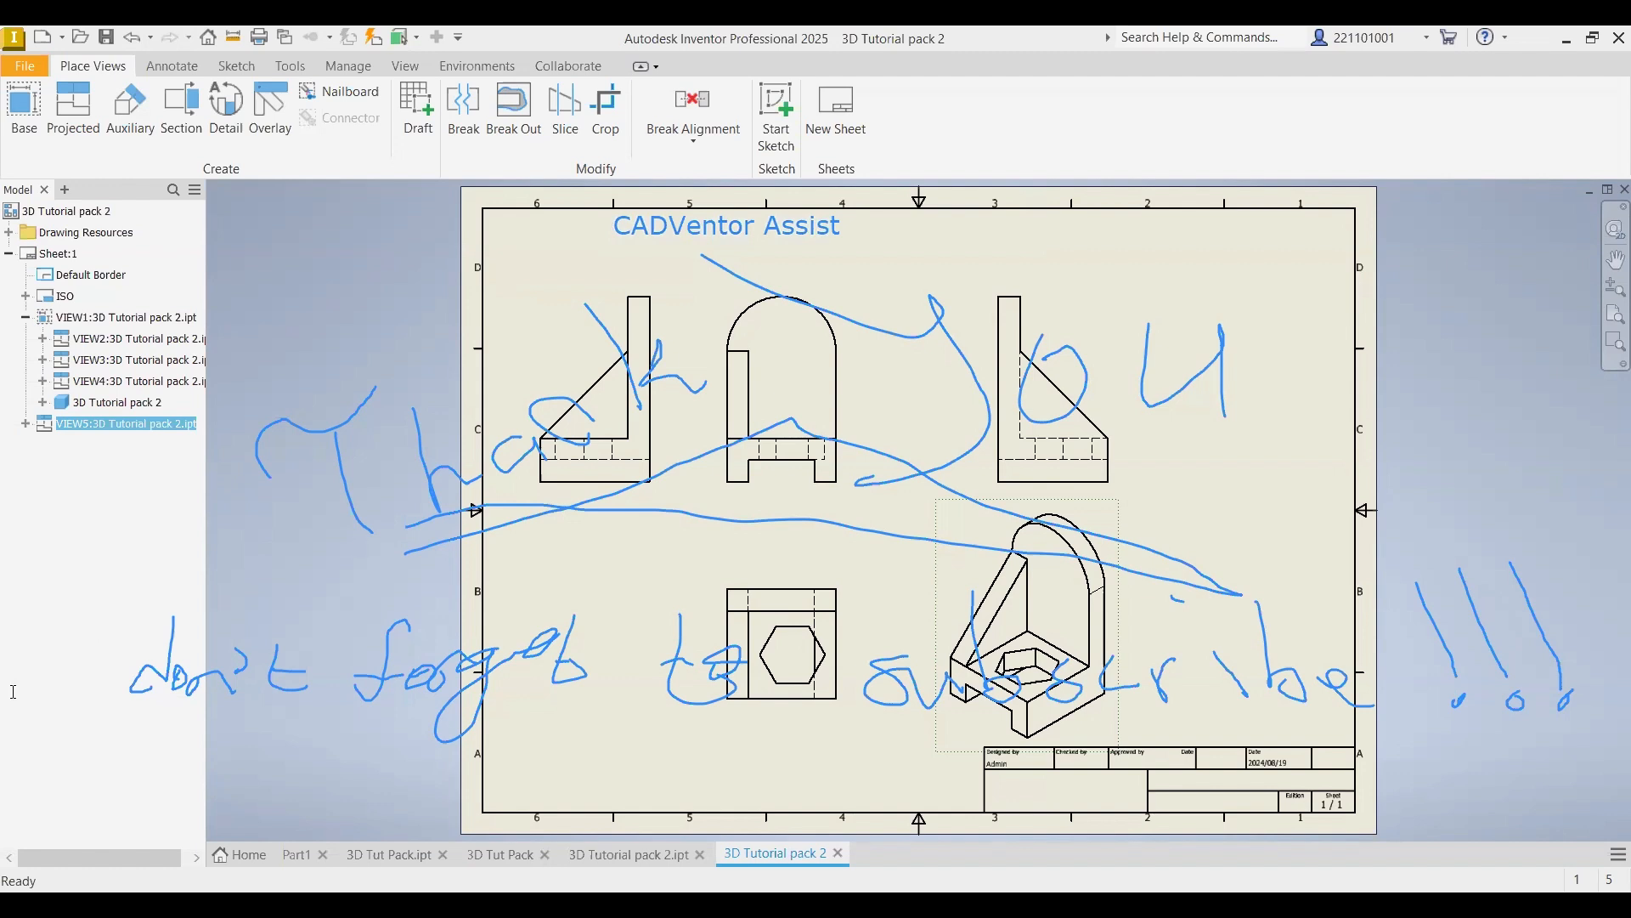
pyautogui.click(1125, 852)
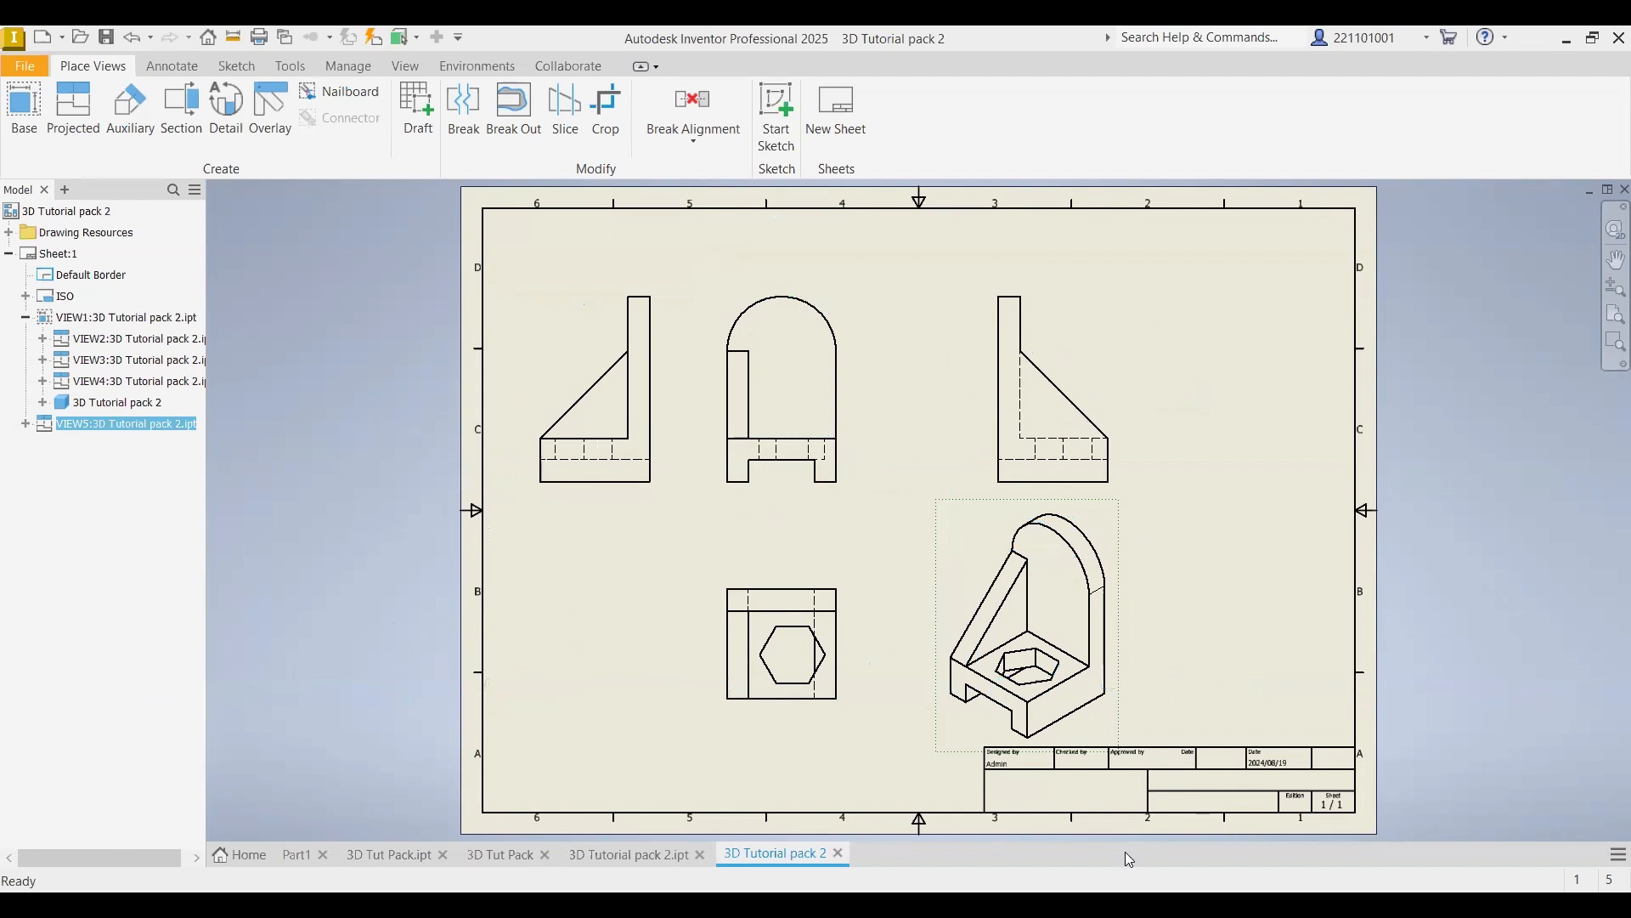